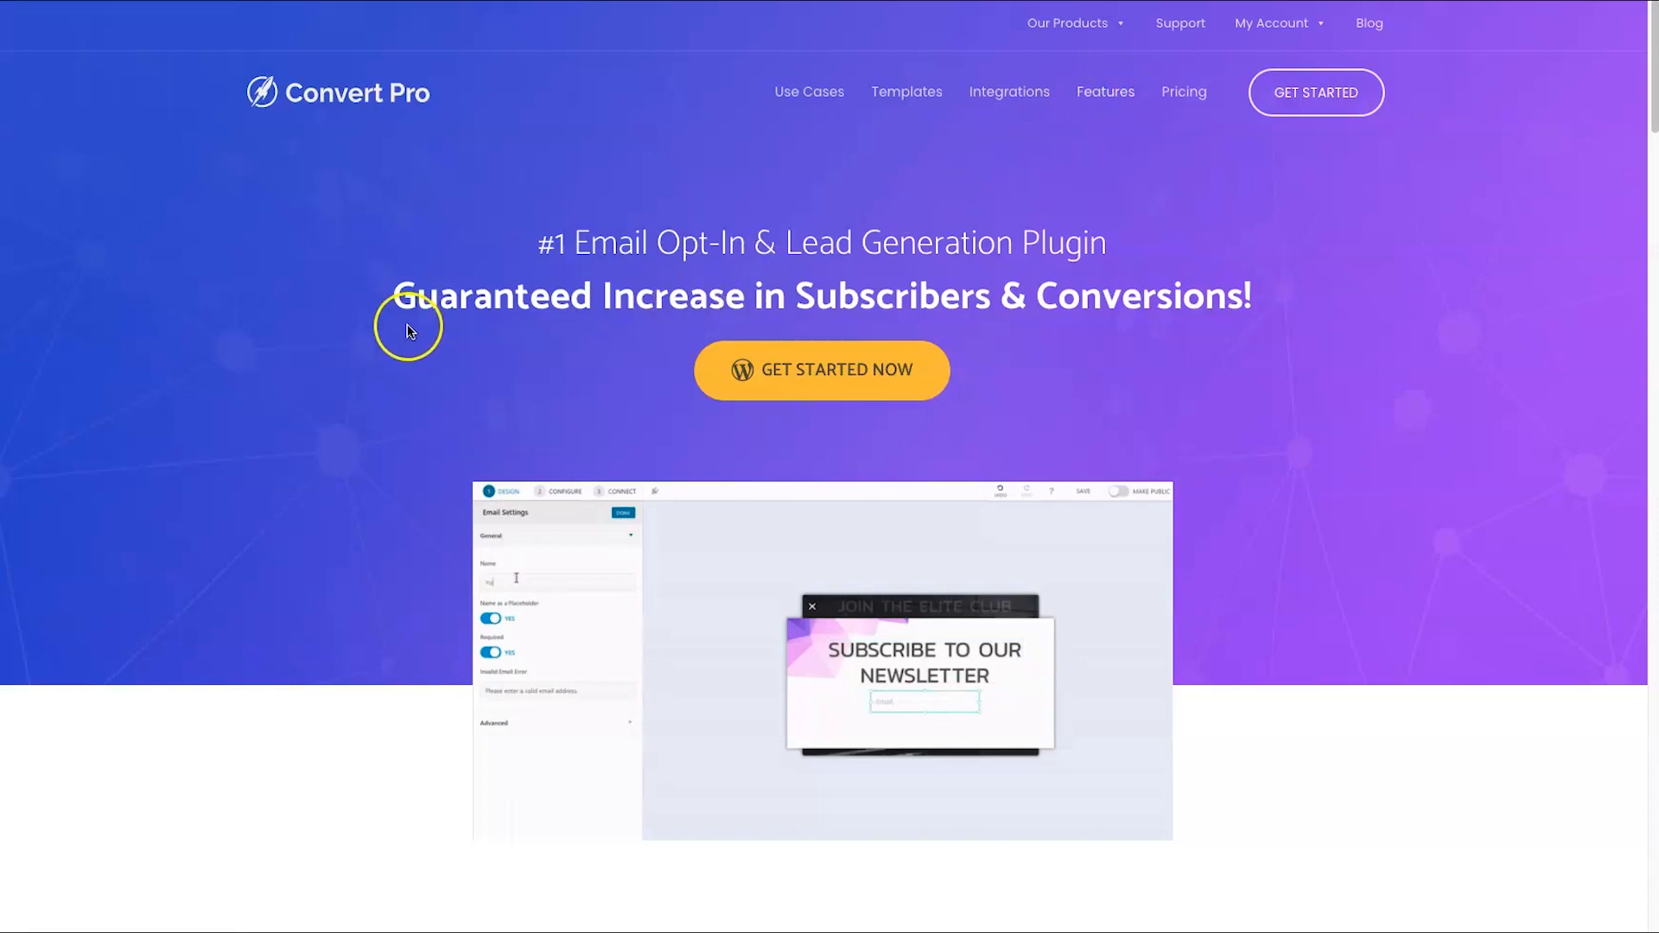
- Look through Convert Pro's home and Features pages, covering the editor, templates, advanced triggers and audience filters
scroll(259, 481, "down", 5)
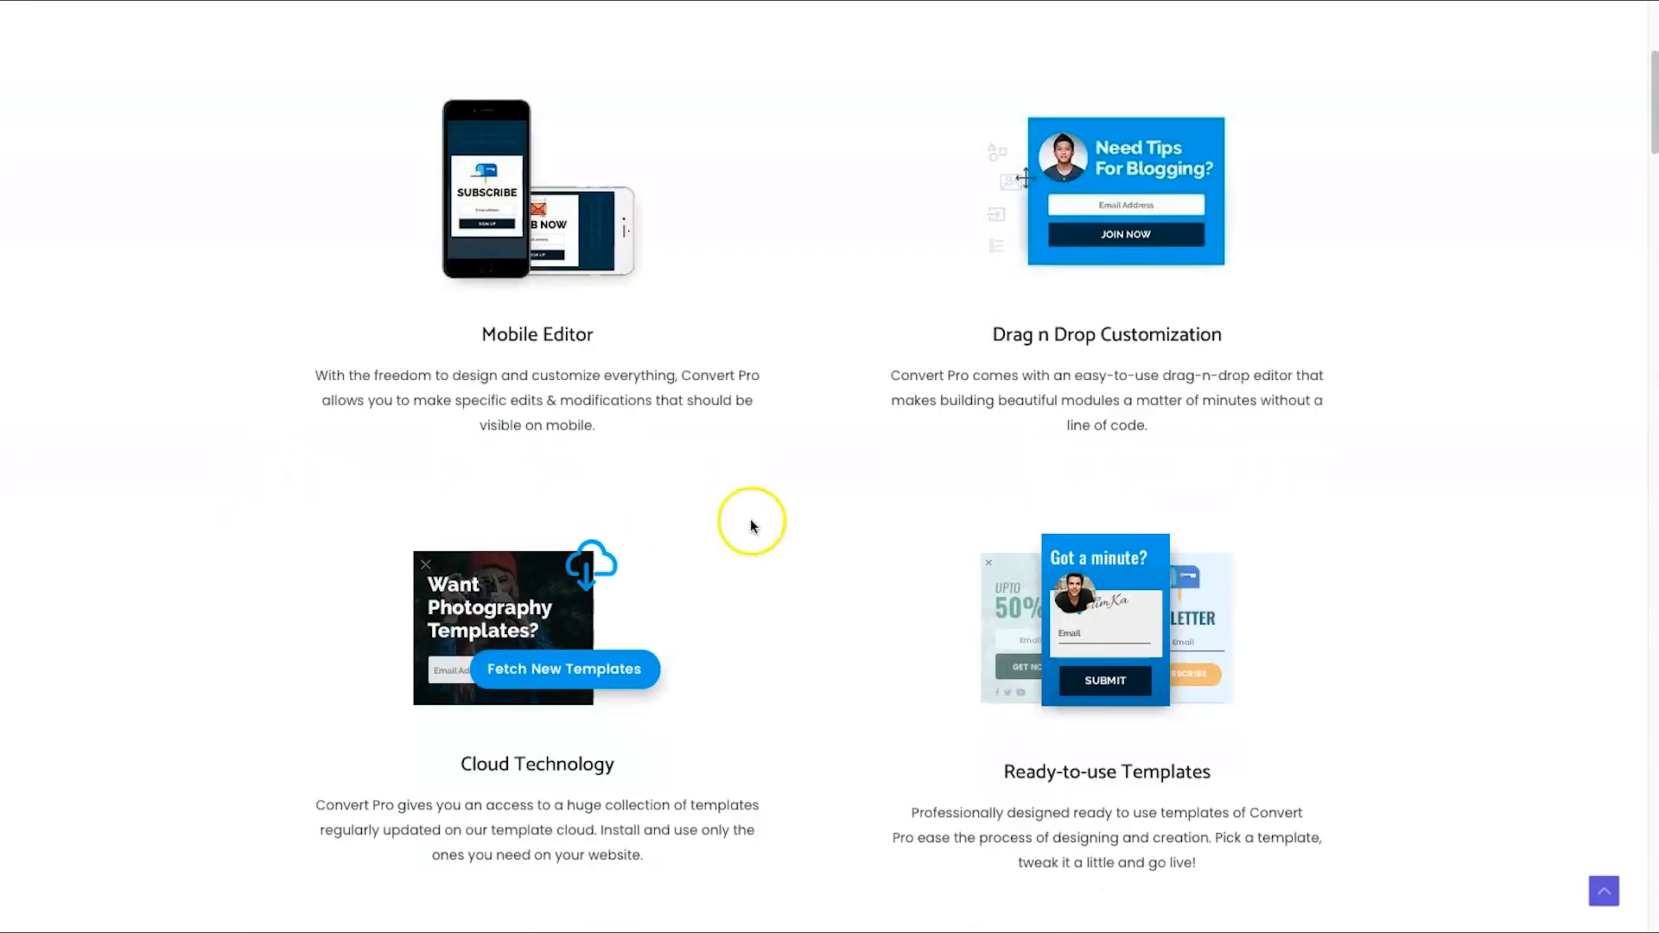
scroll(626, 677, "down", 4)
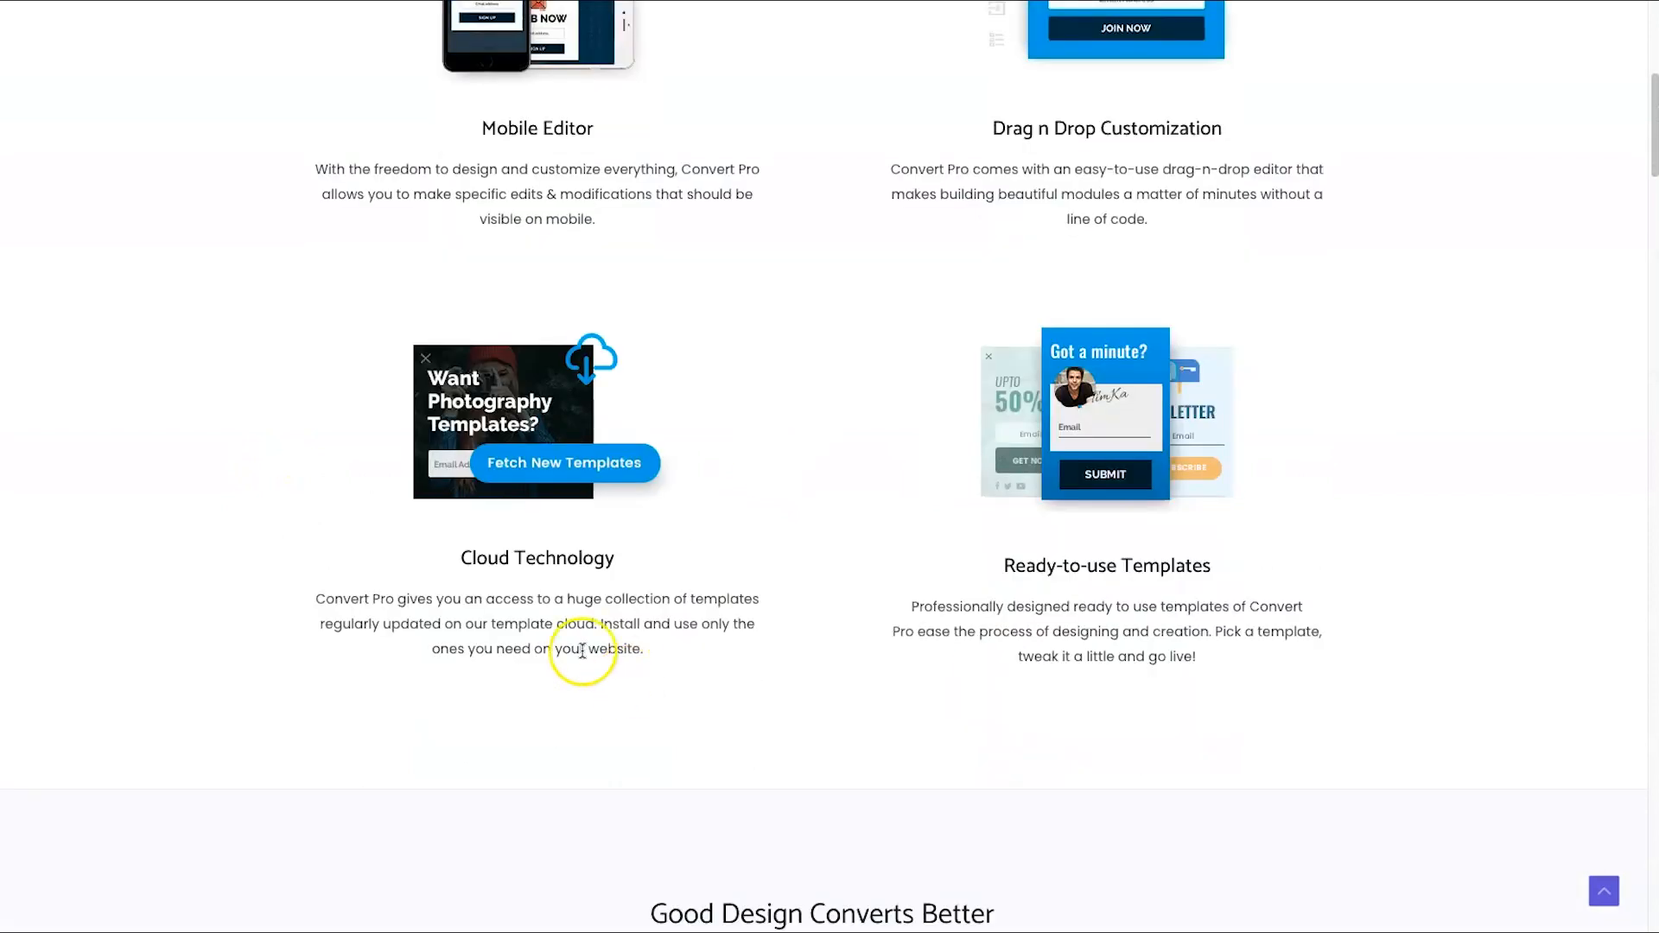
scroll(821, 398, "down", 12)
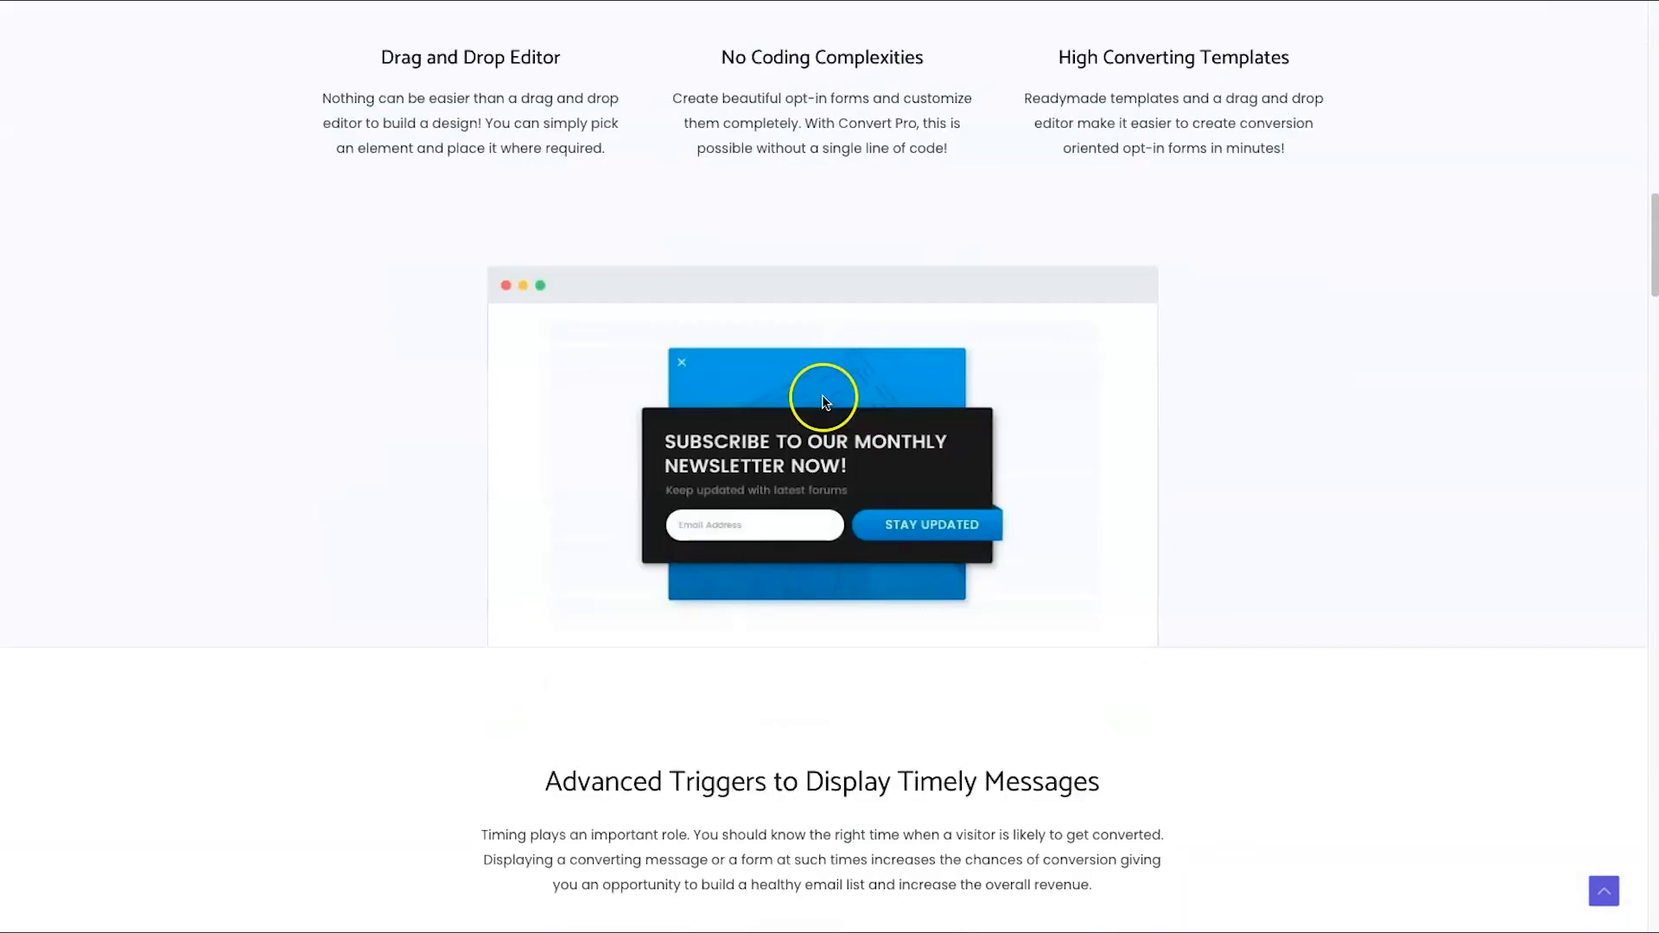
scroll(824, 404, "down", 4)
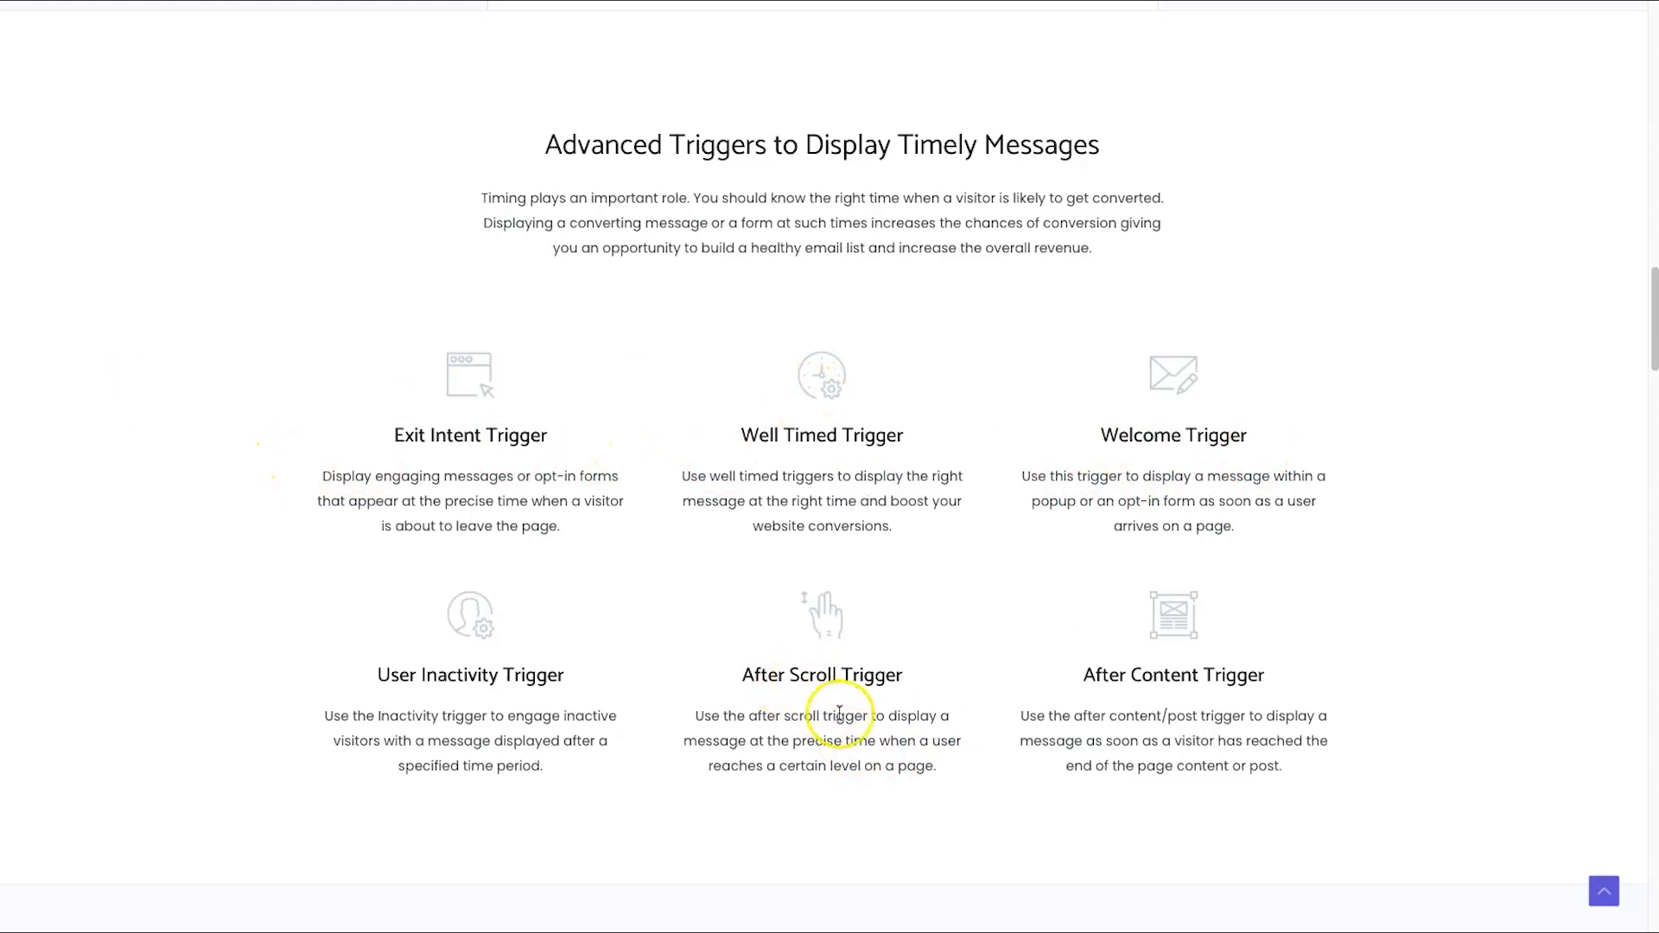
scroll(833, 711, "down", 2)
scroll(661, 667, "down", 13)
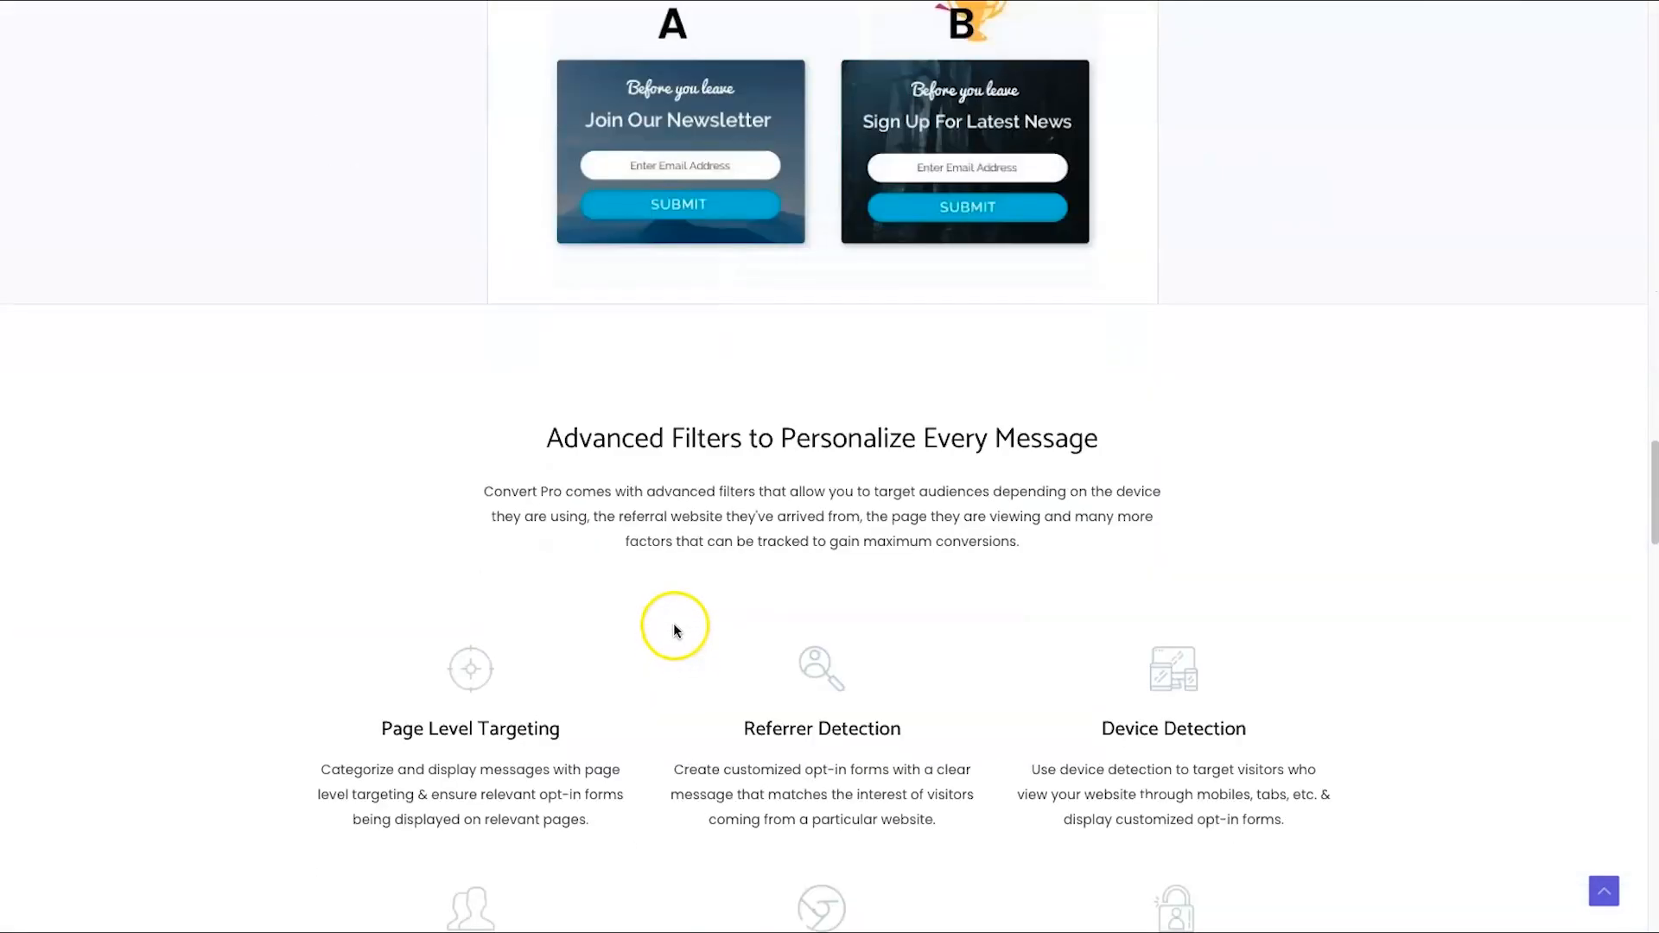
scroll(675, 629, "down", 2)
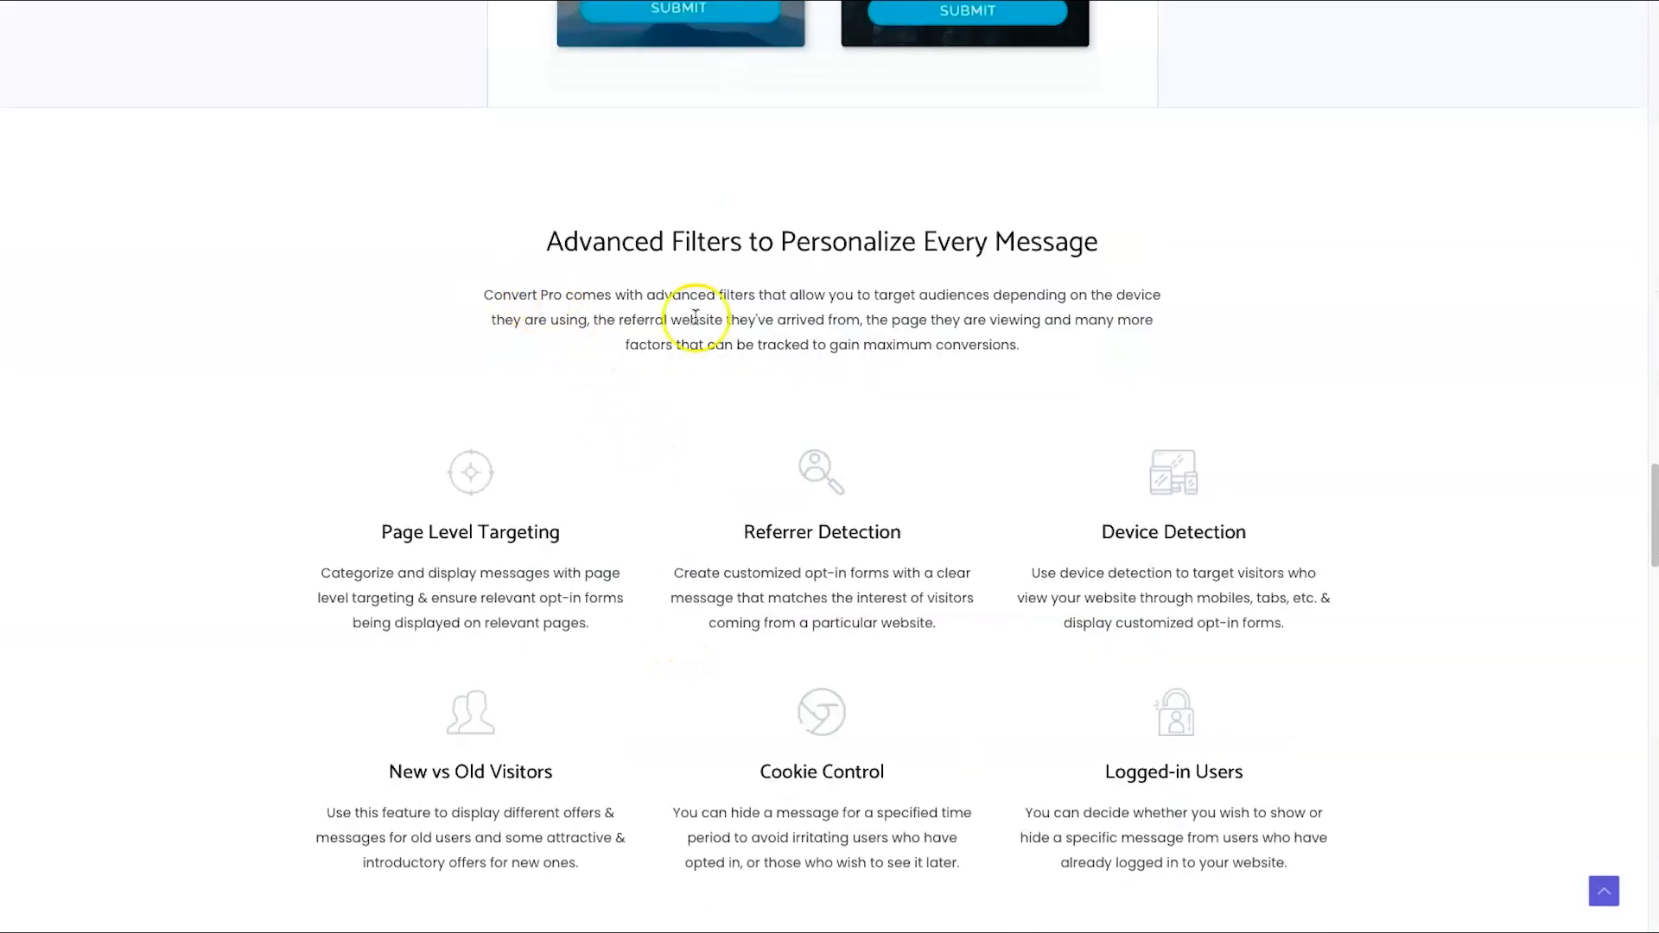
scroll(937, 654, "down", 5)
scroll(936, 621, "down", 20)
scroll(940, 605, "up", 13)
scroll(940, 604, "up", 20)
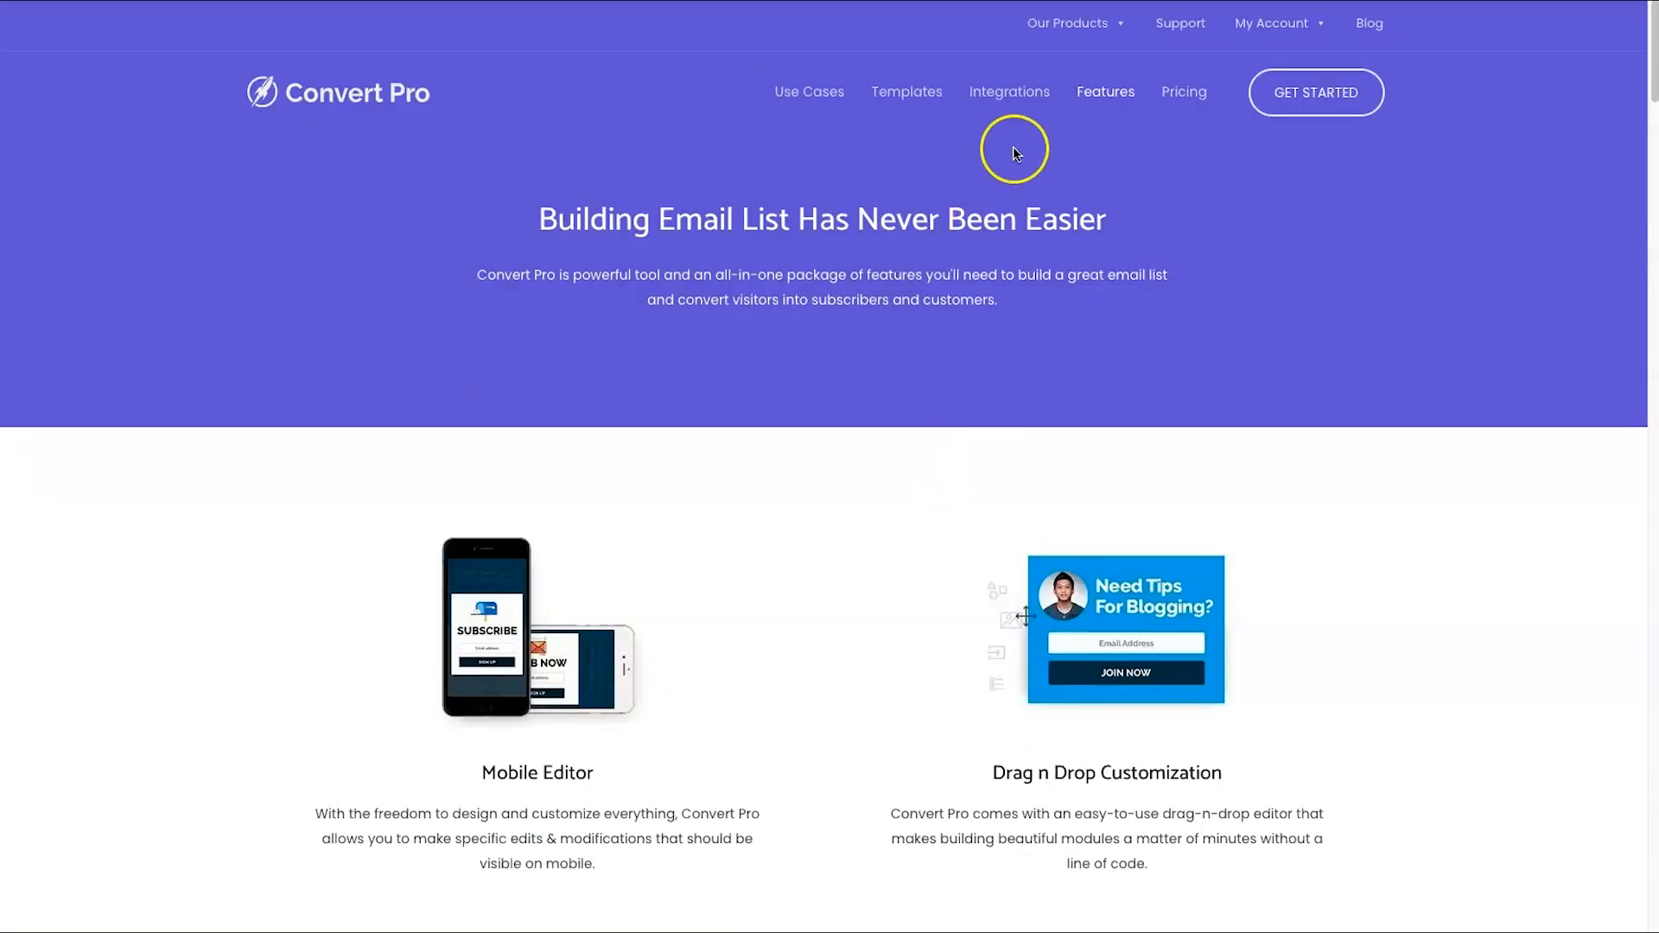
- Open Convert Pro's Integrations page and review the supported email marketing and CRM services, including Zapier
left_click(1019, 91)
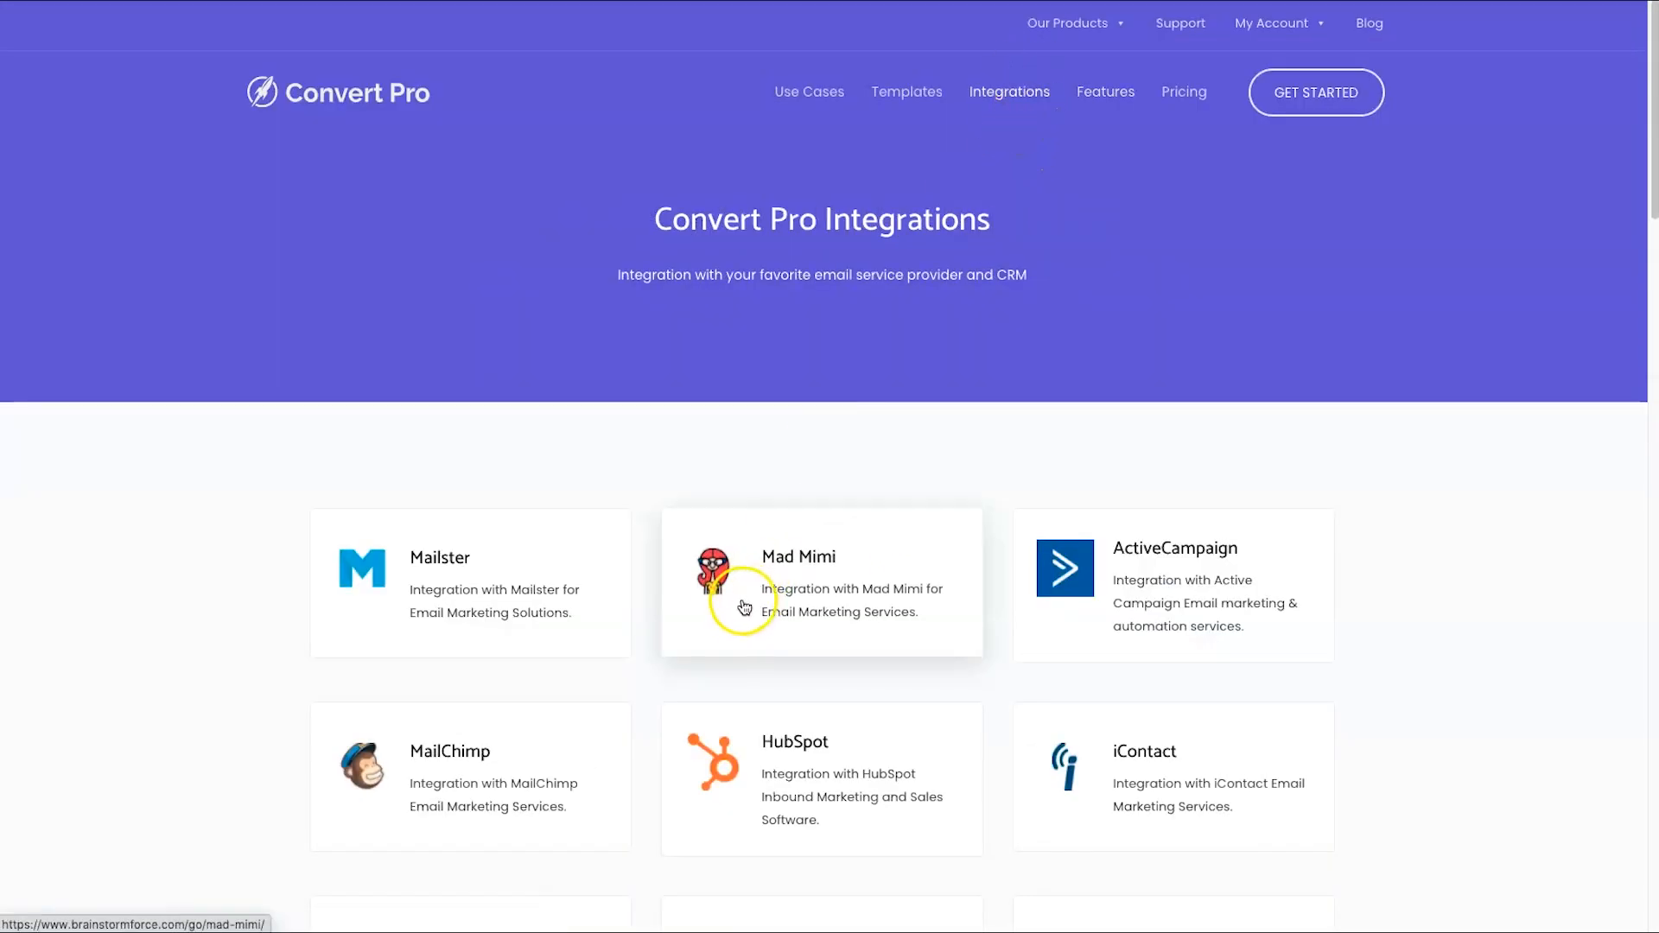
scroll(743, 607, "down", 1)
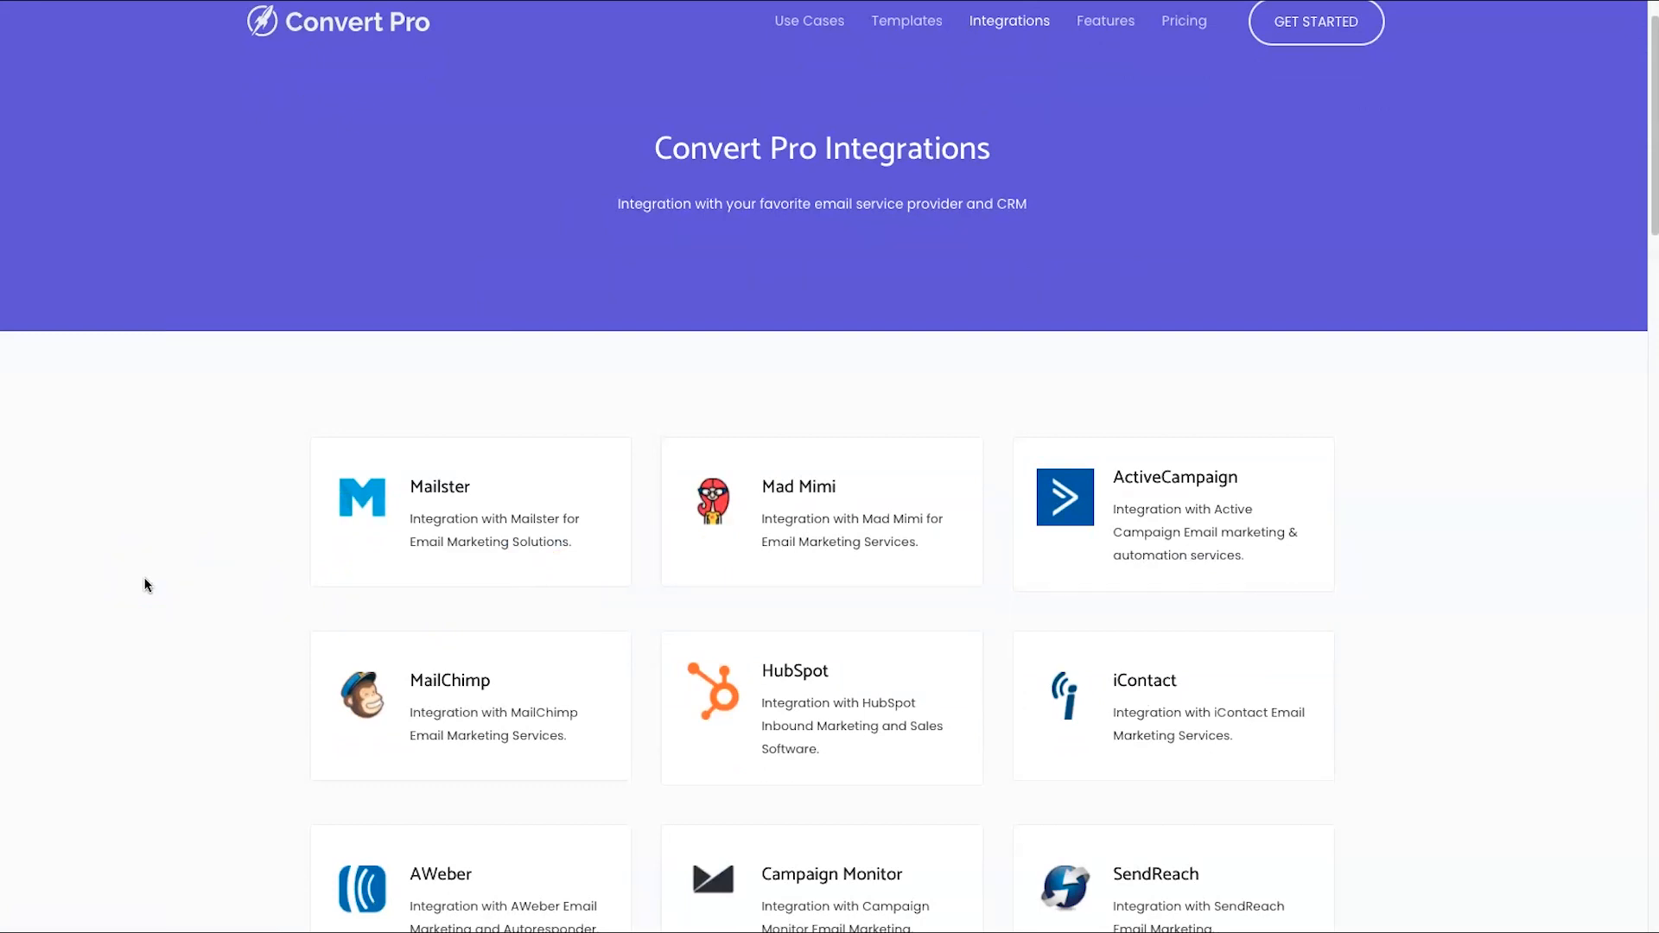
scroll(167, 611, "down", 4)
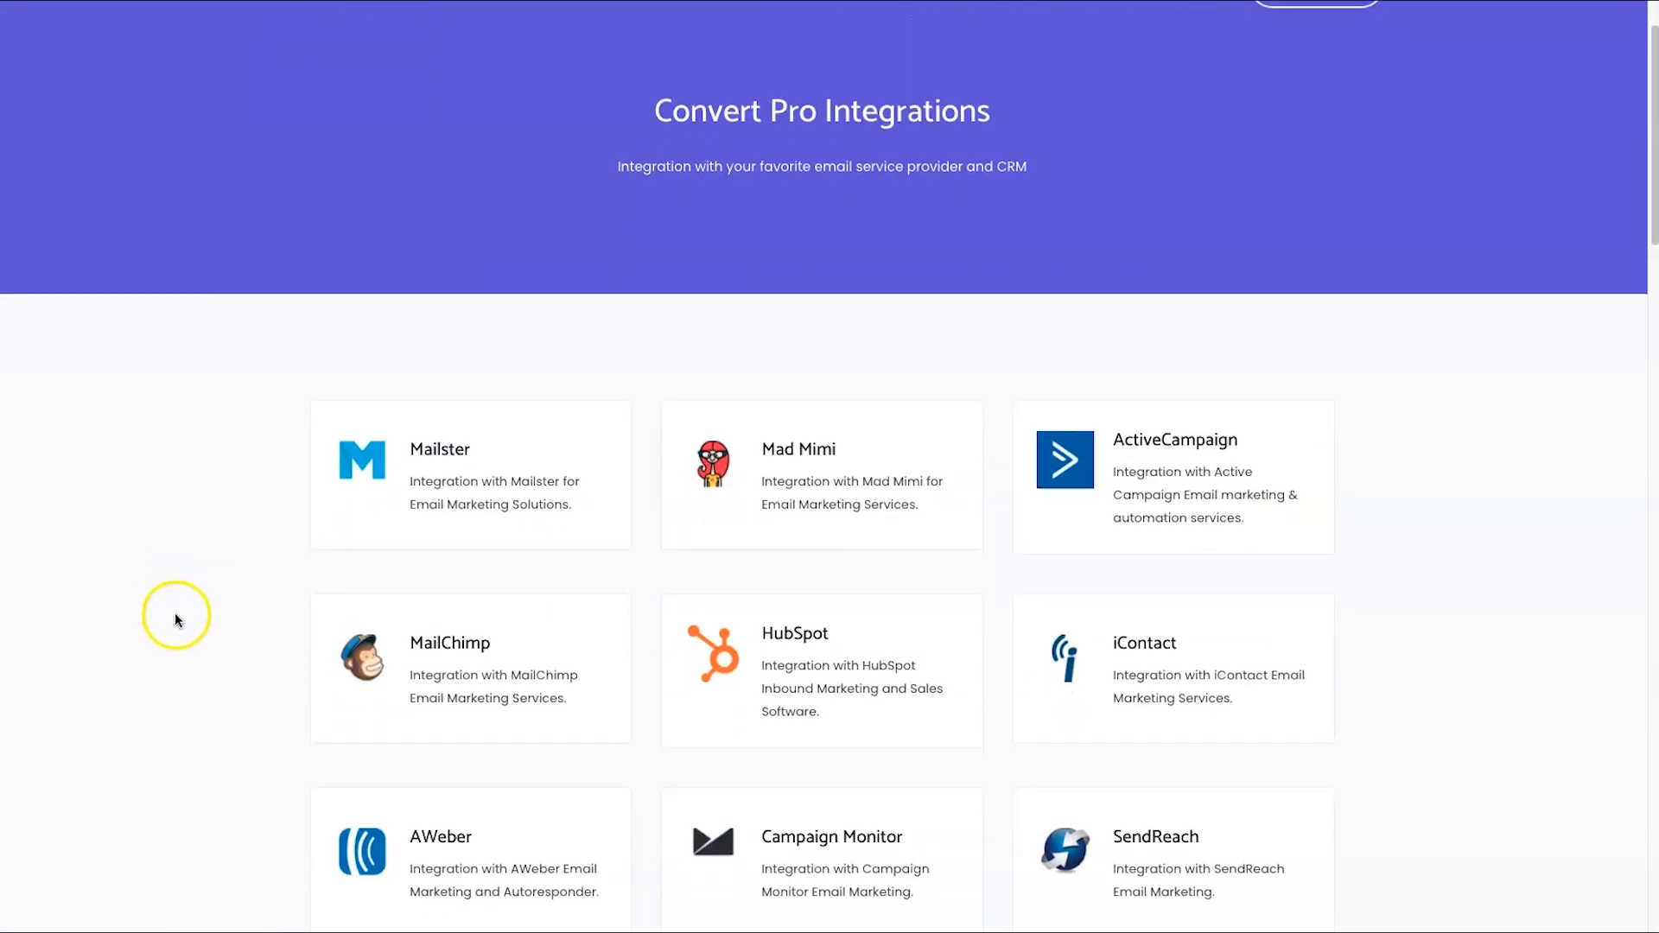
scroll(193, 645, "down", 5)
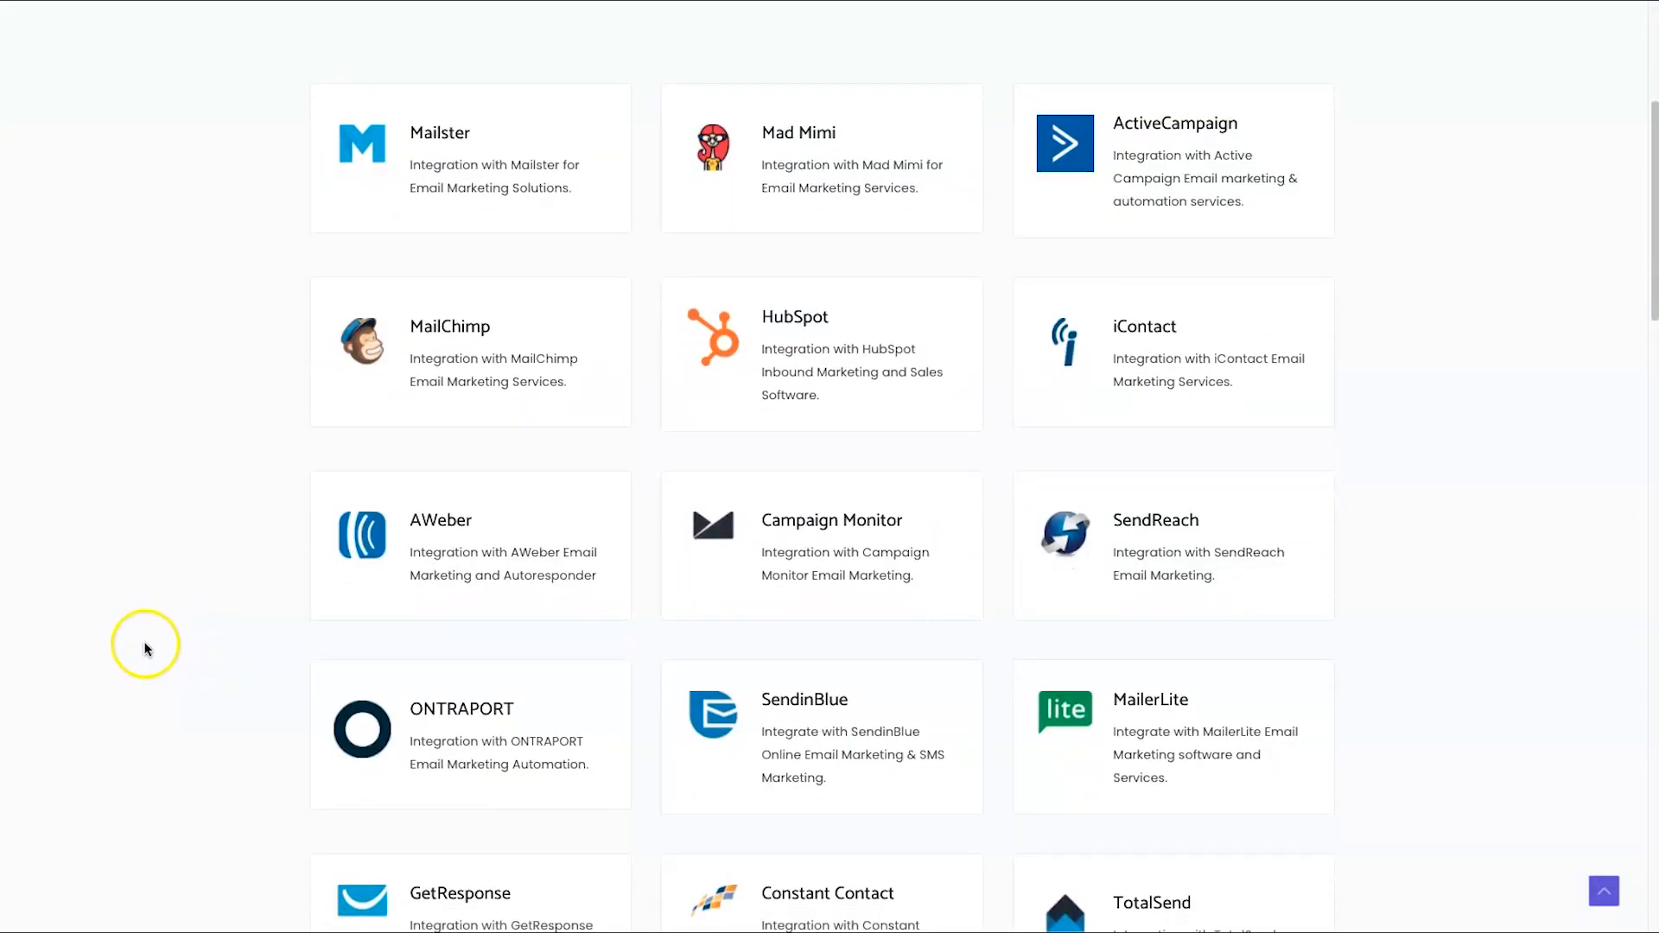
scroll(144, 648, "down", 7)
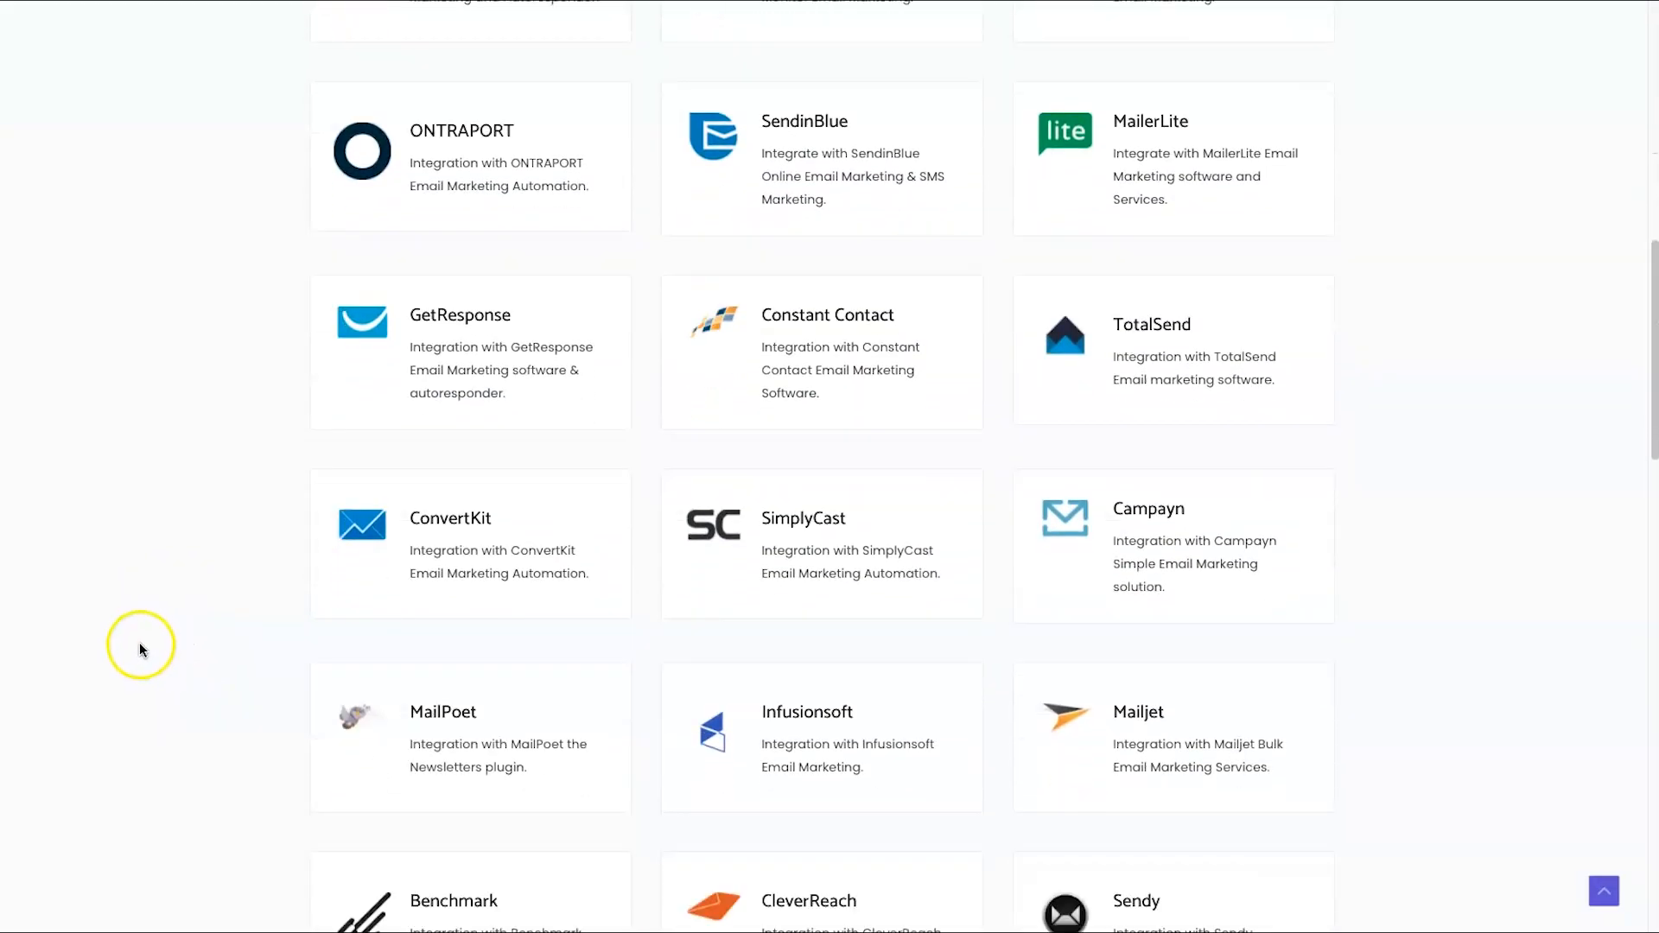
scroll(133, 644, "down", 2)
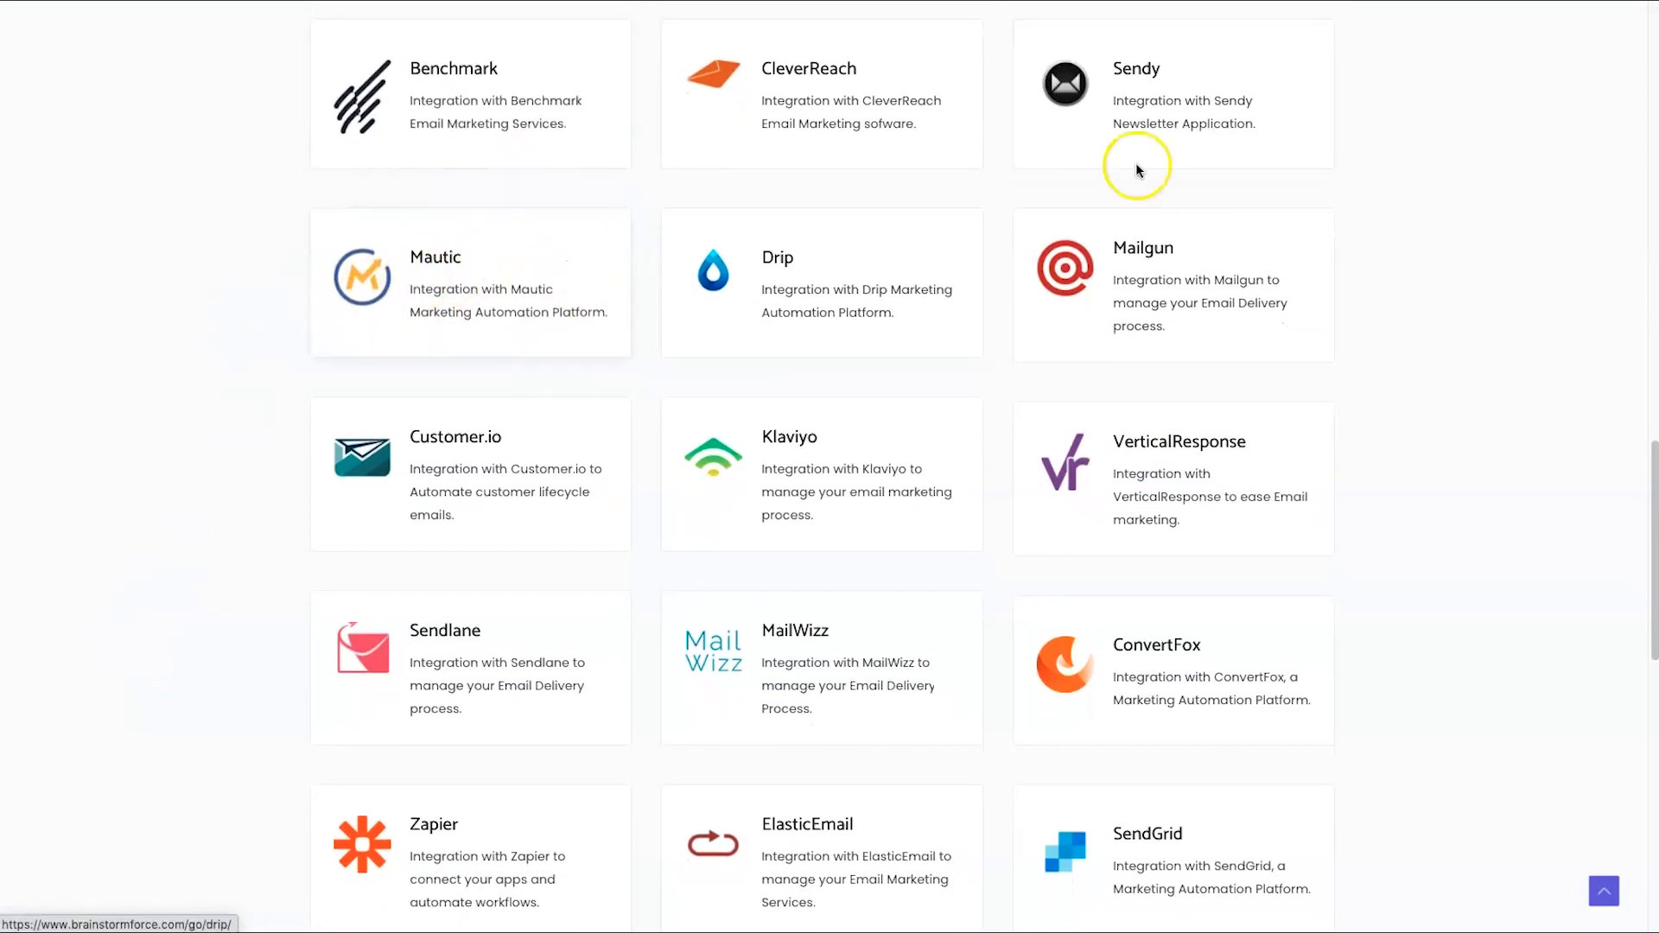
scroll(193, 337, "down", 4)
scroll(200, 409, "down", 1)
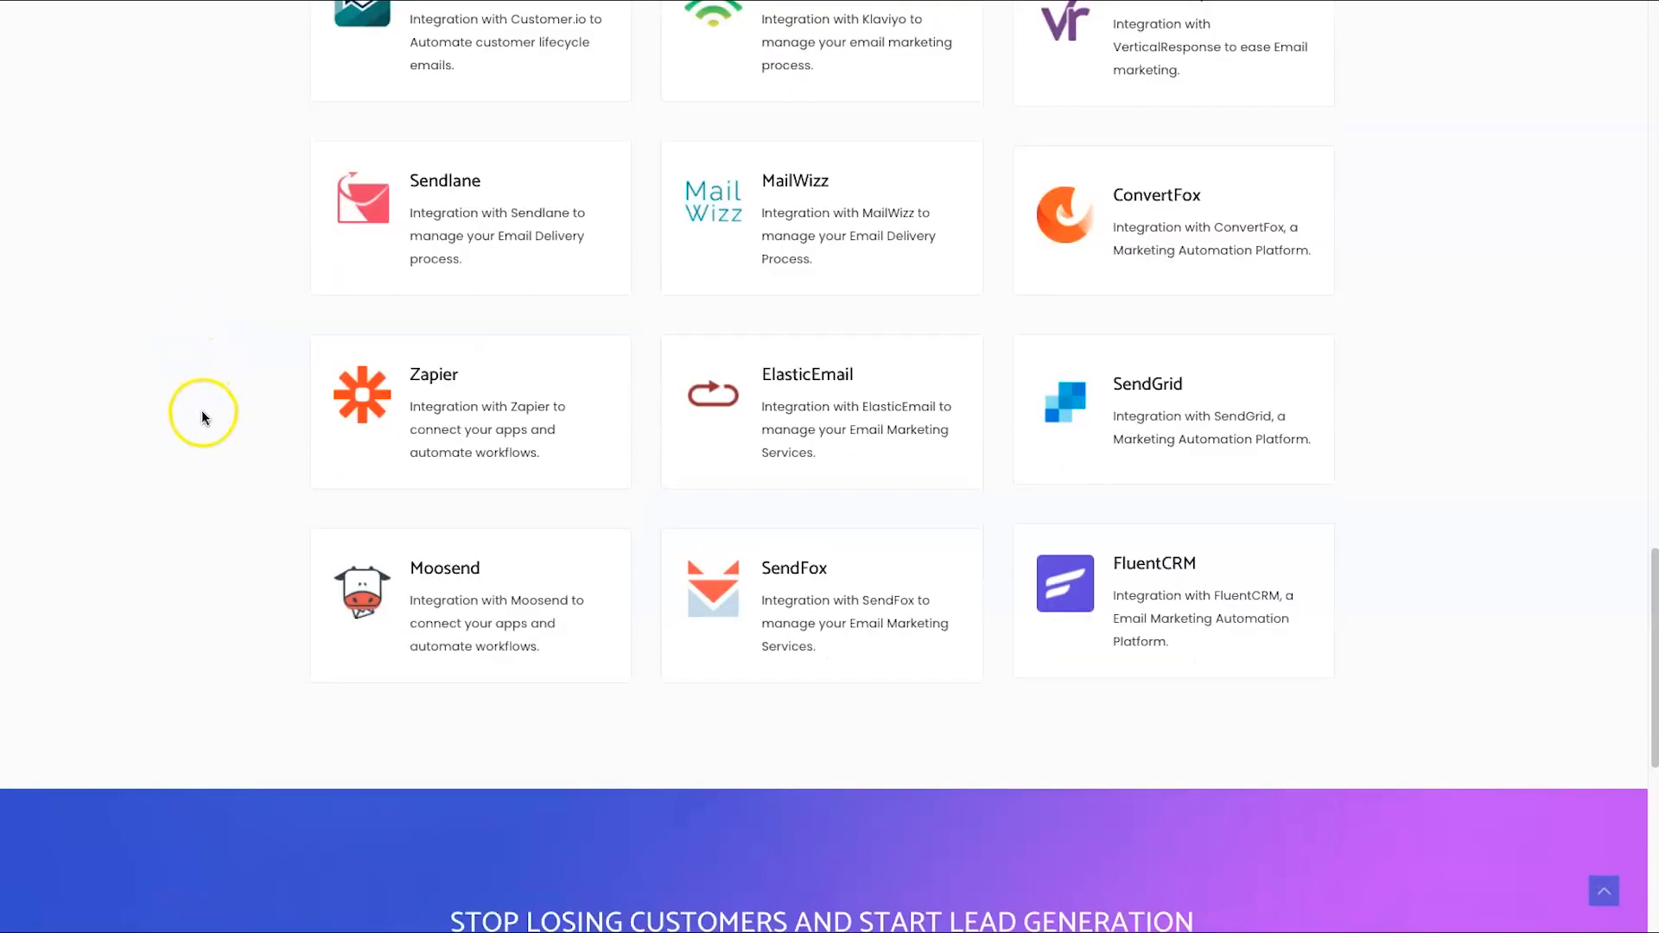
scroll(245, 507, "up", 20)
scroll(245, 501, "up", 5)
scroll(246, 492, "down", 20)
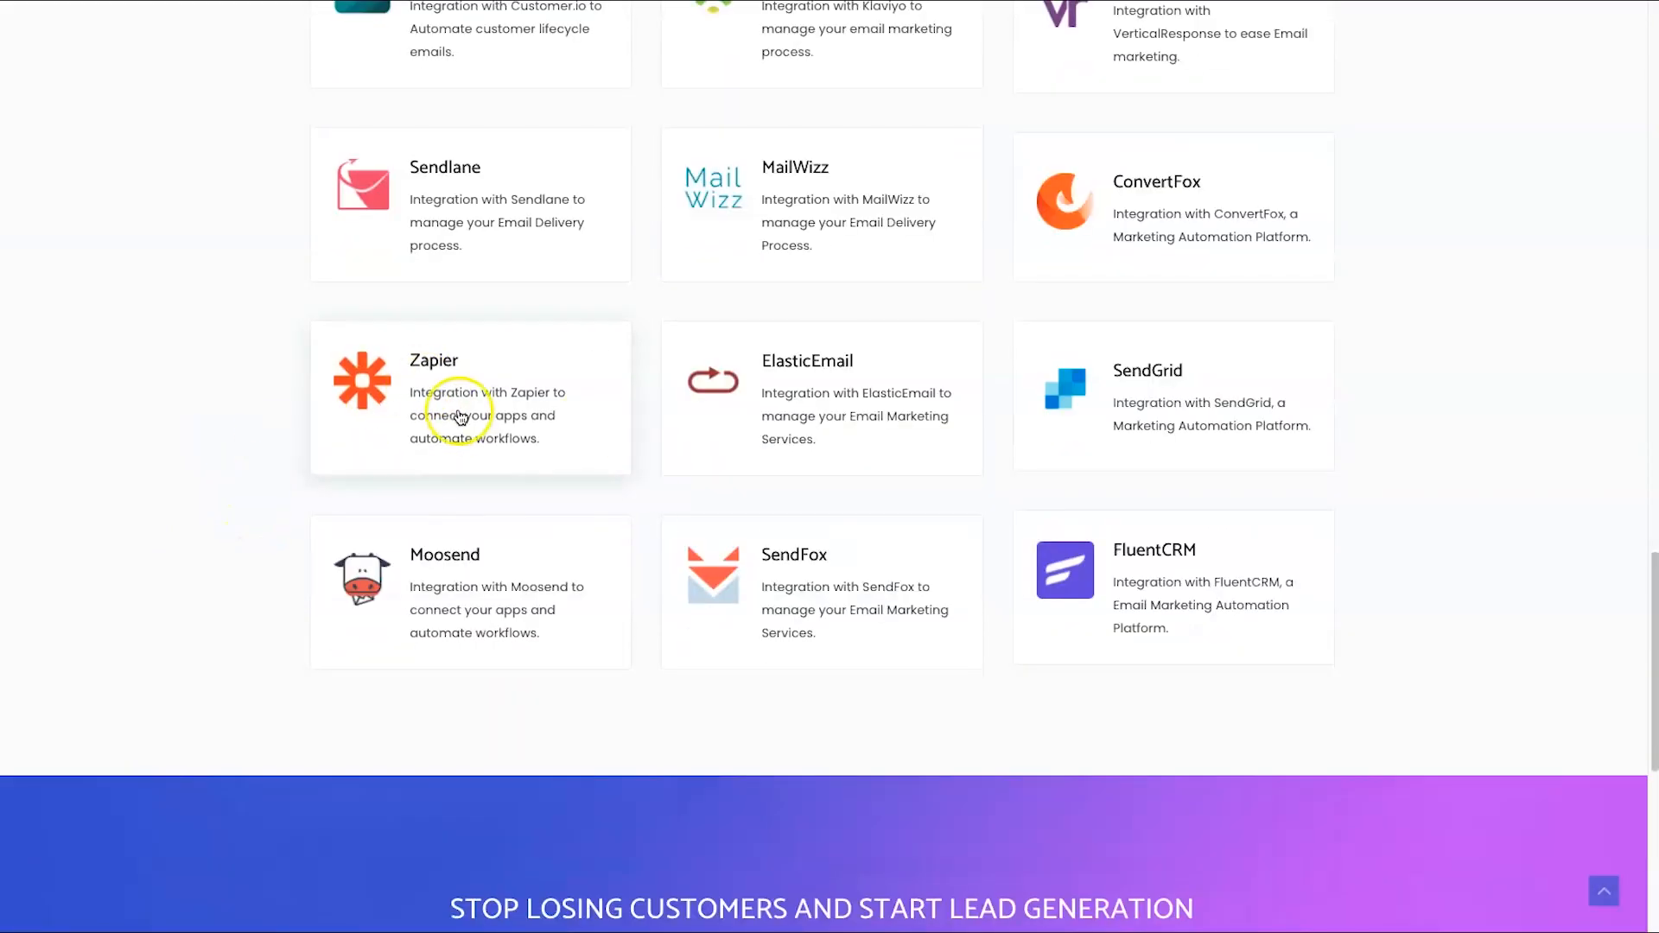
scroll(232, 380, "up", 20)
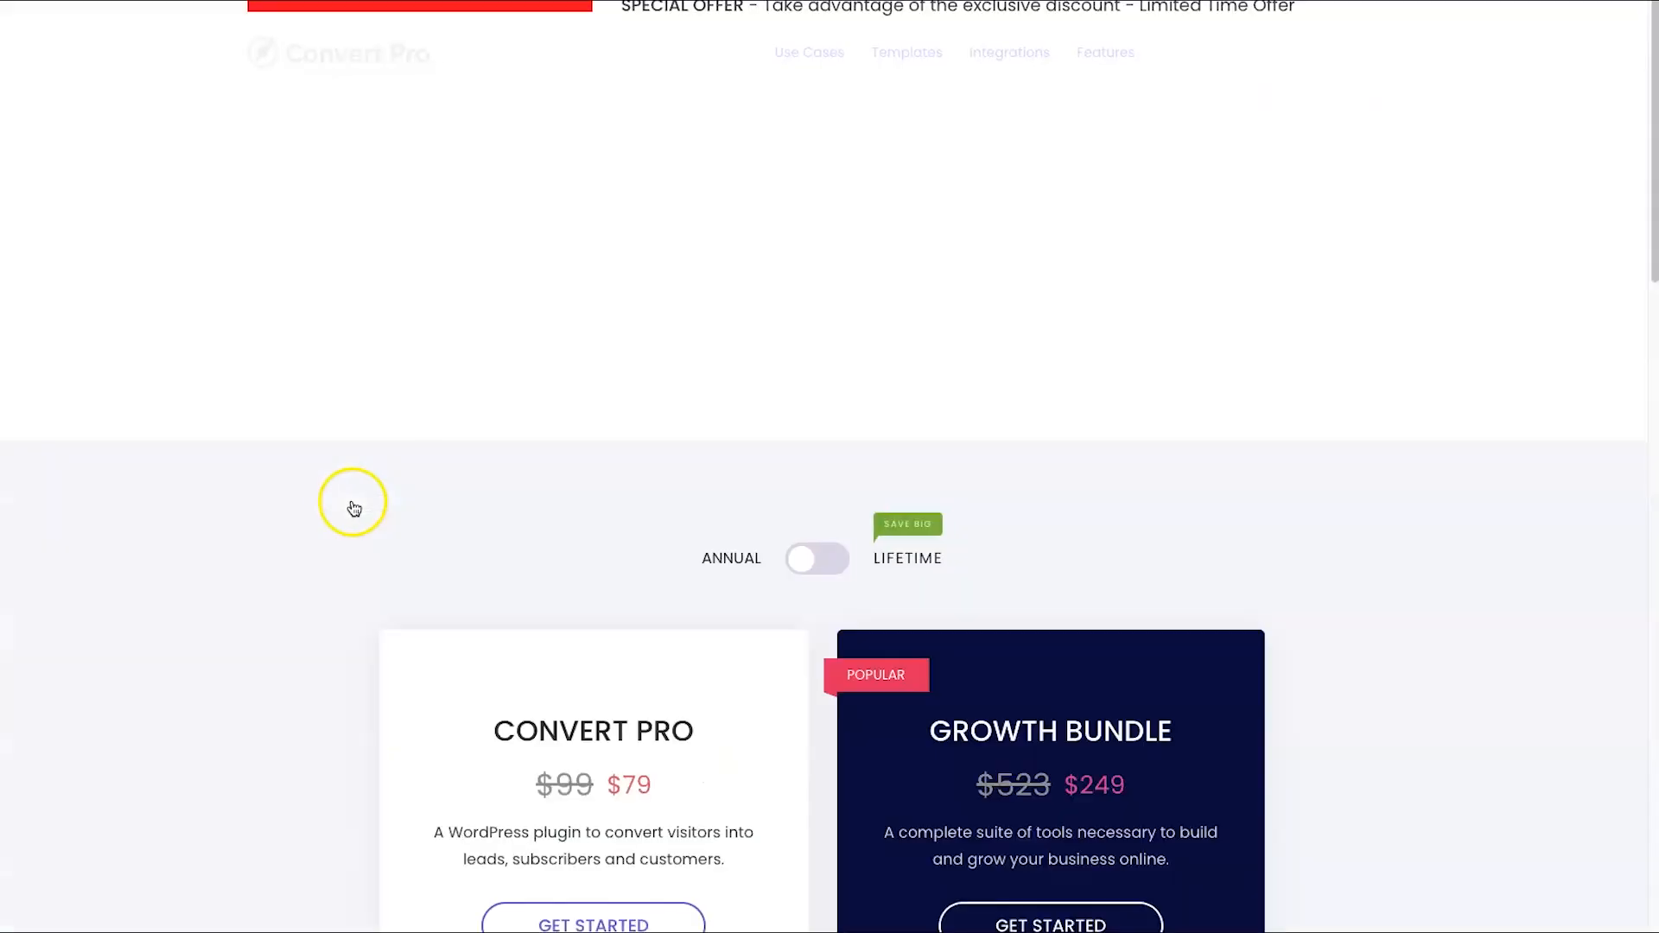
- Examine the annual price and top features of the Convert Pro plan on the pricing page
scroll(328, 575, "down", 4)
scroll(398, 535, "down", 2)
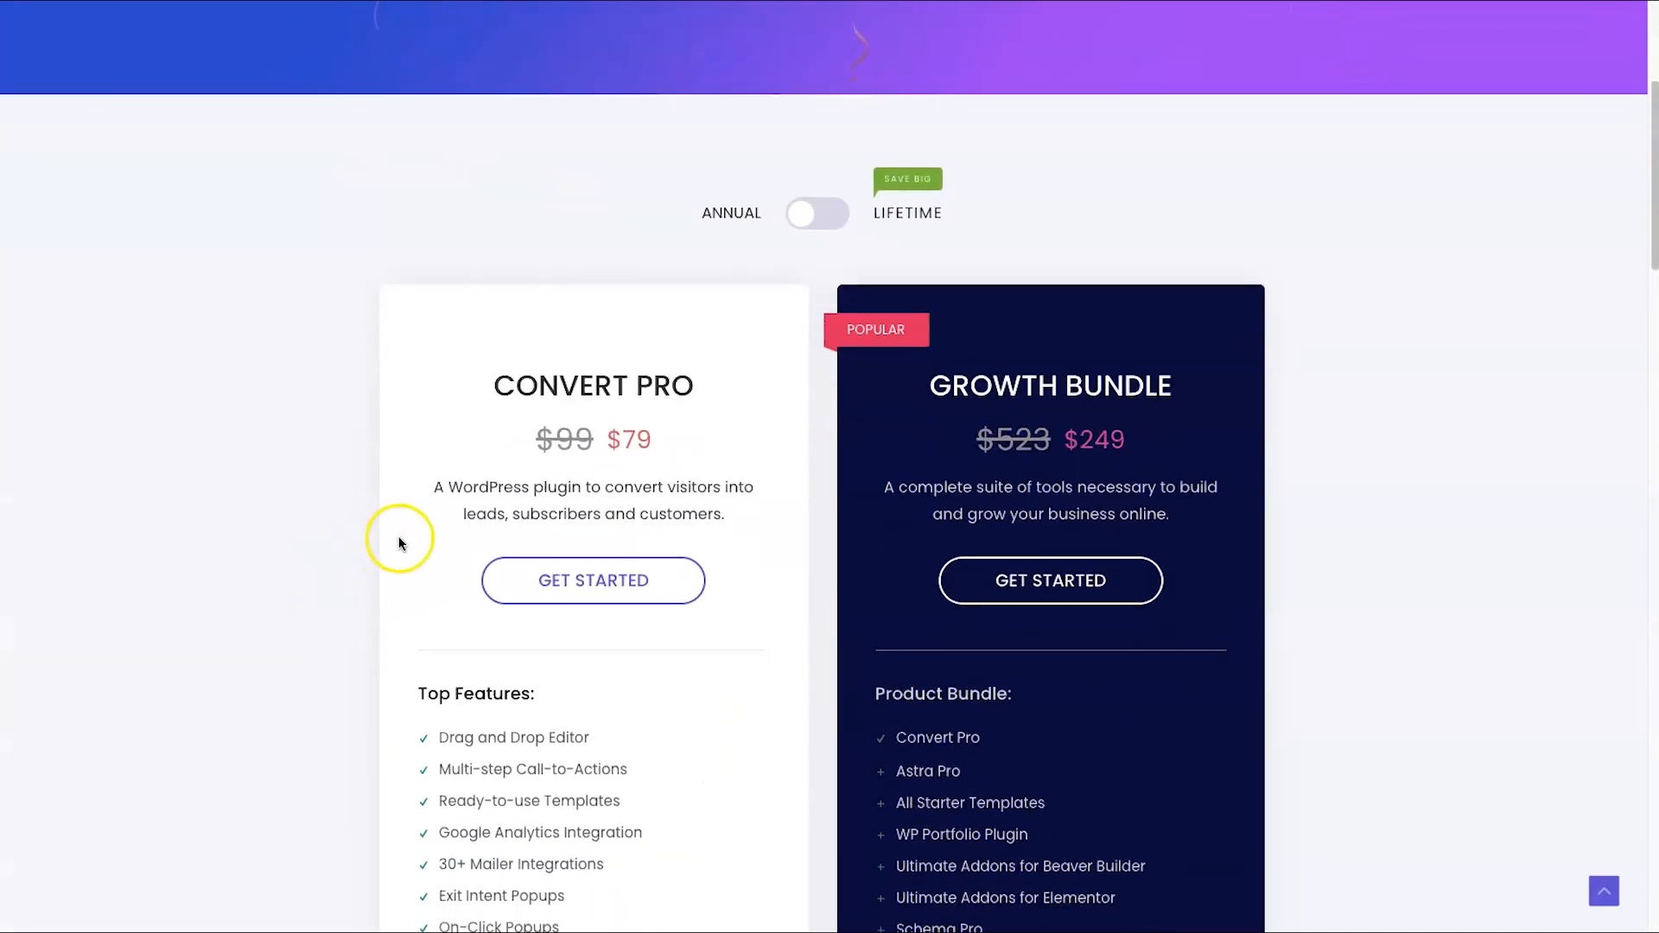
scroll(548, 345, "down", 1)
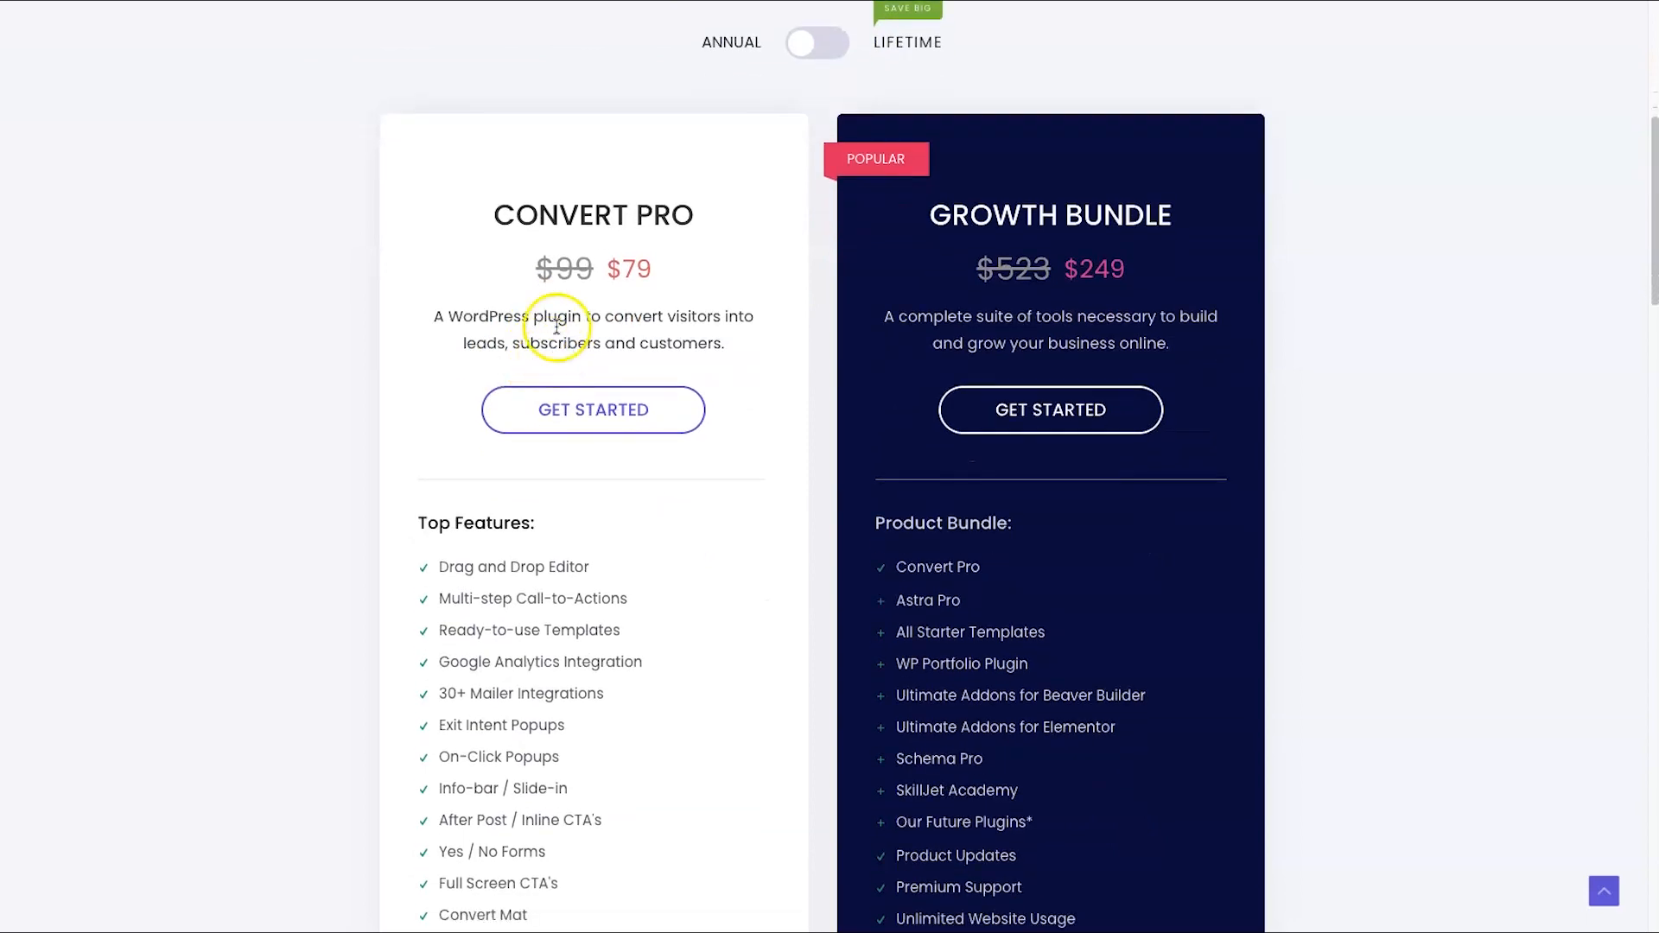
left_click_drag(495, 216, 672, 215)
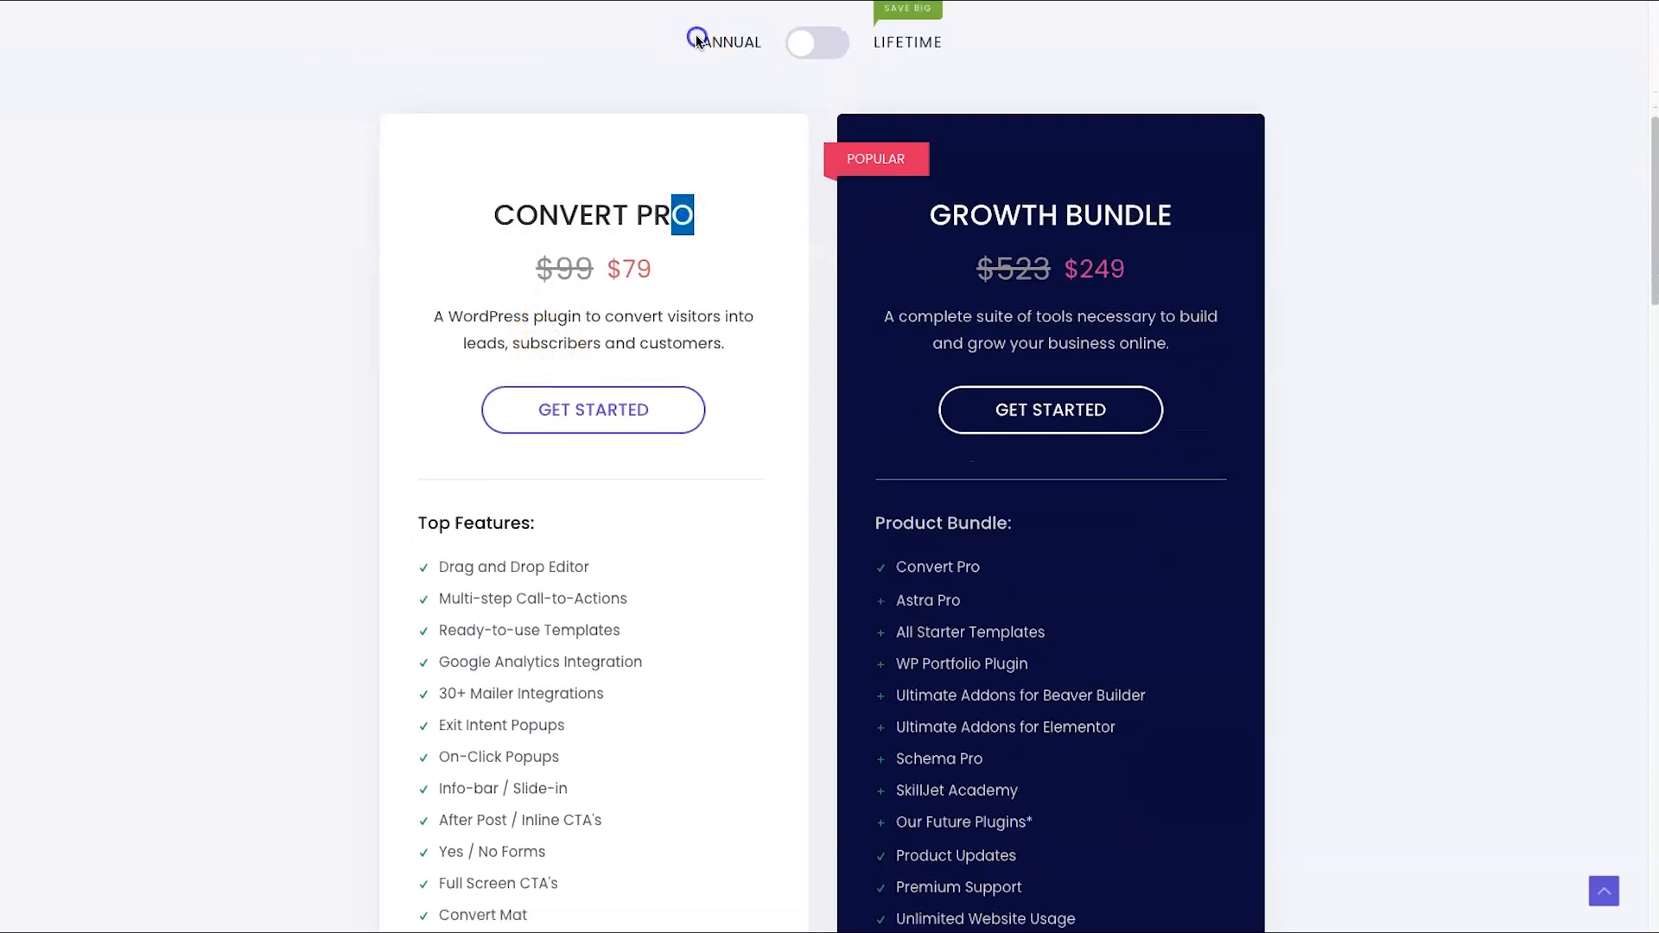
double_click(731, 43)
left_click(742, 131)
scroll(796, 296, "down", 2)
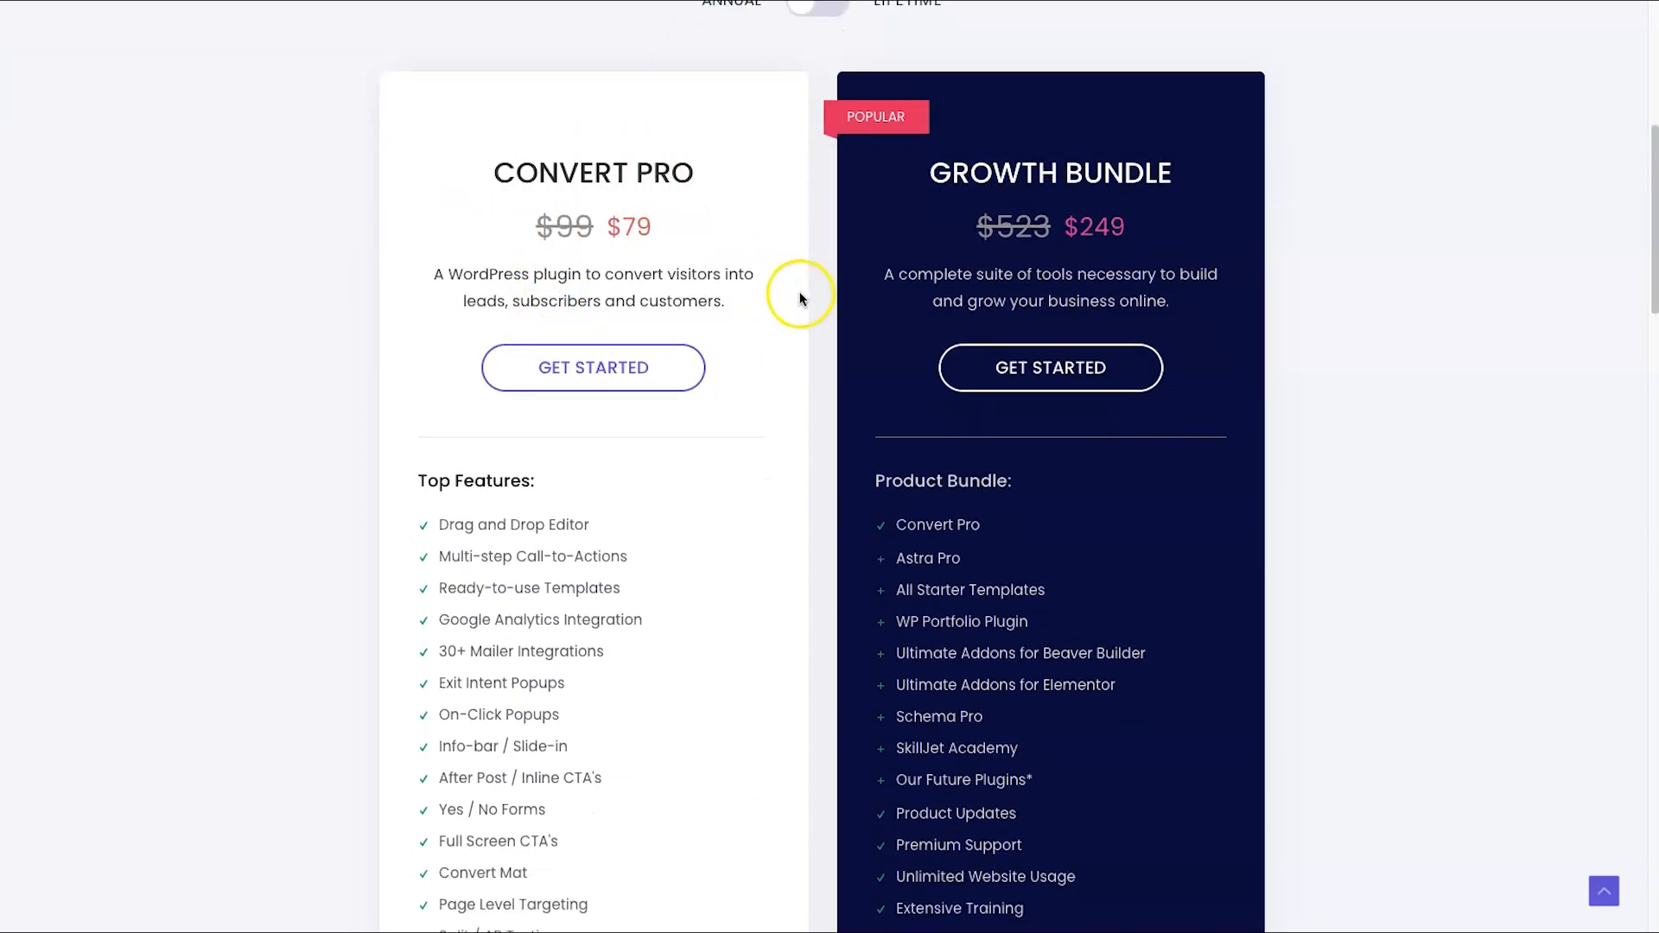
- Examine the annual Growth Bundle and read the descriptions of its included products, such as Schema Pro and Ultimate Addons for Elementor
left_click_drag(1184, 96, 904, 104)
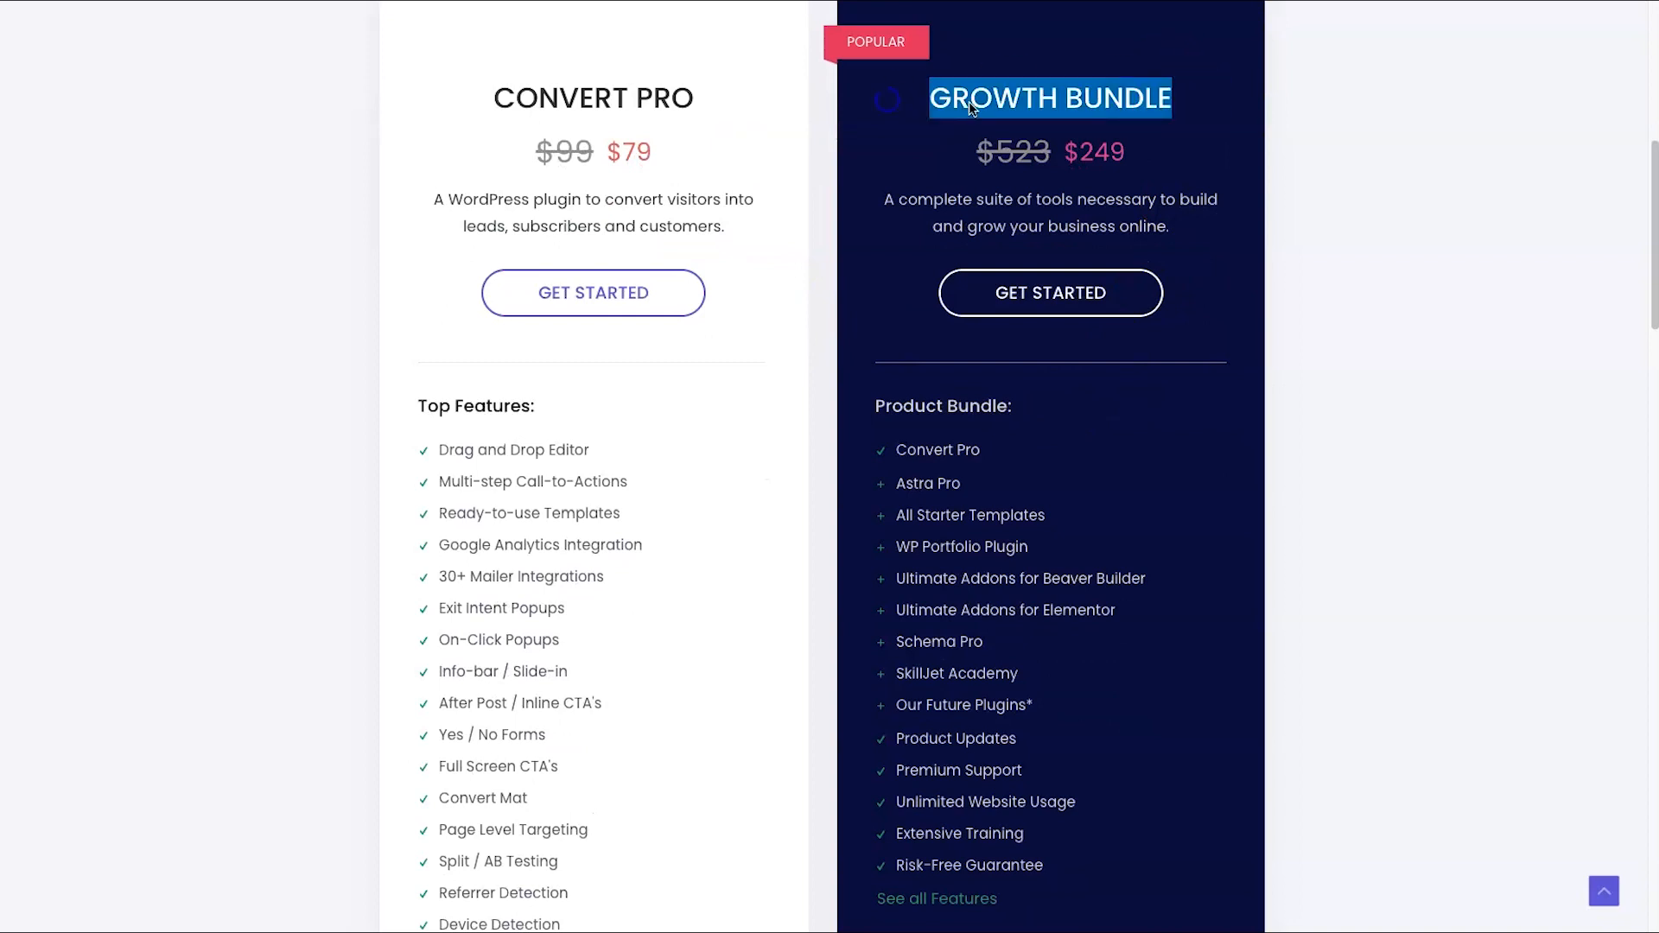
left_click(1039, 104)
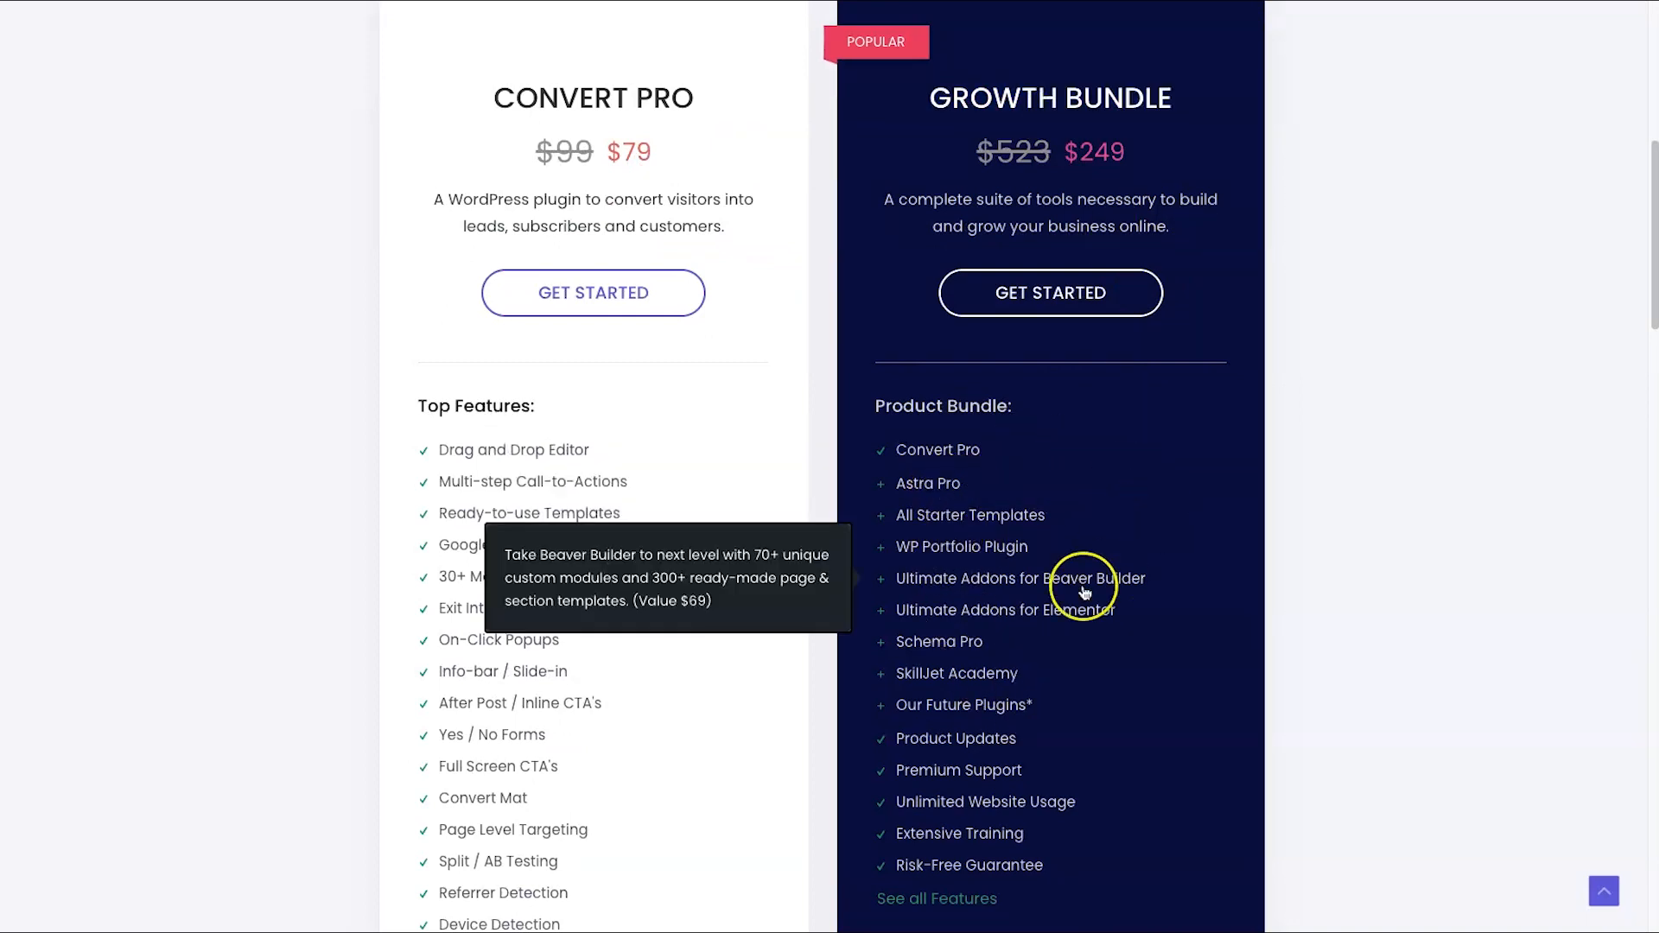
mouse_move(972, 644)
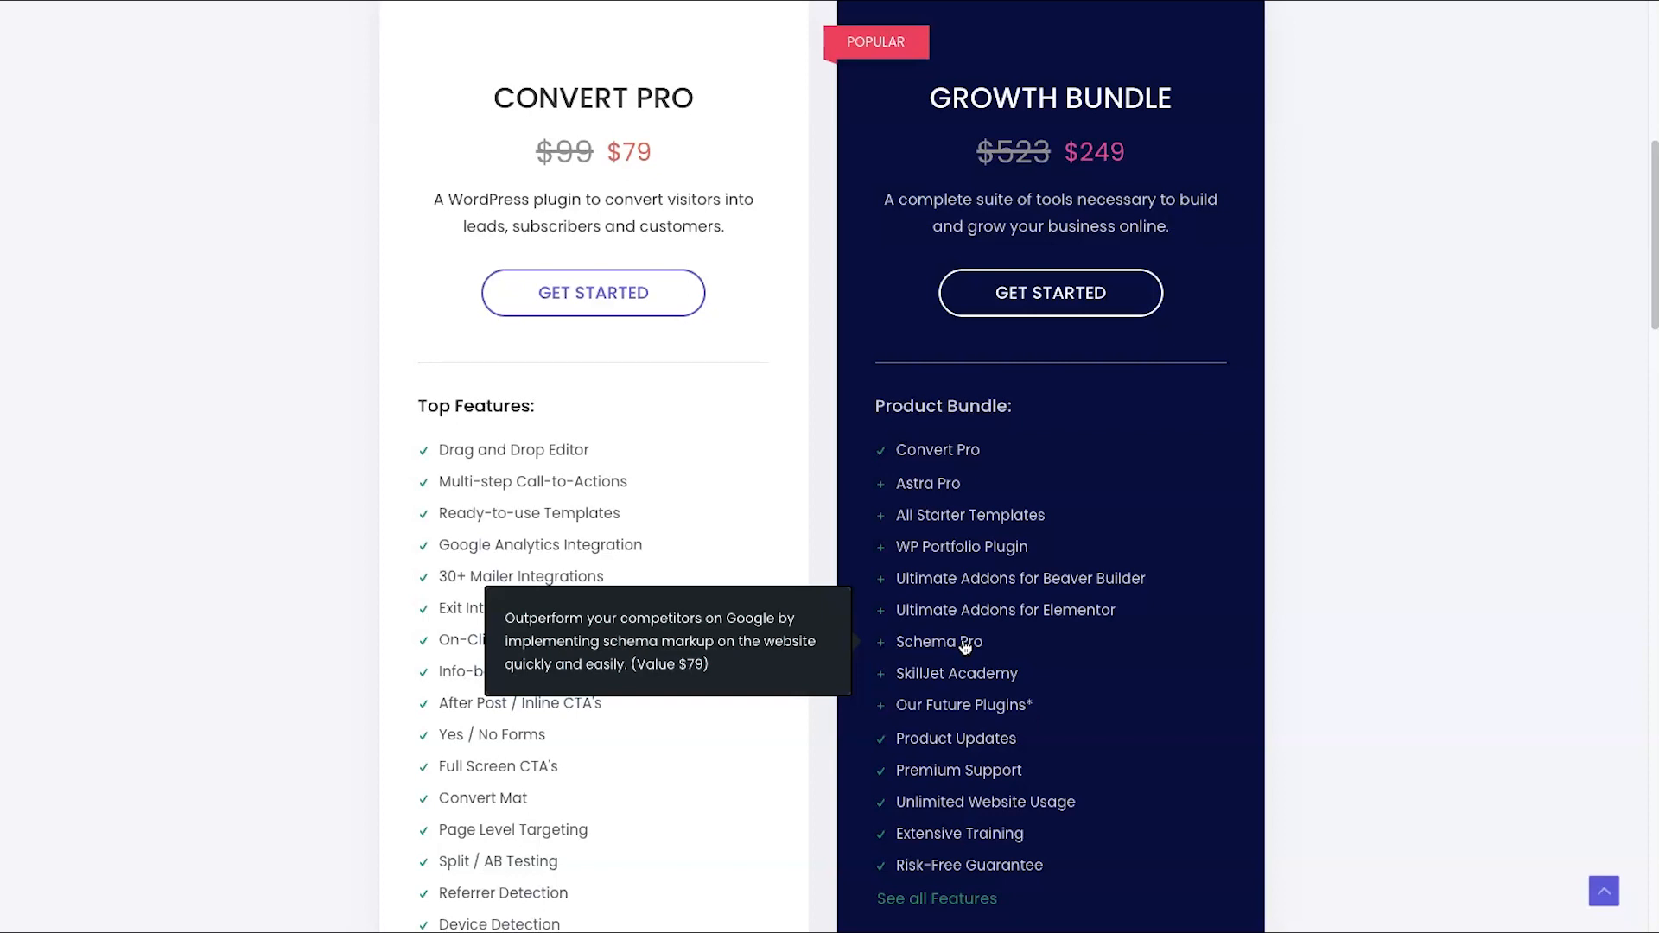
mouse_move(977, 609)
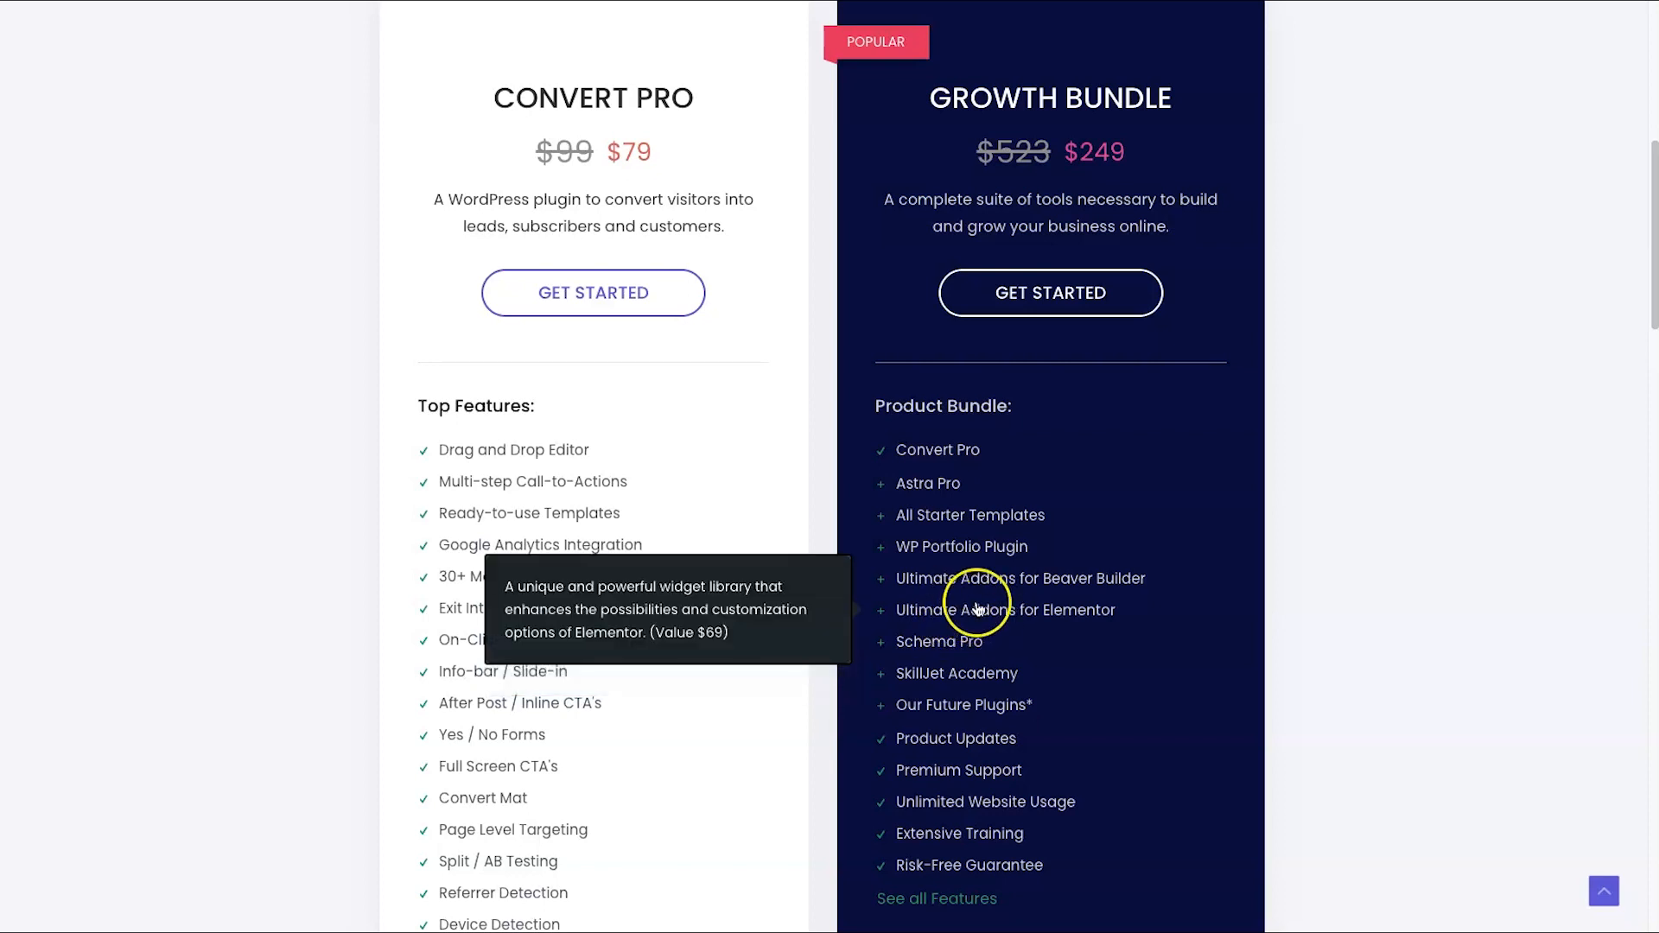
- Switch the pricing from annual to lifetime and check the Convert Pro plan's one-time price
scroll(1197, 445, "up", 1)
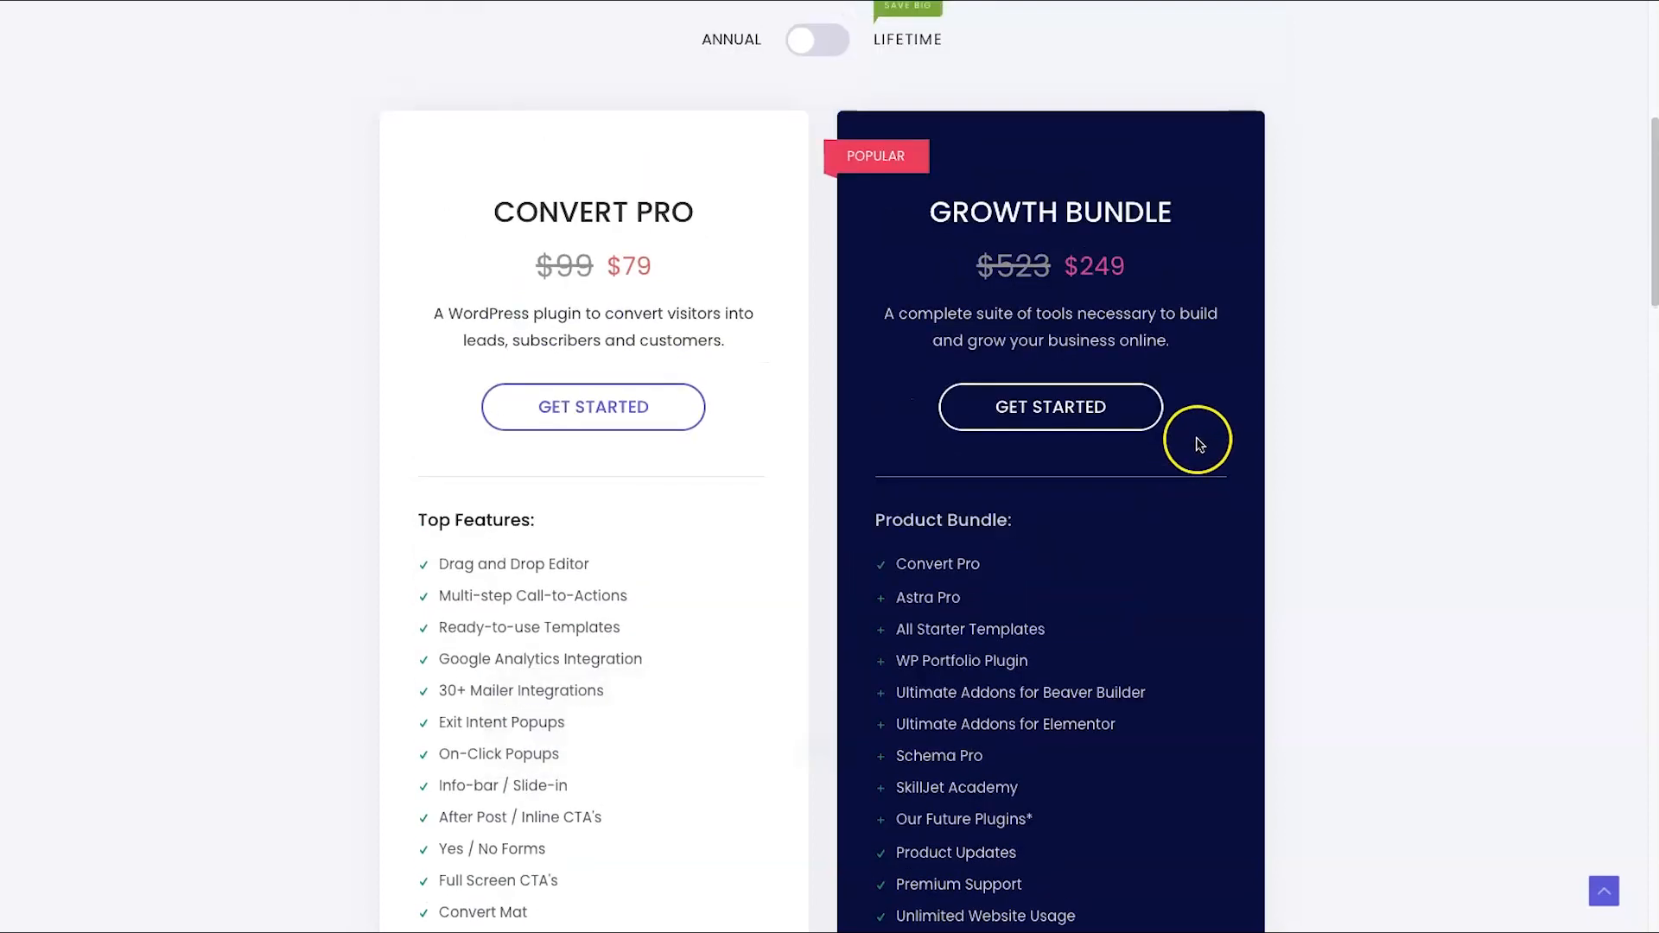
scroll(1209, 434, "up", 3)
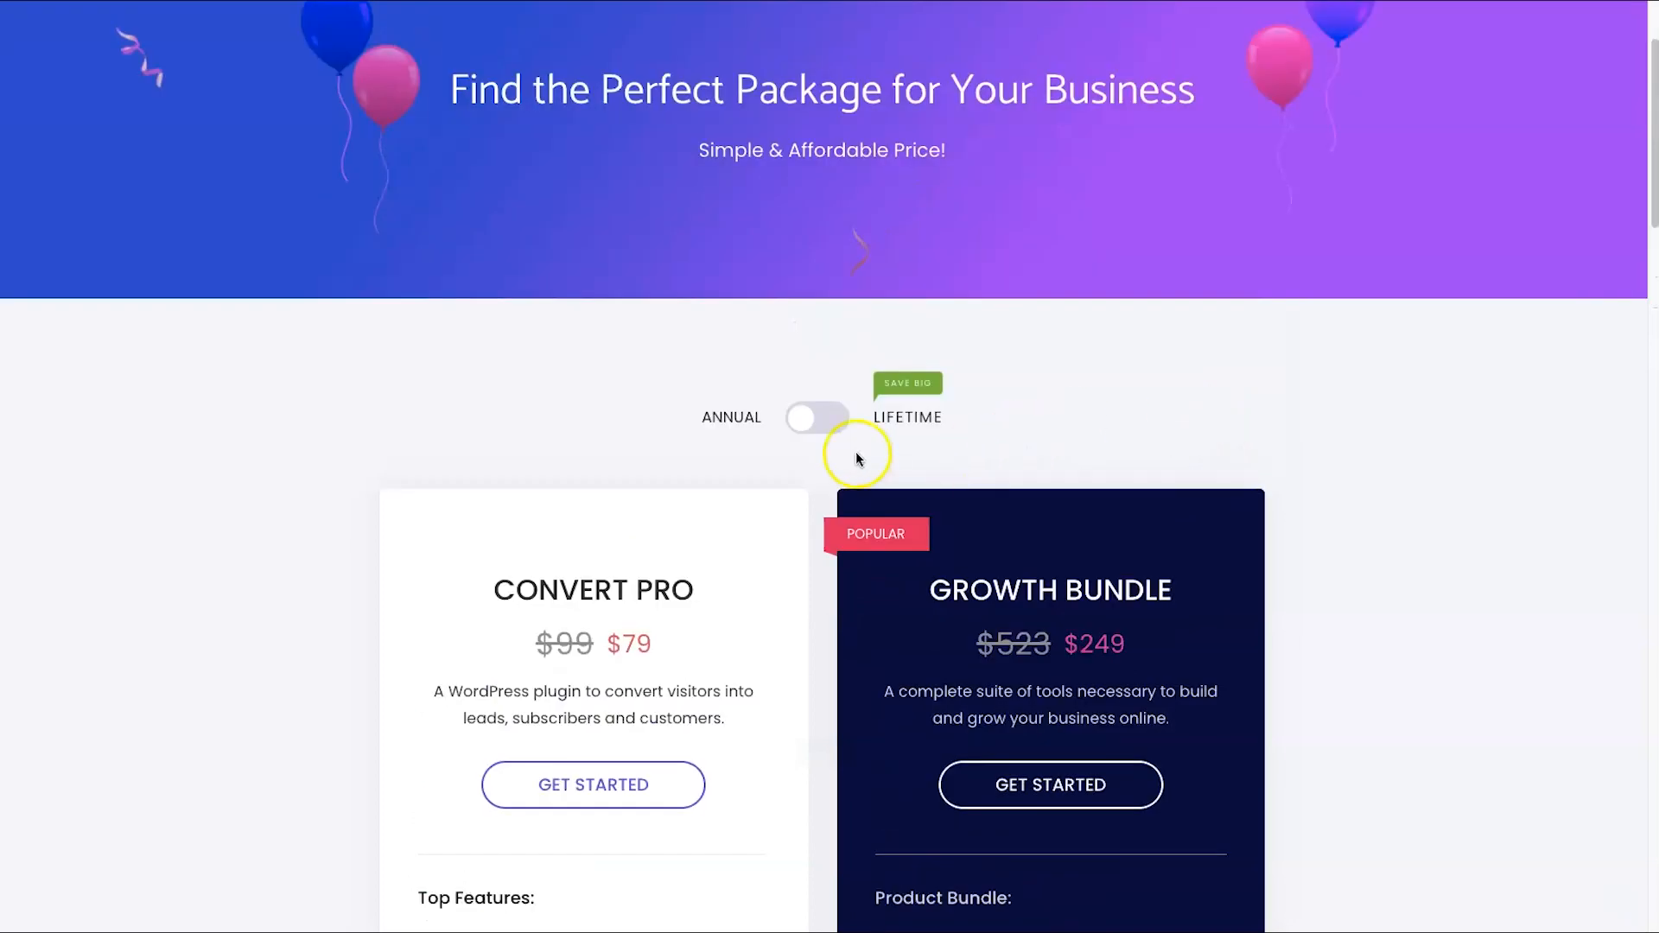
left_click(828, 422)
scroll(493, 377, "down", 2)
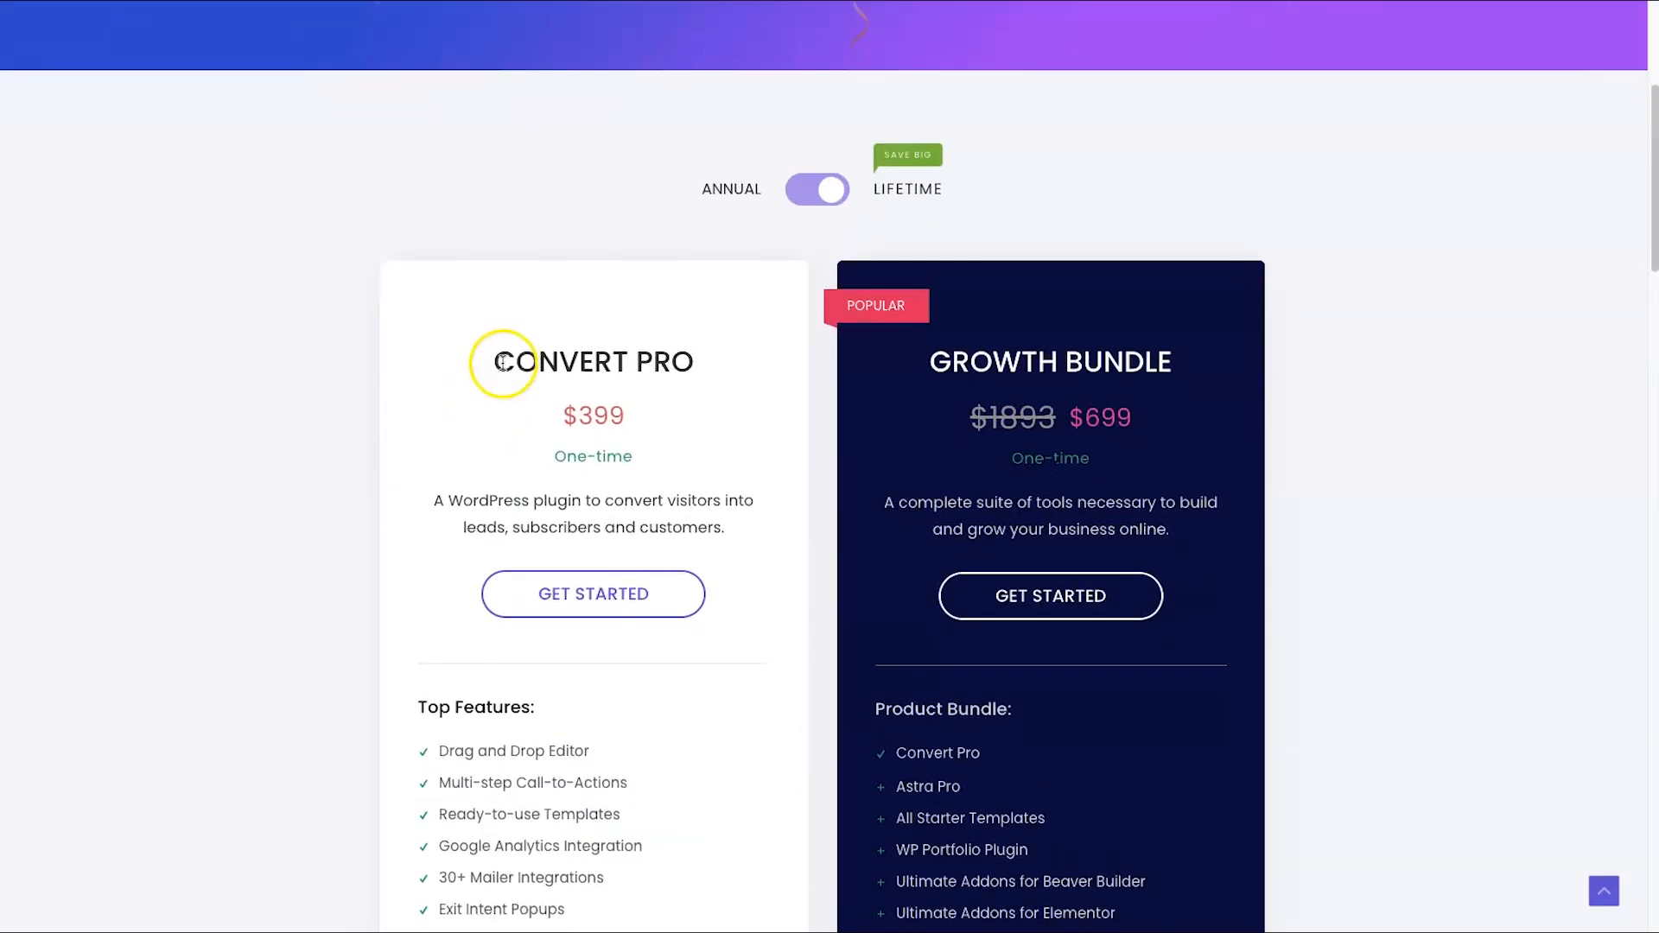
scroll(532, 354, "down", 1)
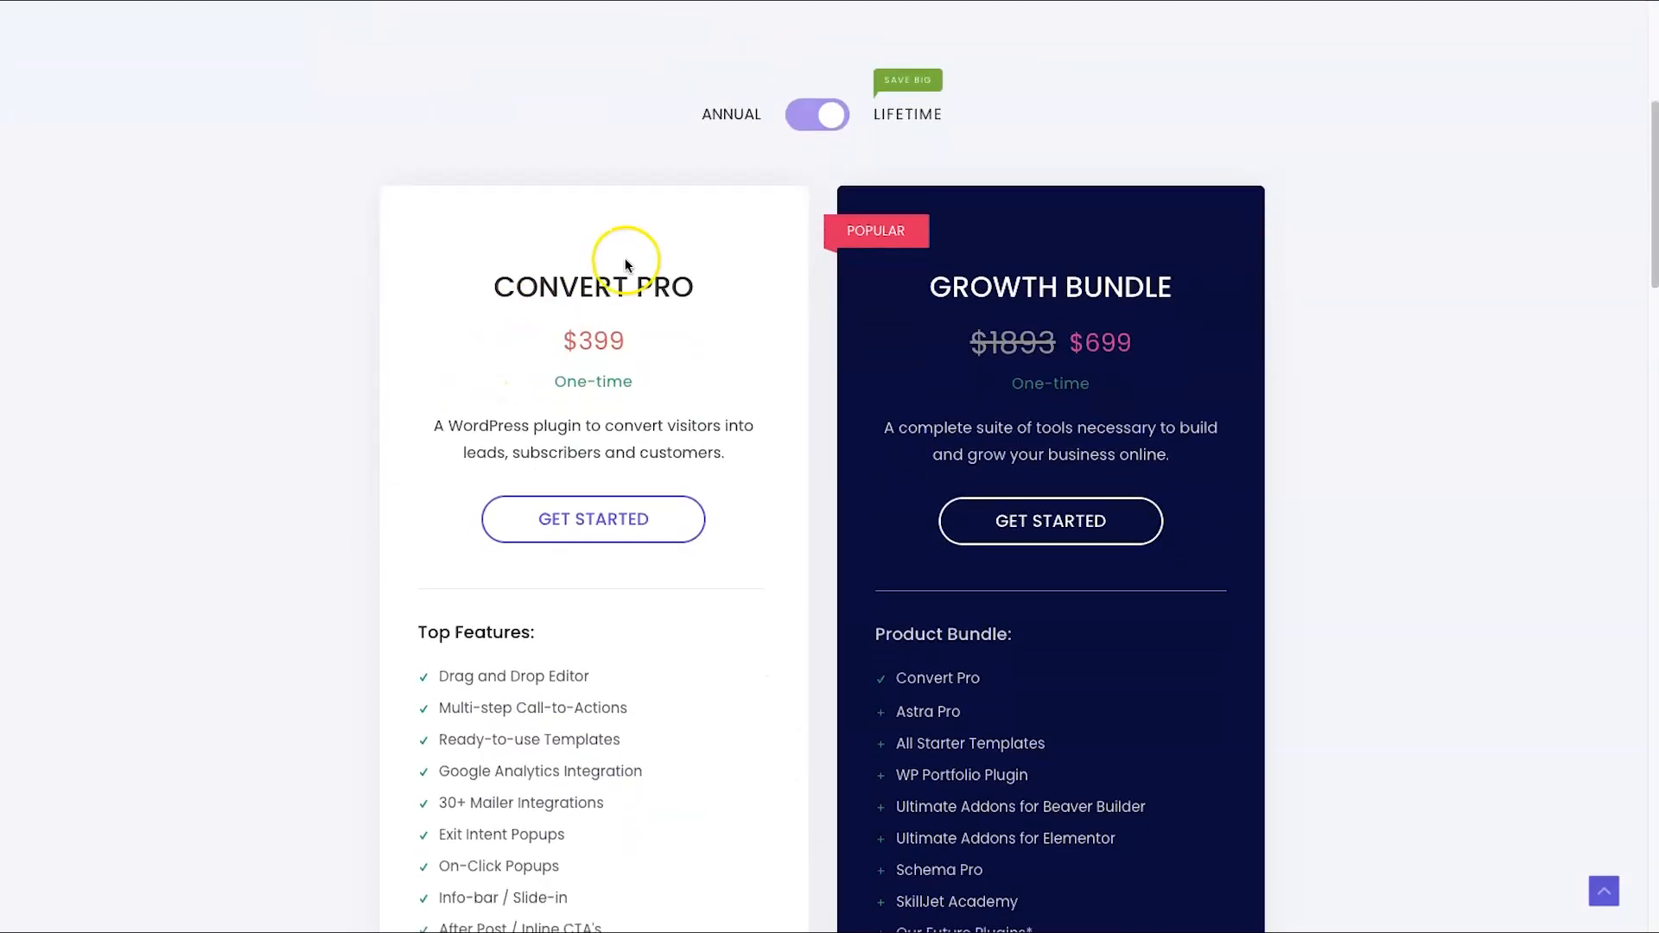
left_click_drag(493, 324, 655, 351)
left_click(639, 347)
left_click(544, 340)
- Read through the Convert Pro plan's feature list down to the updates, support and website usage terms
scroll(515, 396, "down", 5)
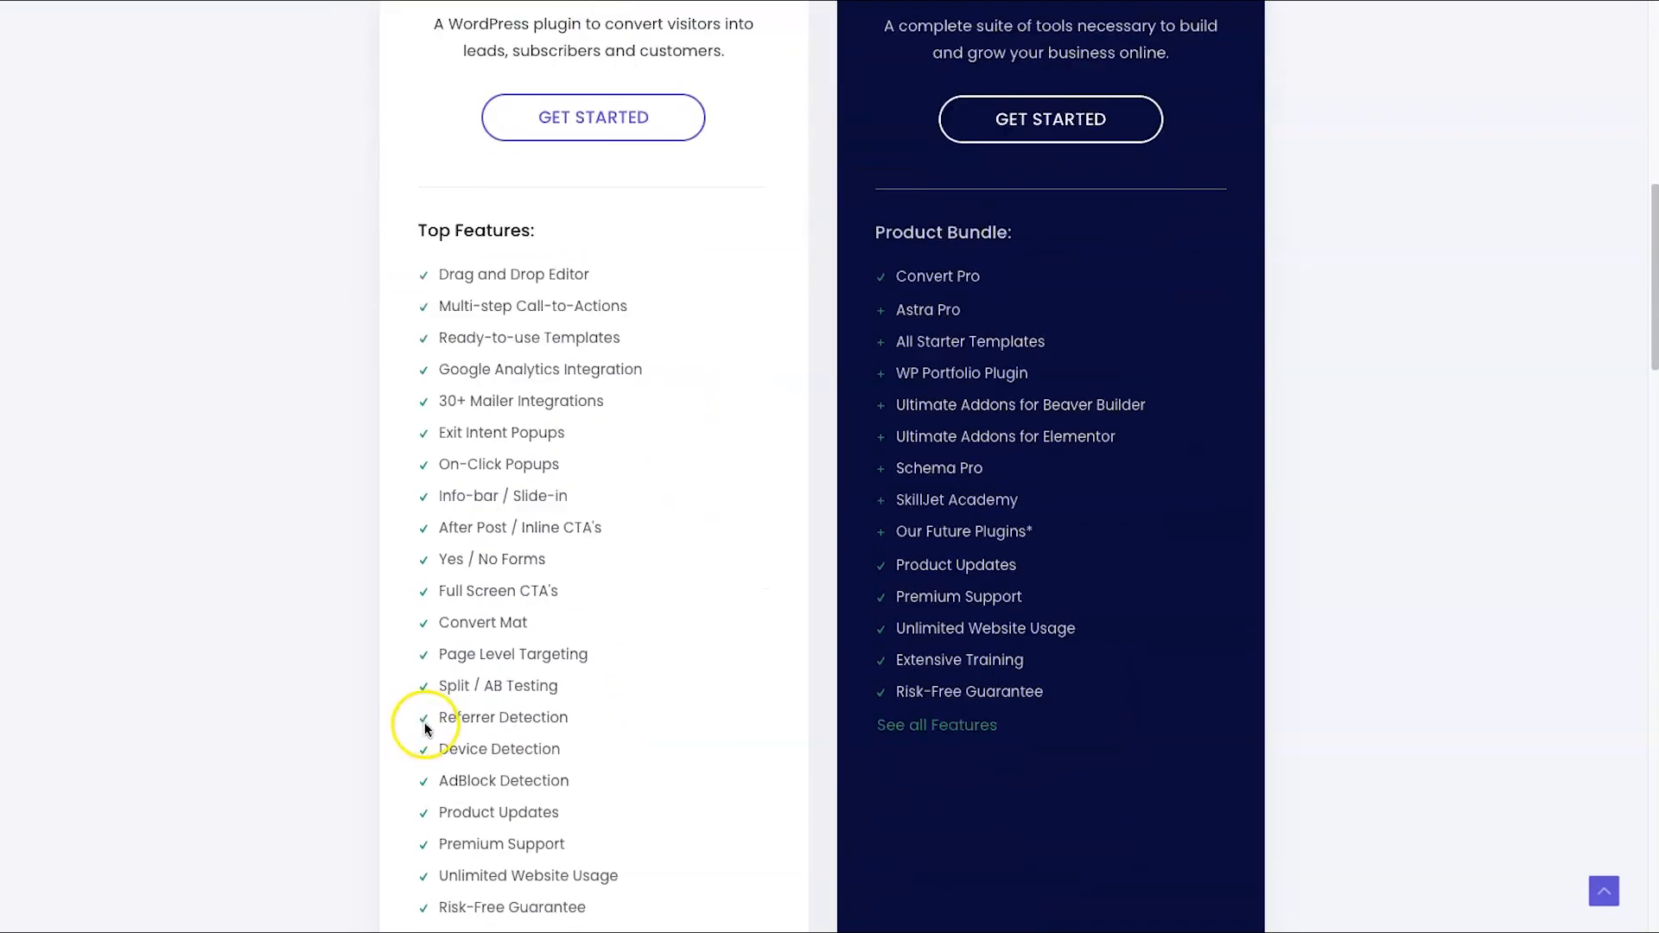
scroll(423, 724, "down", 4)
left_click_drag(422, 556, 637, 548)
scroll(662, 553, "up", 1)
left_click(662, 553)
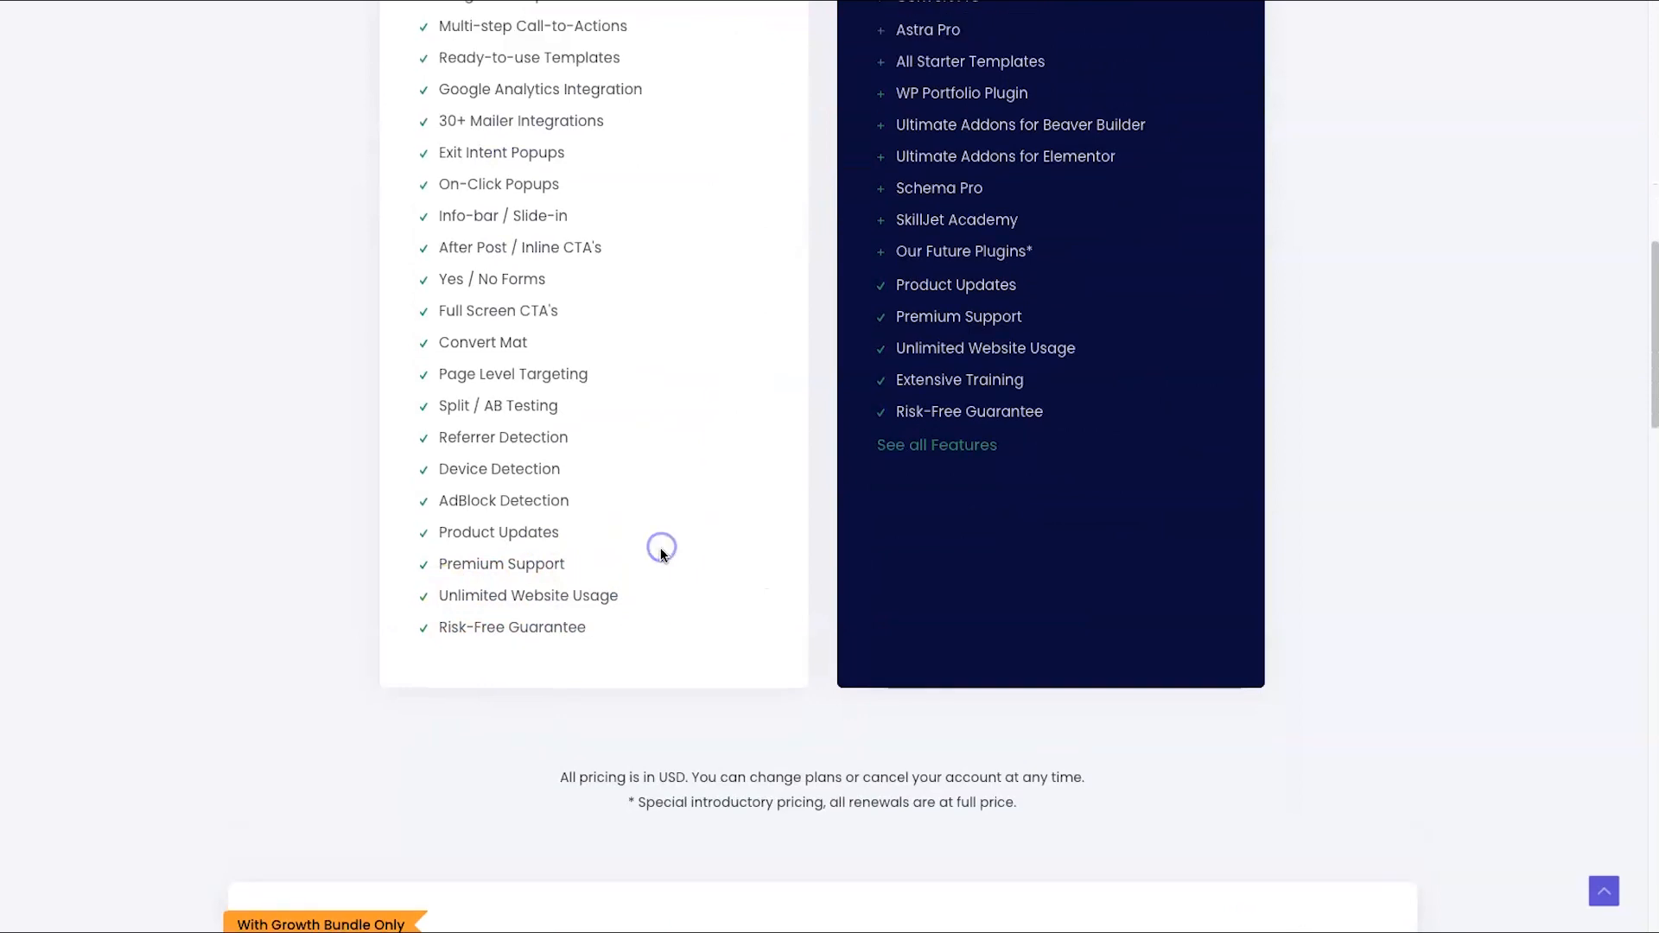
- Check the Growth Bundle's one-time lifetime price and review the products it includes
scroll(661, 553, "up", 7)
left_click_drag(1124, 290, 1047, 290)
left_click(1175, 293)
scroll(1100, 415, "down", 3)
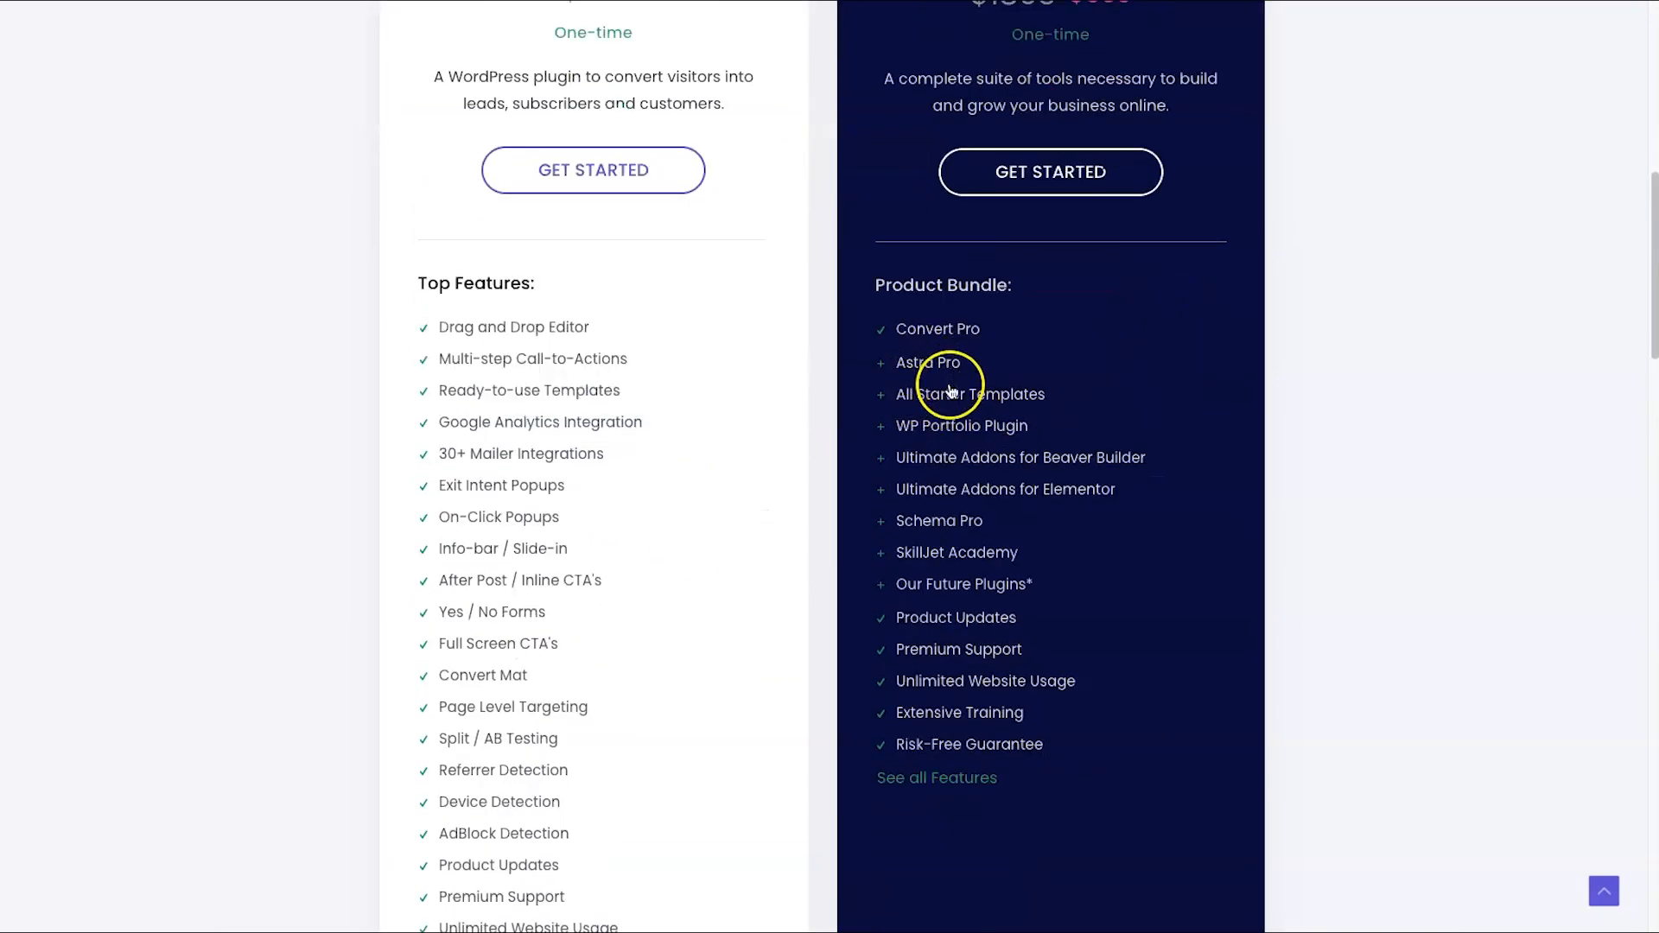
mouse_move(993, 481)
scroll(993, 491, "up", 2)
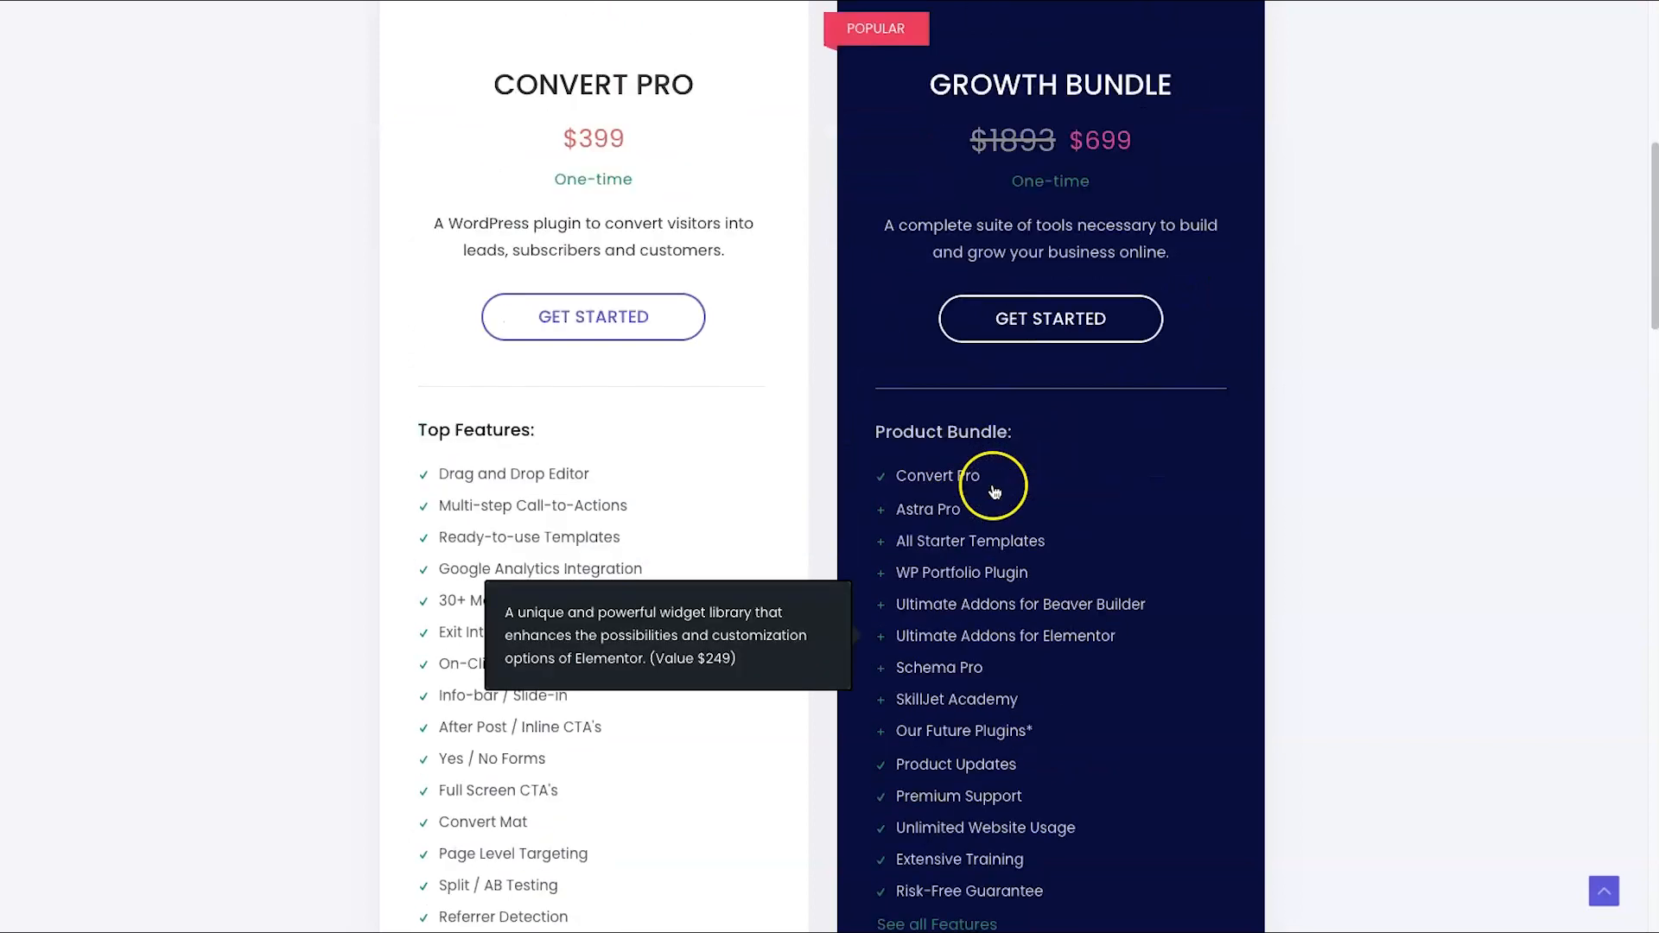
scroll(993, 490, "up", 8)
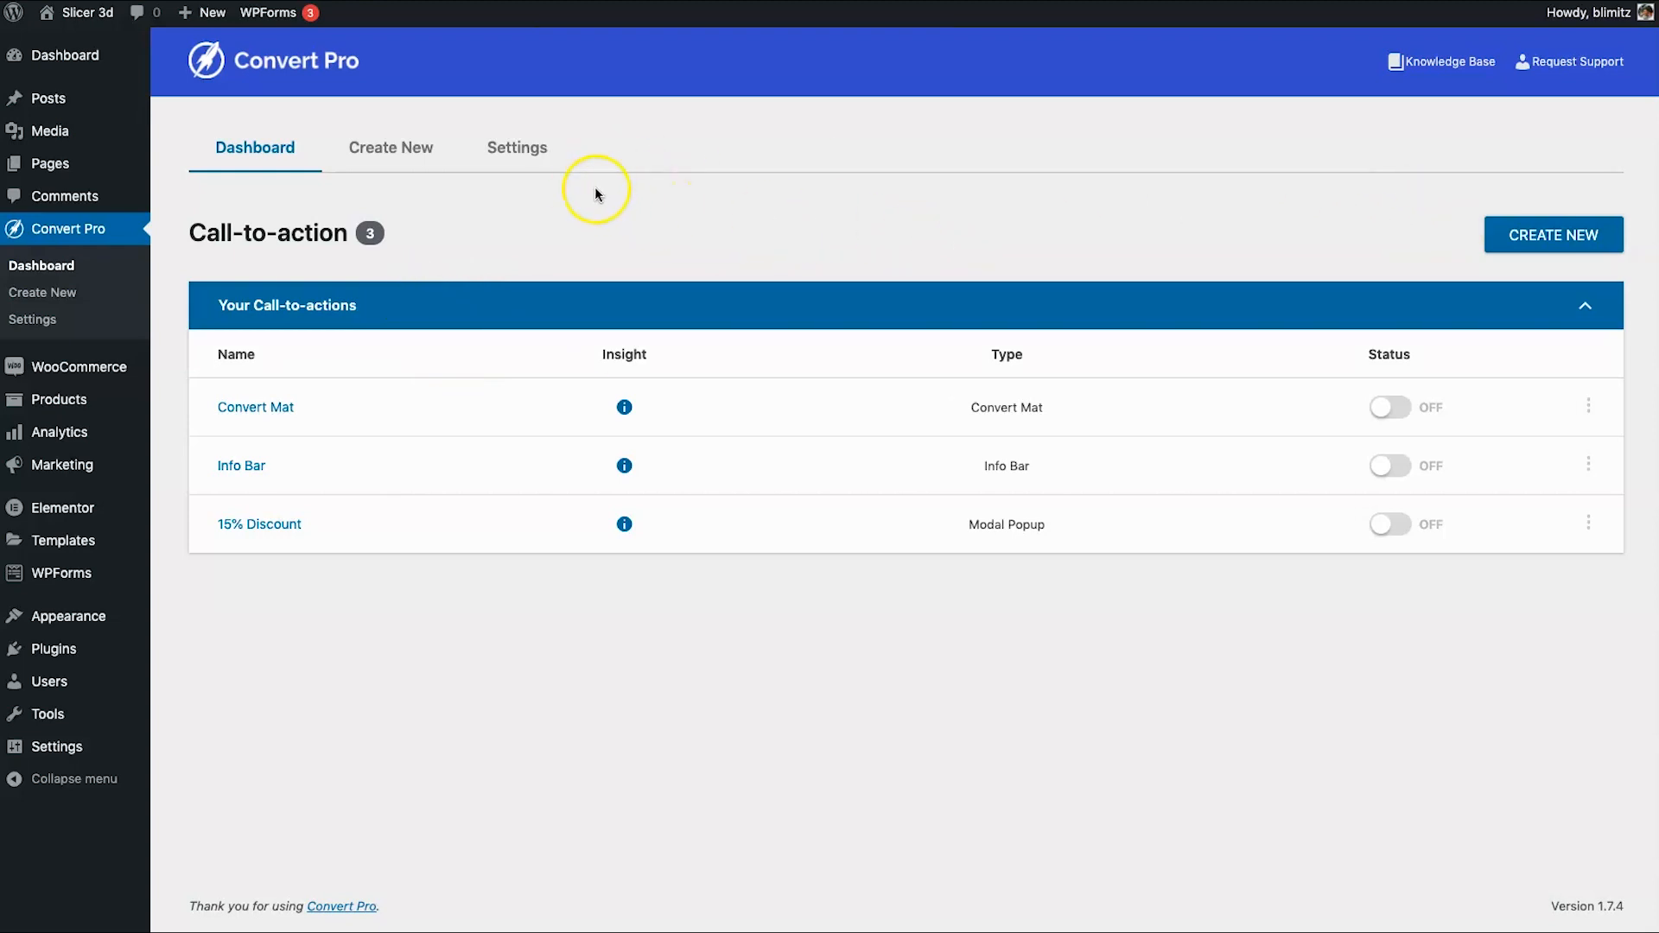
- In the WordPress admin, view the call-to-action types offered for a new Convert Pro call-to-action and return to the plugin's dashboard
left_click(1518, 233)
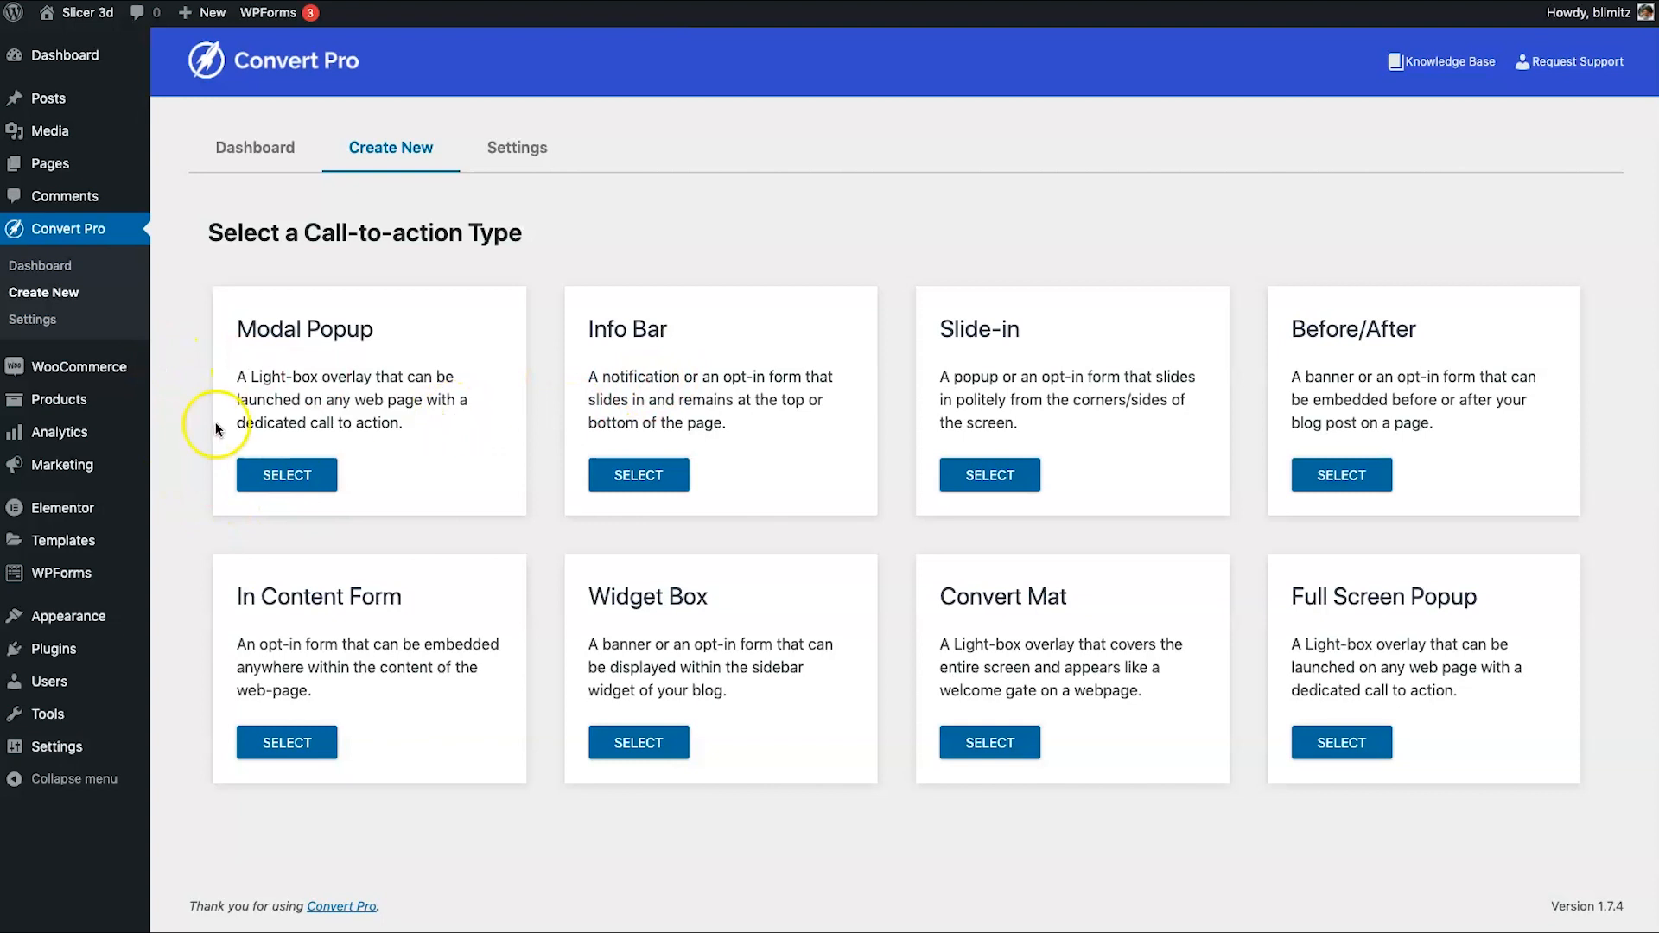
left_click(51, 269)
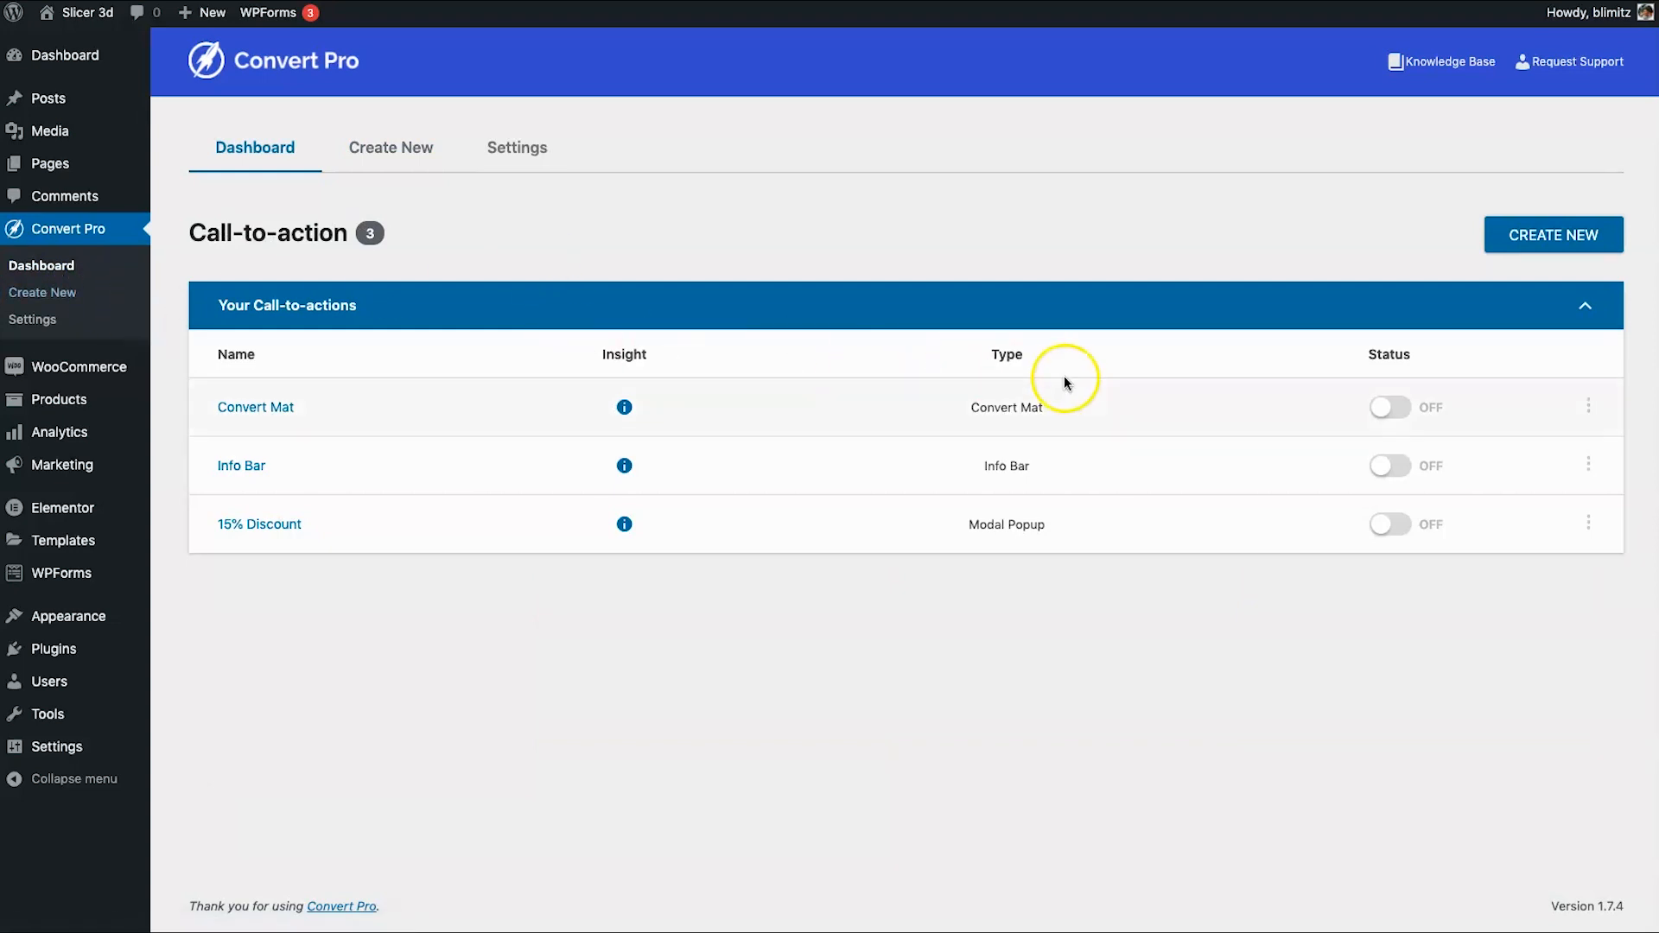
- Turn on the 15% Discount modal popup and reload the storefront home page
left_click(1402, 409)
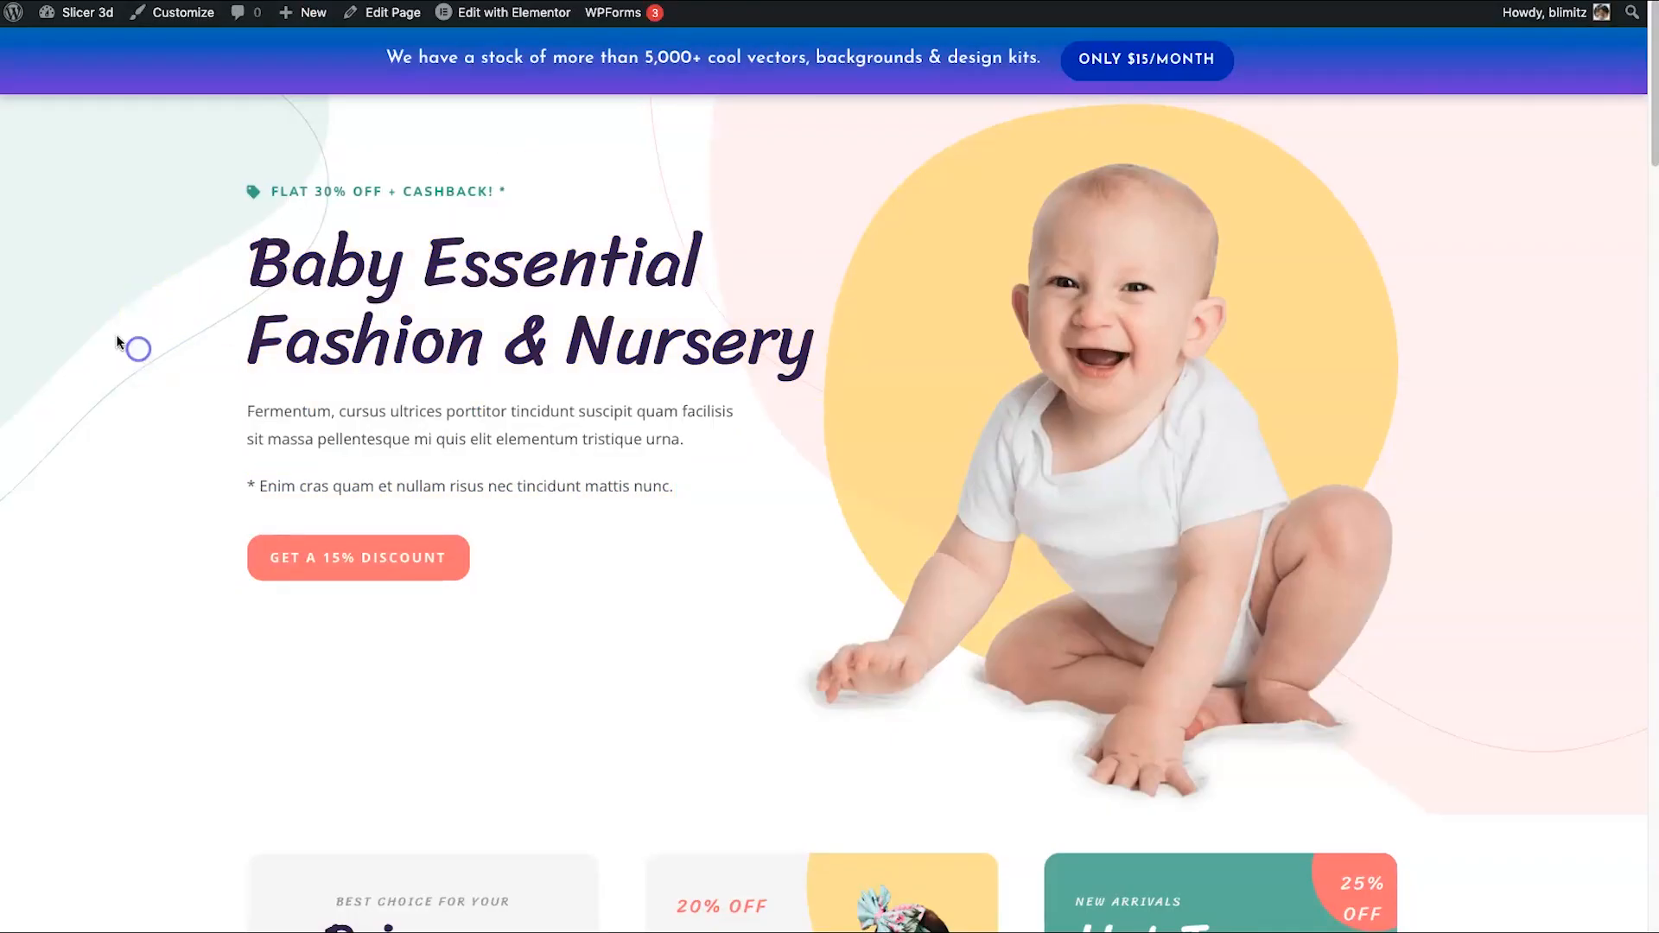
right_click(116, 334)
left_click(156, 376)
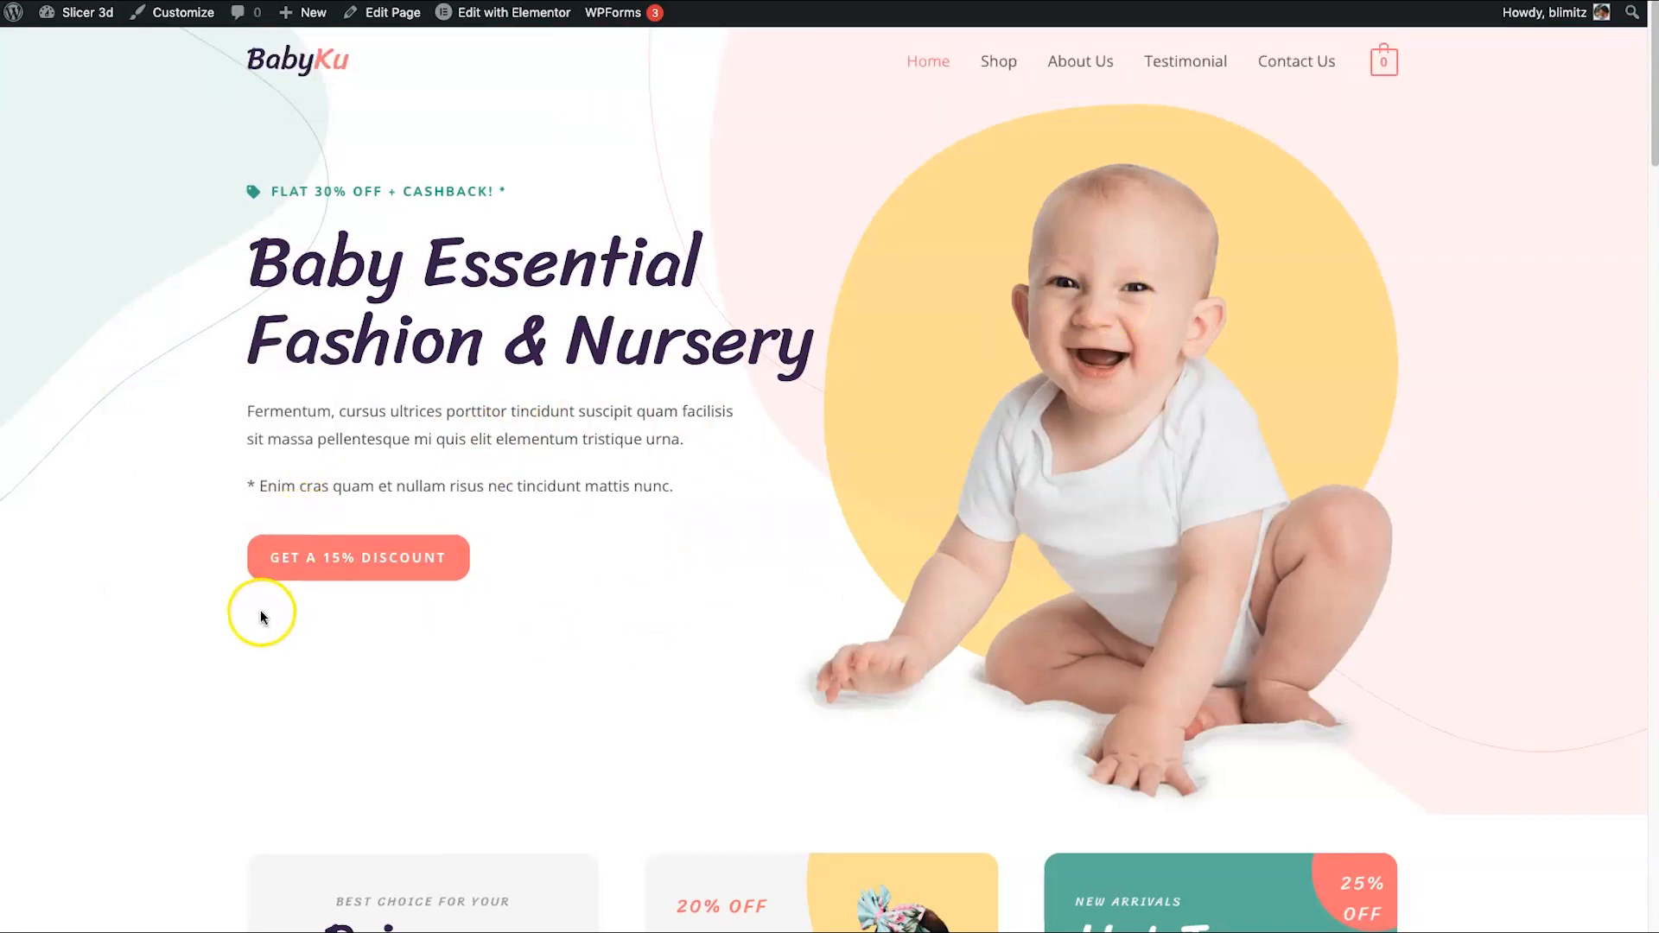
- Open the 15% discount popup from the home page's discount button and examine its offer
left_click(356, 561)
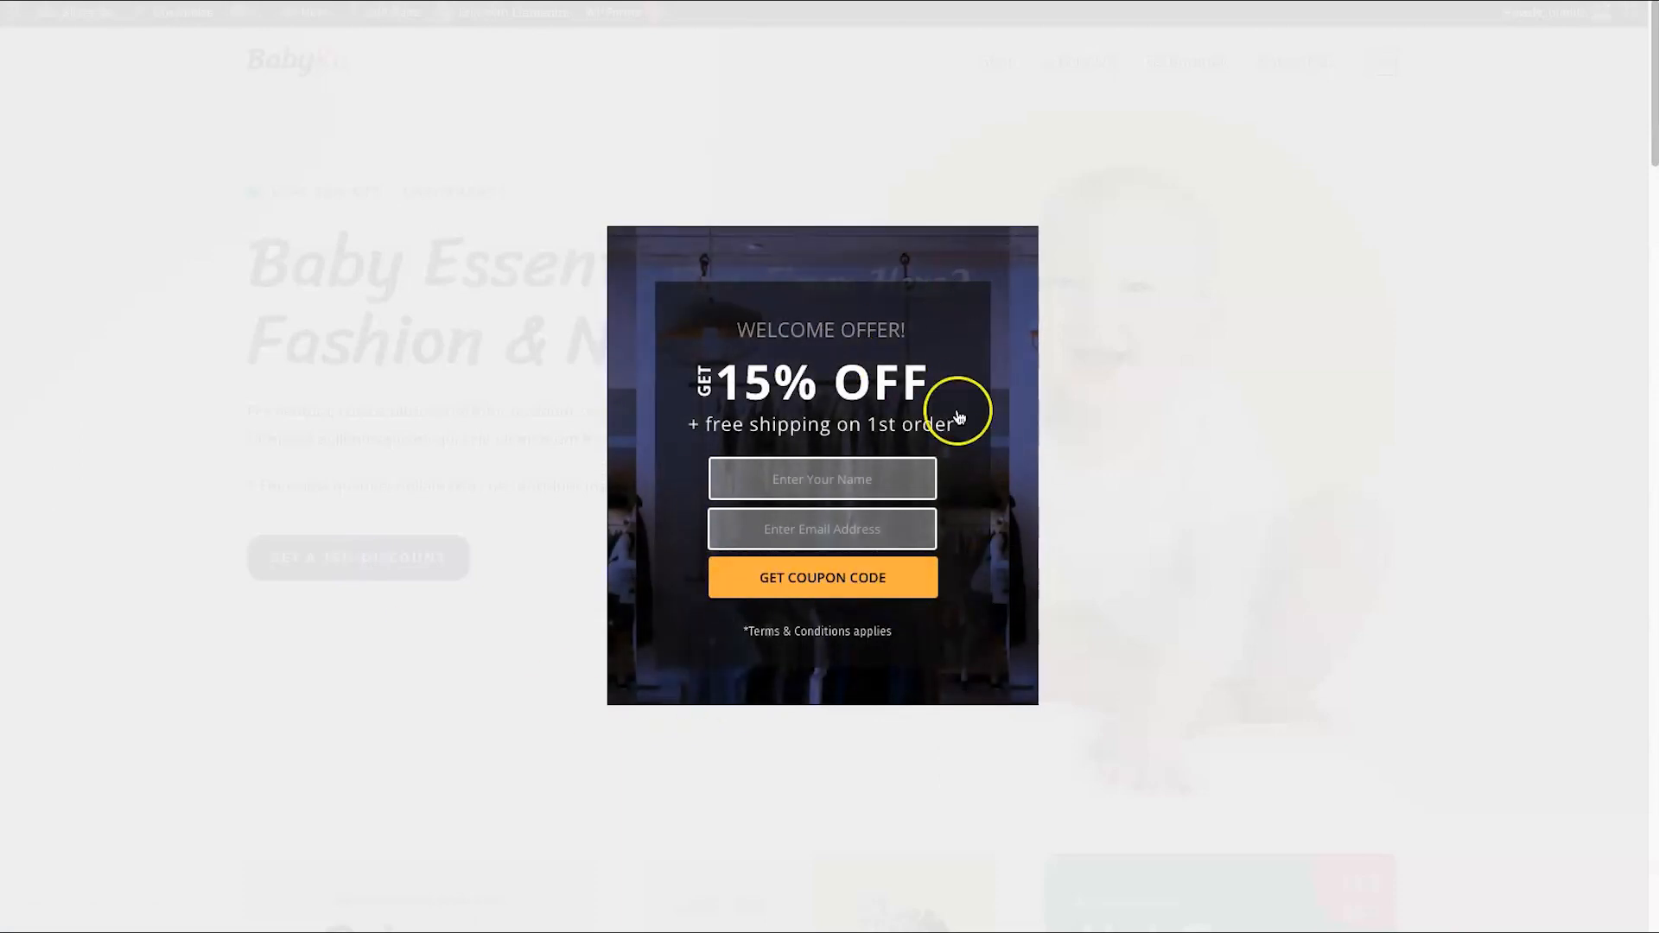
left_click_drag(887, 372, 938, 377)
left_click(882, 371)
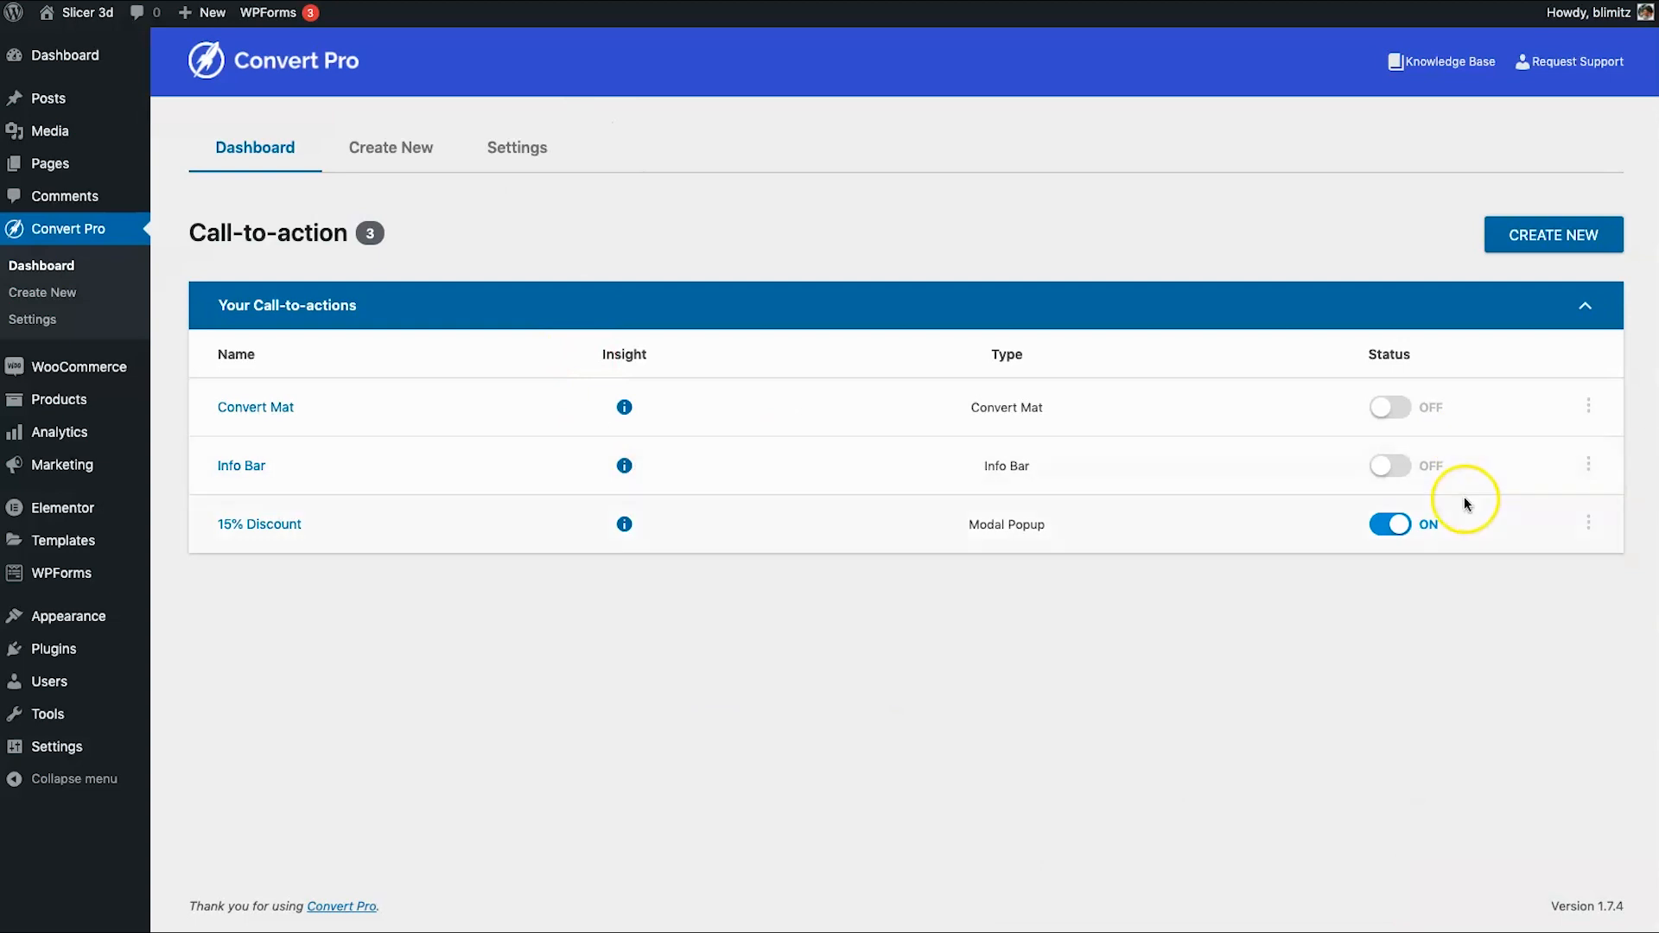
- Turn off the 15% Discount popup, turn on the Info Bar instead, and reload the storefront page
left_click(1391, 524)
left_click(1388, 466)
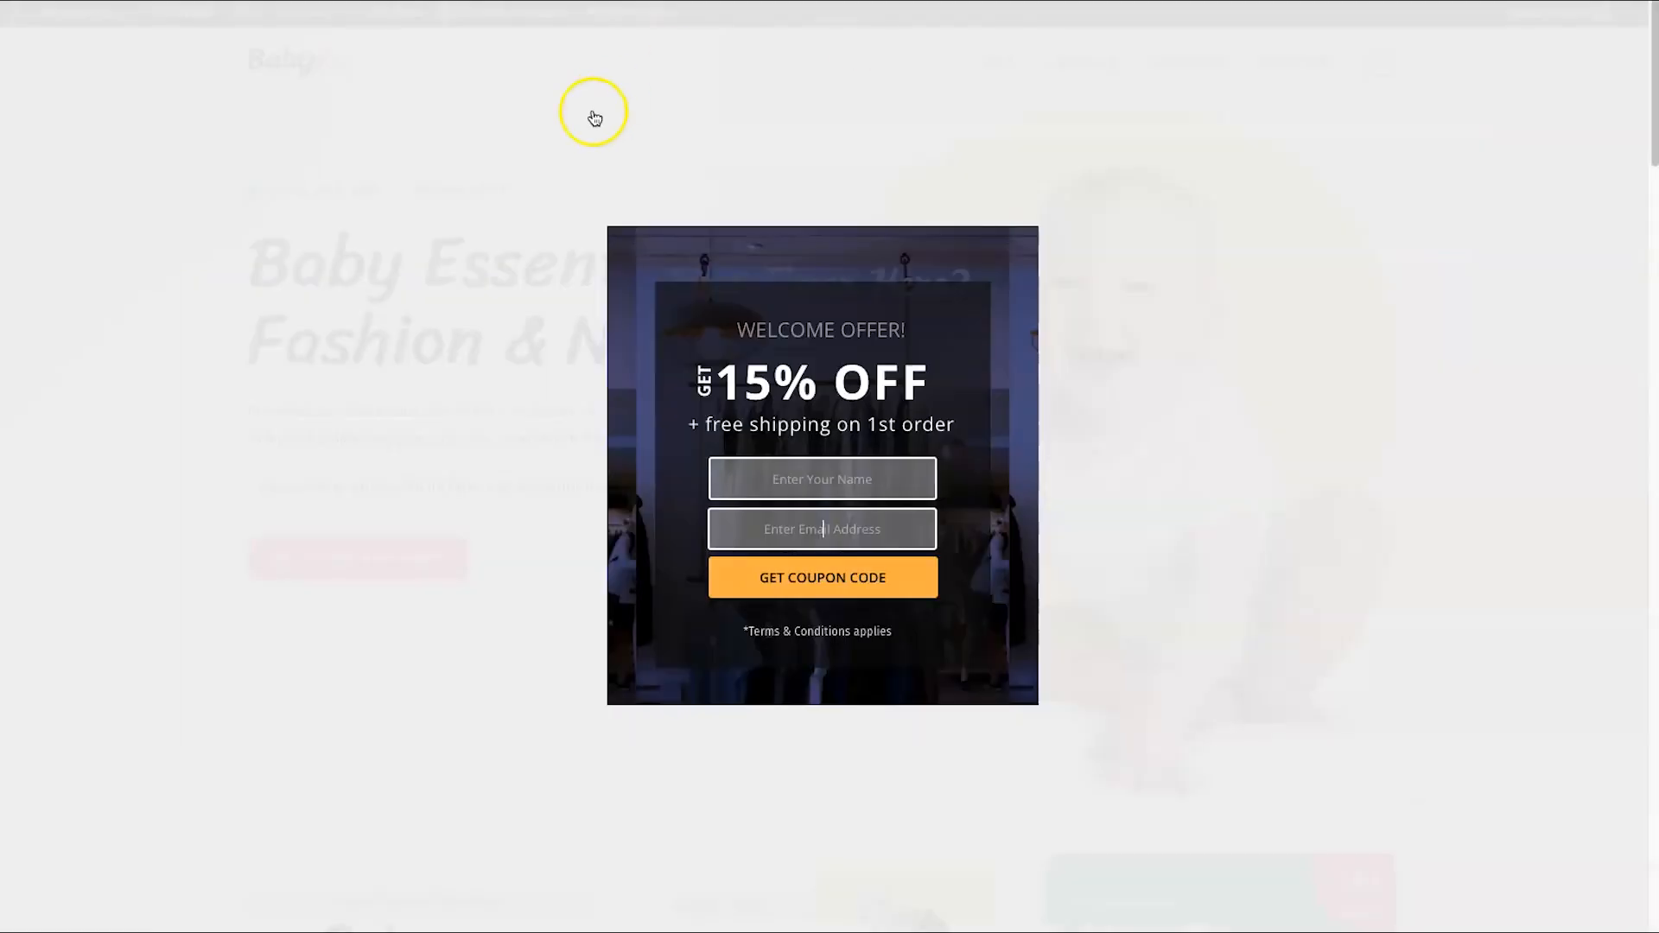
right_click(471, 208)
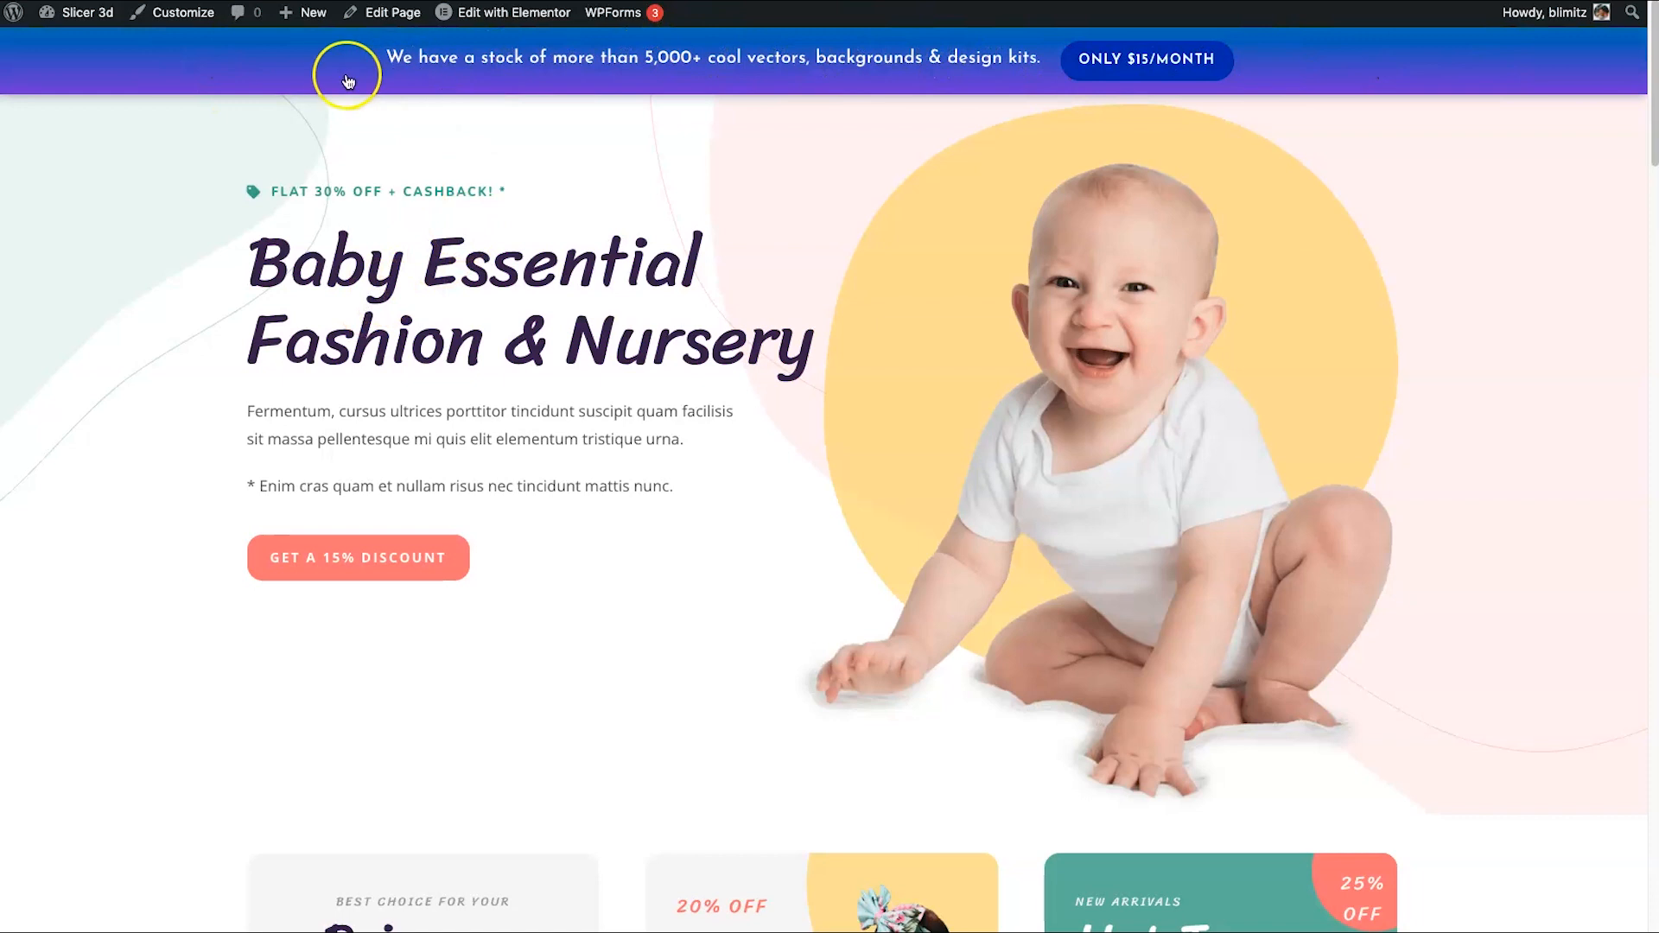
- Examine the info bar's message and price button, and how the bar behaves along the page
left_click_drag(377, 59, 1044, 63)
left_click(1044, 62)
triple_click(1044, 62)
left_click(1152, 60)
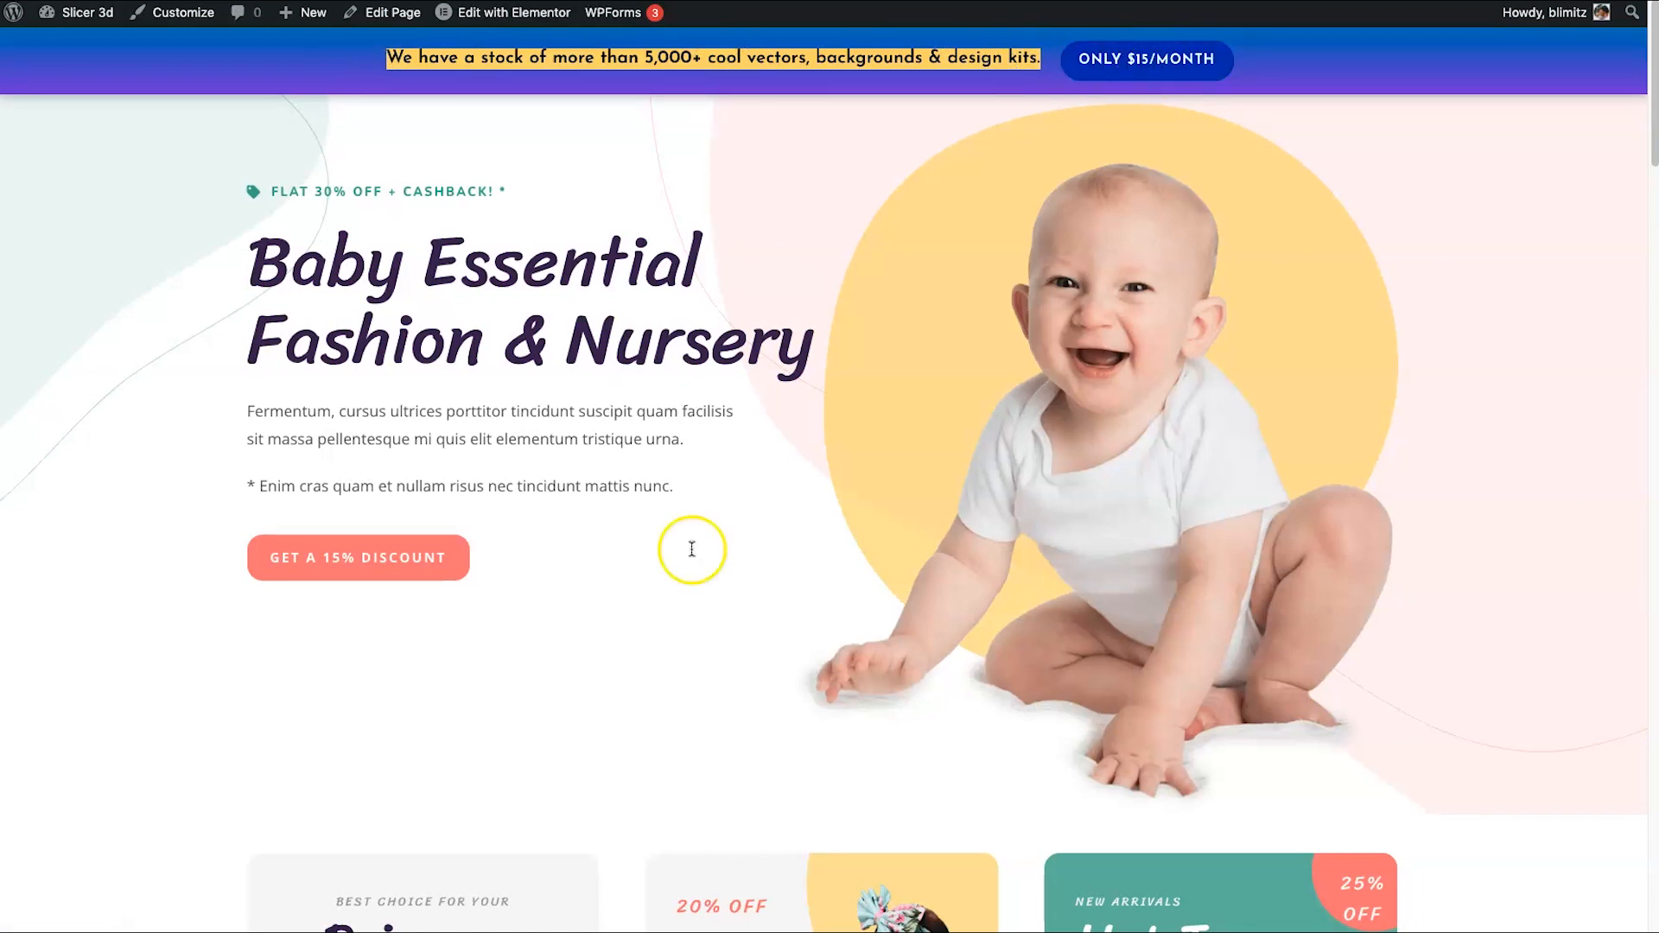
left_click(748, 62)
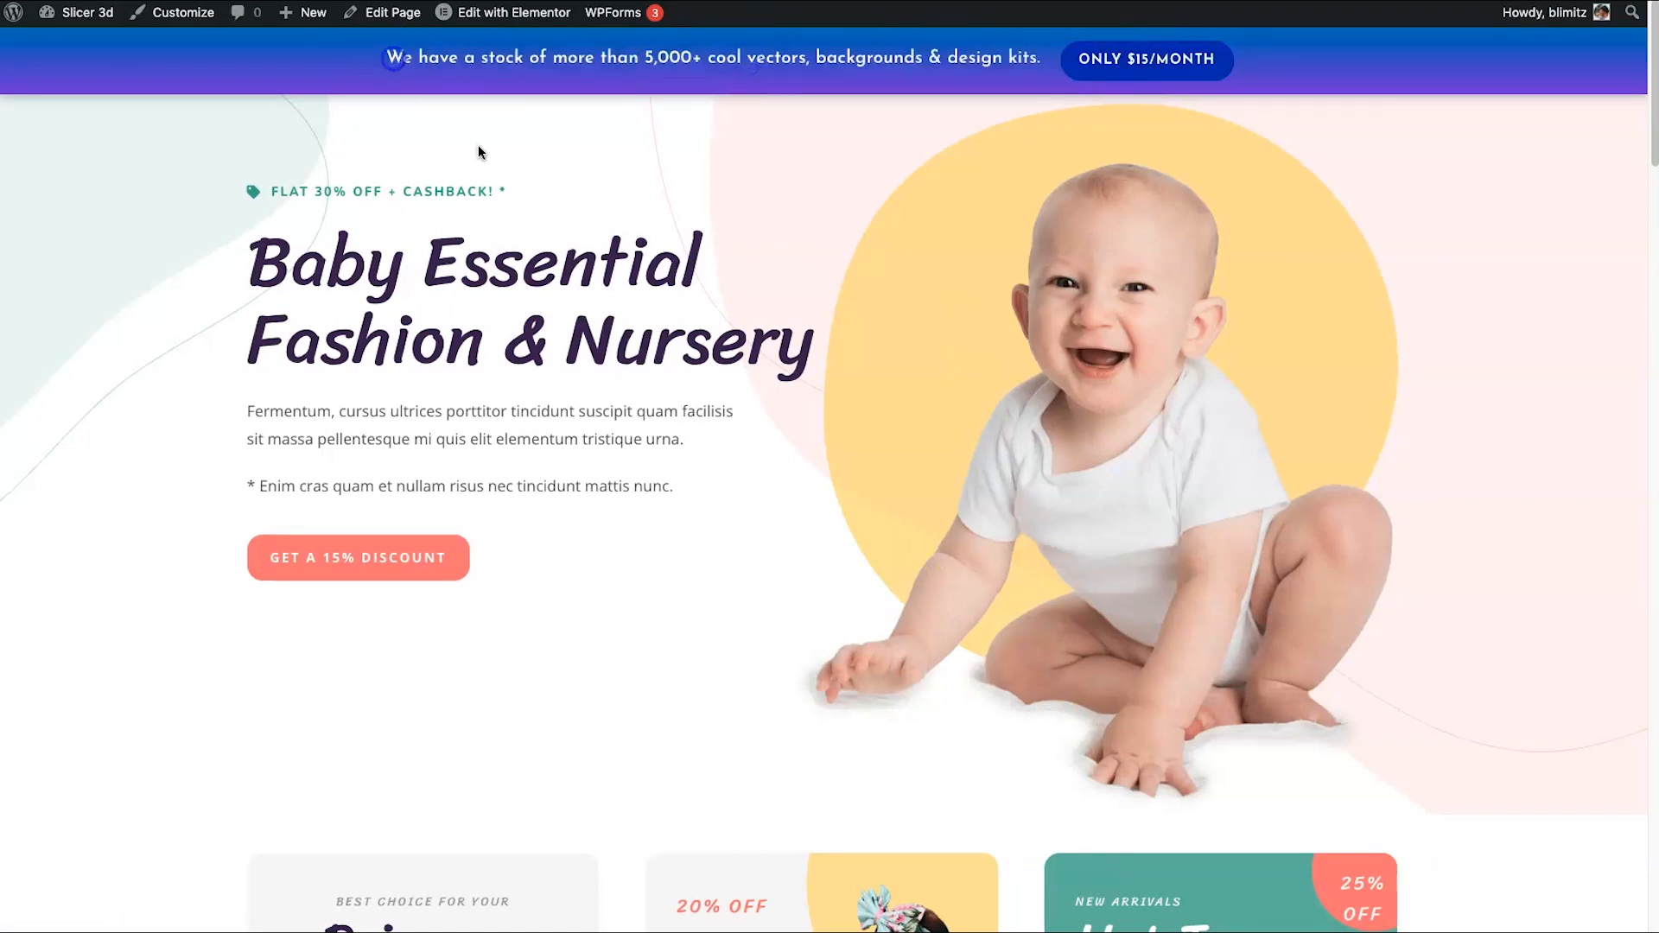
scroll(544, 196, "down", 15)
scroll(545, 196, "up", 12)
scroll(540, 207, "down", 6)
scroll(543, 200, "down", 5)
scroll(542, 199, "up", 12)
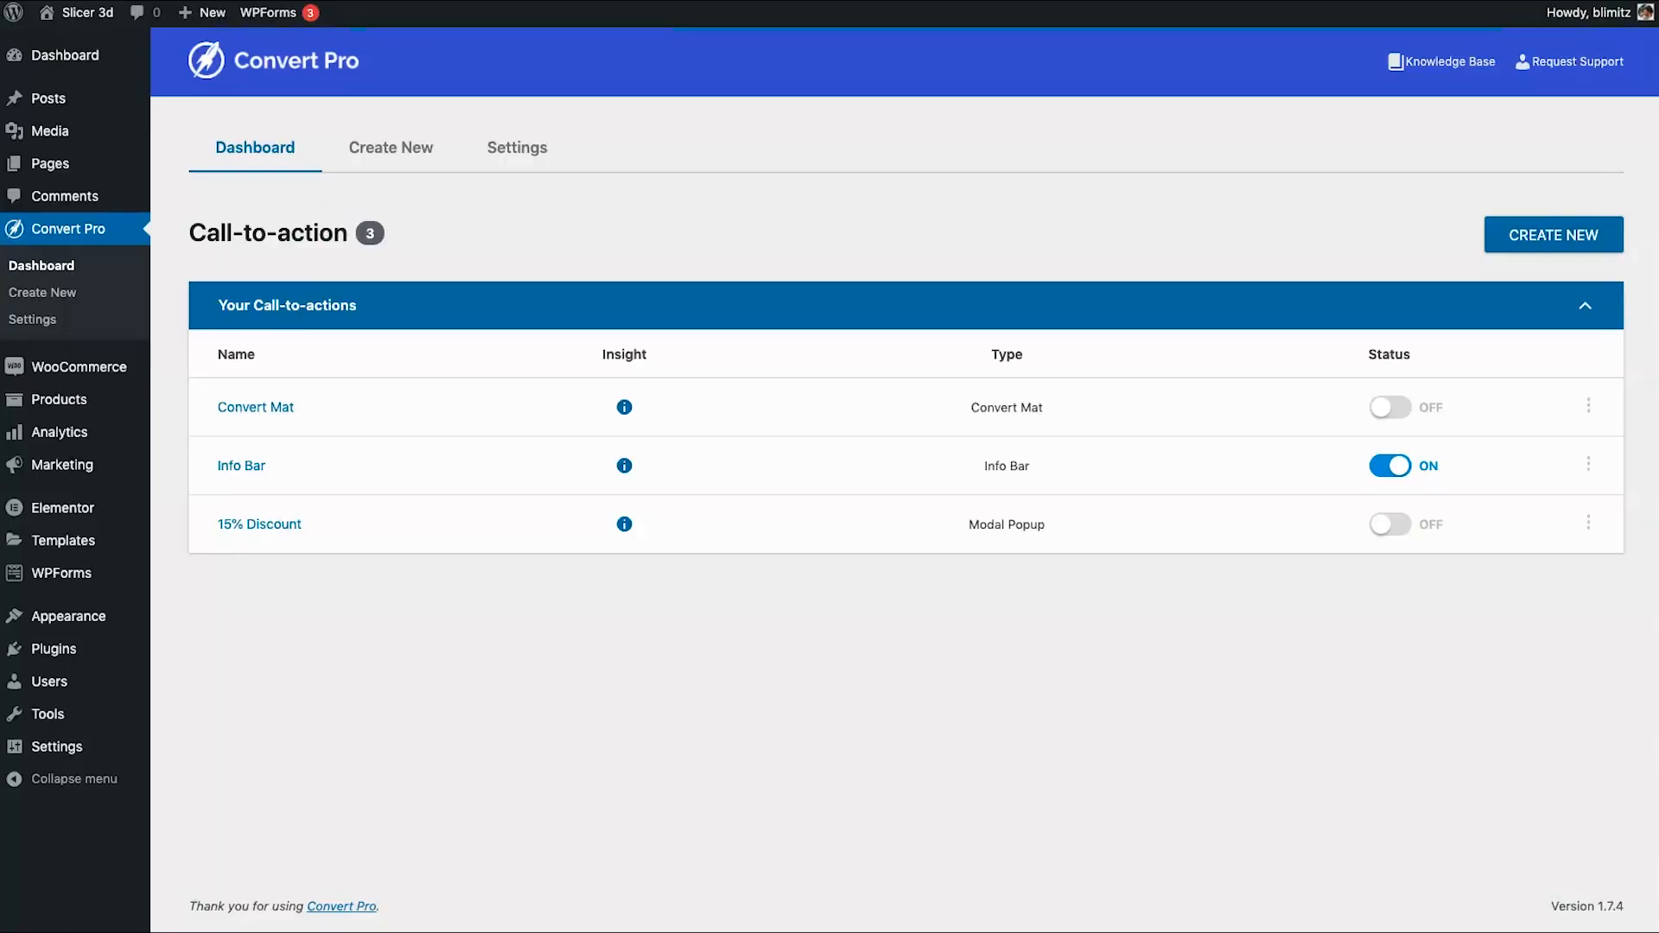
- Turn off the Info Bar, turn on the Convert Mat instead, and reload the storefront page
left_click(1388, 464)
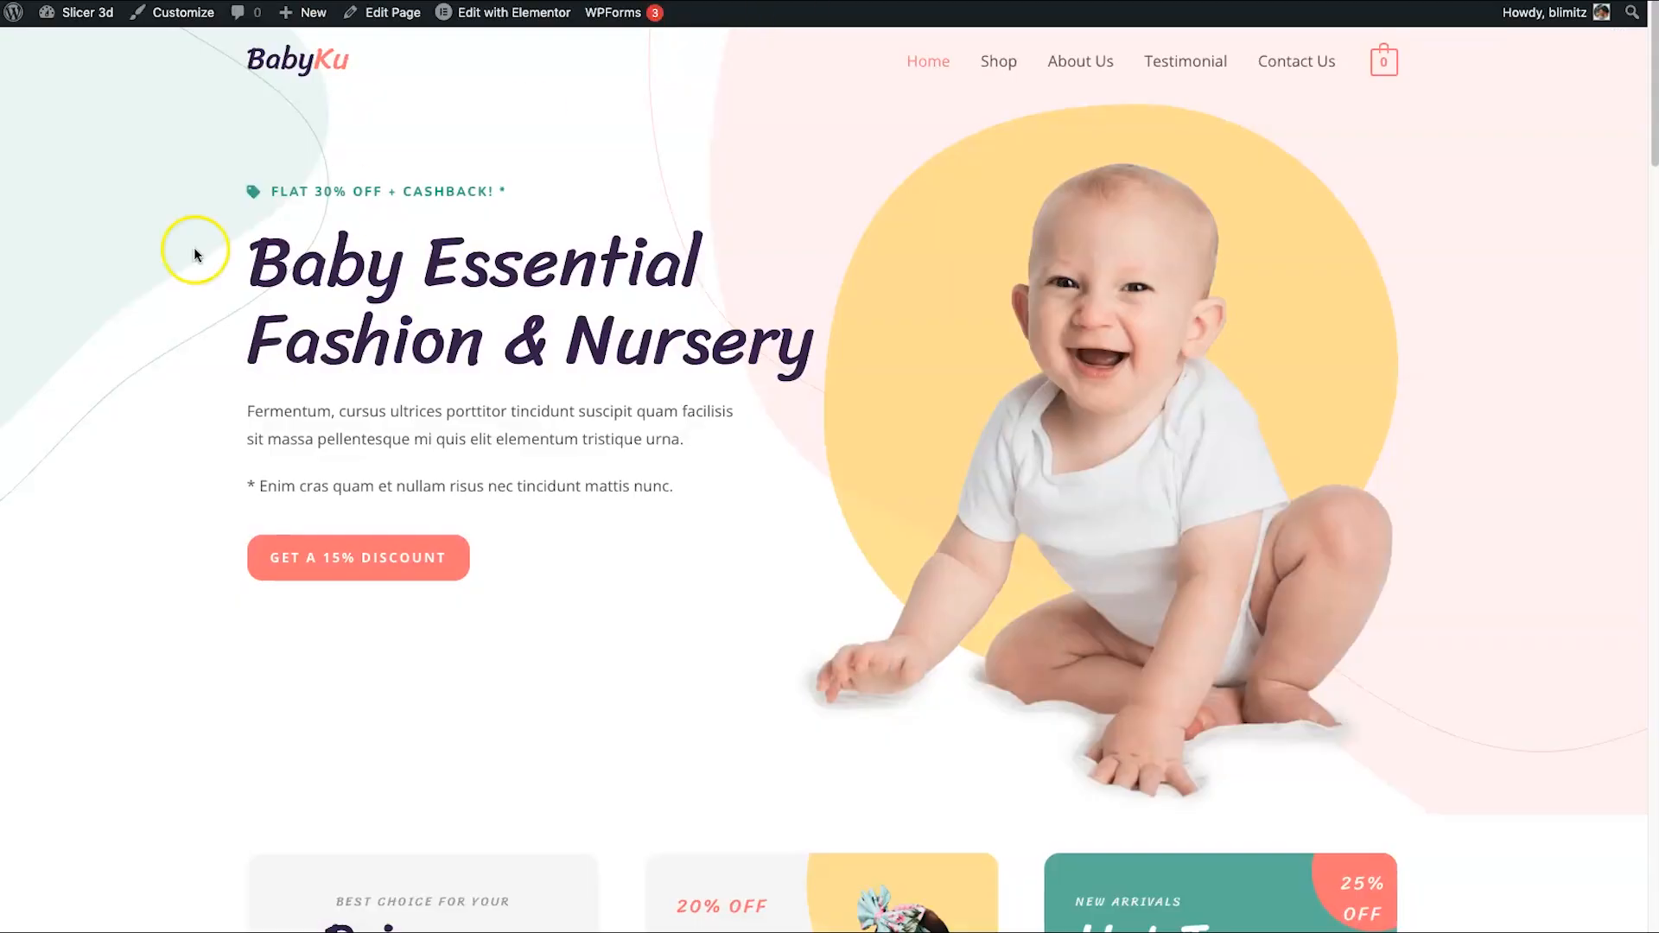
right_click(83, 245)
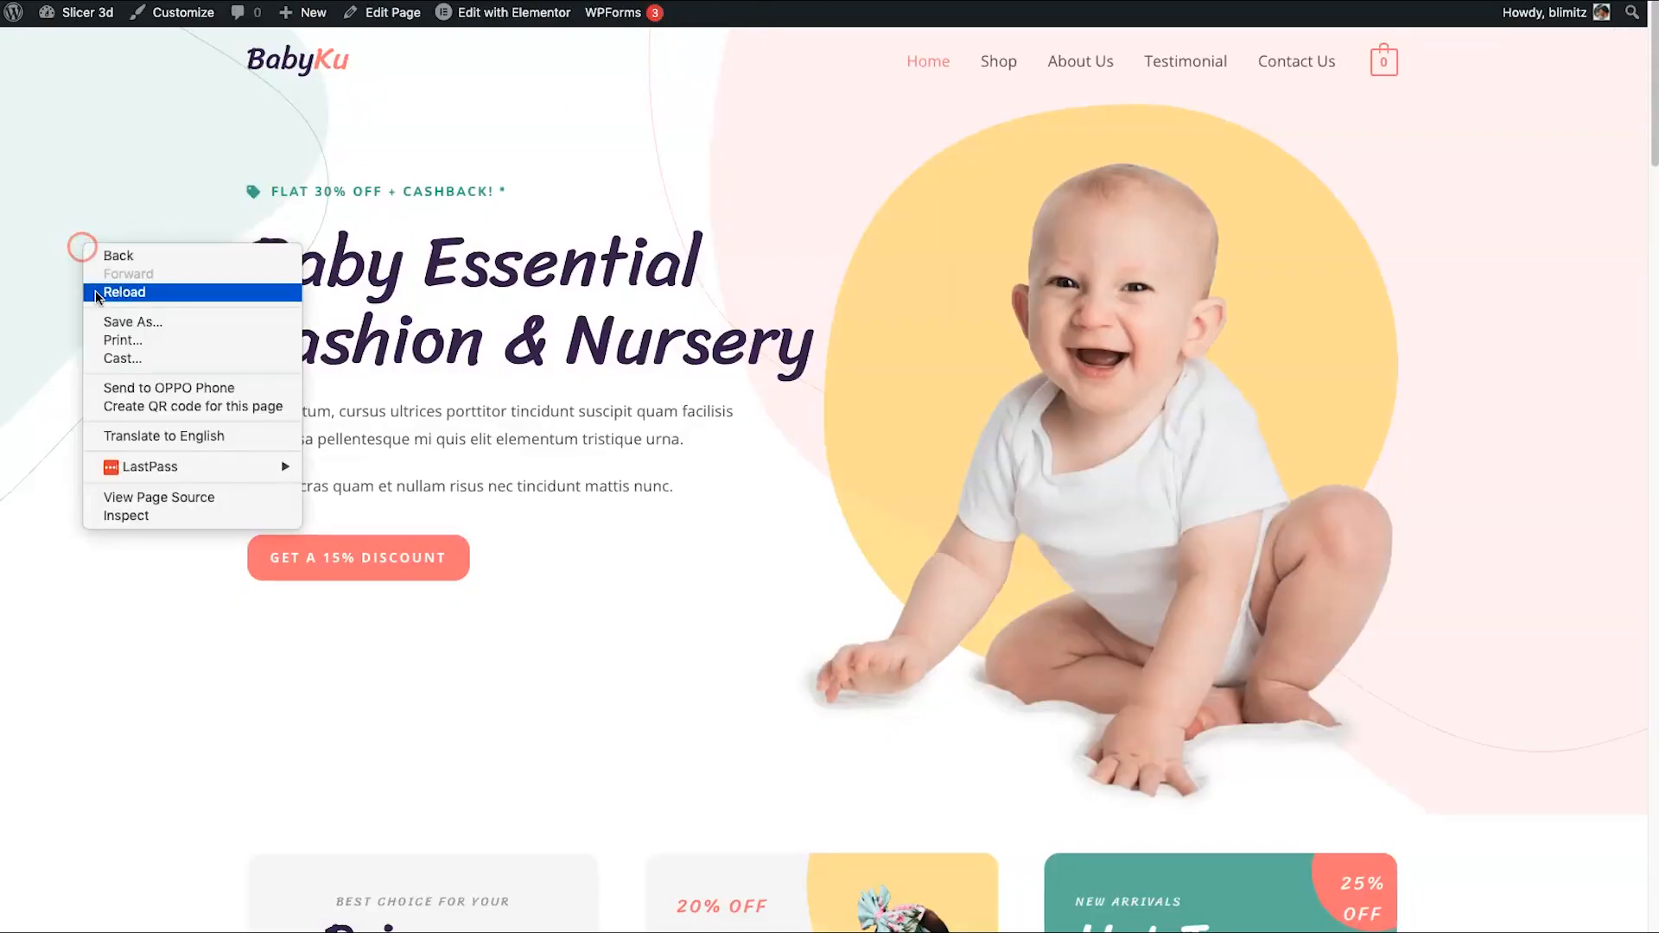
left_click(98, 287)
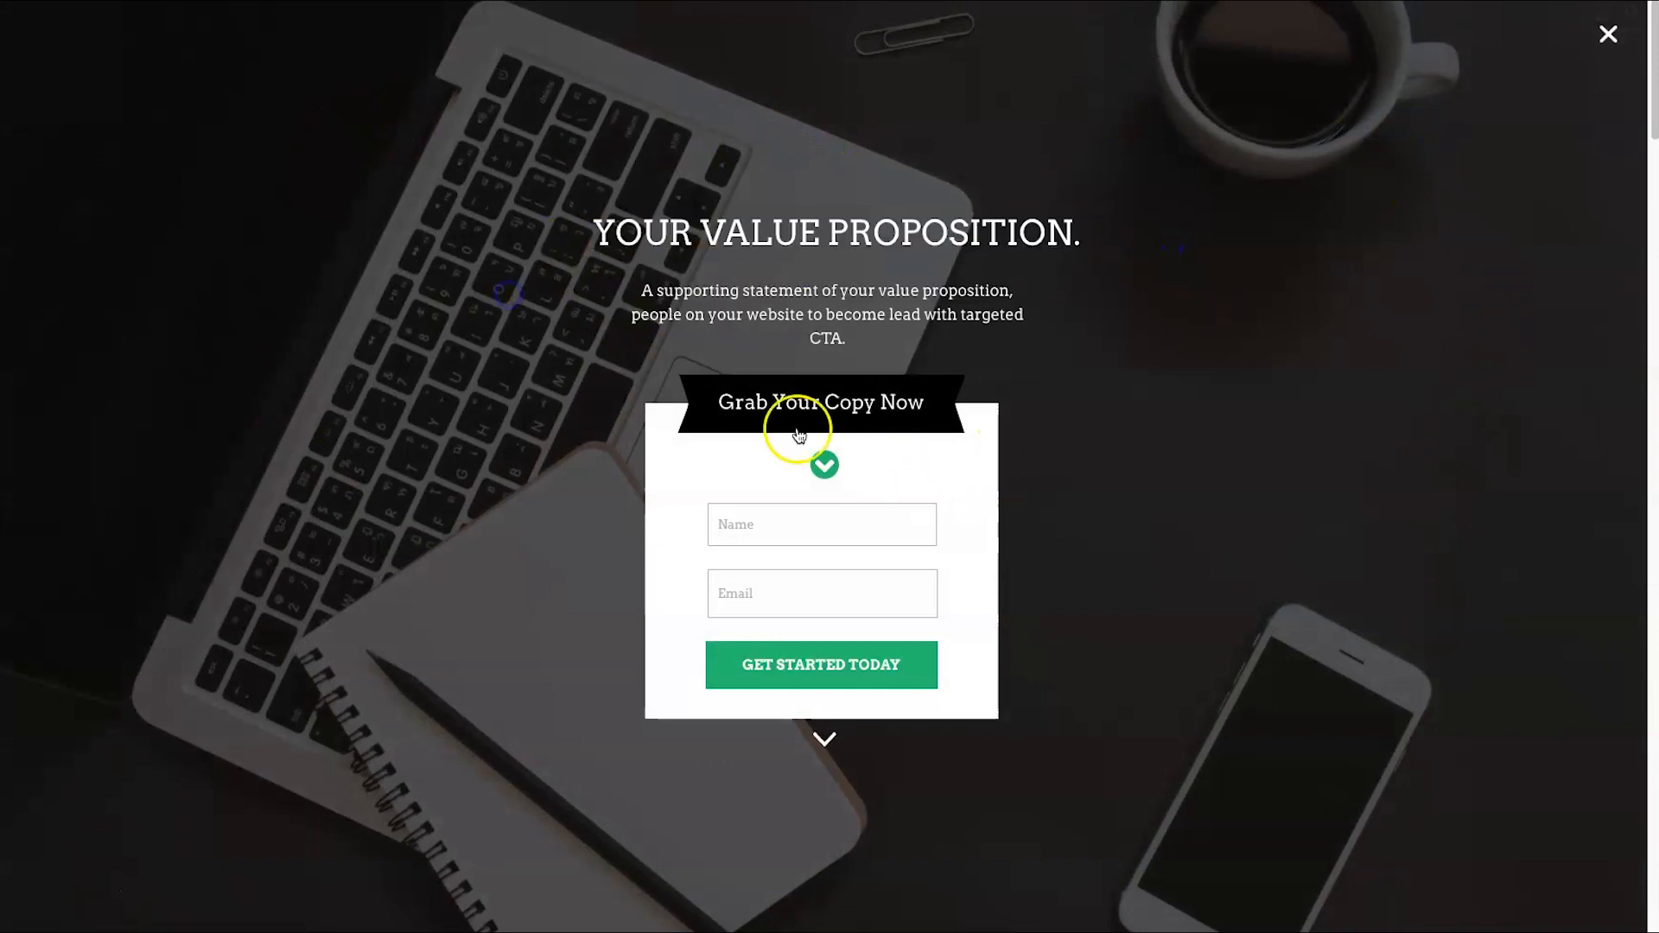
- Examine the Convert Mat's value proposition and form, and move past it to the home page content
left_click_drag(644, 357, 1022, 351)
left_click(1056, 350)
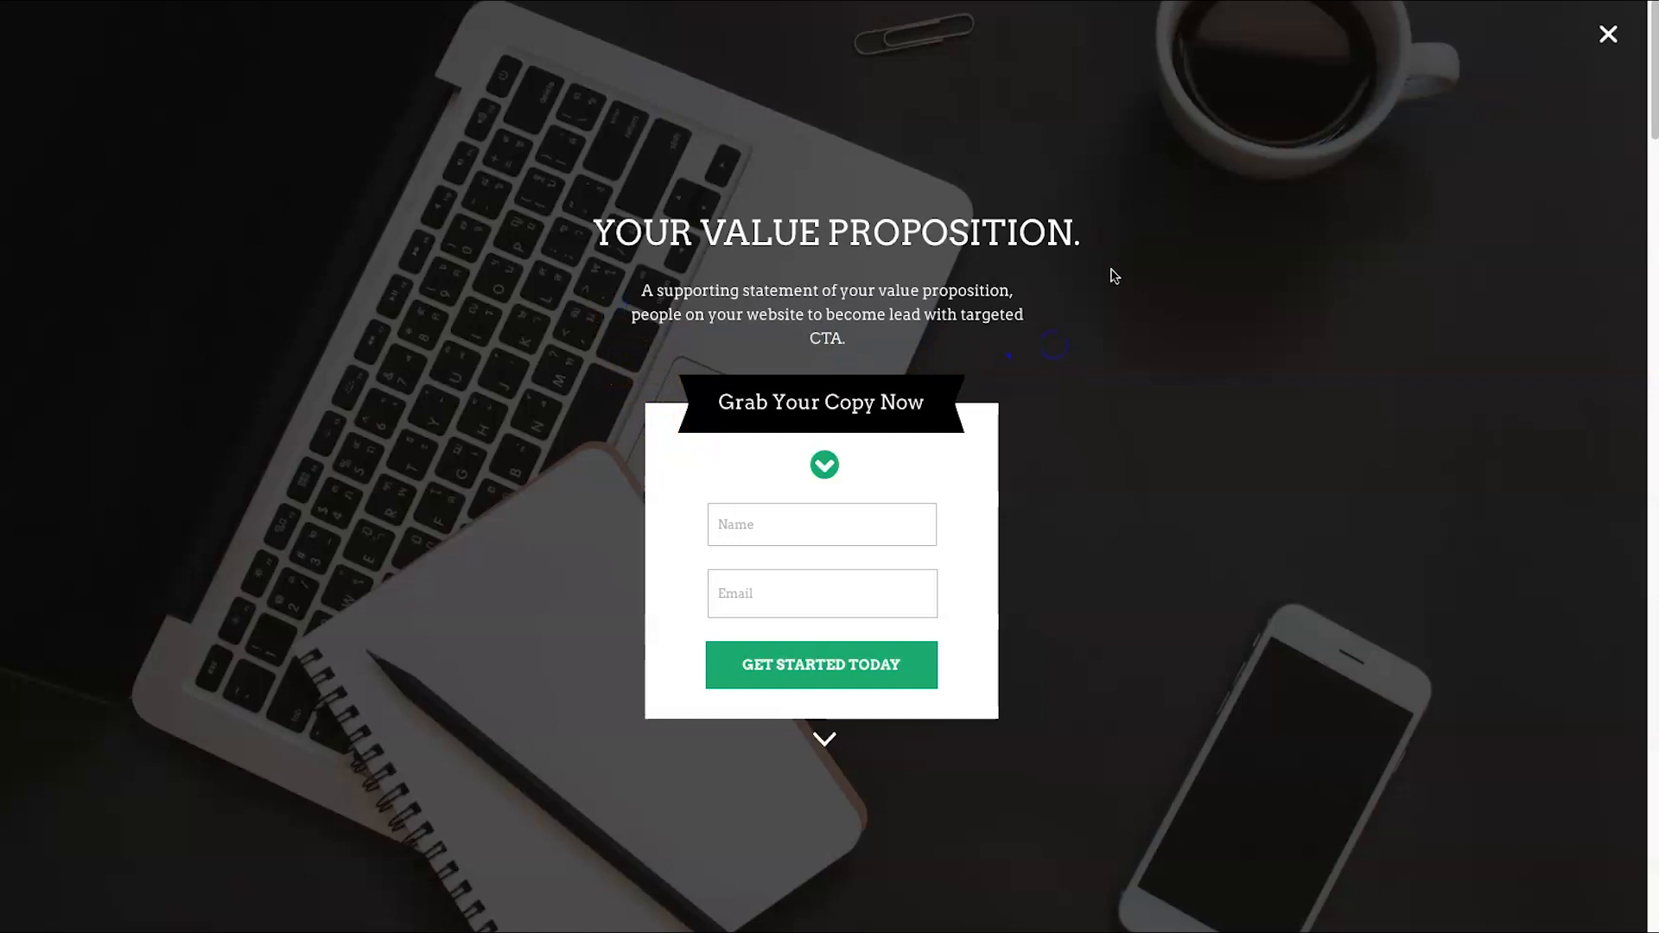
scroll(1236, 371, "down", 3)
scroll(1092, 645, "down", 3)
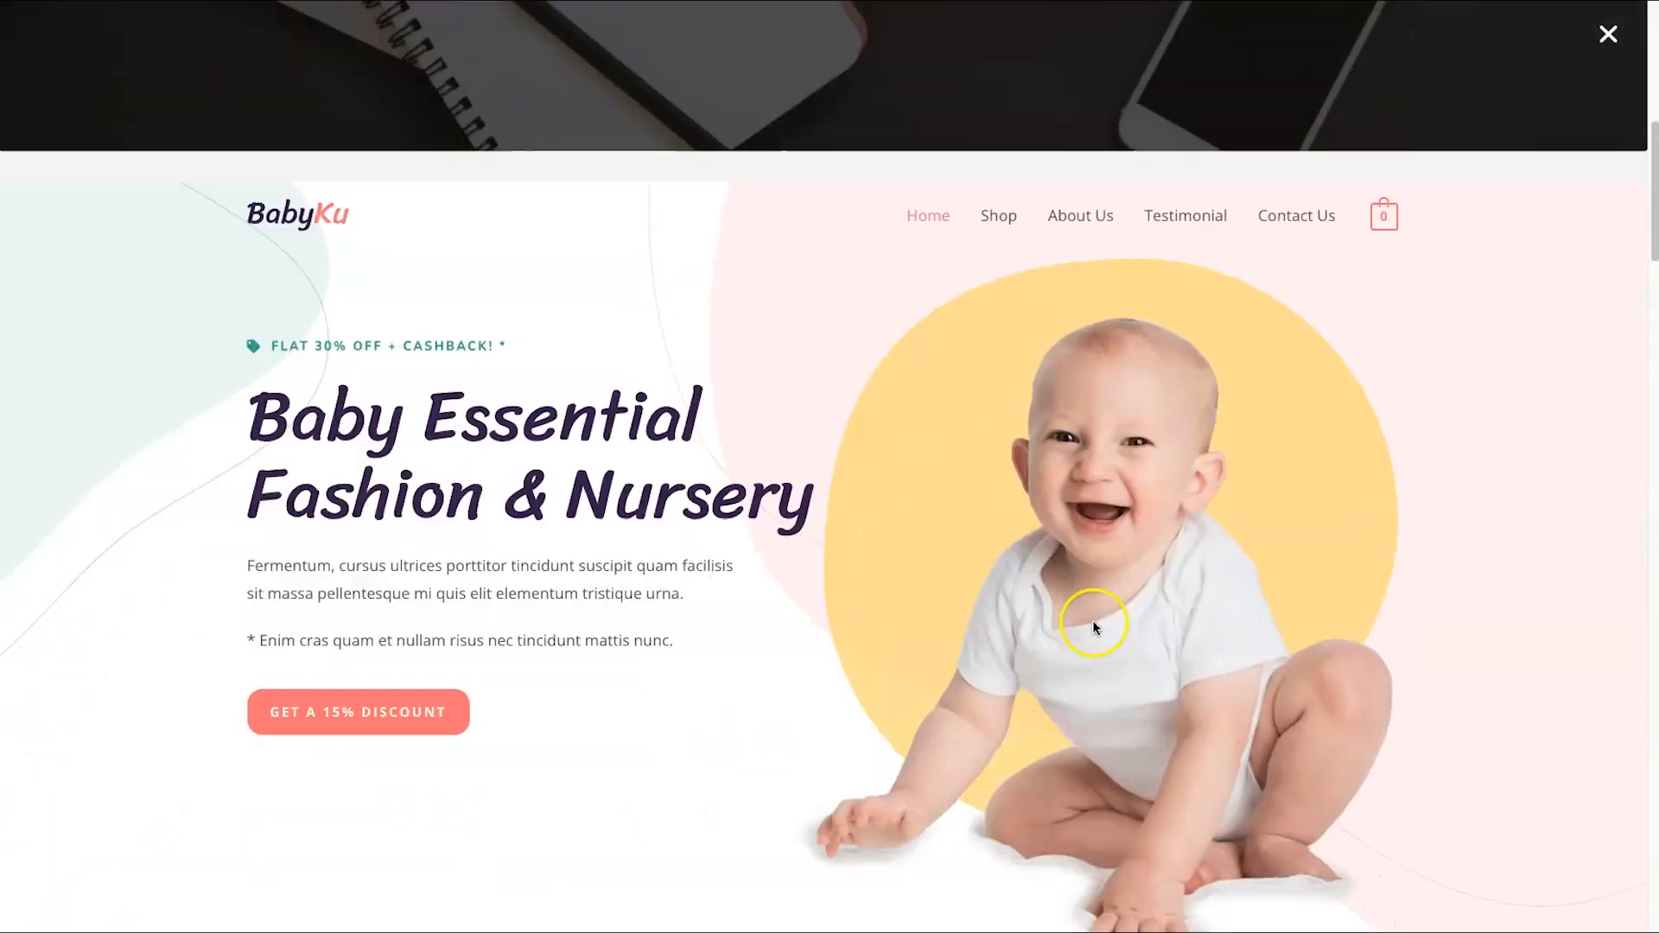
scroll(1086, 296, "down", 8)
scroll(1007, 321, "up", 8)
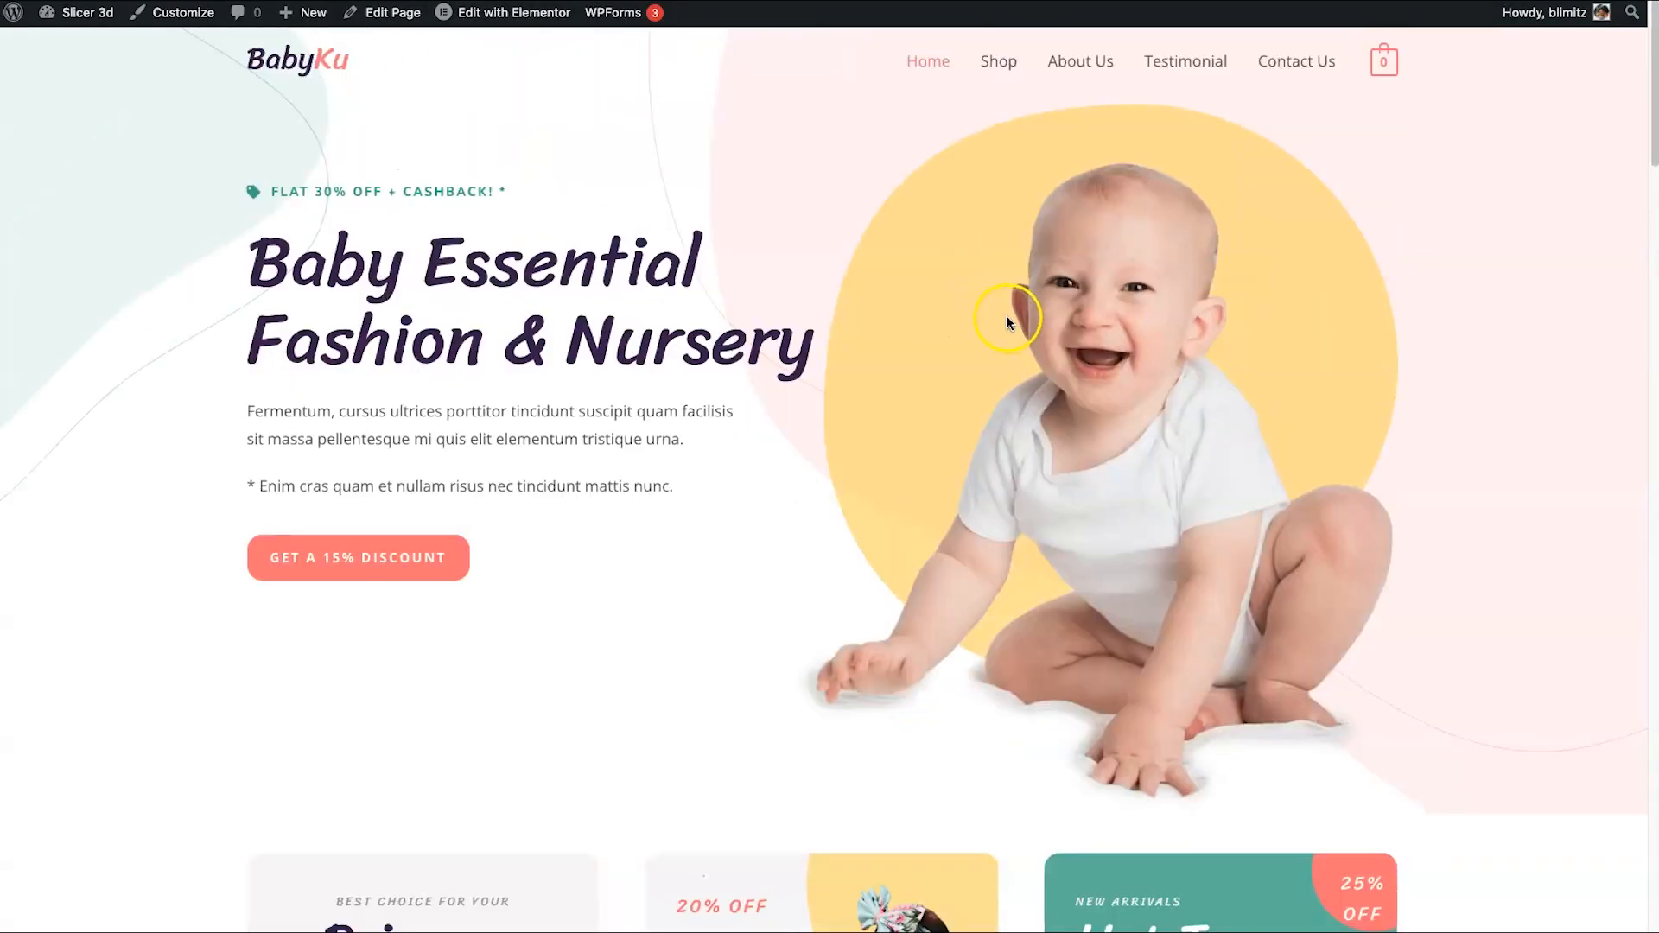
- Reload the page to bring back the Convert Mat and close it
right_click(189, 159)
left_click(218, 203)
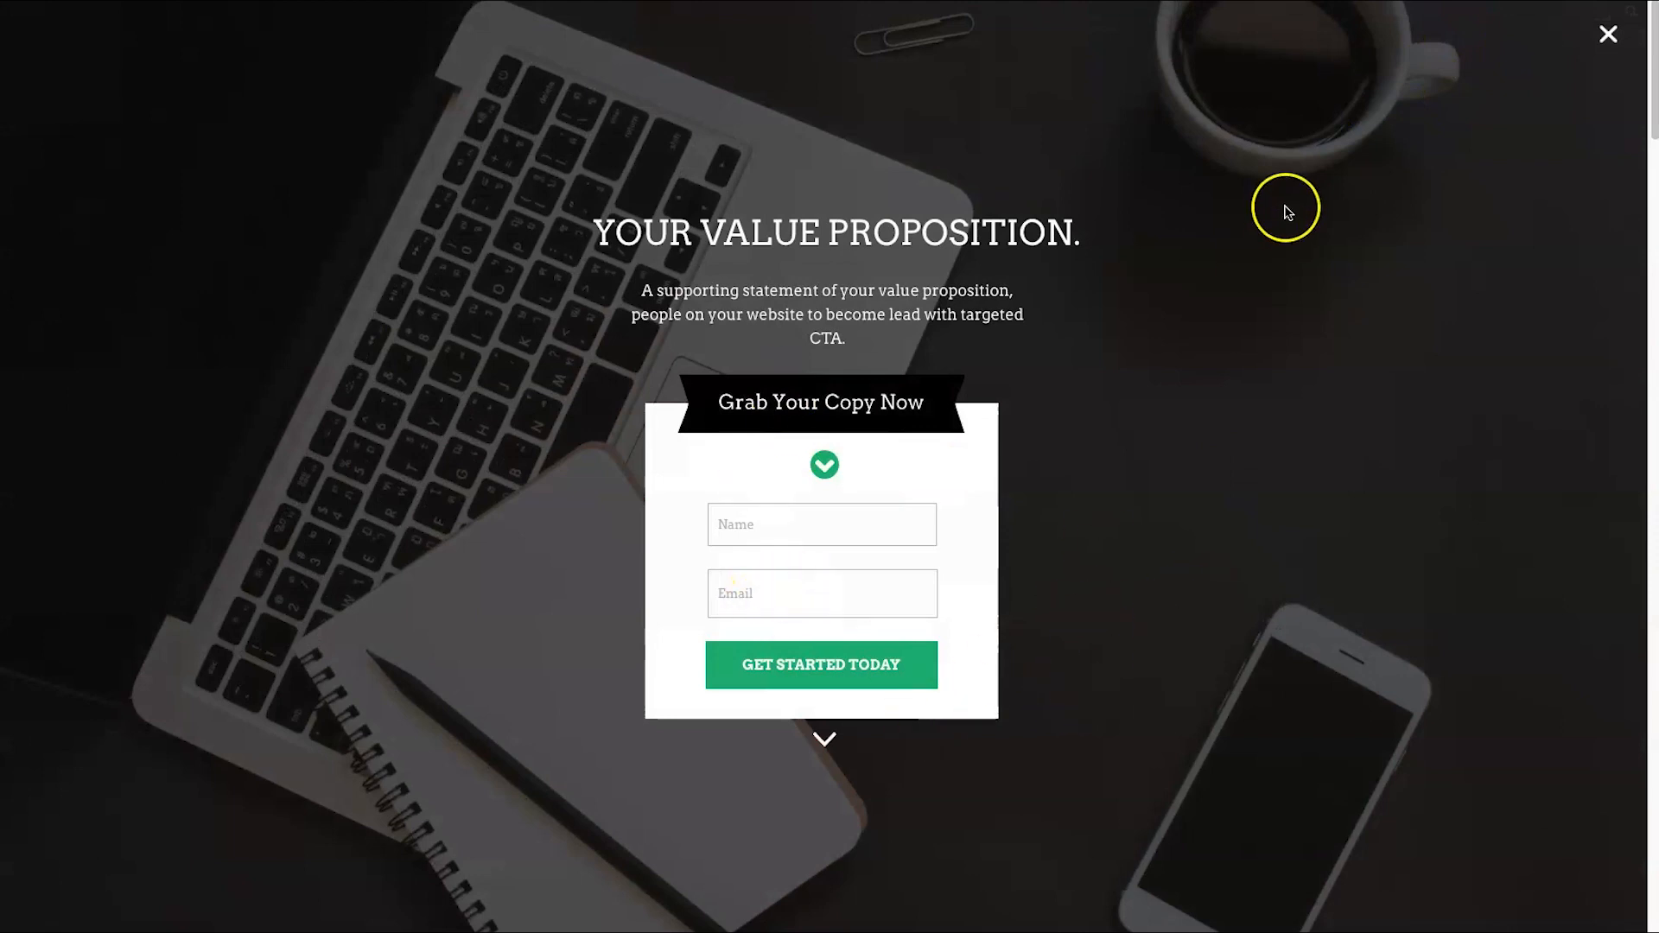
left_click(1607, 35)
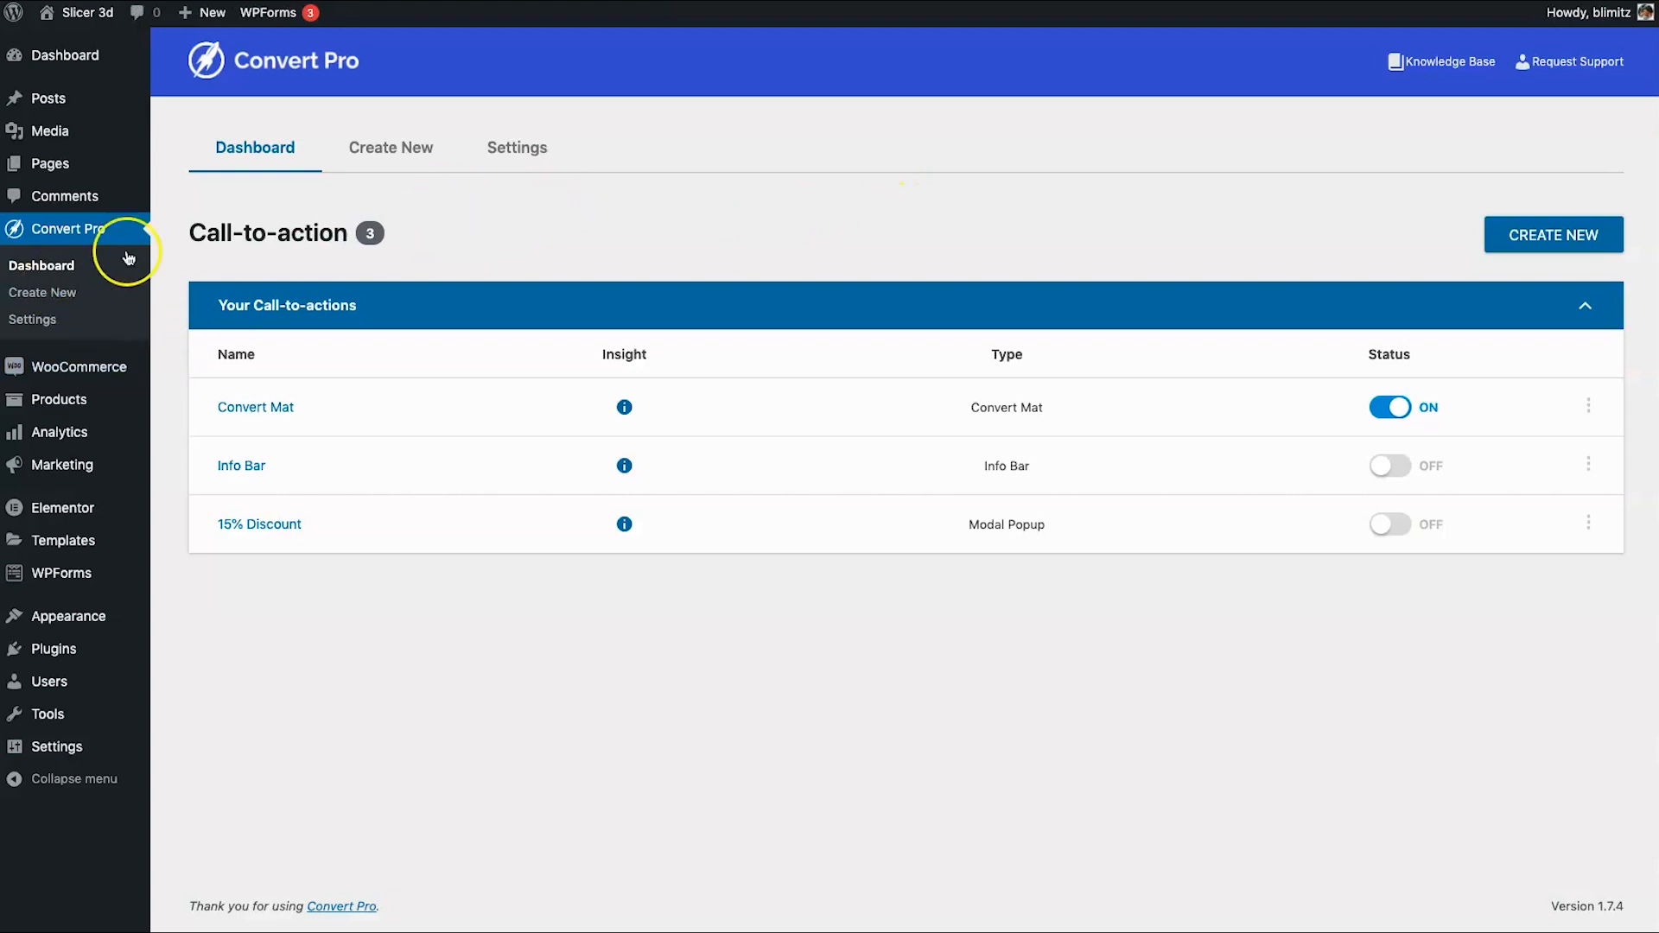
- Start a new Modal Popup call-to-action and filter its templates by the E-book downloads goal
left_click(1573, 235)
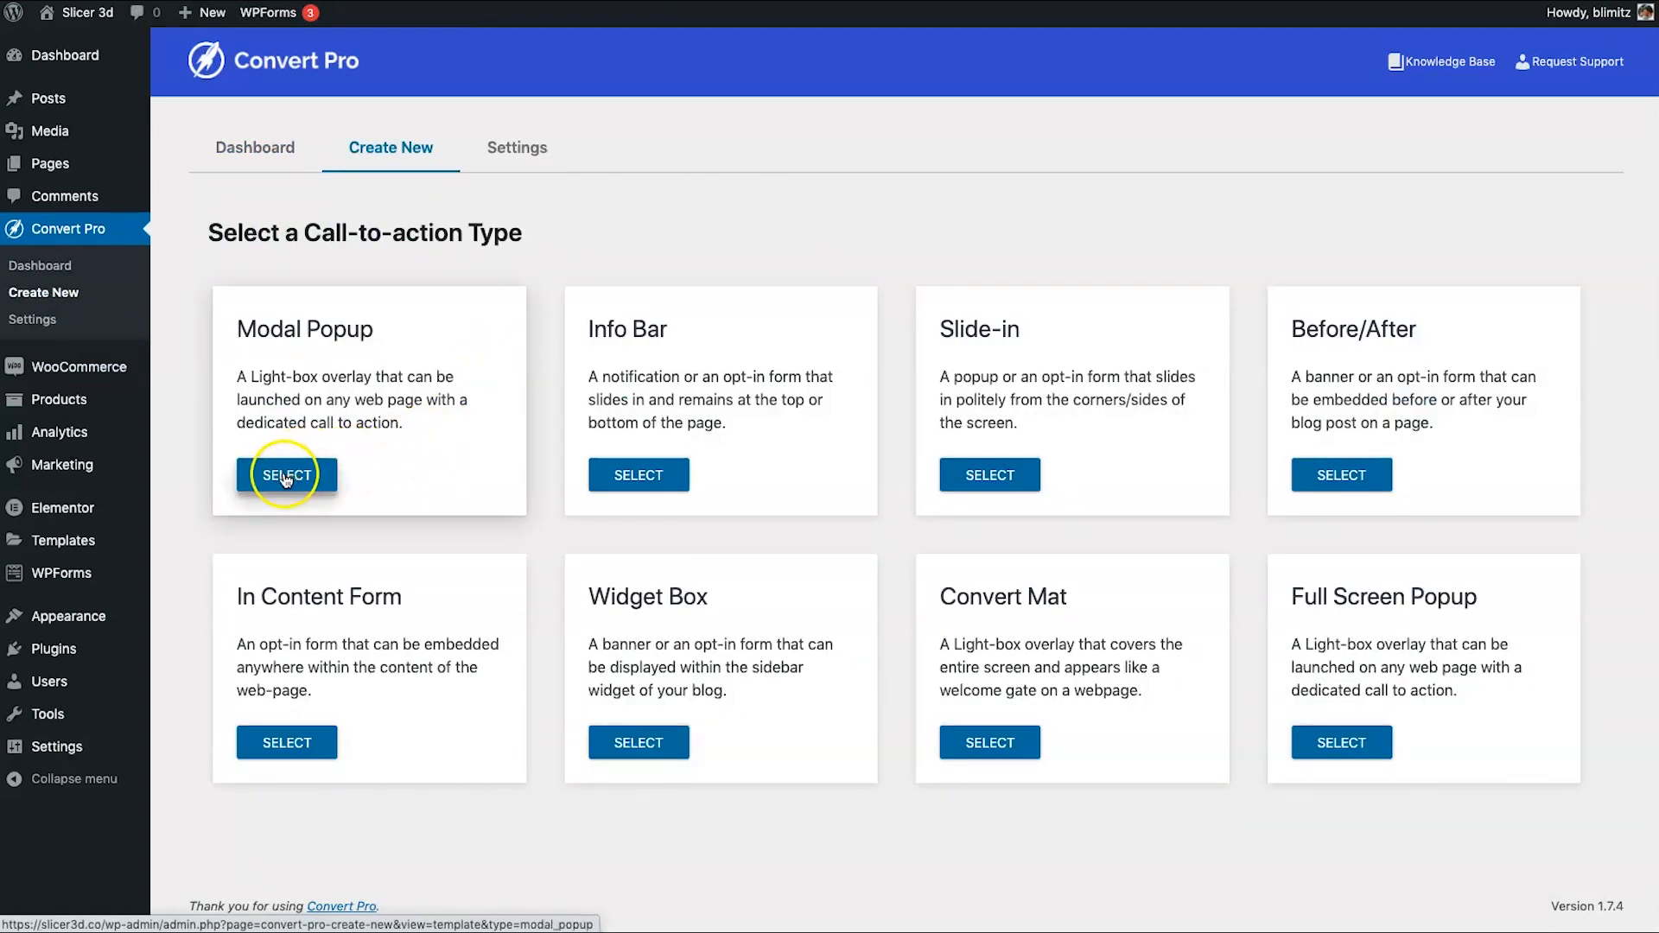
left_click(286, 478)
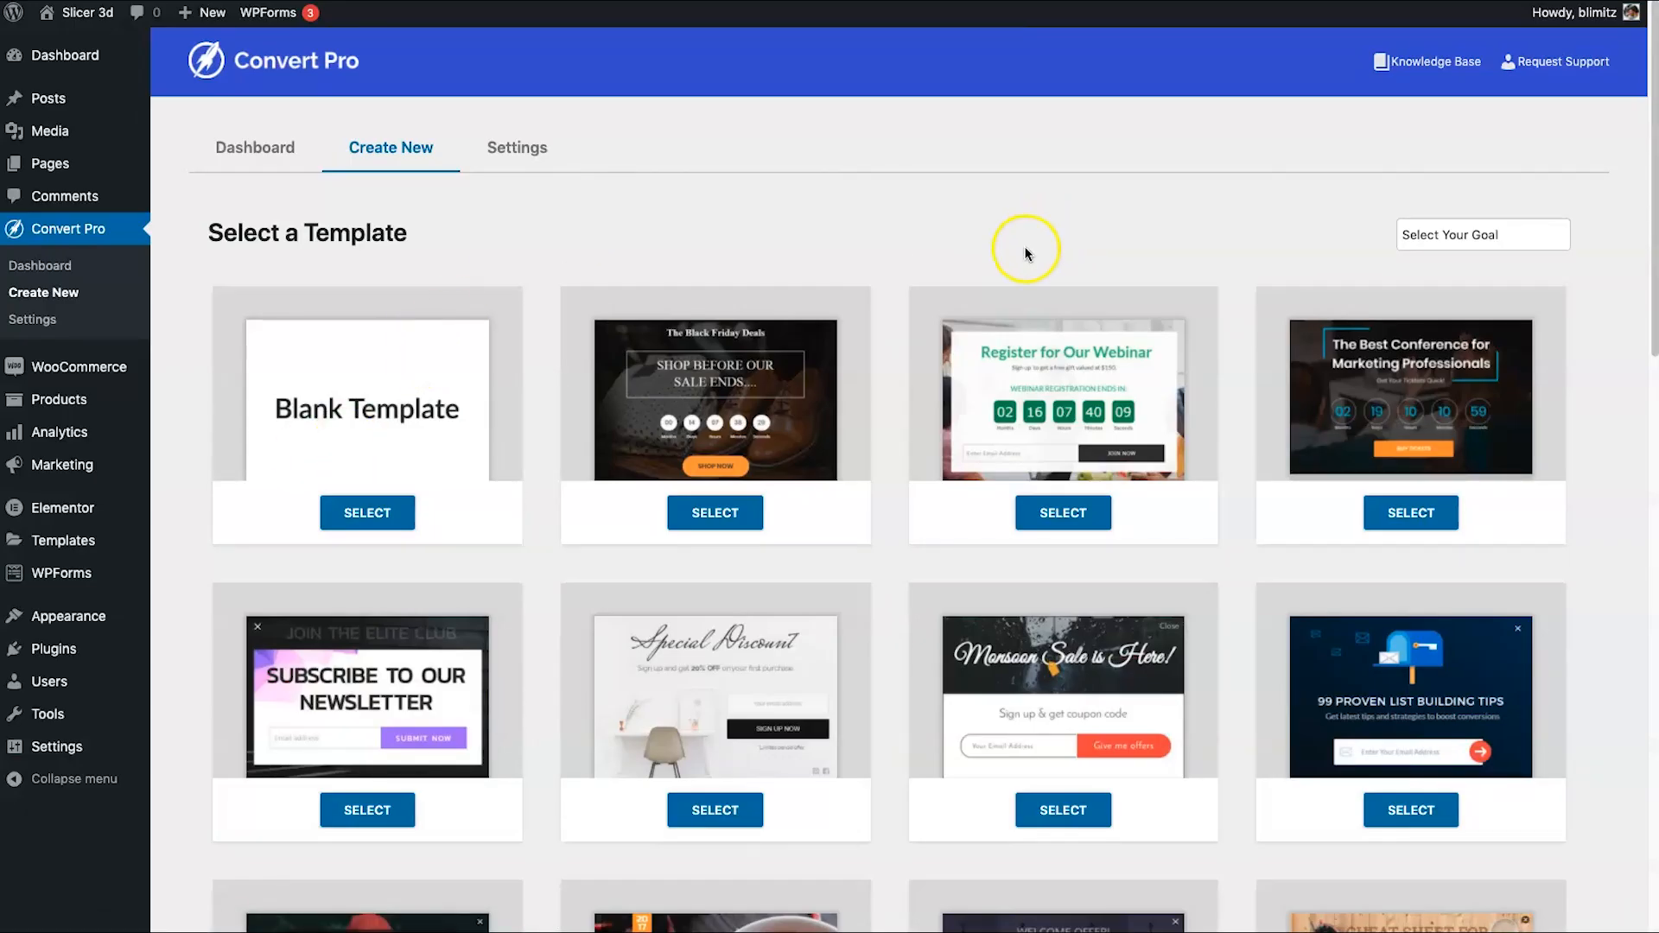
scroll(1253, 302, "down", 1)
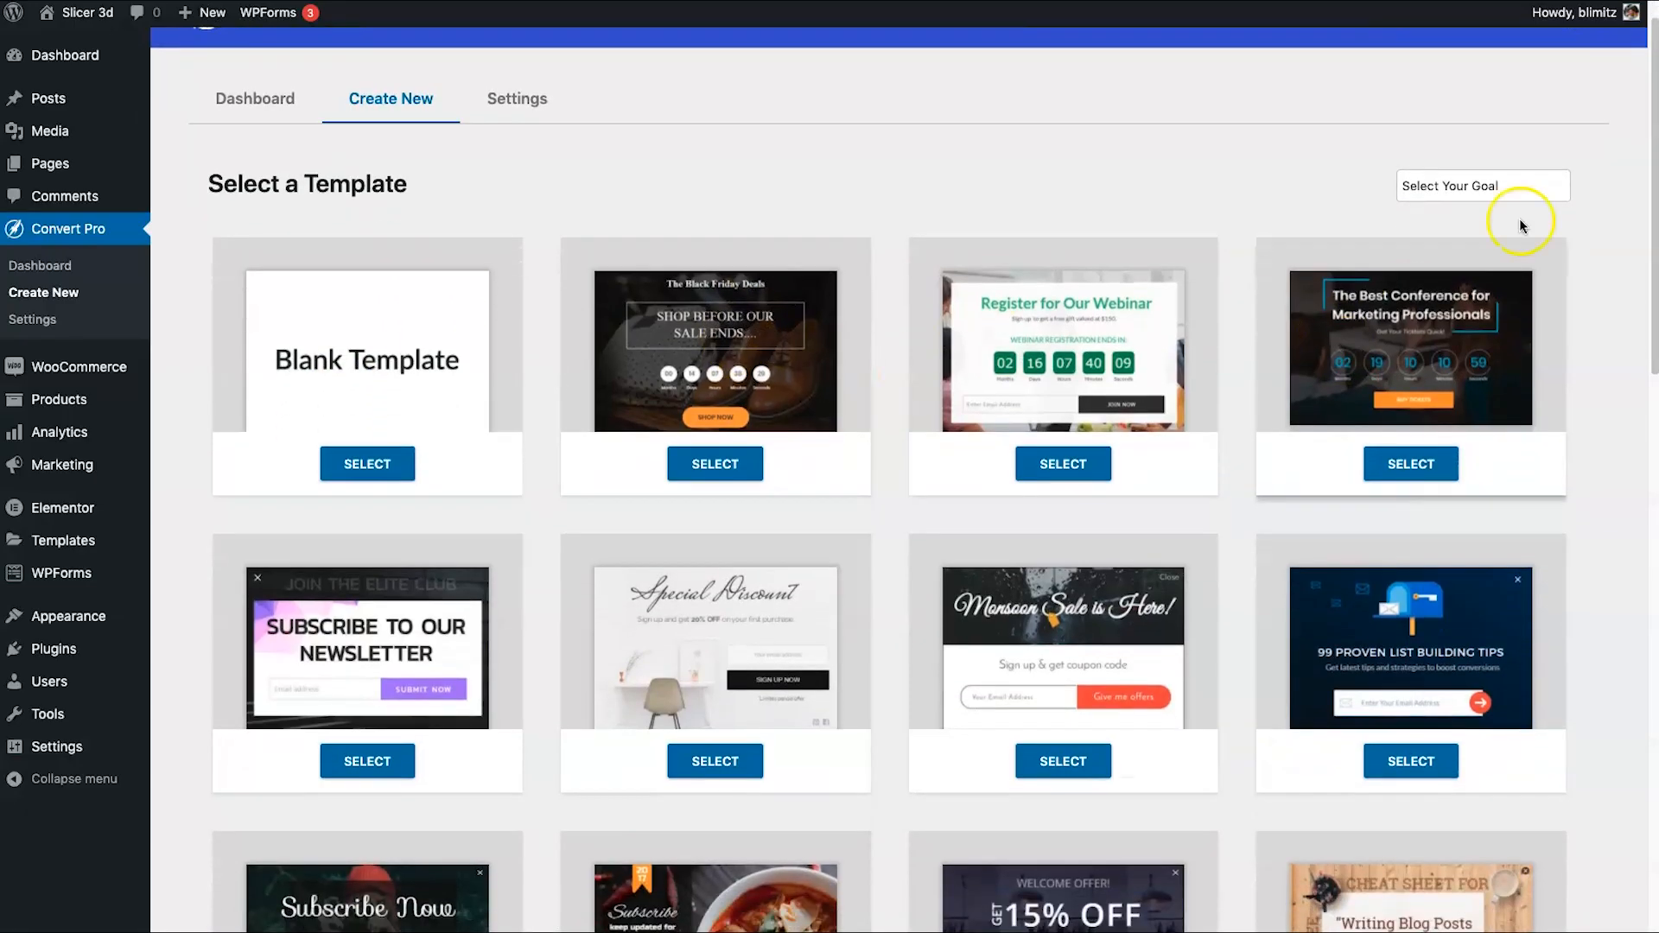
left_click(1545, 173)
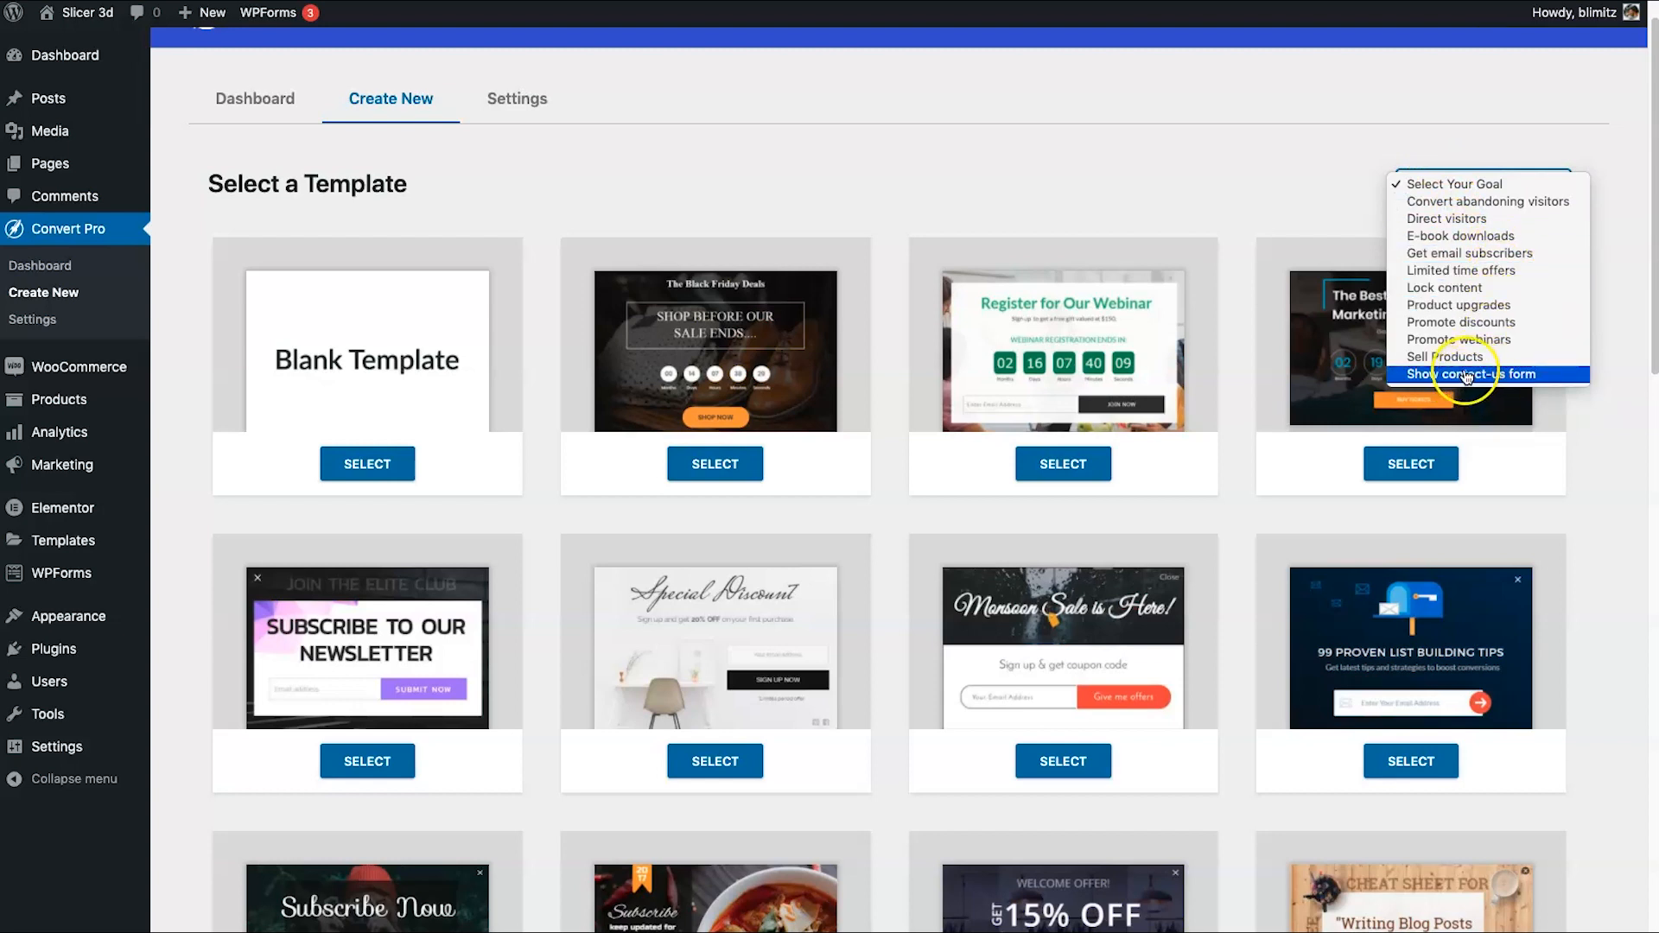
left_click(1478, 236)
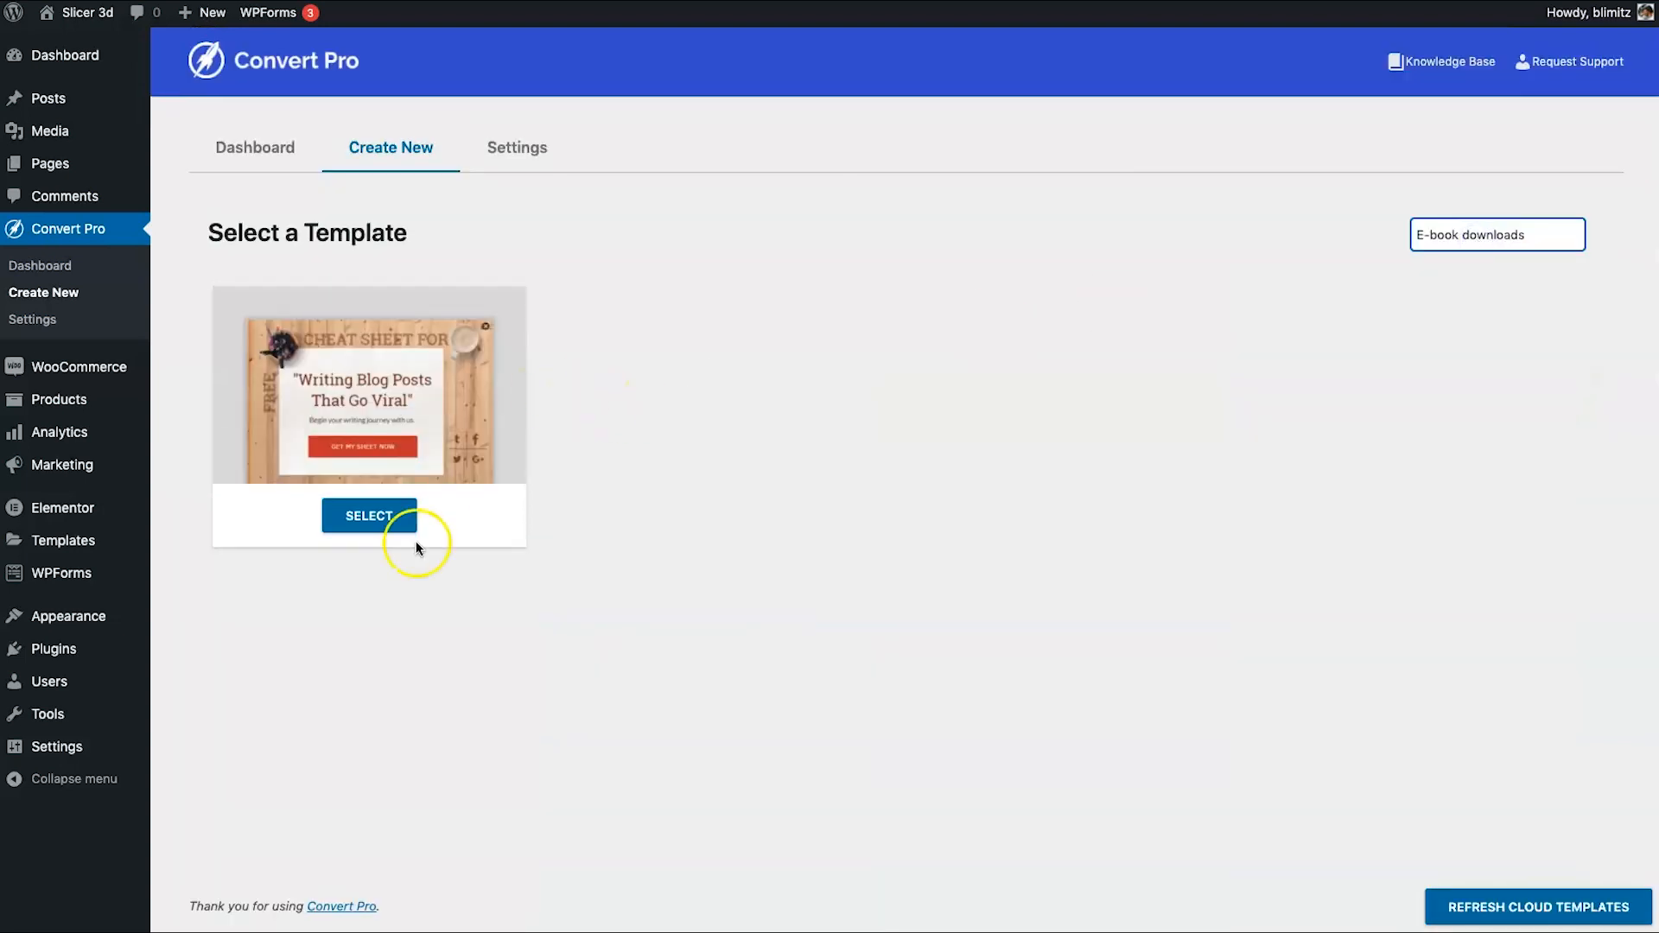
- Filter the templates by the Limited time offers goal and reset the filter to show all templates
left_click(1455, 244)
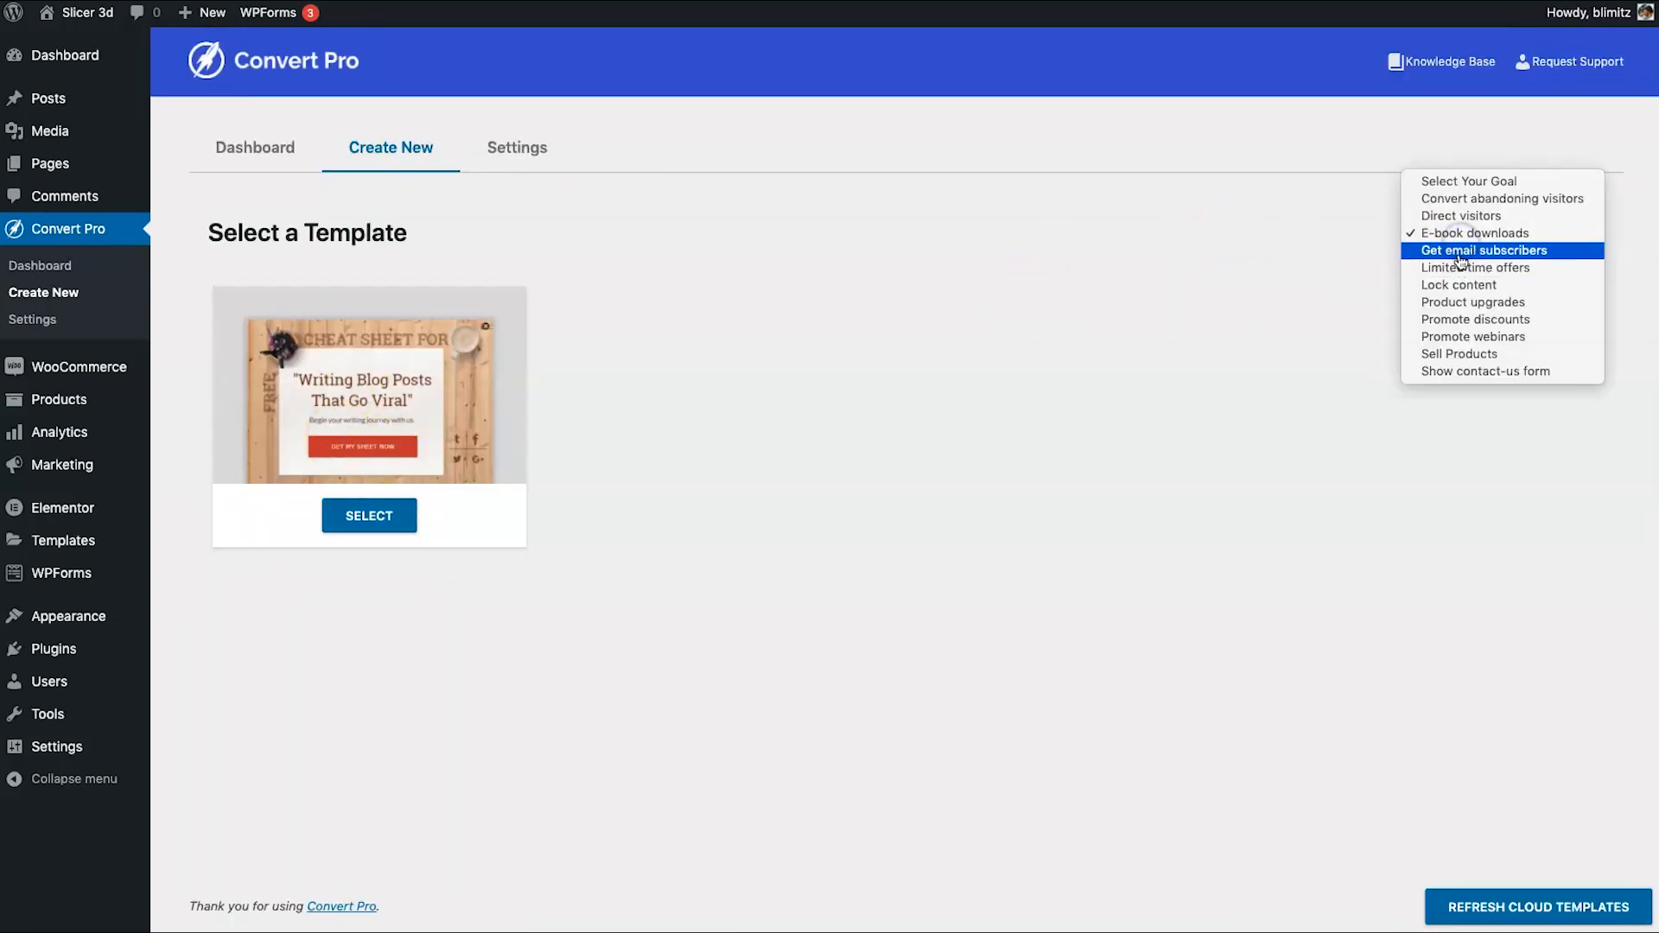
left_click(1456, 267)
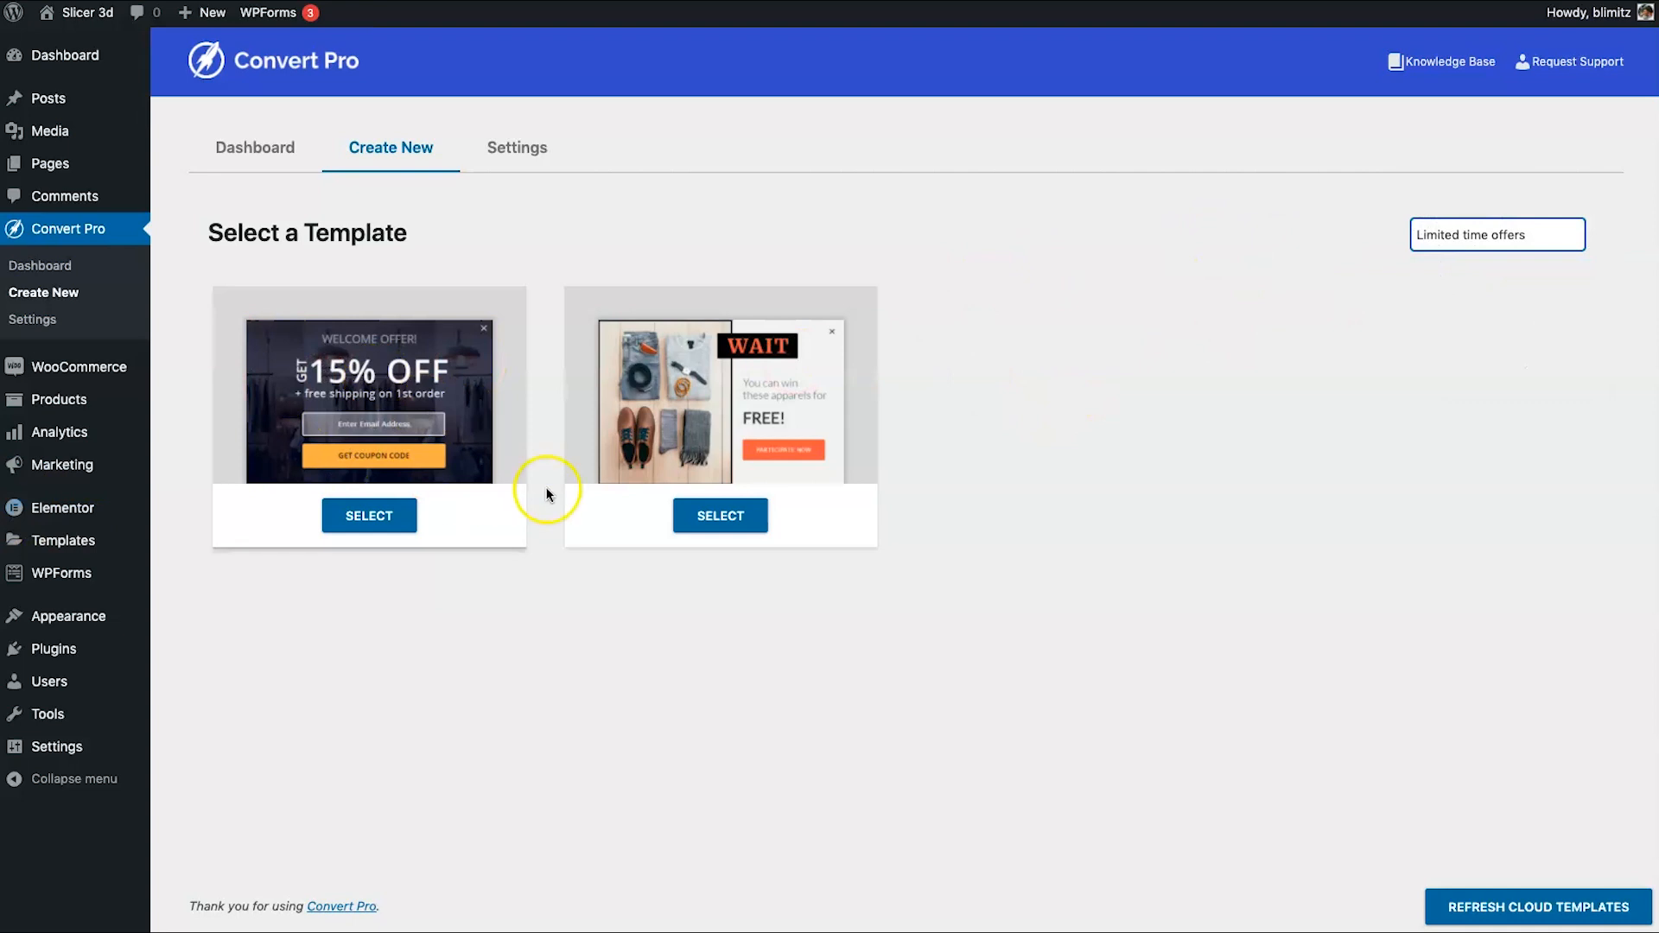
left_click(1483, 238)
left_click(1471, 148)
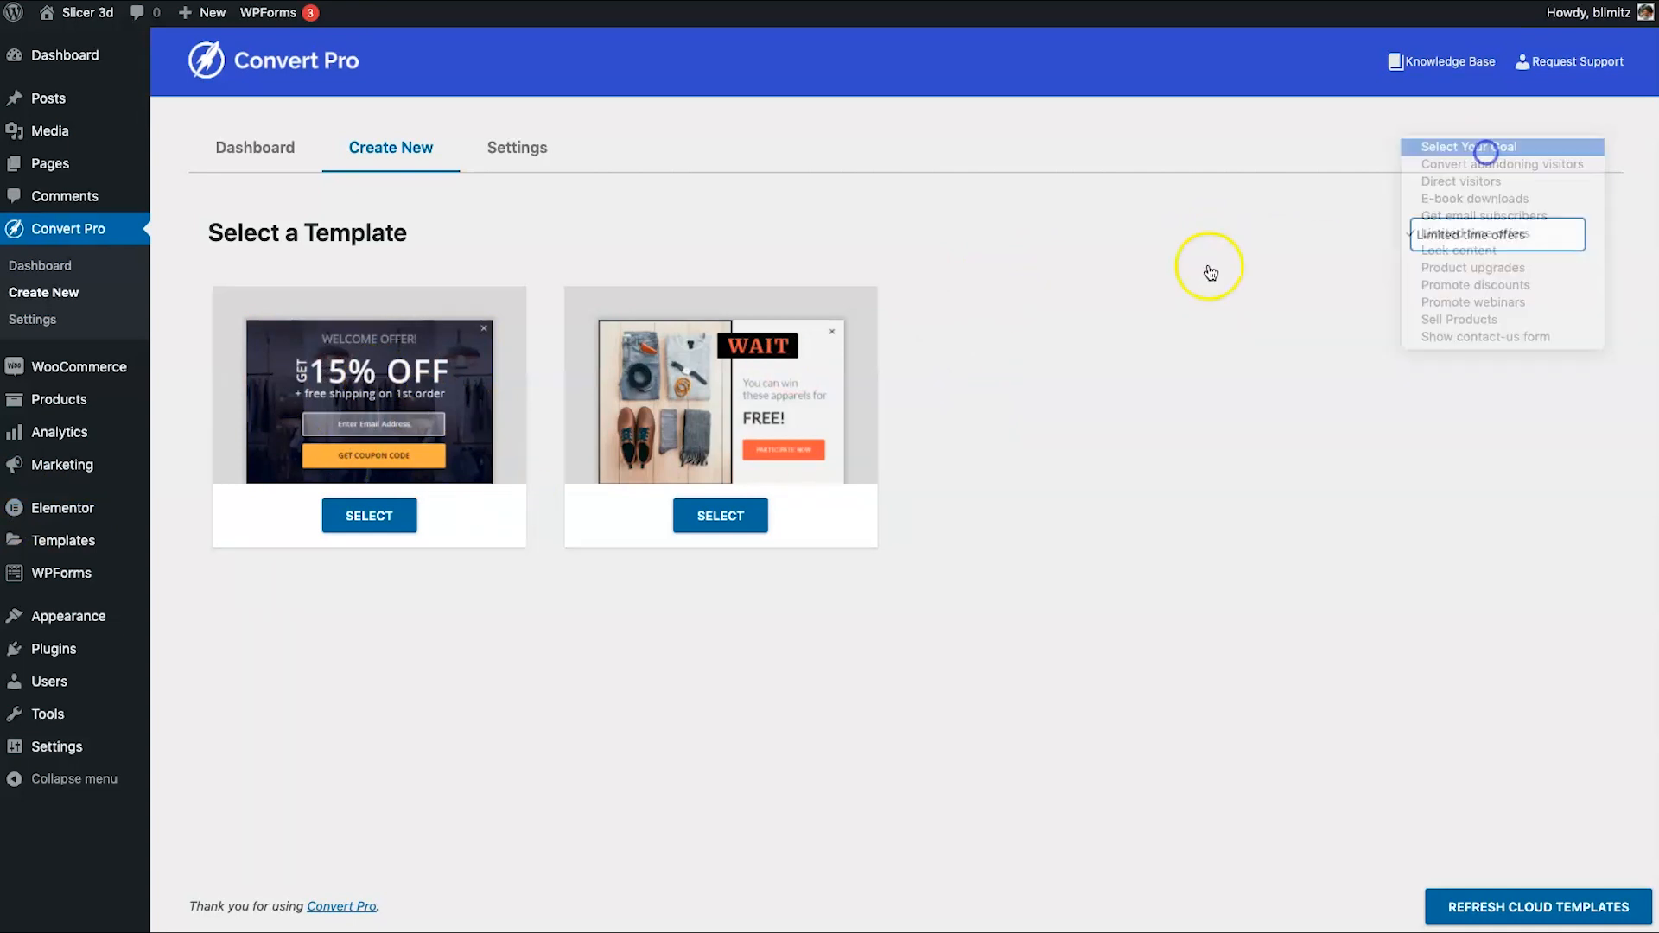
- Browse the modal popup templates and create a named call-to-action from the "WAIT" free apparel template
scroll(891, 444, "down", 10)
scroll(892, 444, "down", 8)
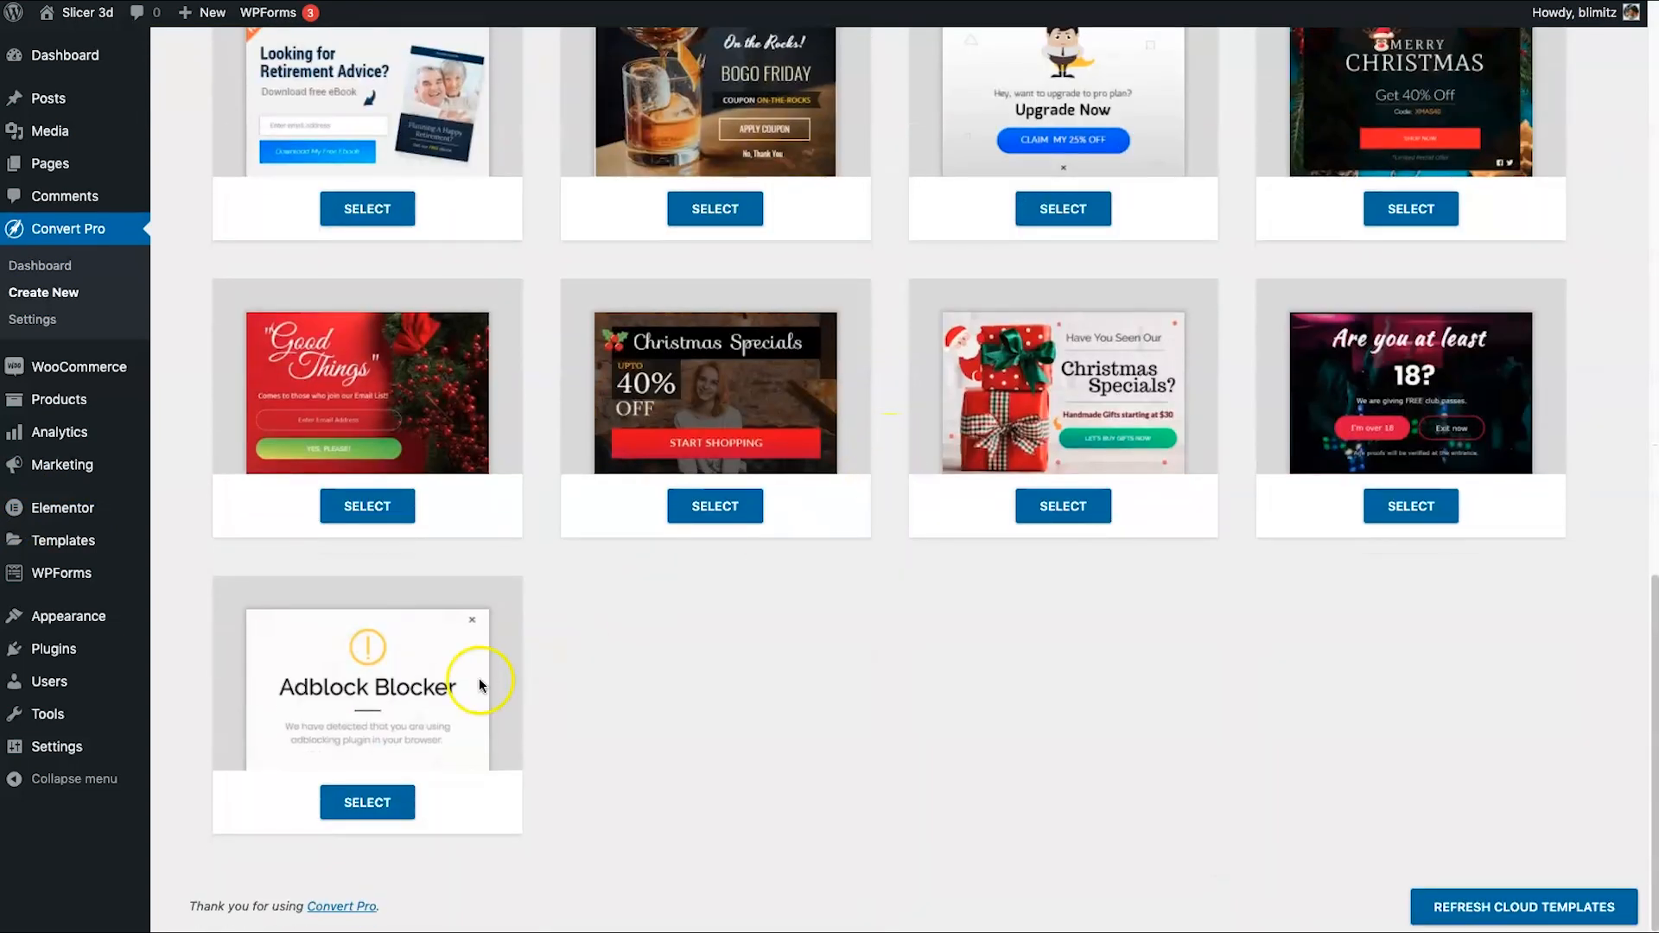
scroll(407, 596, "up", 4)
scroll(458, 612, "up", 2)
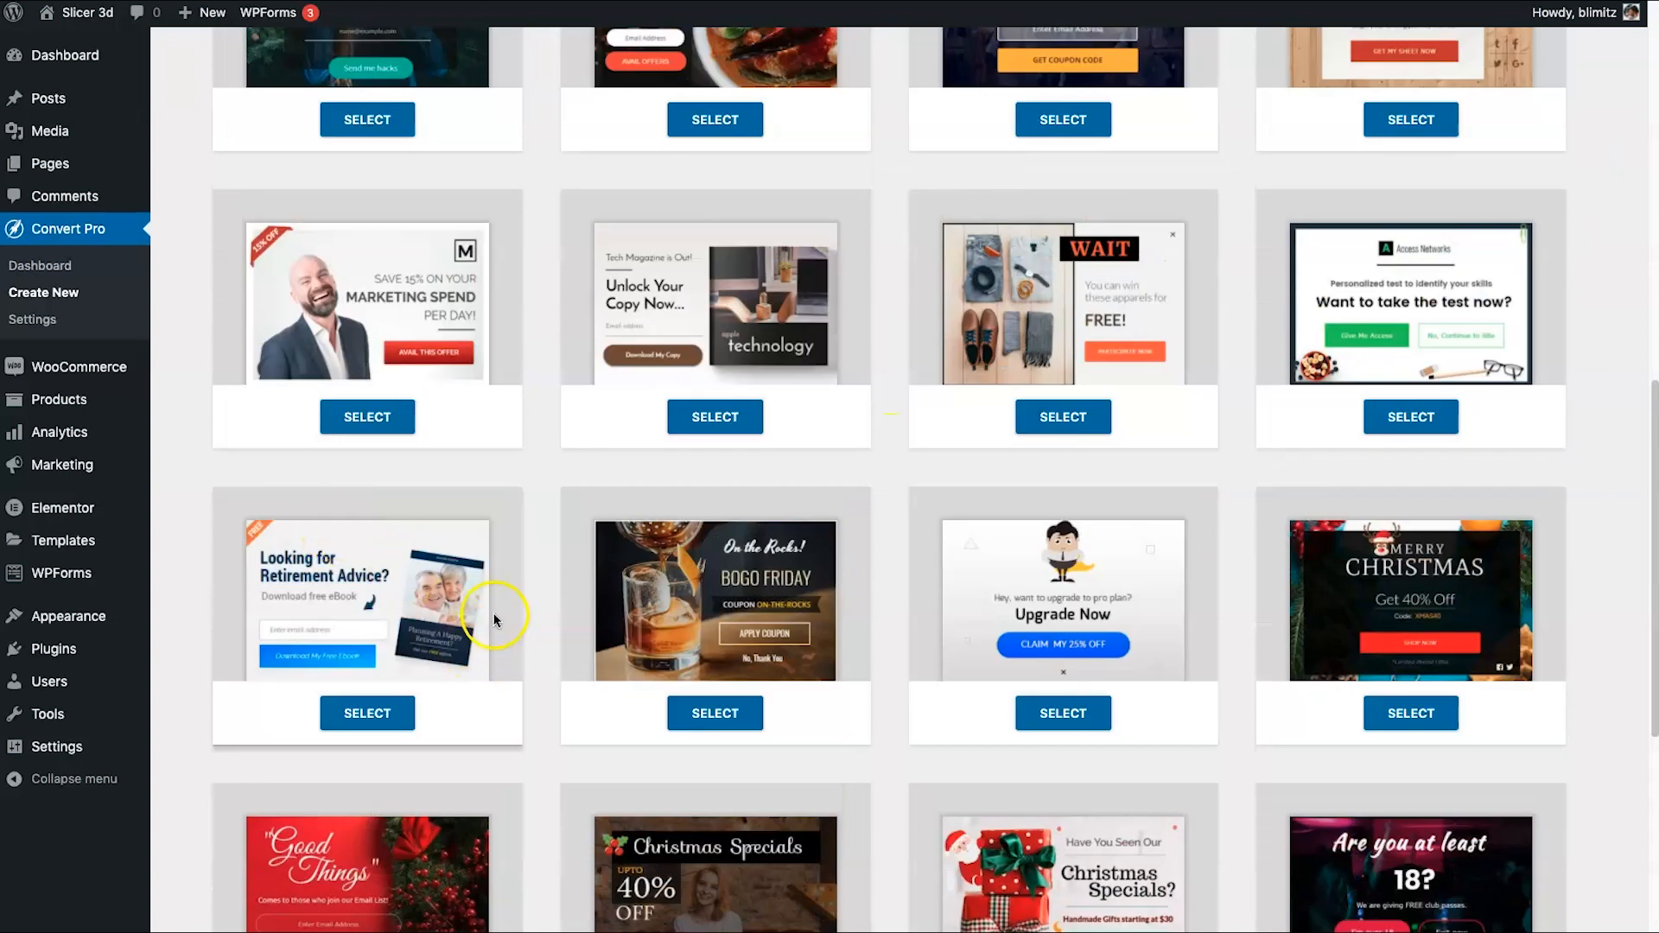
scroll(498, 621, "up", 2)
scroll(987, 822, "up", 2)
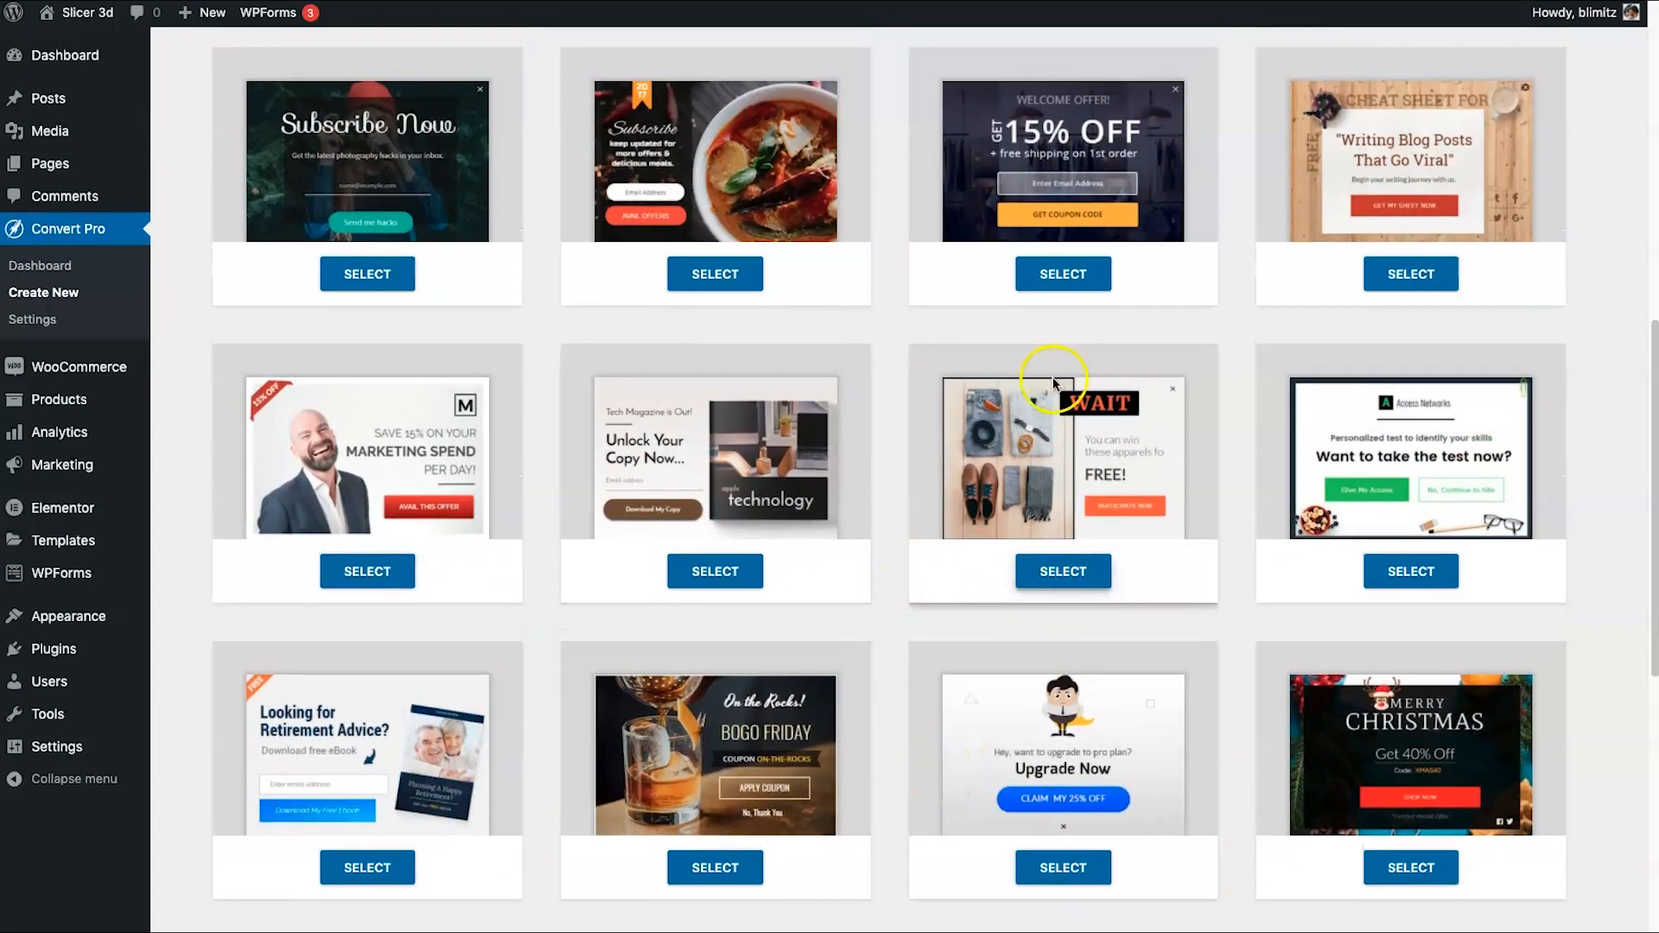
left_click(1072, 580)
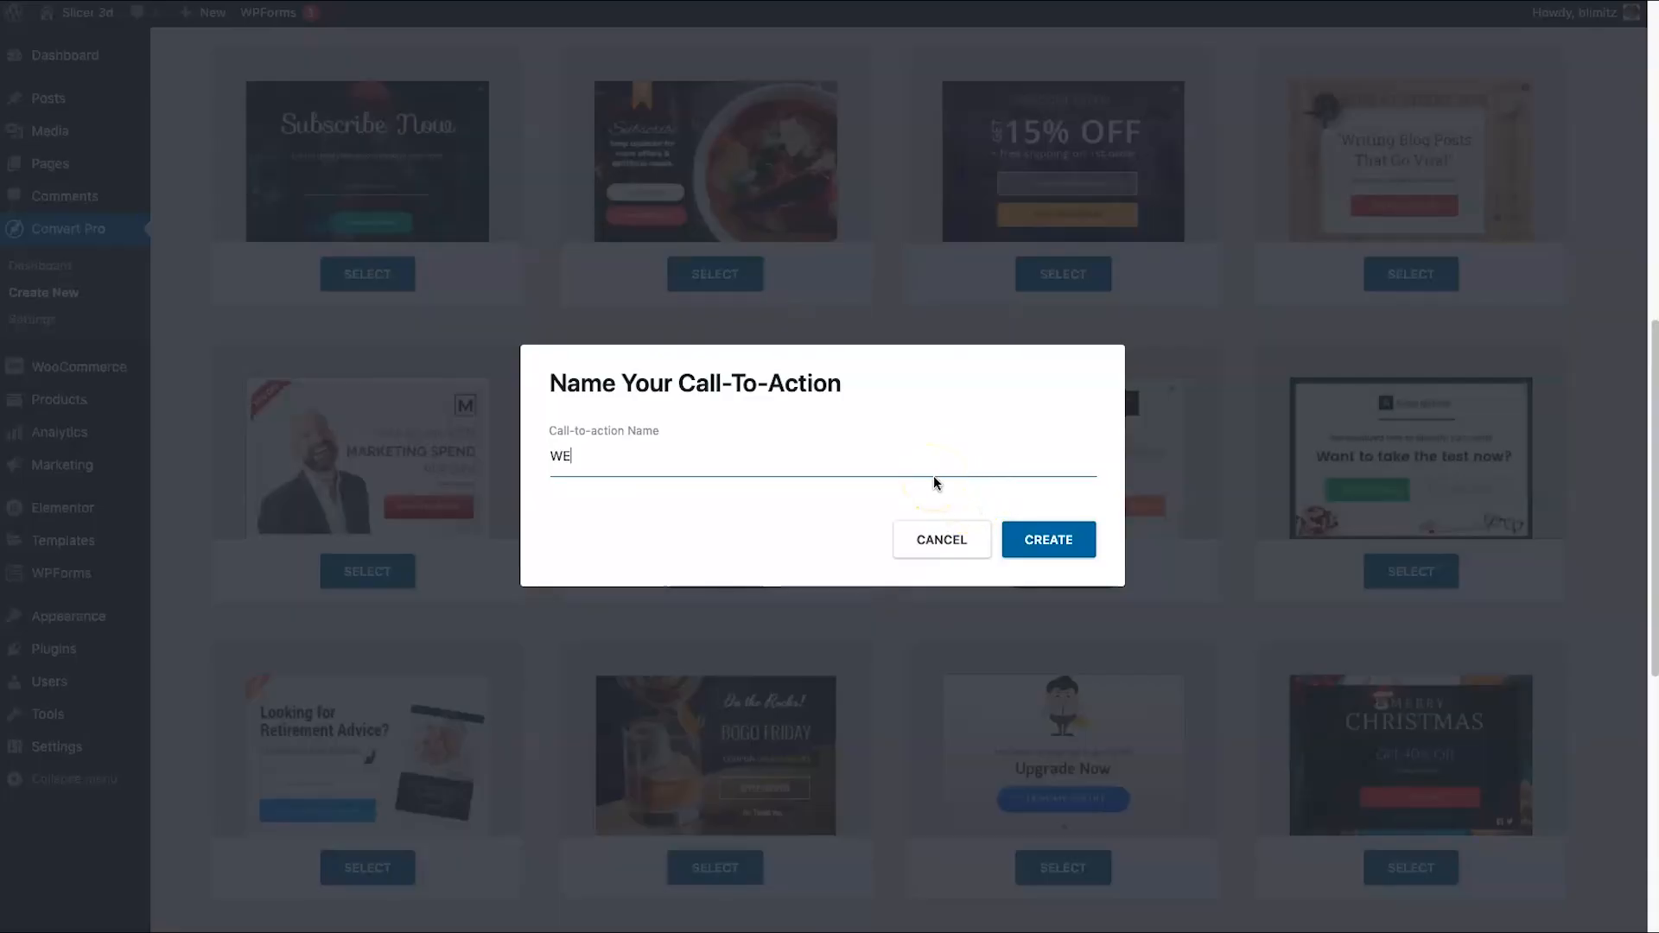
type("k")
left_click(1090, 548)
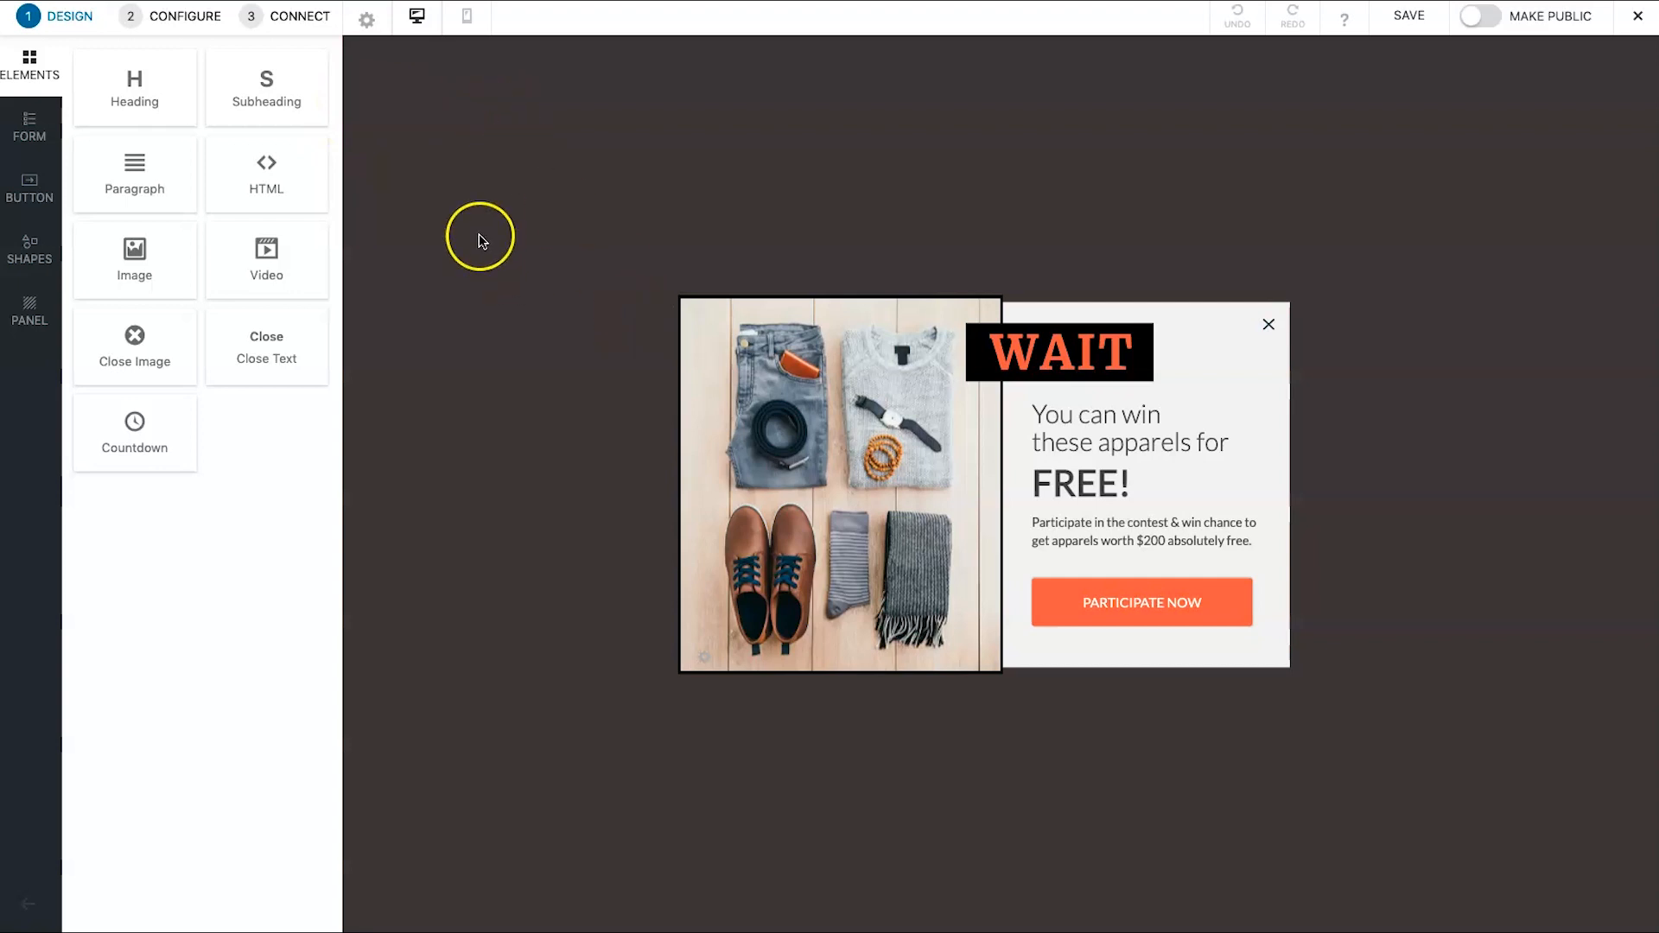
- Preview the popup's mobile layout and return to the desktop layout
left_click(458, 26)
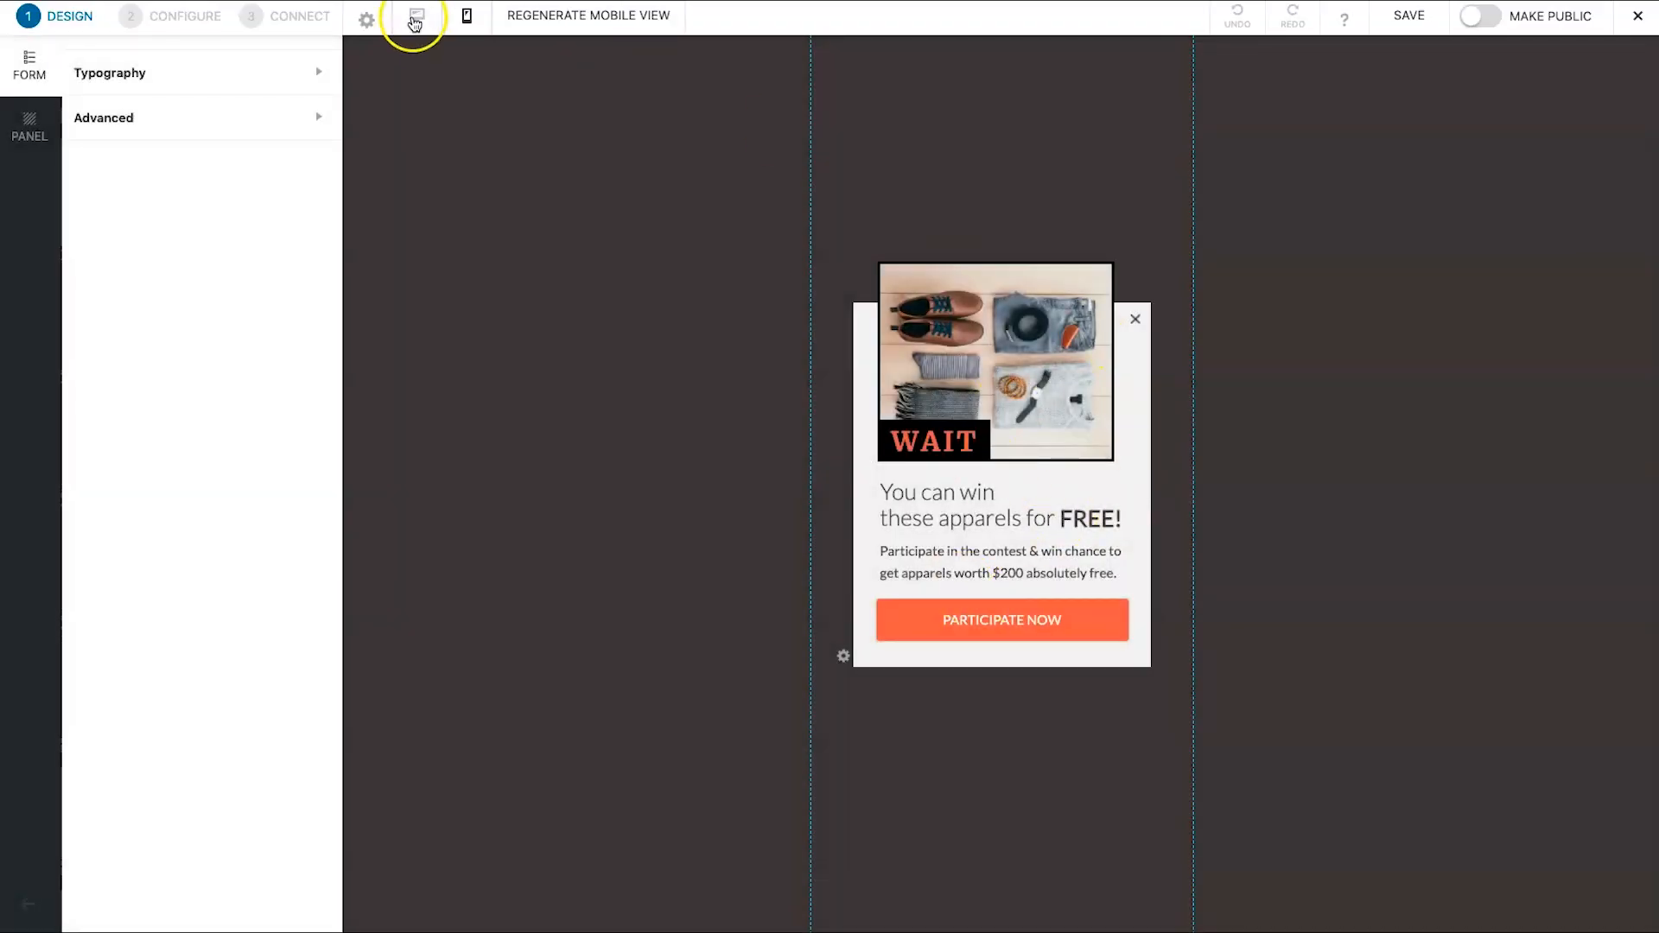
left_click(415, 23)
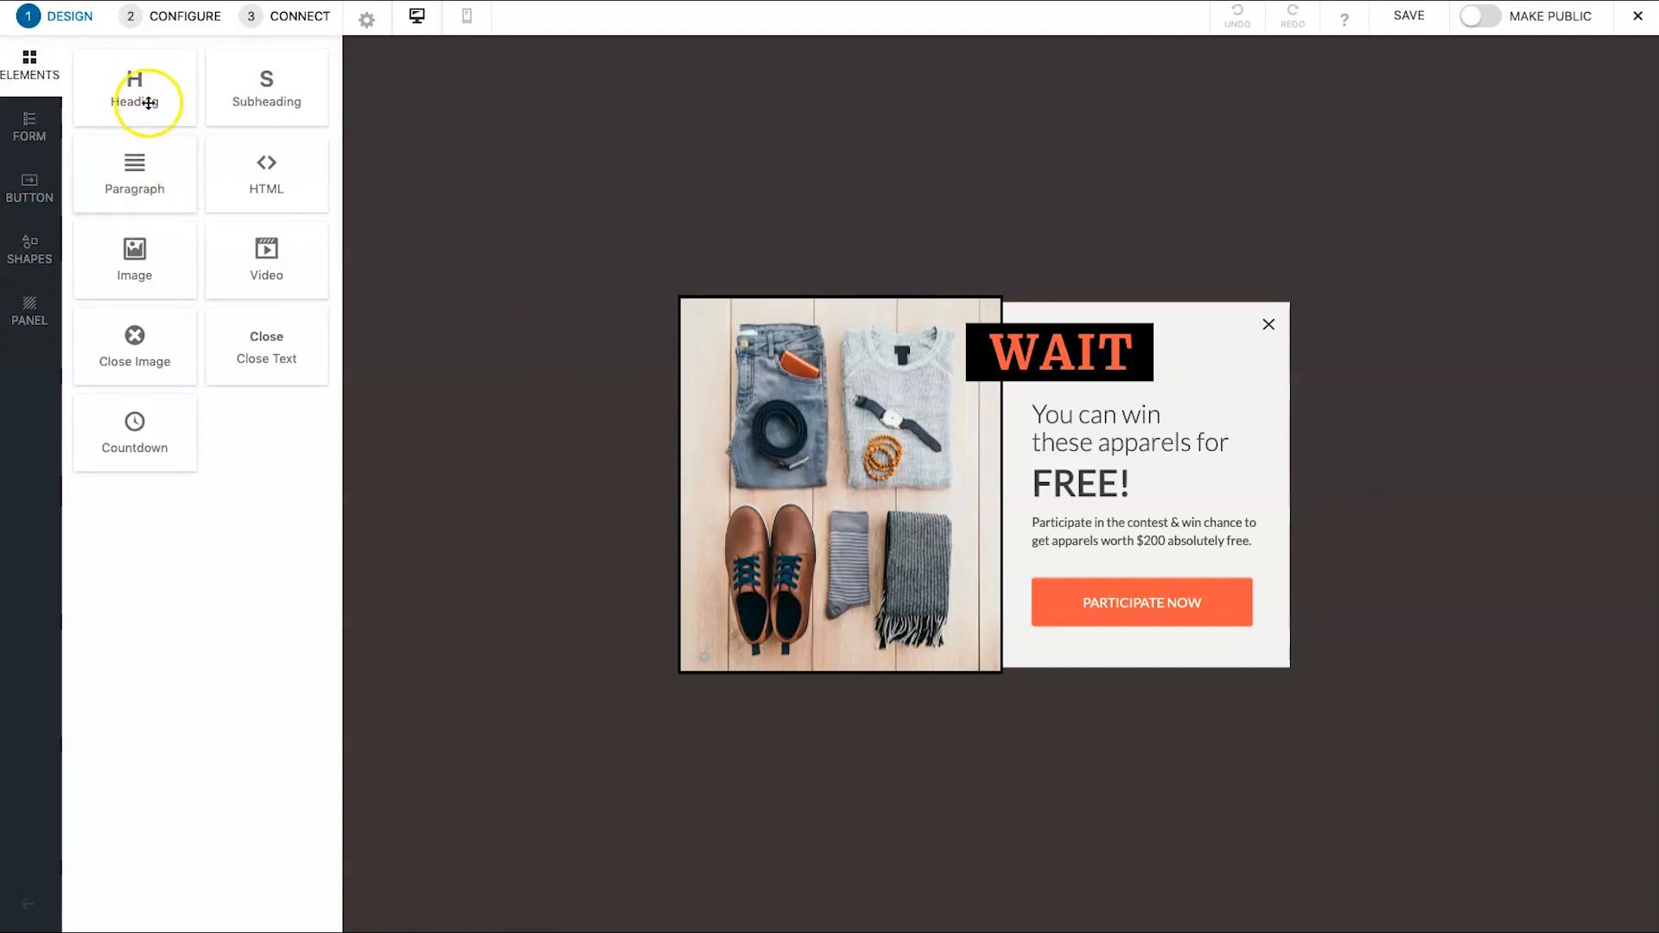
- Place a Heading element over the popup's "You can win" text and delete it again
left_click_drag(148, 102, 1065, 409)
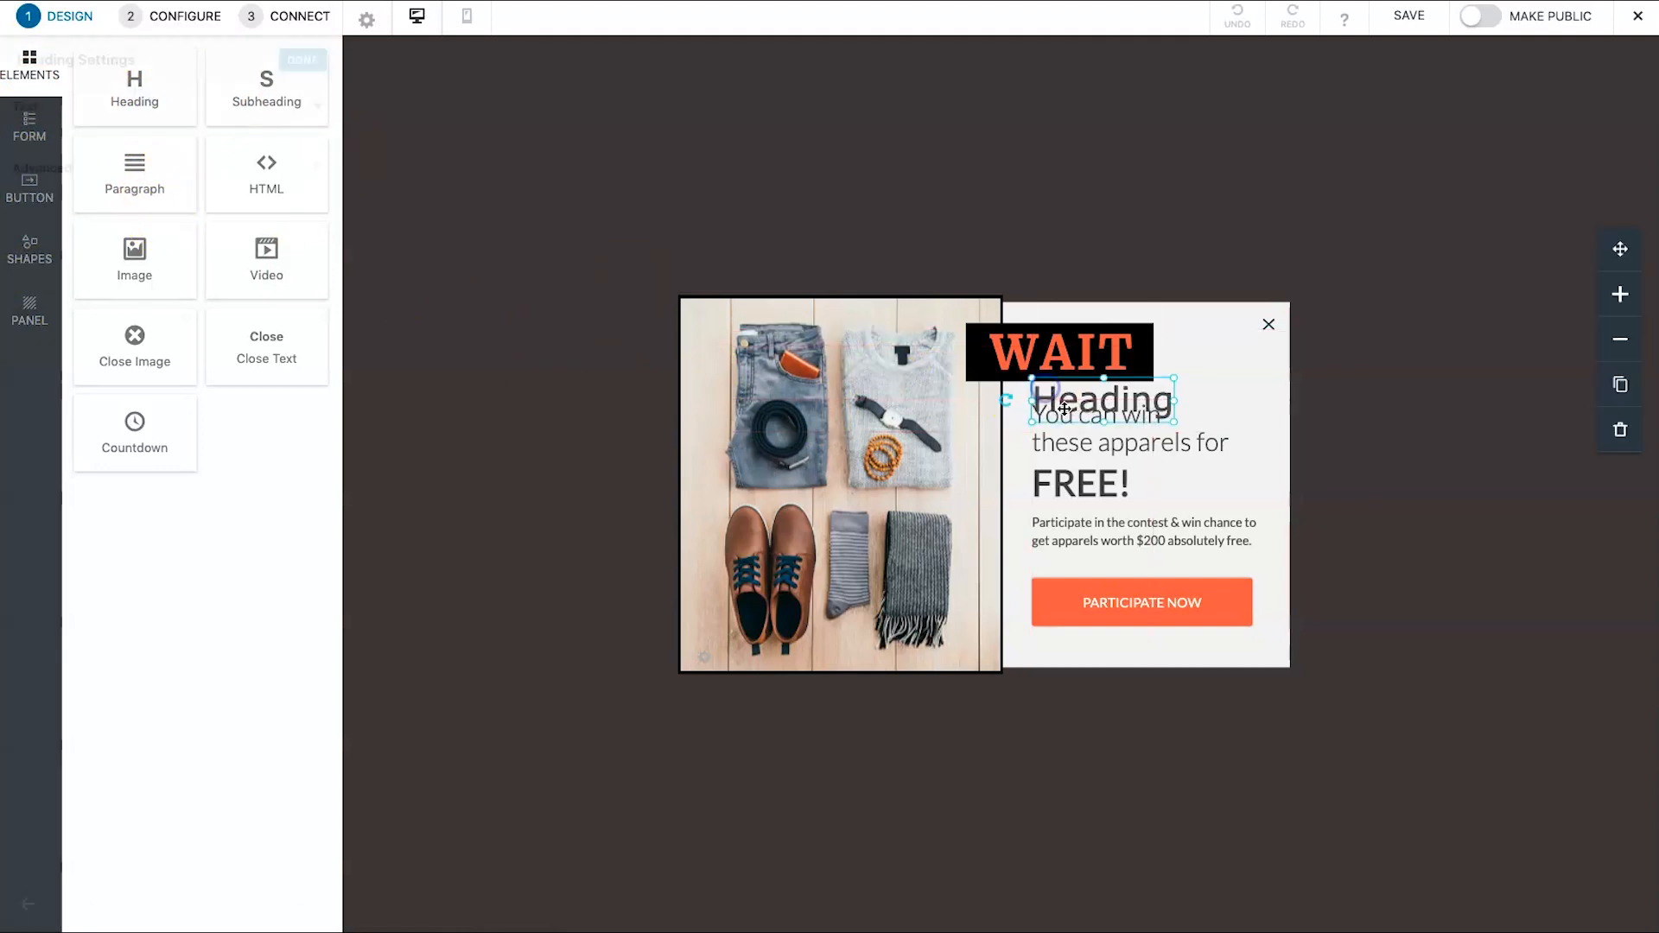
left_click(1103, 409)
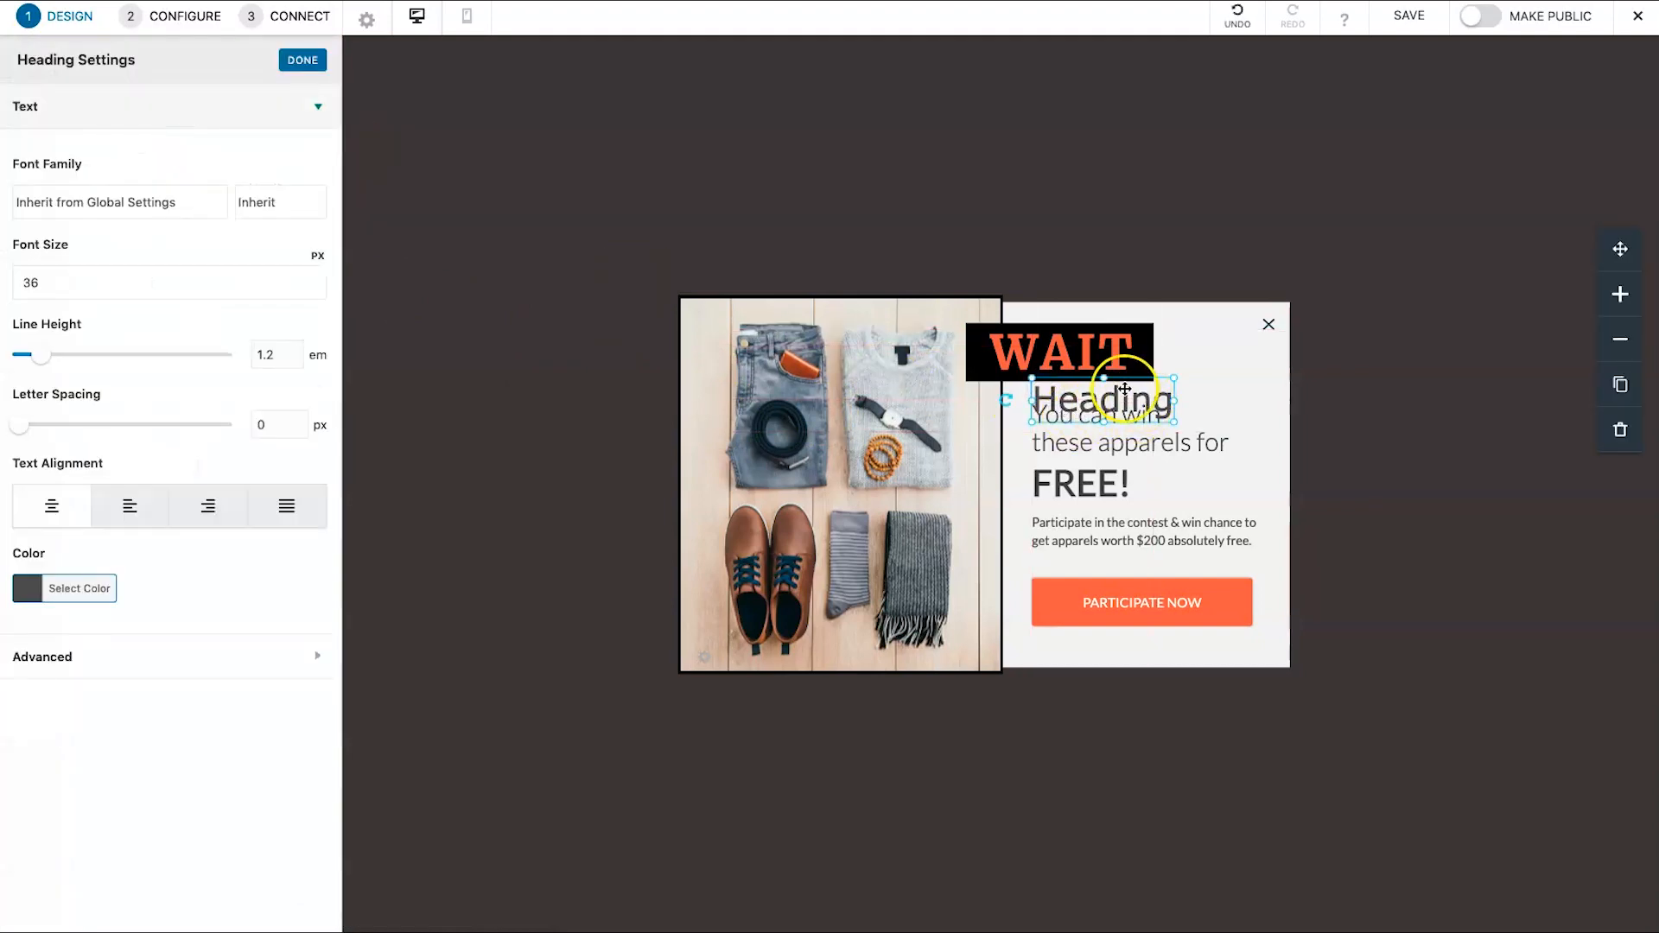
left_click(1620, 430)
- Browse the form fields and add an Email field to the popup just above the PARTICIPATE NOW button
left_click(29, 129)
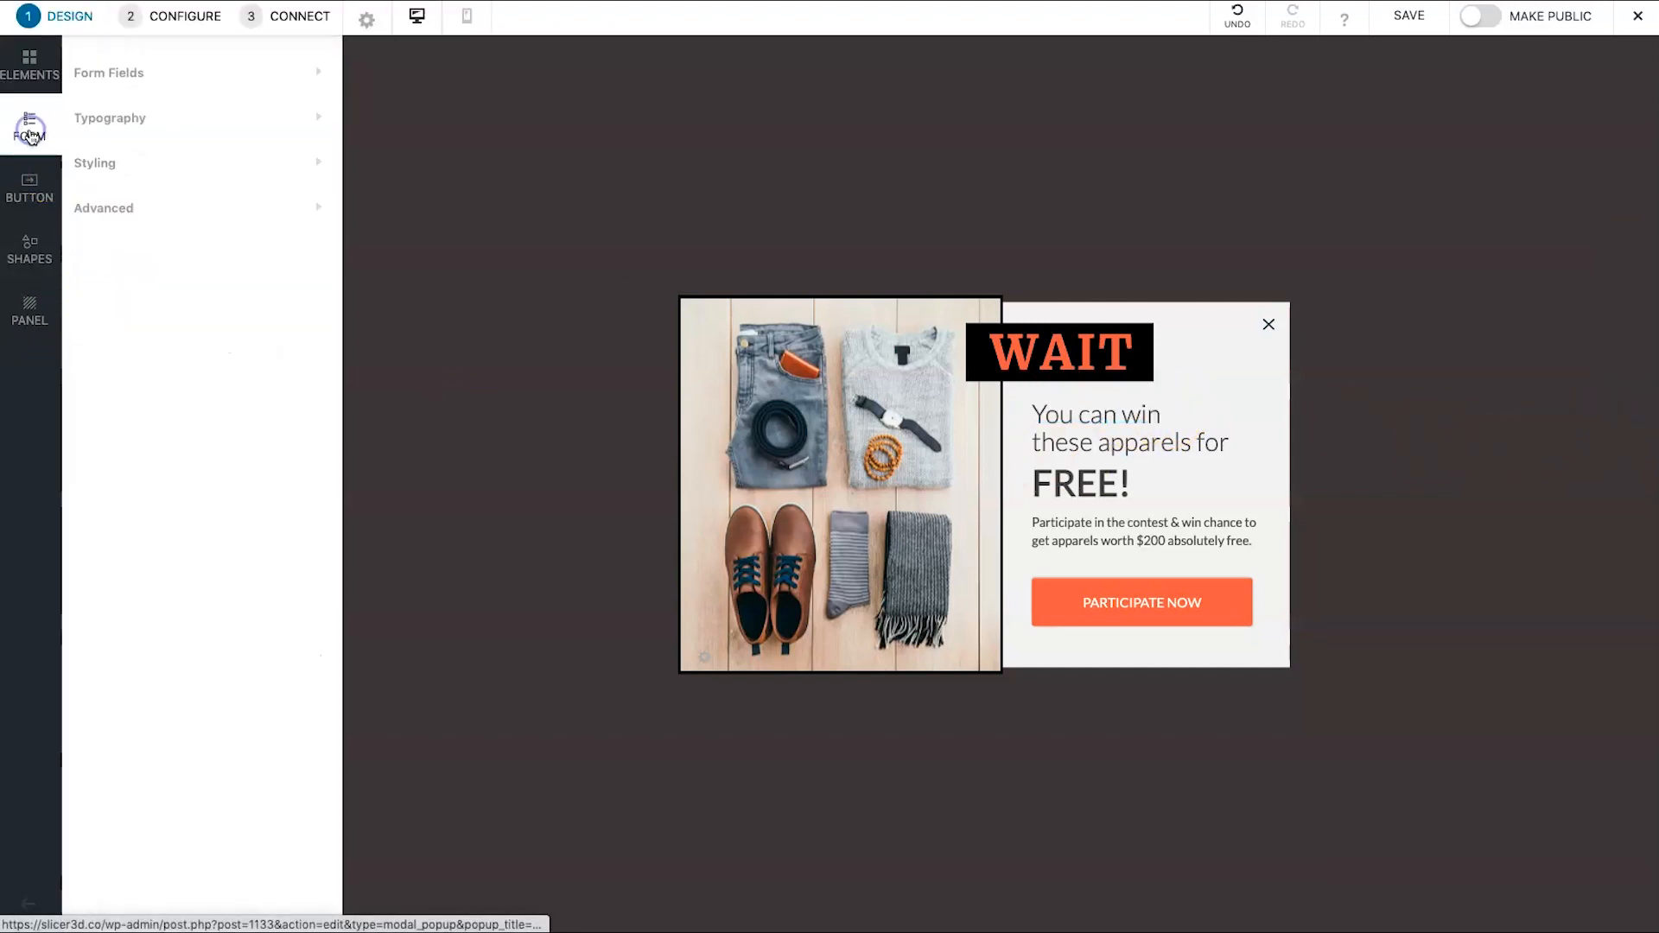
left_click(1159, 602)
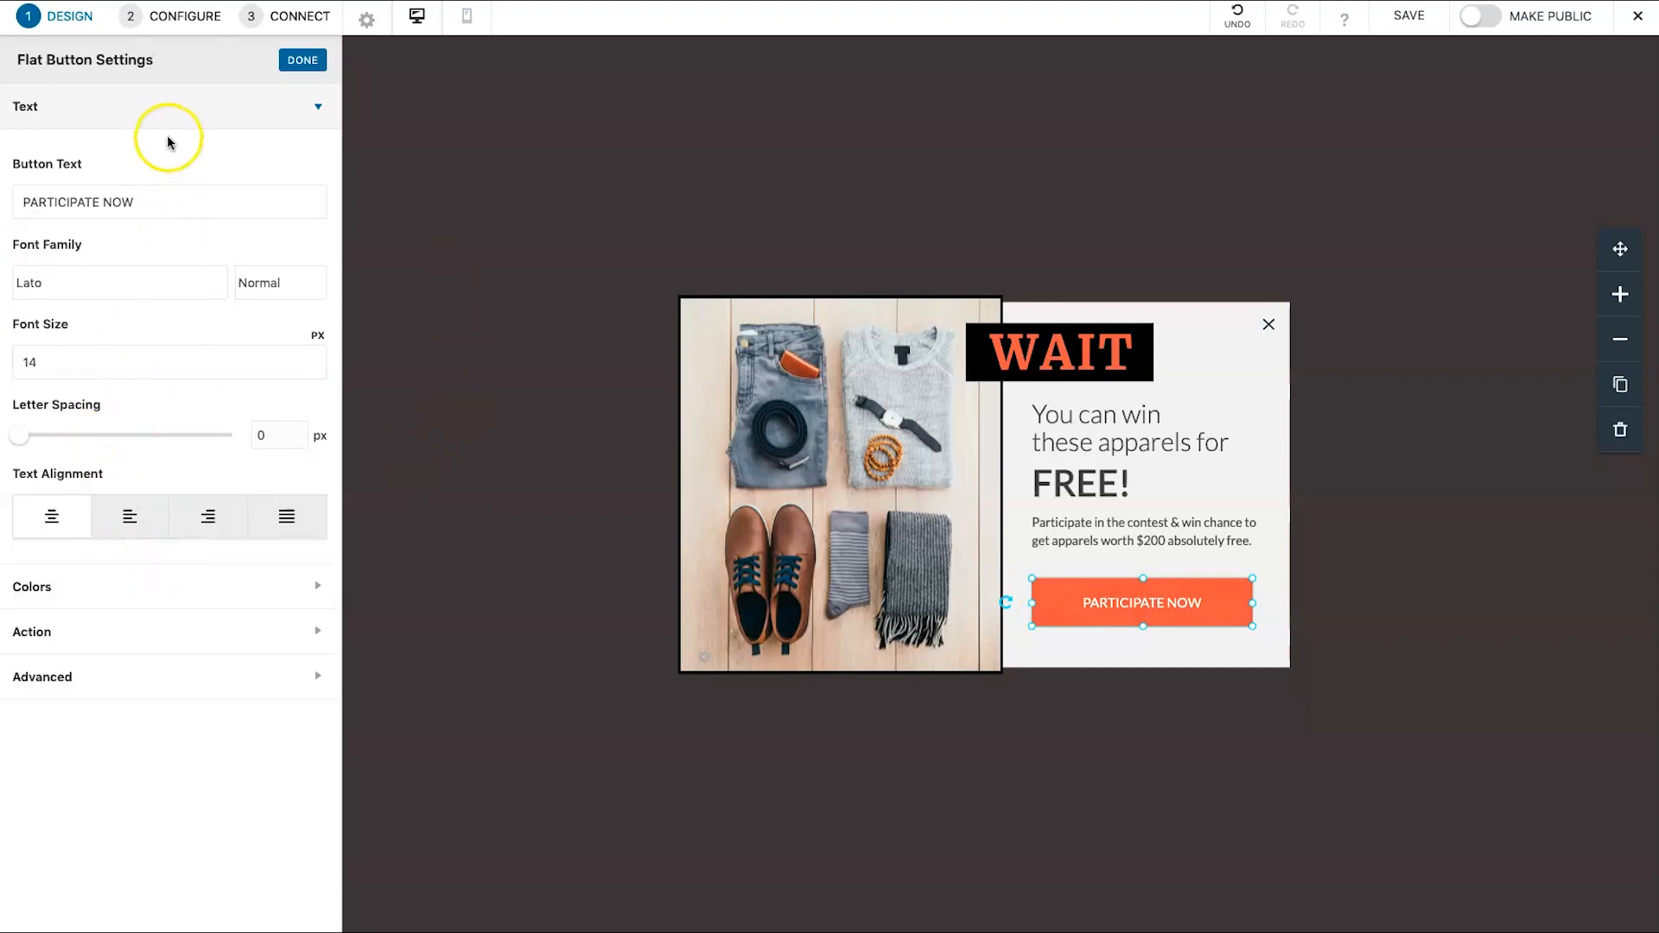
left_click(303, 60)
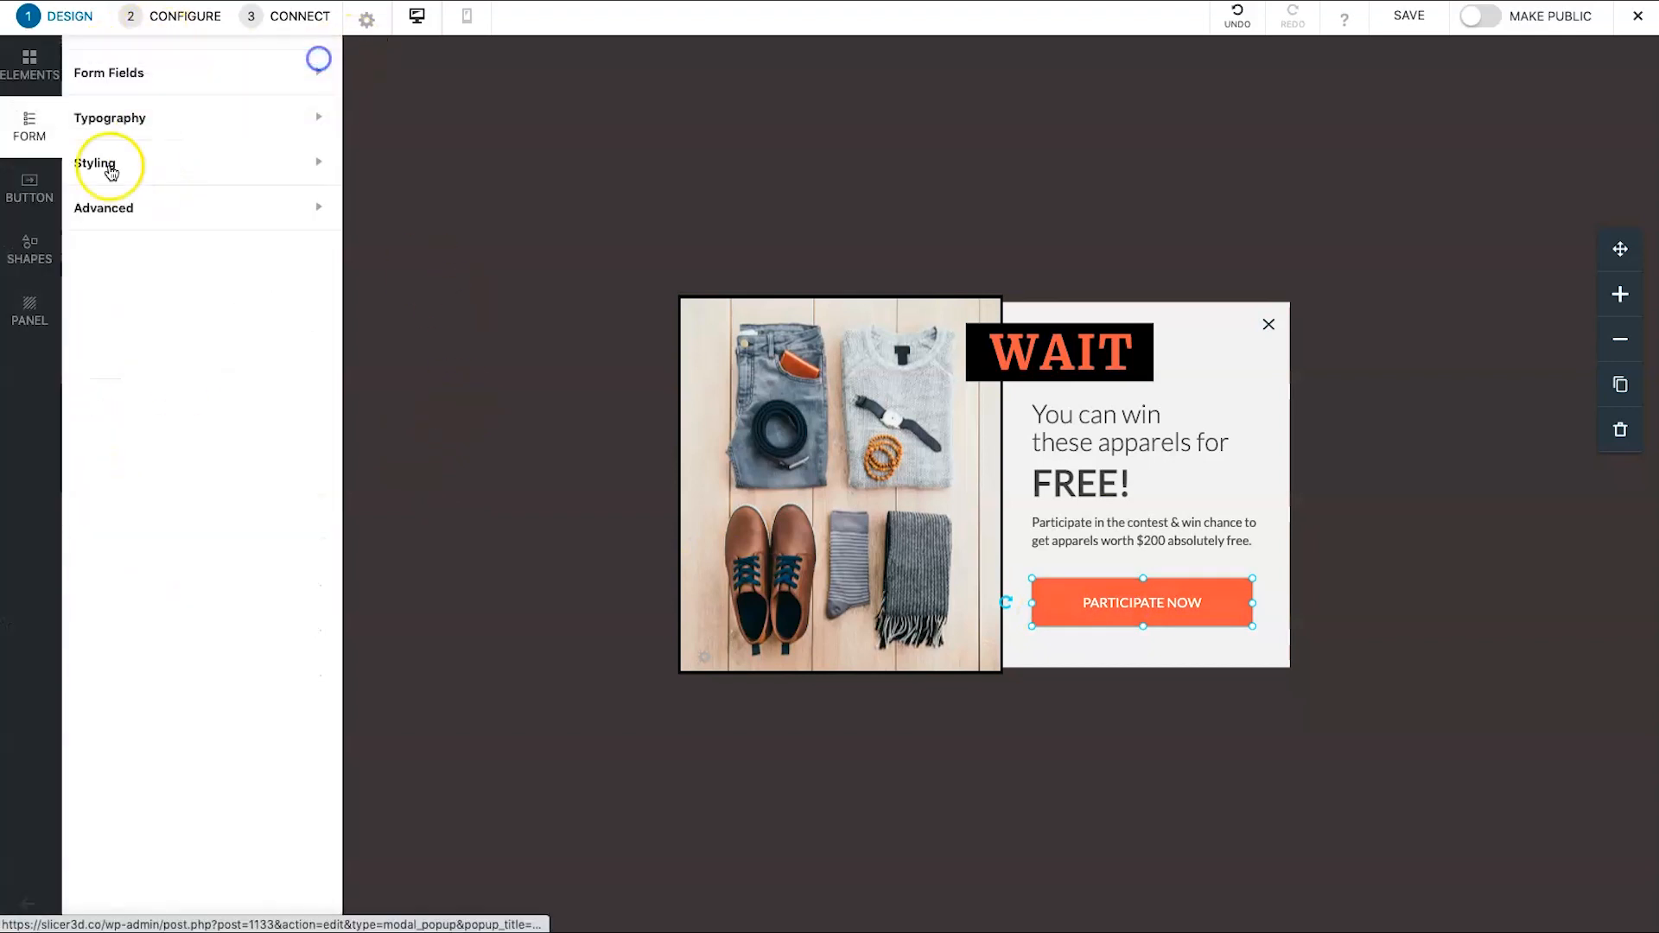
left_click(143, 75)
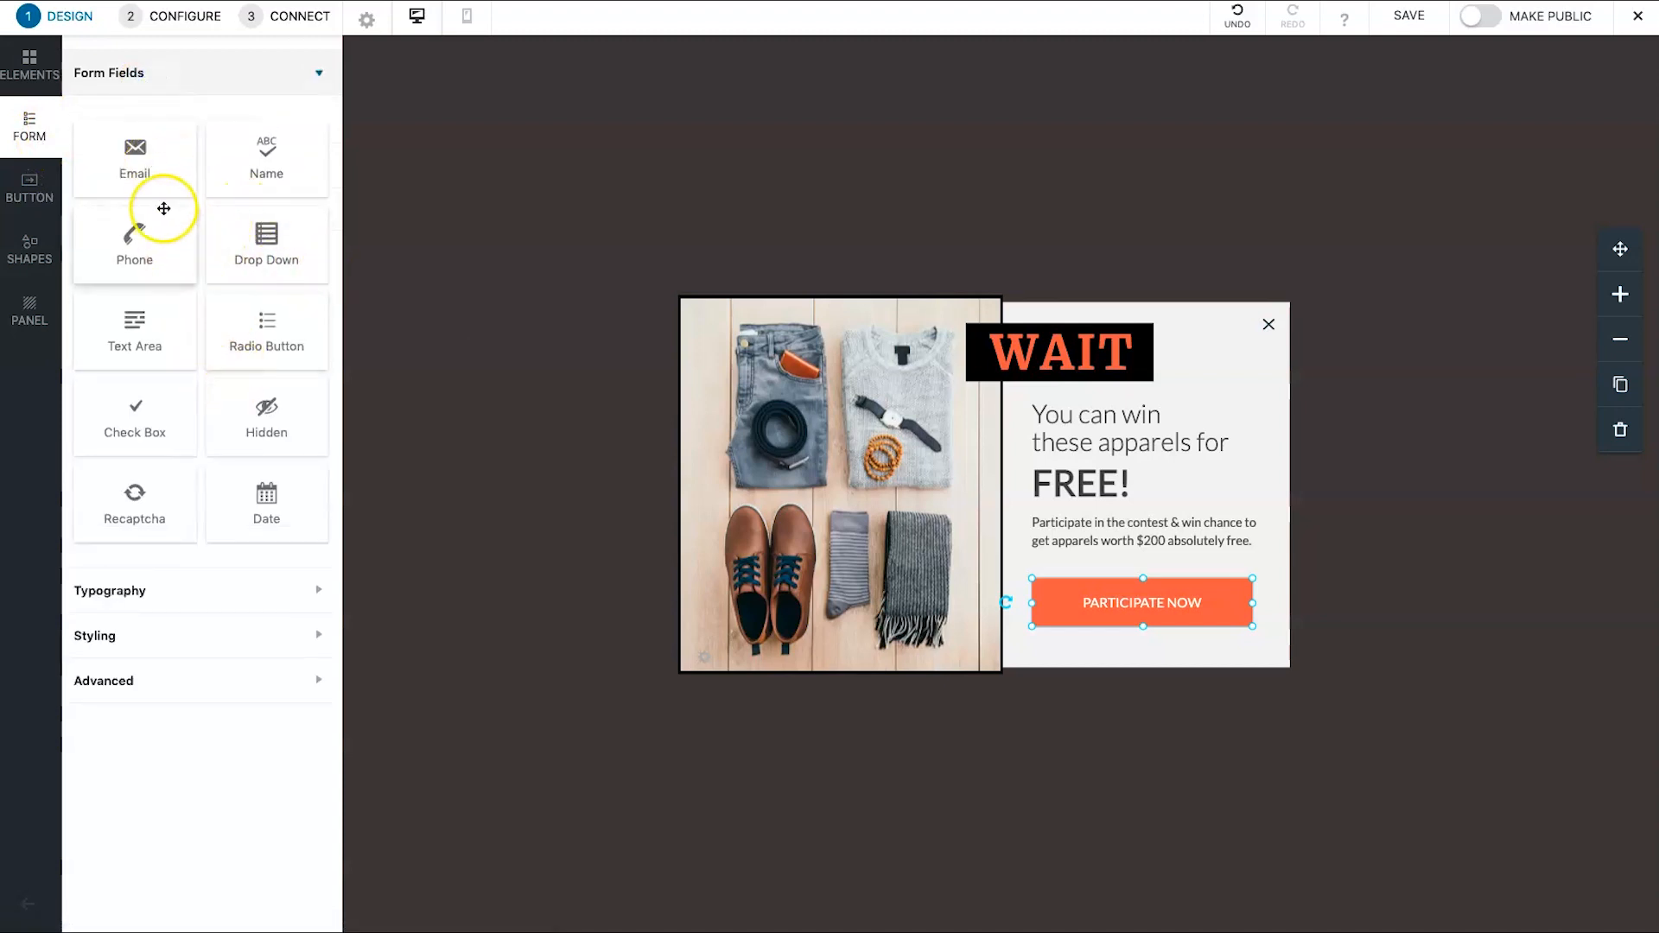
left_click_drag(152, 171, 1046, 553)
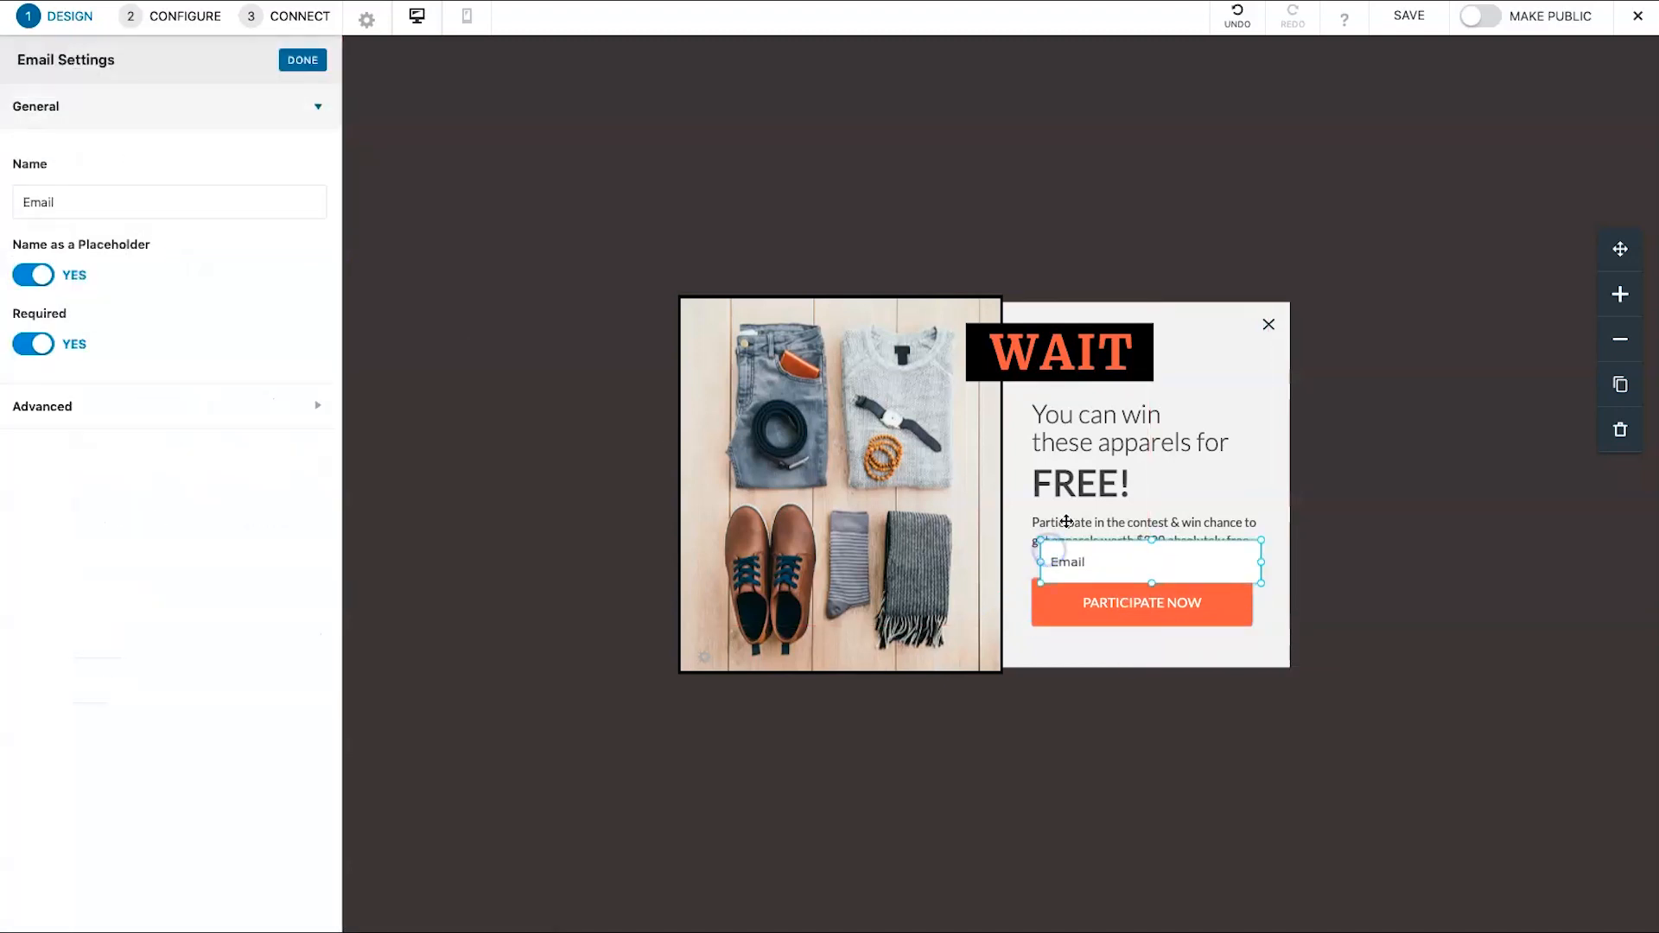
- Reduce the "You can win these apparels for" heading to 15 px and join its text onto one line
left_click(1076, 358)
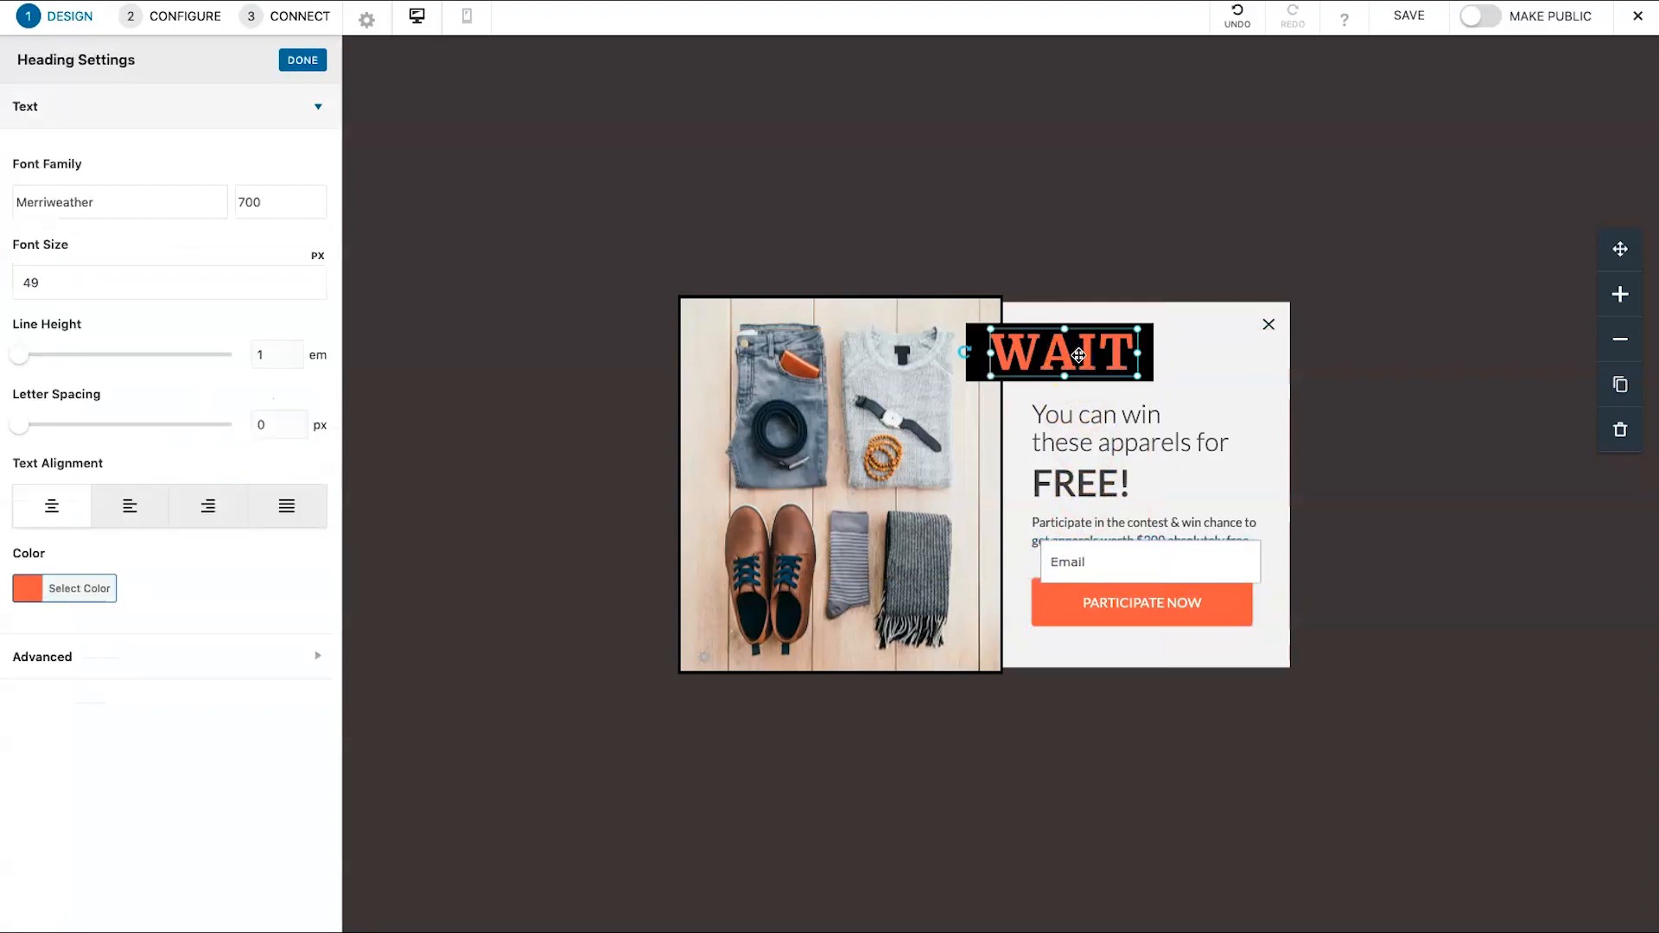
left_click(1181, 383)
left_click(1076, 432)
left_click(312, 286)
left_click(313, 286)
left_click(312, 286)
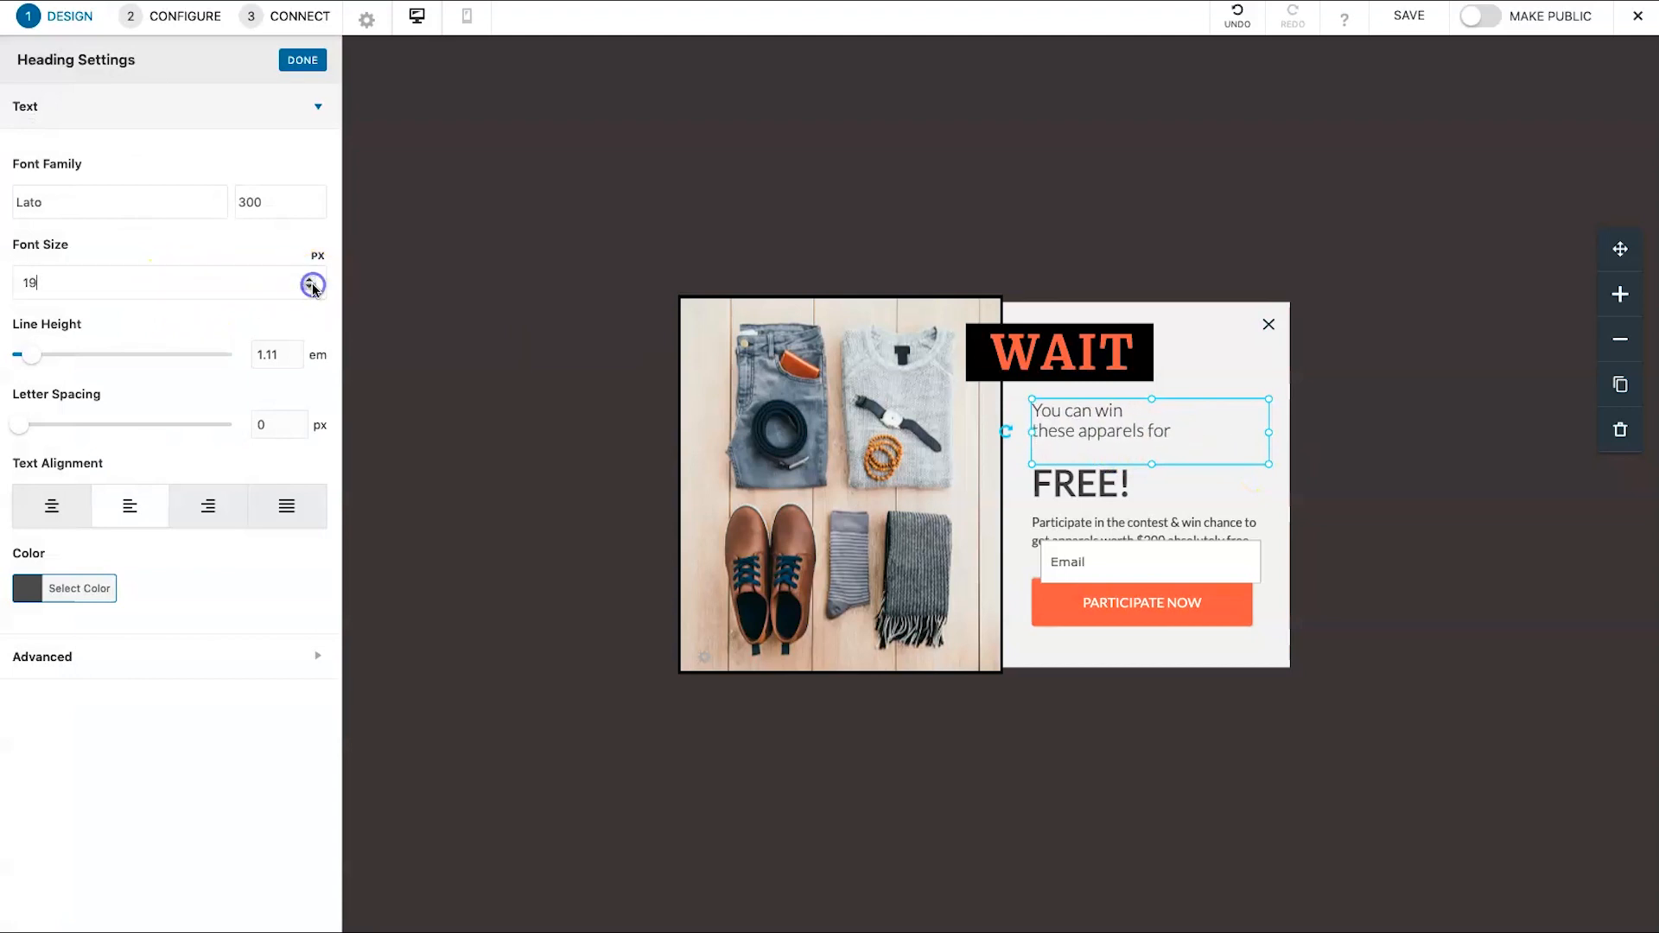
left_click(1155, 434)
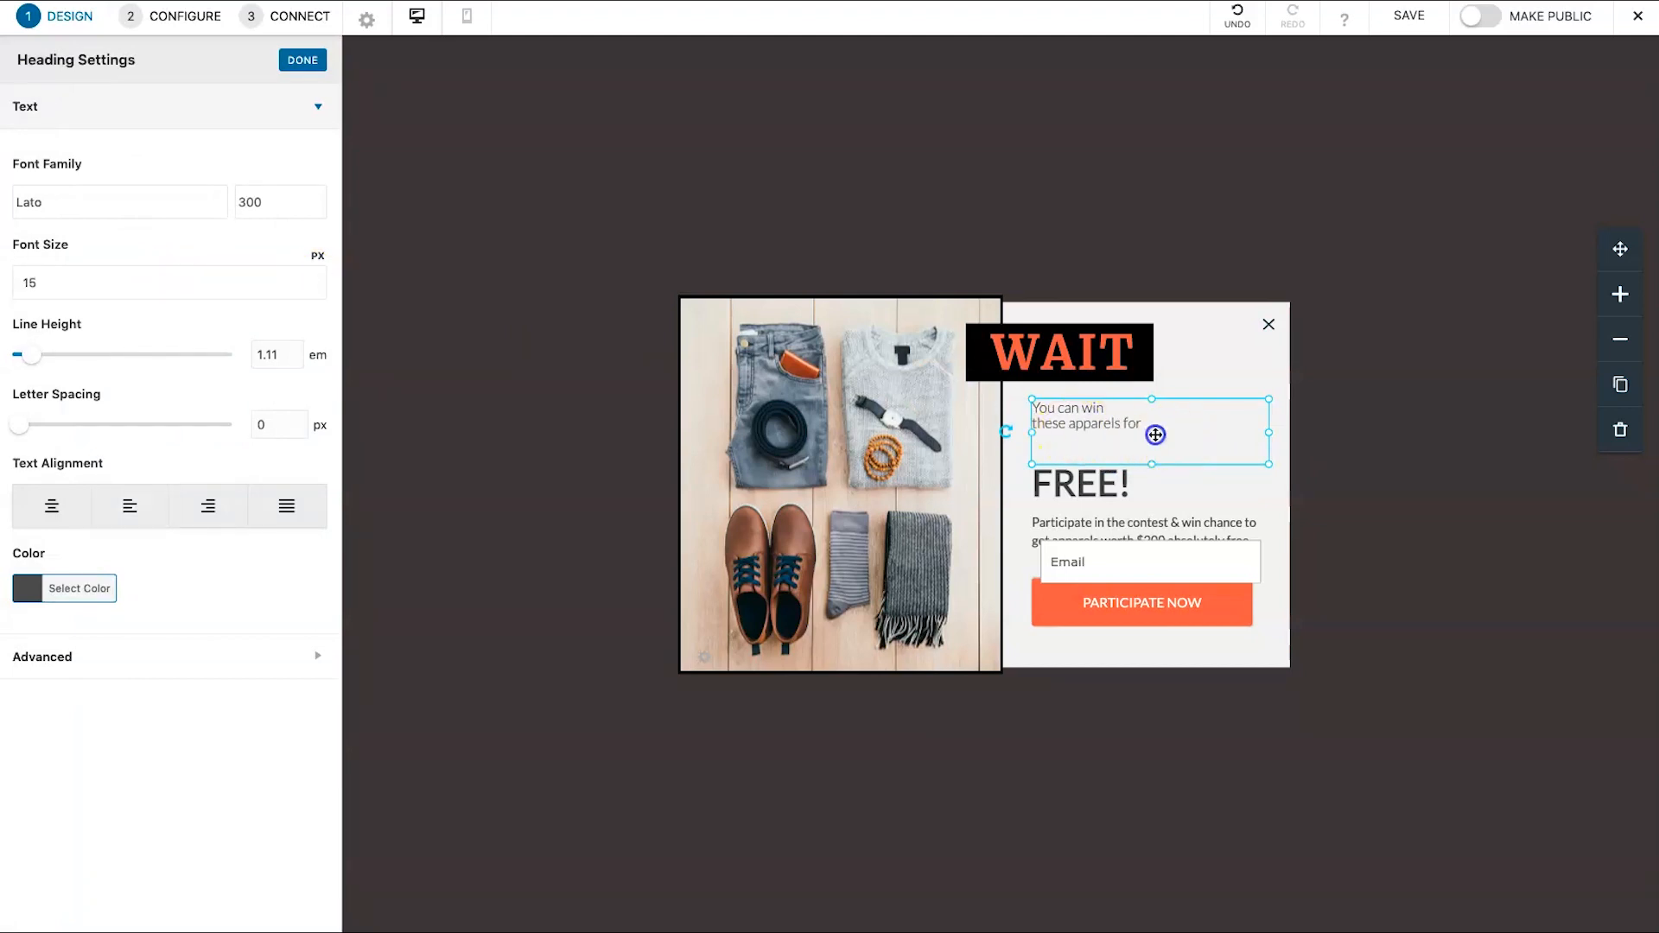
left_click(1132, 411)
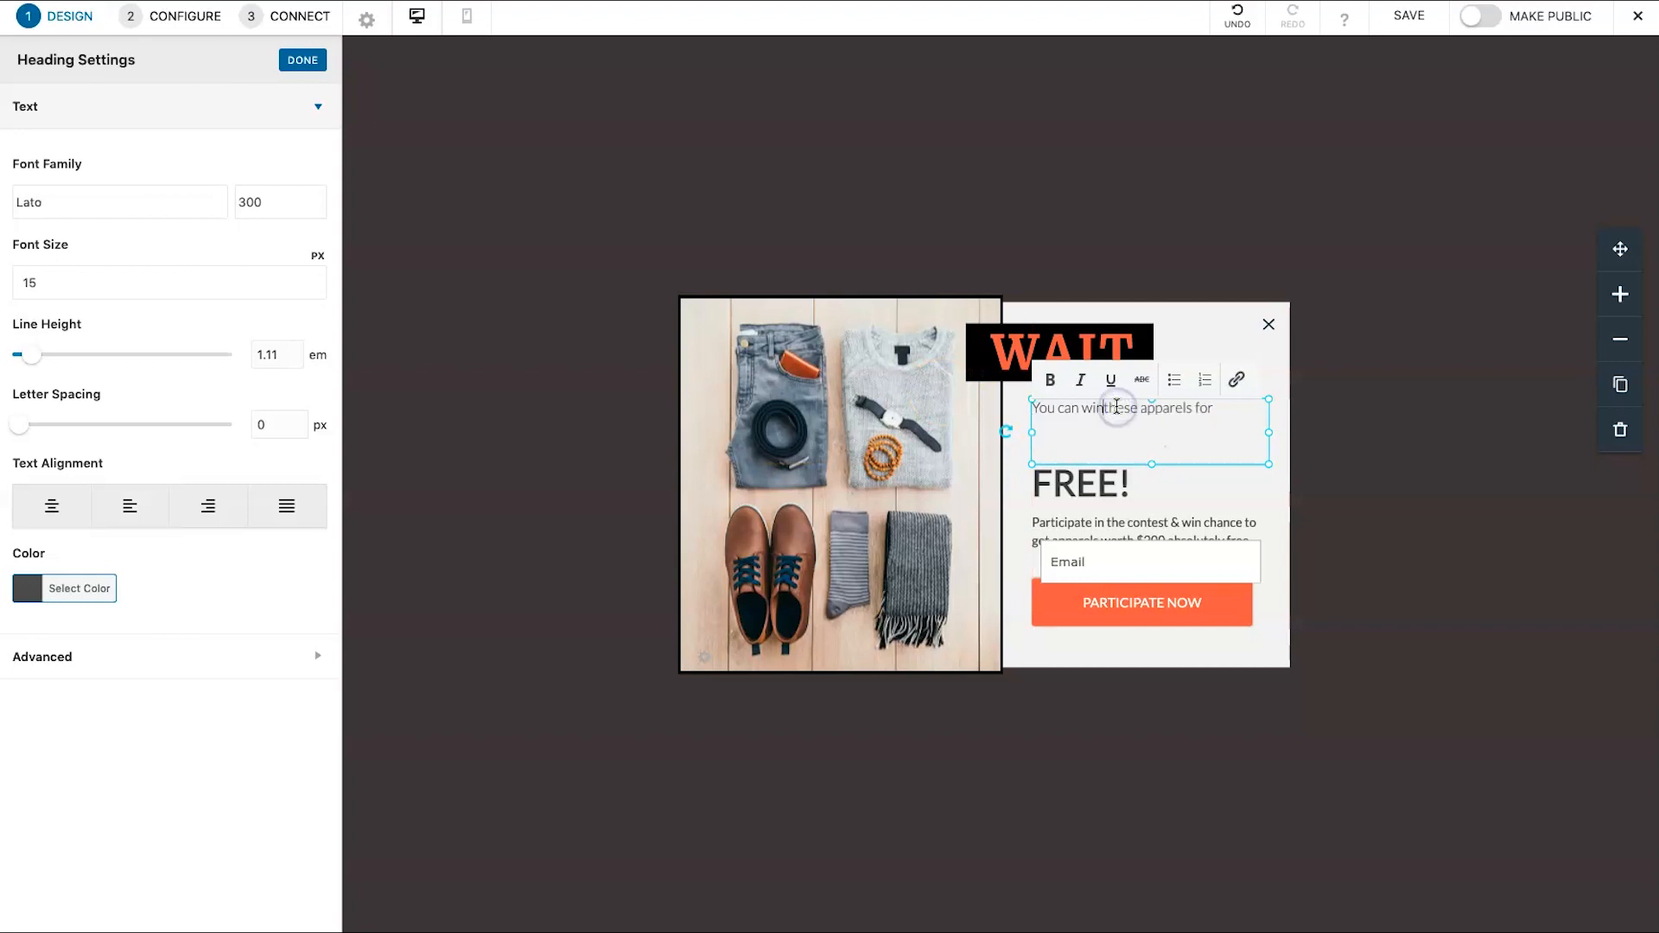
- Shift the "FREE!" heading upward and delete the "You can win these apparels for" heading
left_click(1158, 486)
left_click(1106, 481)
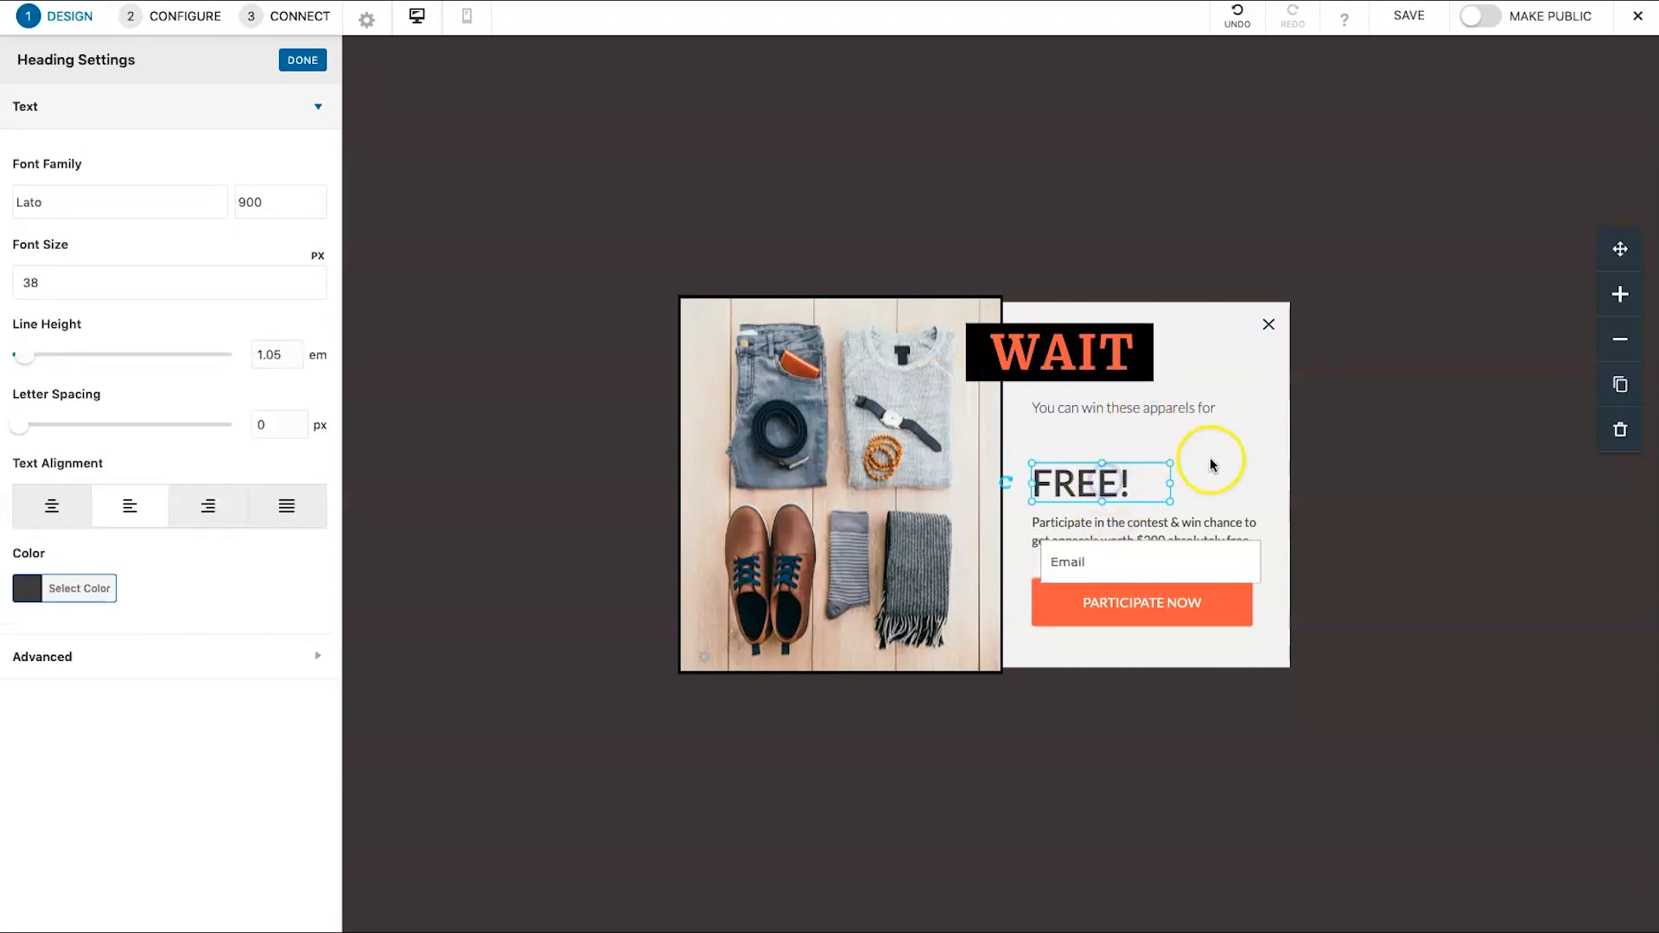
left_click(1210, 466)
left_click_drag(1106, 476, 1104, 444)
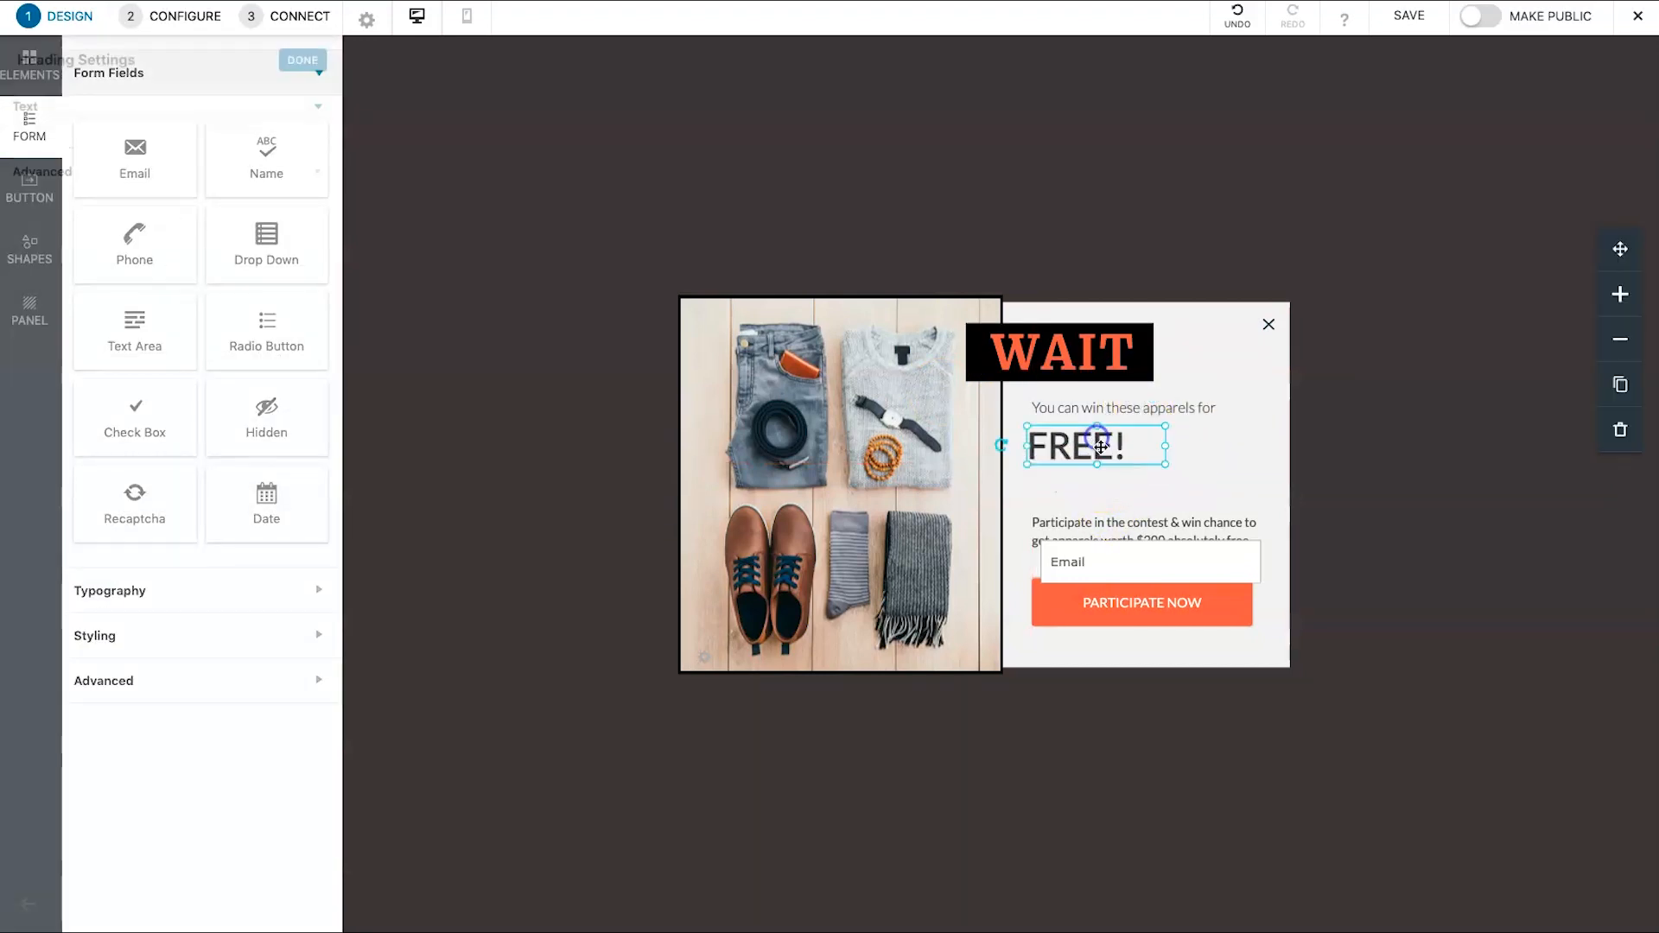
left_click(1119, 413)
left_click_drag(1129, 411, 1113, 461)
left_click(1119, 416)
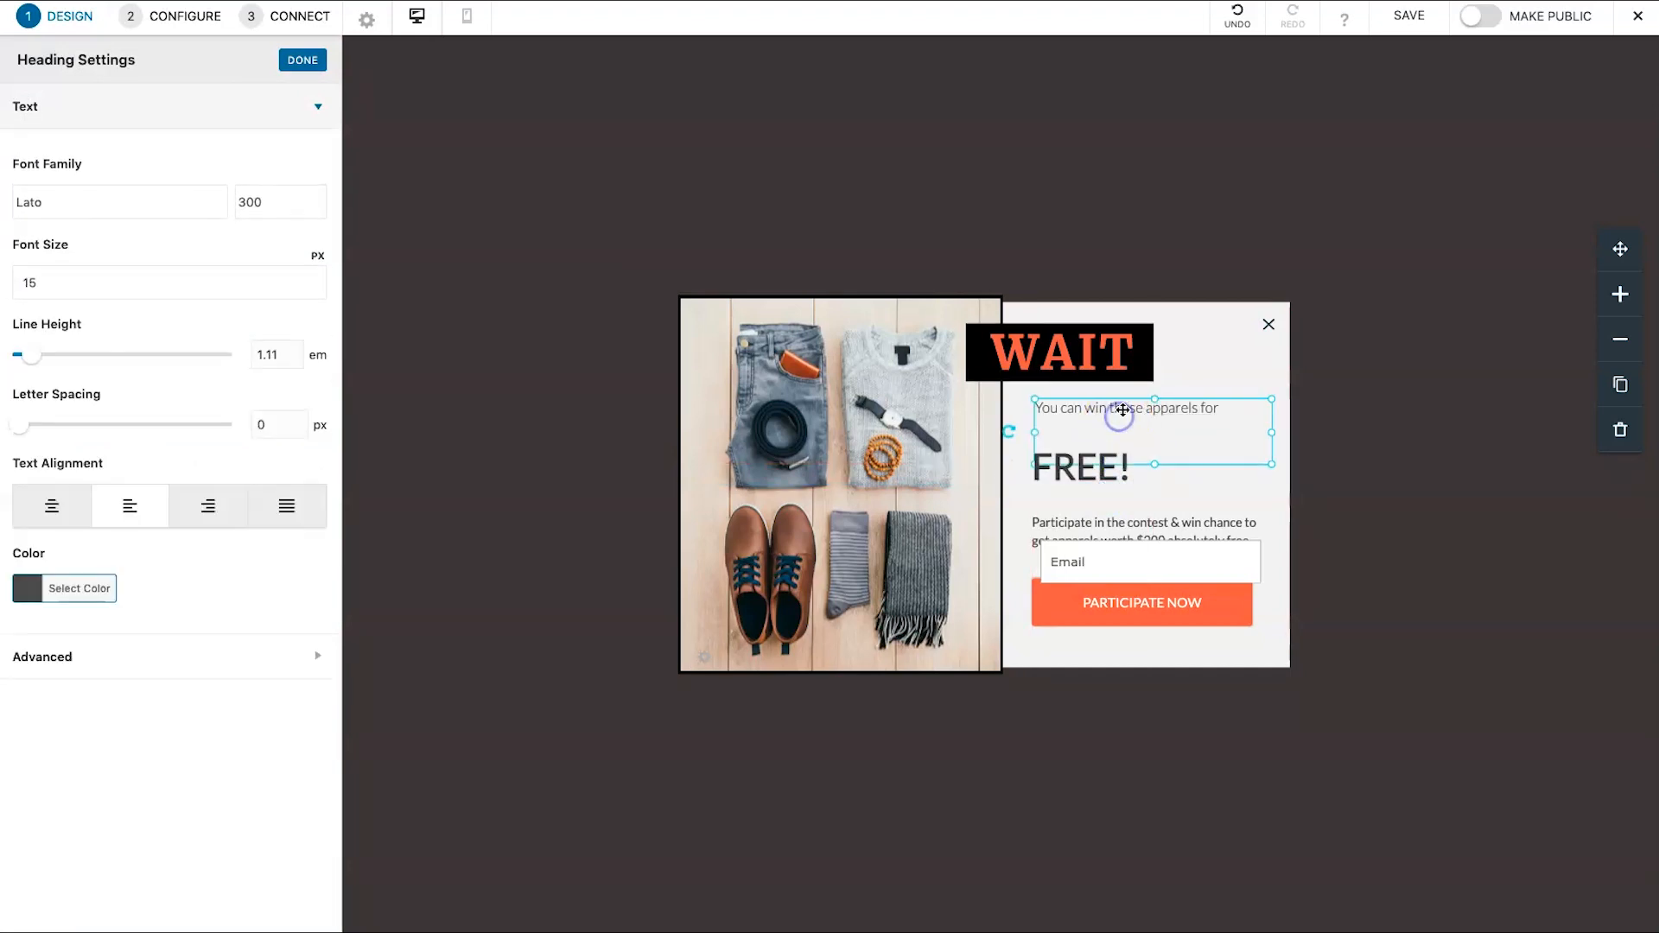
left_click(1122, 408)
left_click(1623, 425)
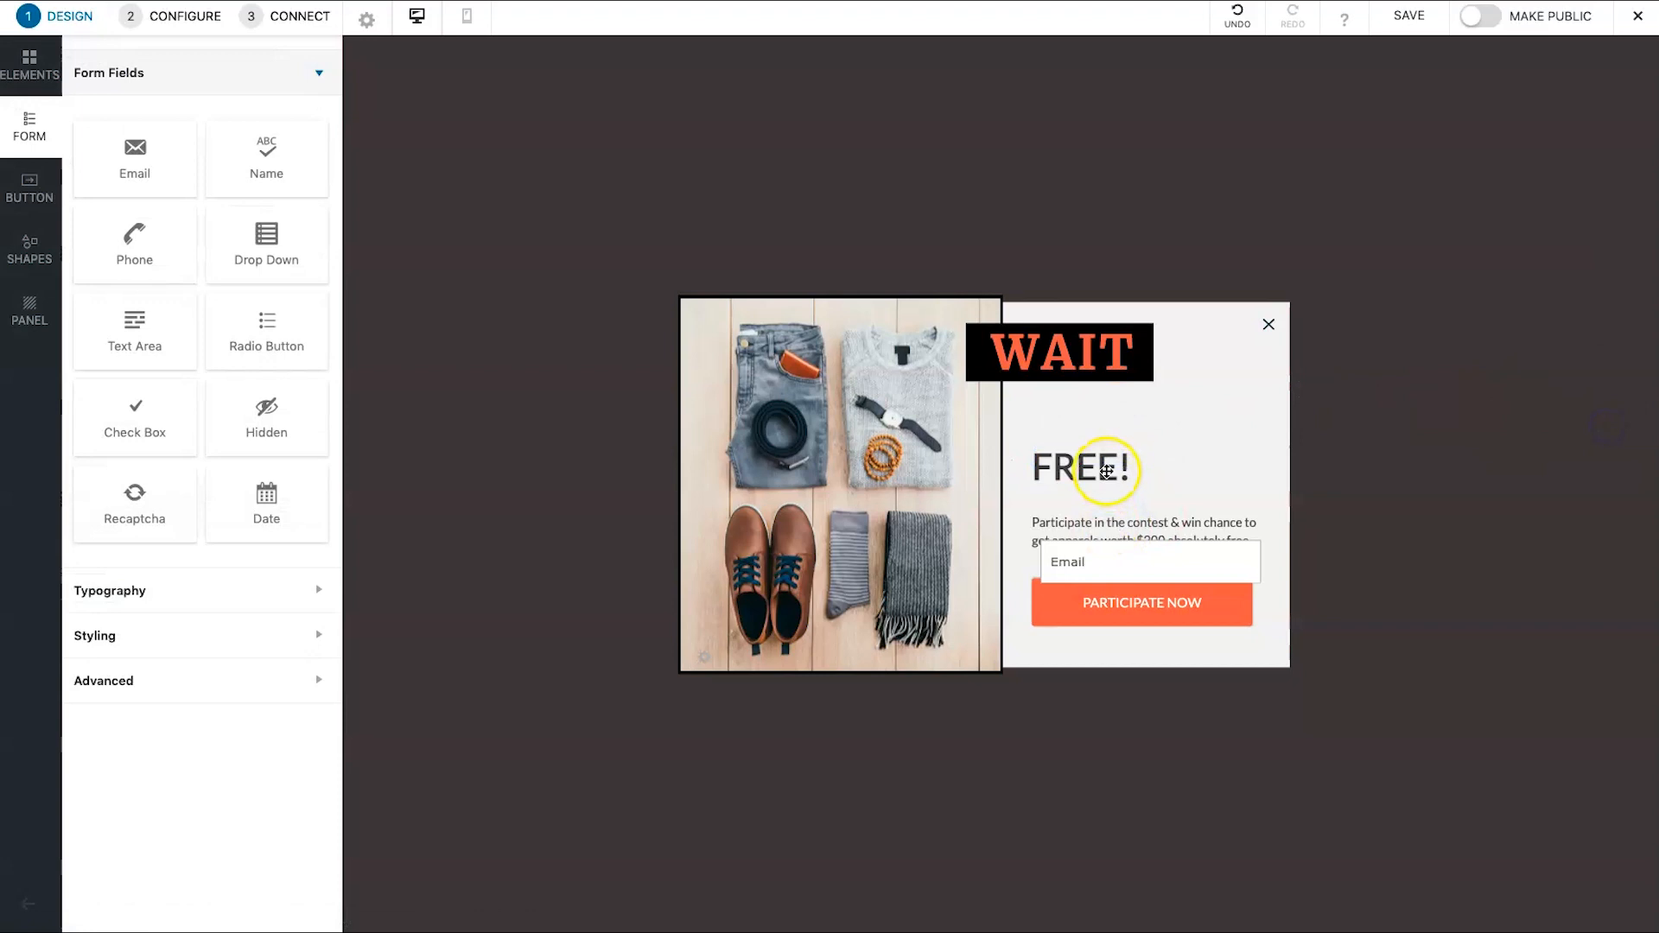
- Move the "FREE!" heading just below WAIT, replace its text with "Claim Your Free Welcome Pack" and enlarge its text box
left_click_drag(1096, 467, 1110, 416)
double_click(1104, 419)
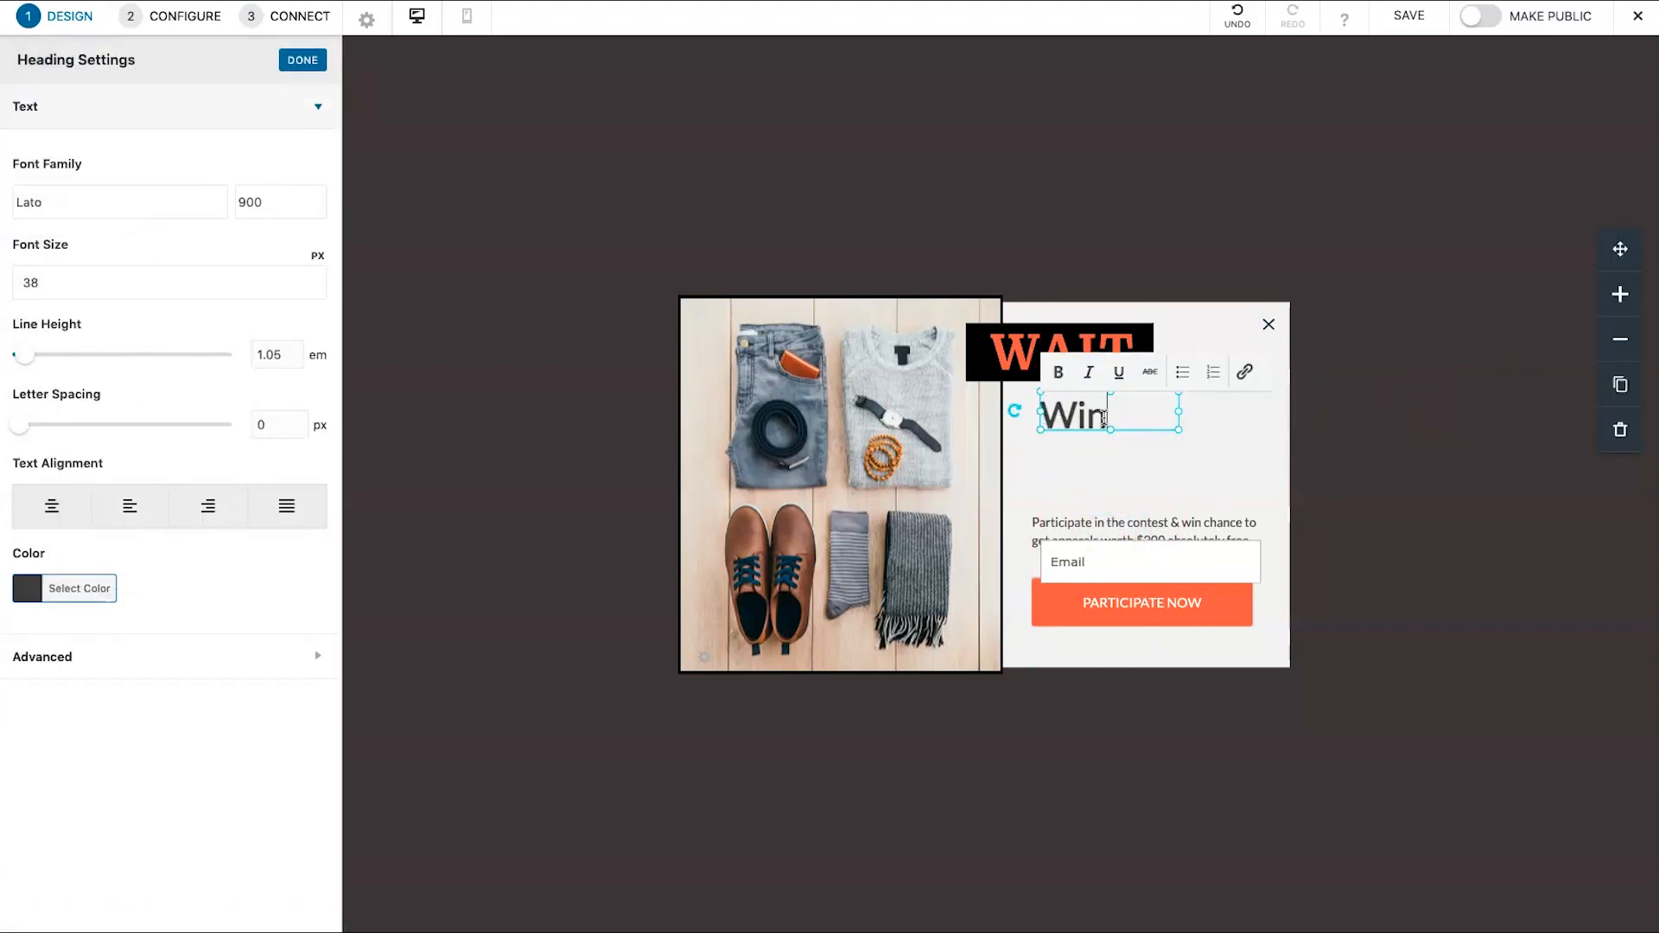
key("shift+Left")
key("shift+Left")
key("shift+Left")
key("shift+Left")
key("shift+Left")
key("shift+Left")
key("shift+Left")
key("shift+Left")
key("shift+Left")
key("shift+Left")
type("Cl")
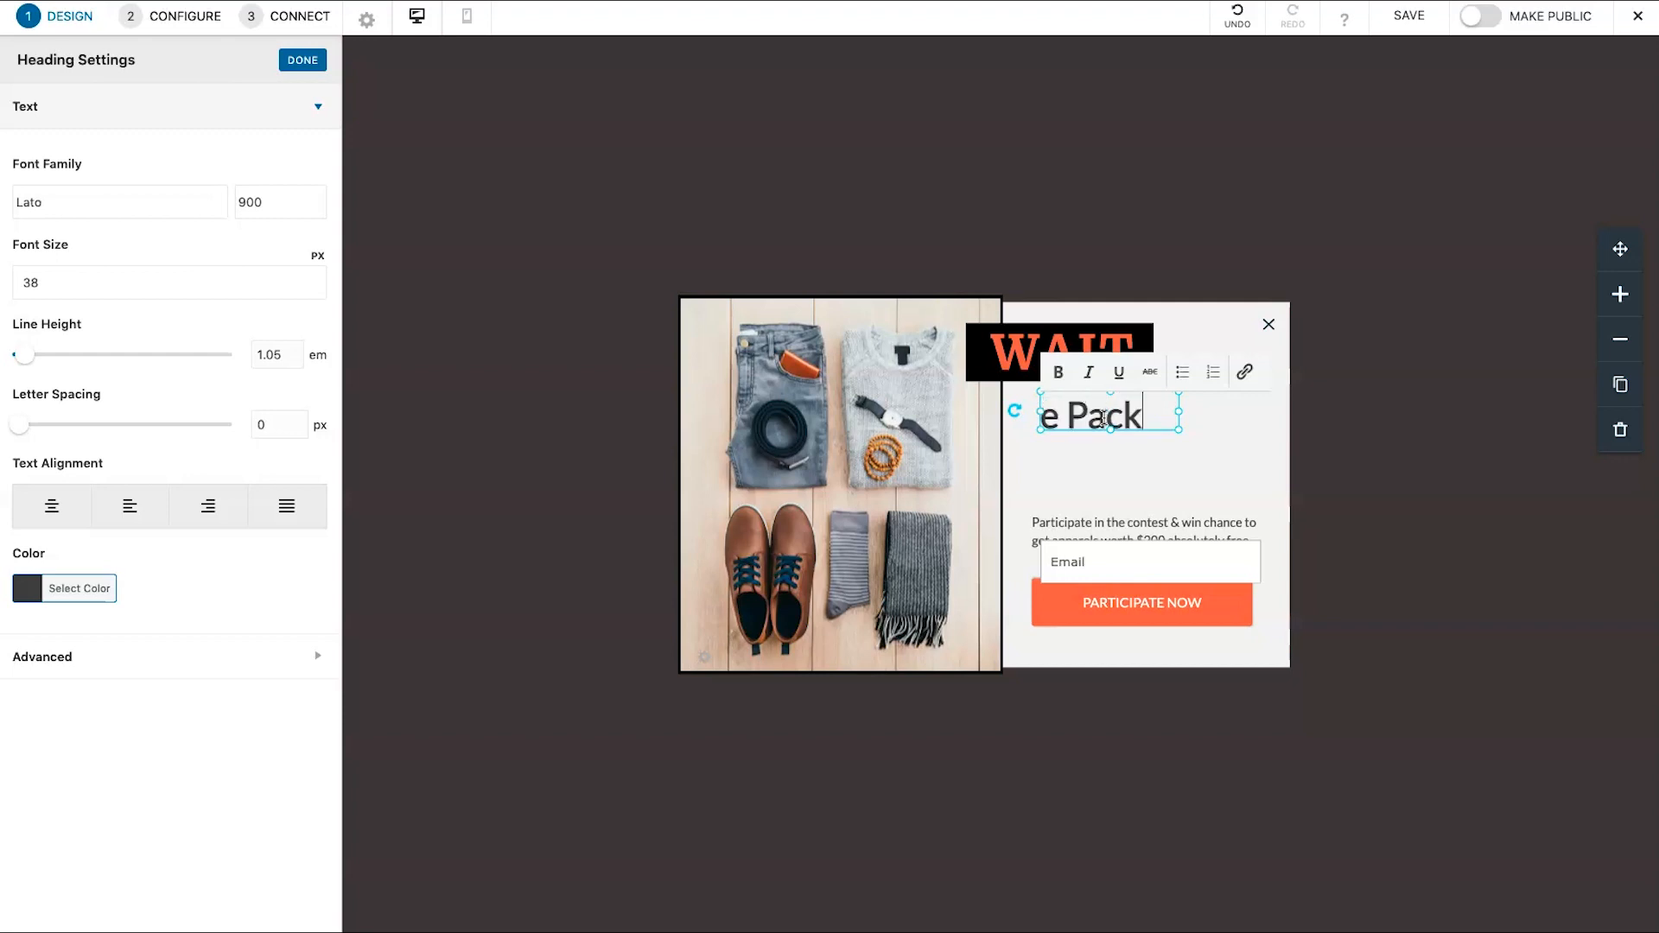
left_click_drag(1179, 431, 1268, 506)
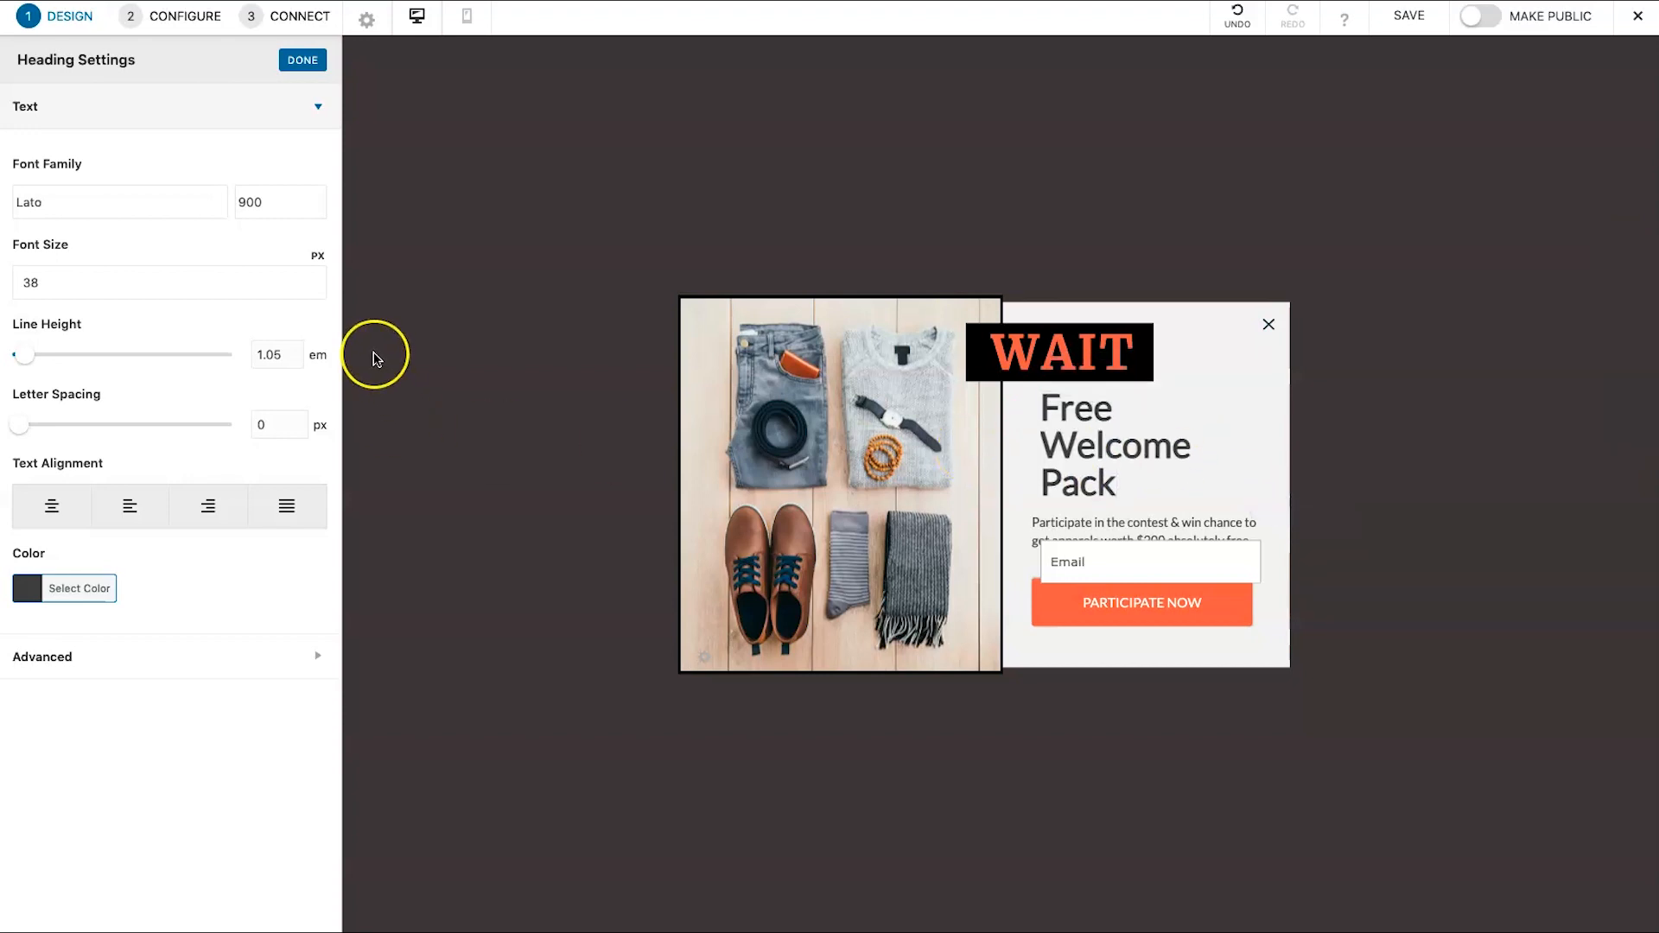
- Set the "Claim Your Free Welcome Pack" heading to 25 px and center its text
left_click(223, 287)
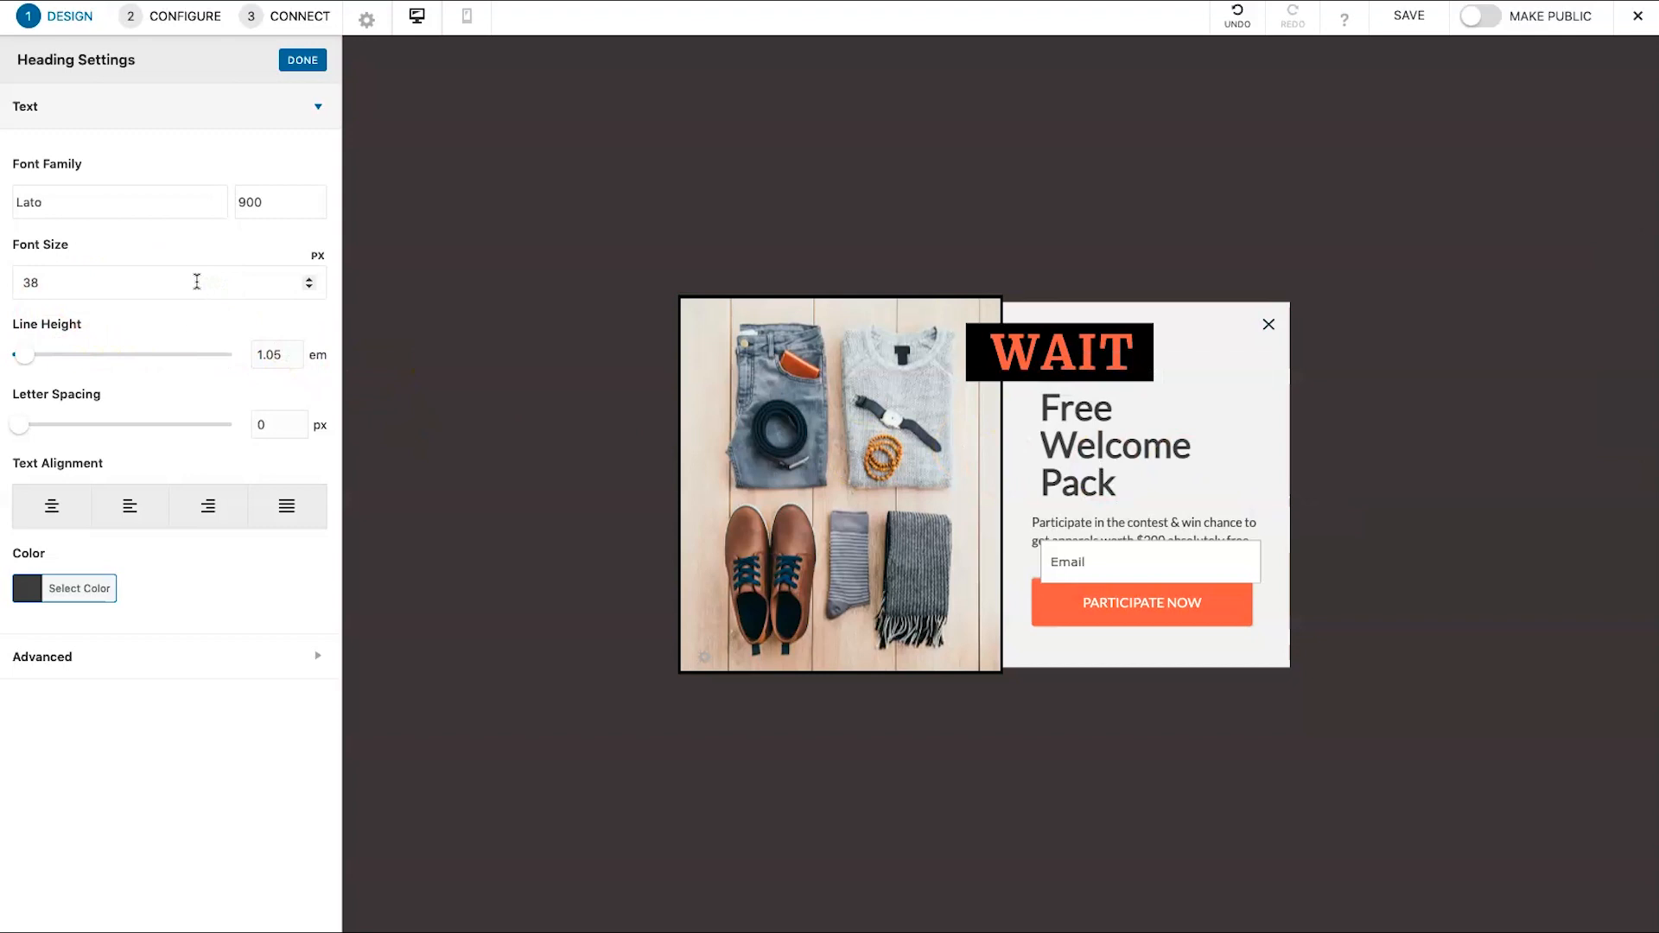
type("25")
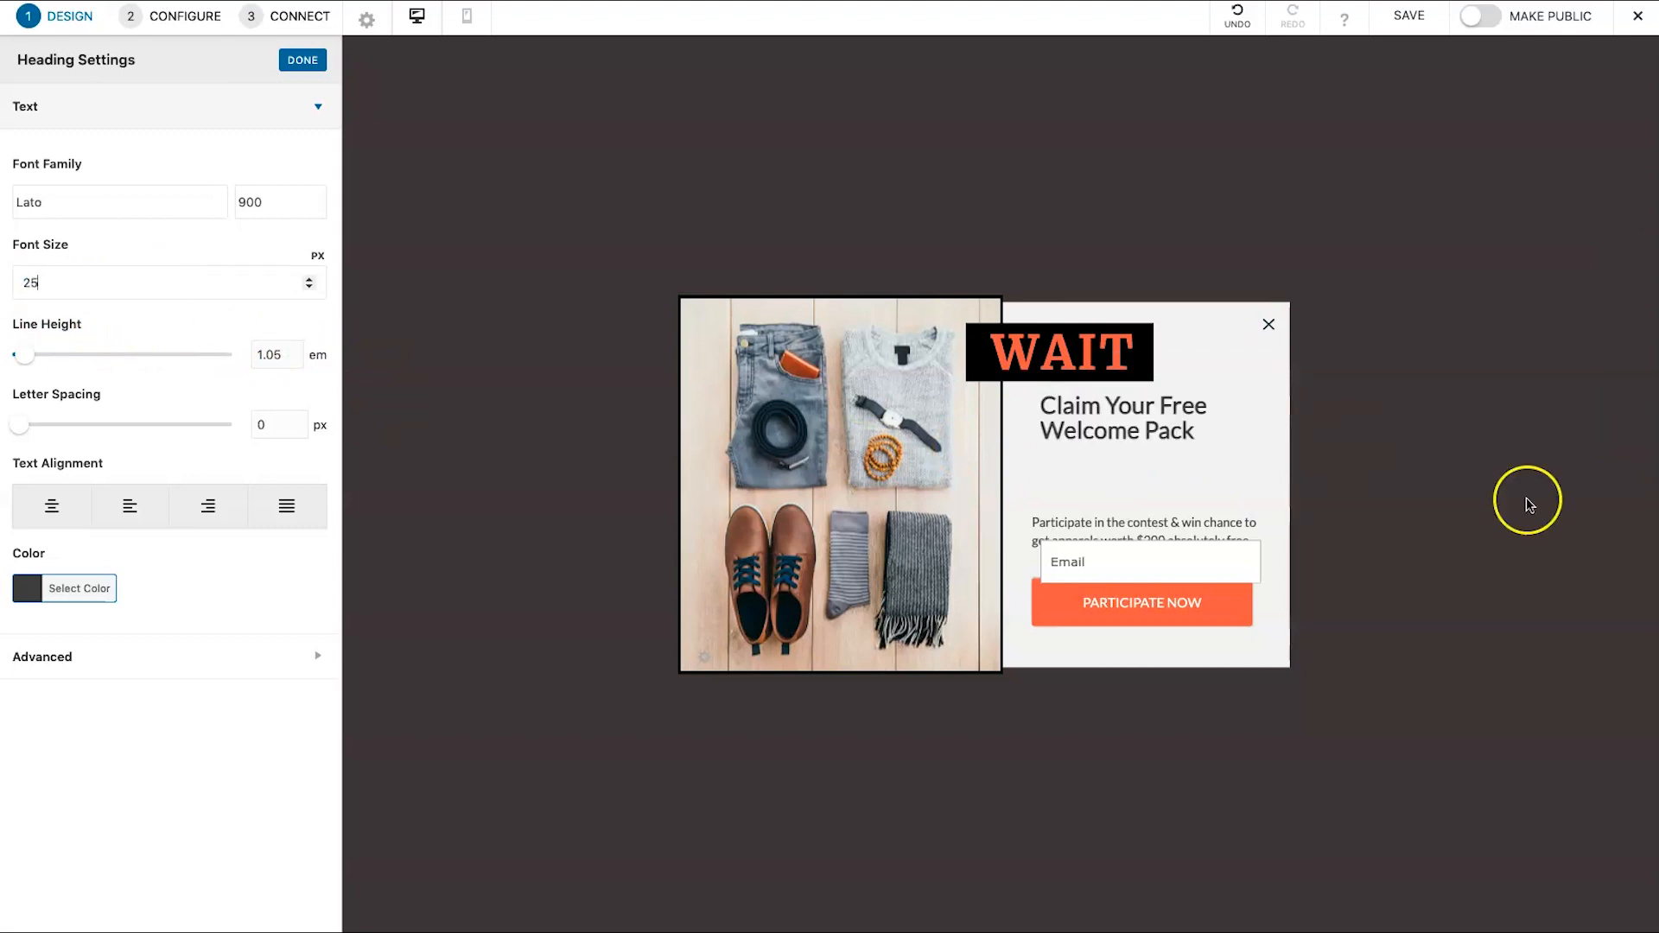
left_click_drag(1117, 431, 1130, 460)
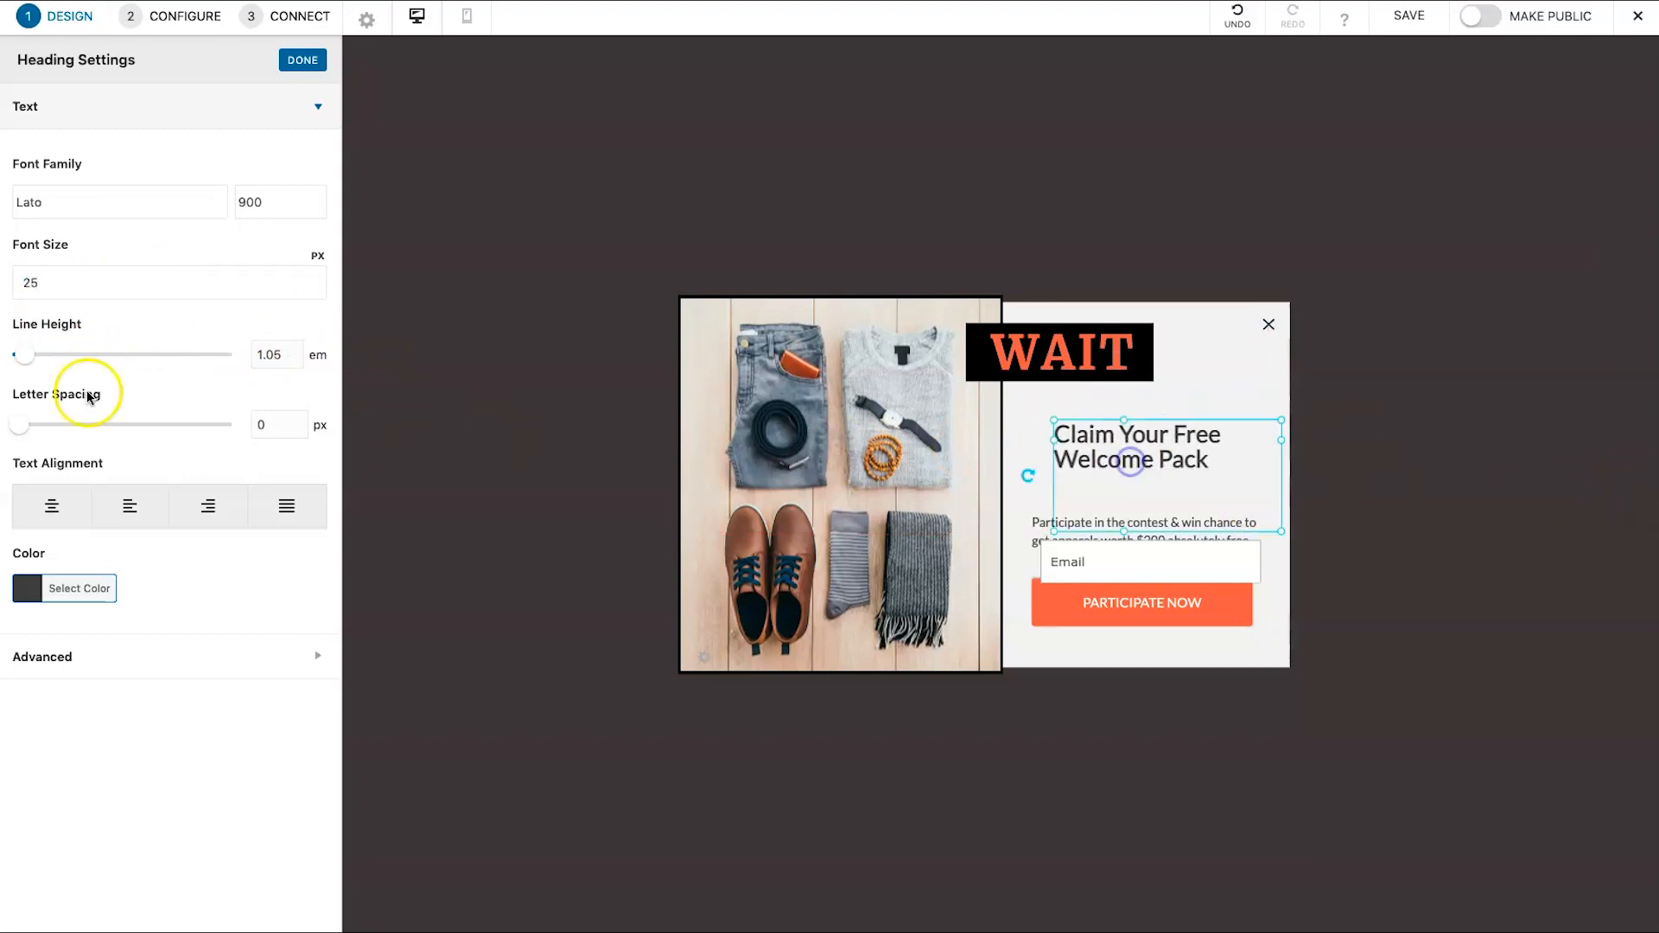
left_click_drag(1106, 466, 1092, 498)
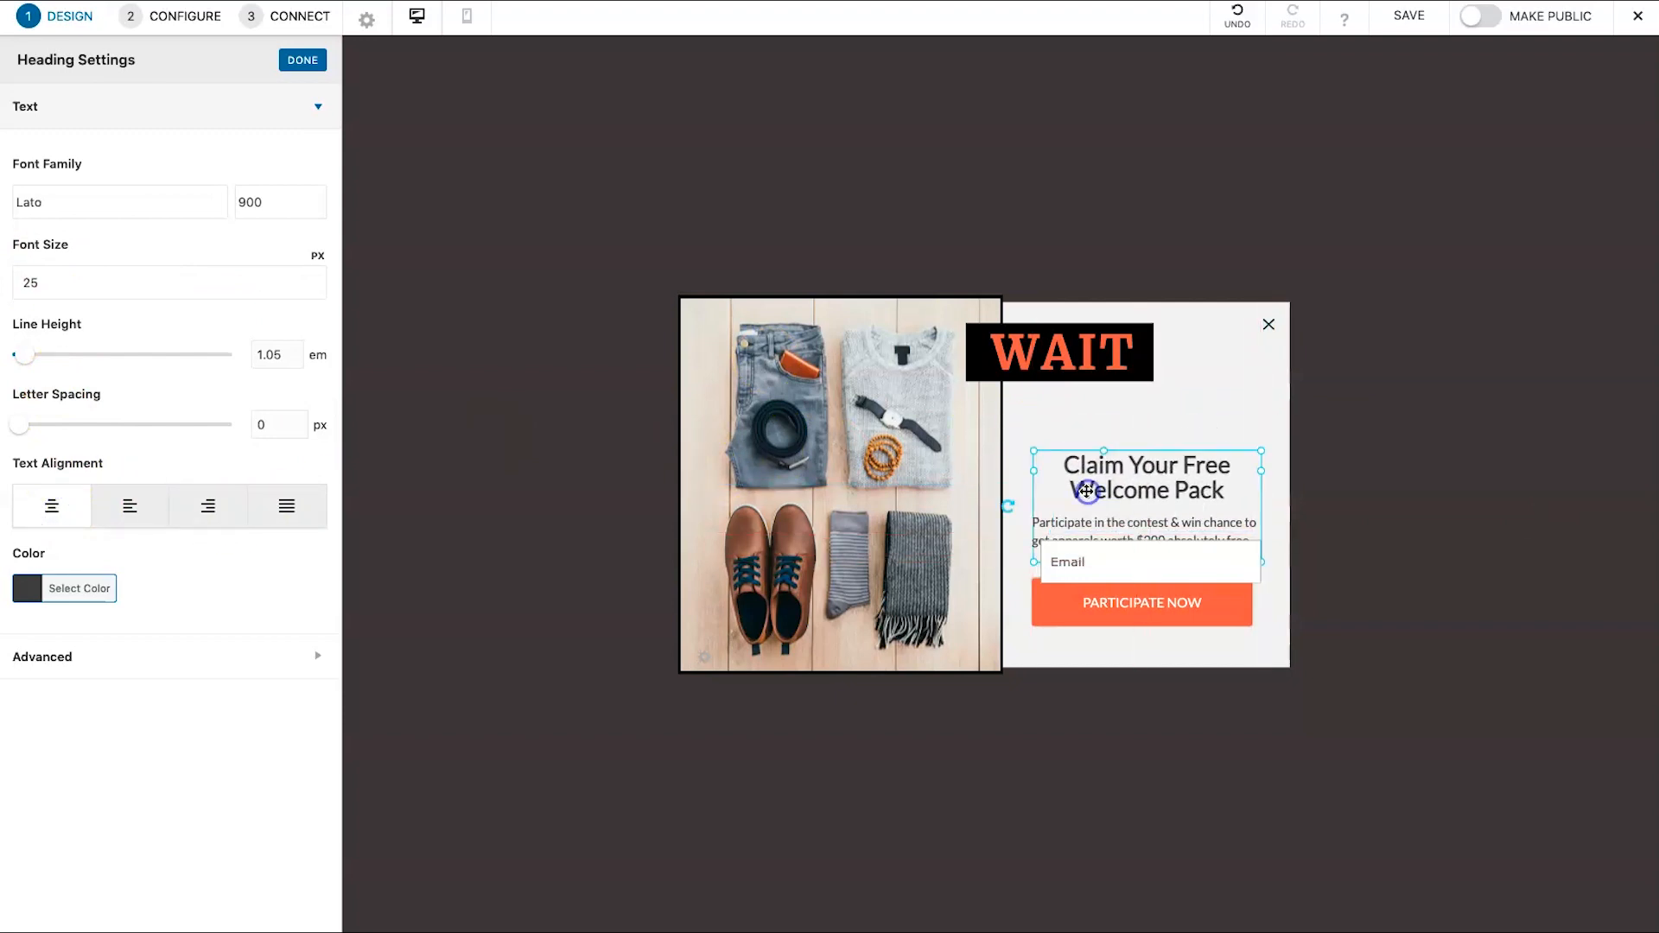
- Increase the "Claim Your Free Welcome Pack" font size to span the popup's text area and move the heading up beneath WAIT
left_click(311, 280)
left_click(311, 279)
left_click(312, 279)
left_click(312, 279)
left_click(313, 278)
left_click(313, 278)
left_click(315, 278)
left_click(314, 279)
left_click(314, 278)
left_click(1461, 556)
left_click_drag(1169, 493, 1158, 430)
- Move the contest description directly beneath the heading and replace its text with "Enter Your Name and Email Below to Collect"
left_click_drag(1148, 522, 1145, 470)
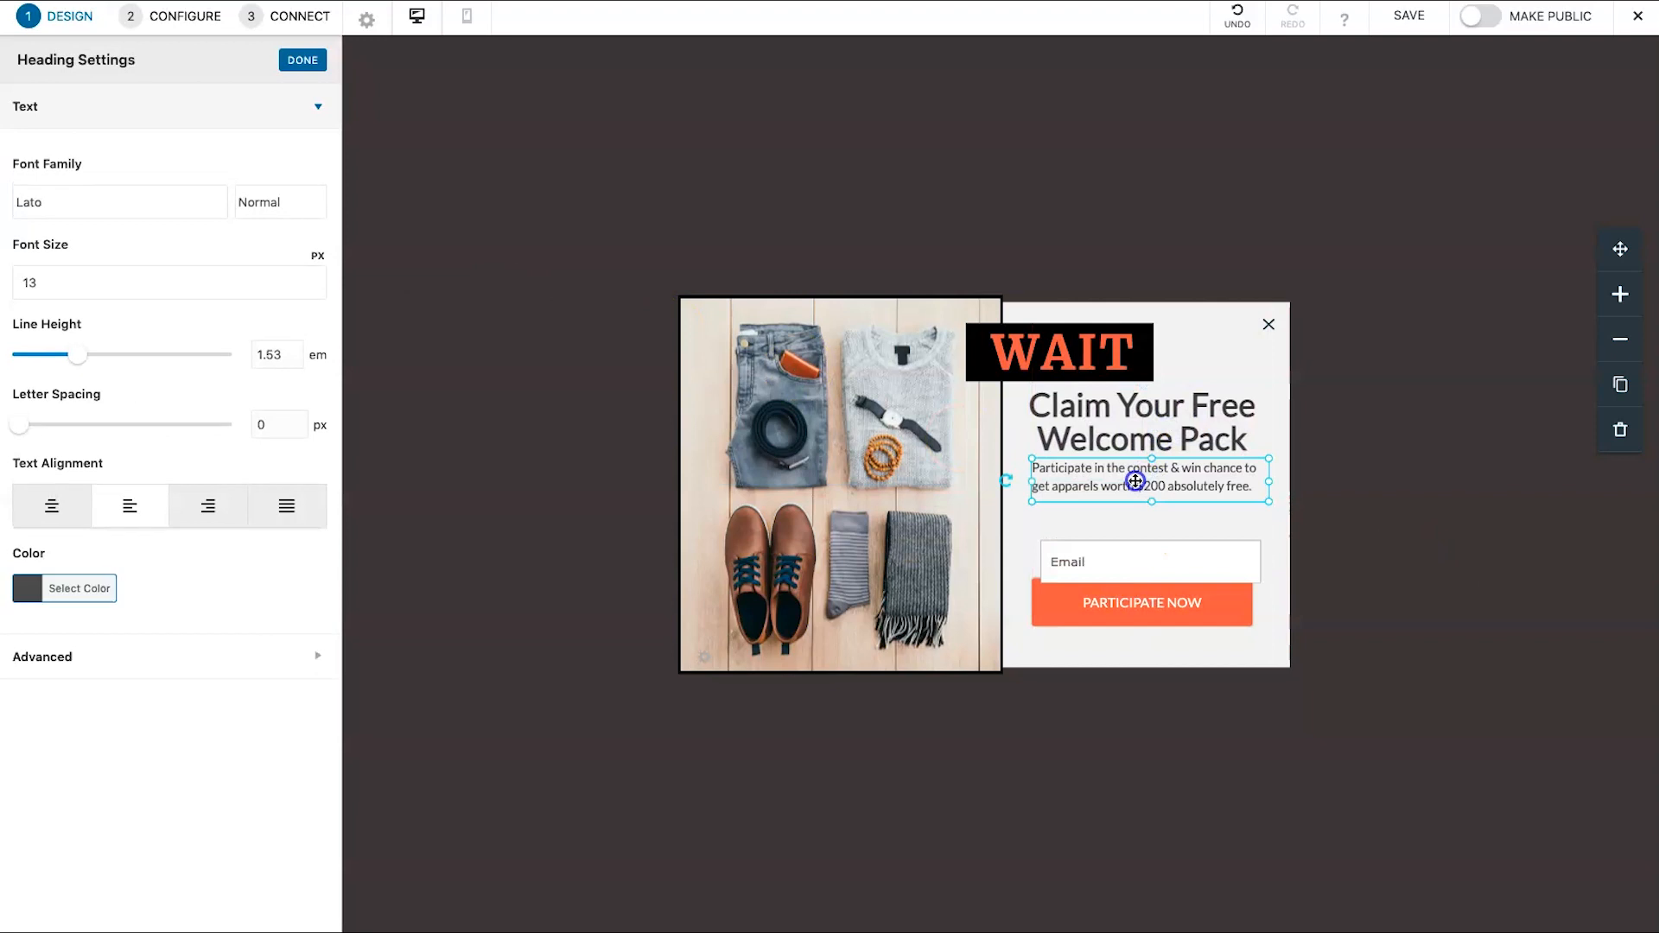
triple_click(1135, 479)
key("ctrl+a")
type("E")
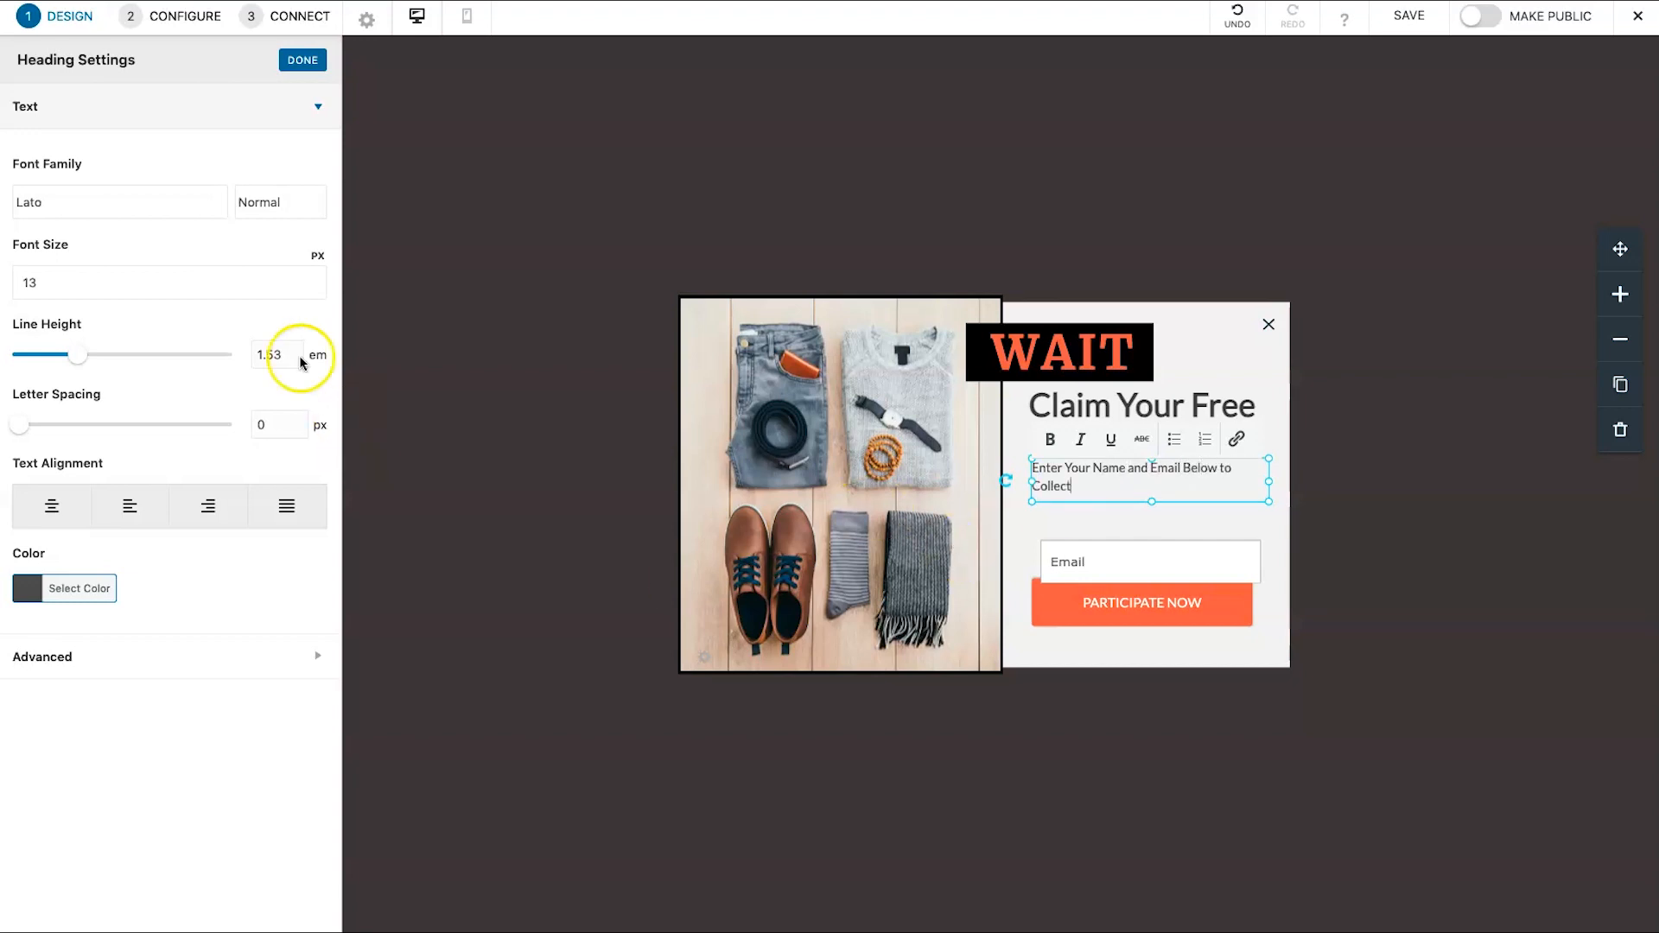
- Set the "Enter Your Name and Email Below to Collect" text to 12 px and center it
left_click(204, 288)
left_click(308, 288)
left_click(308, 281)
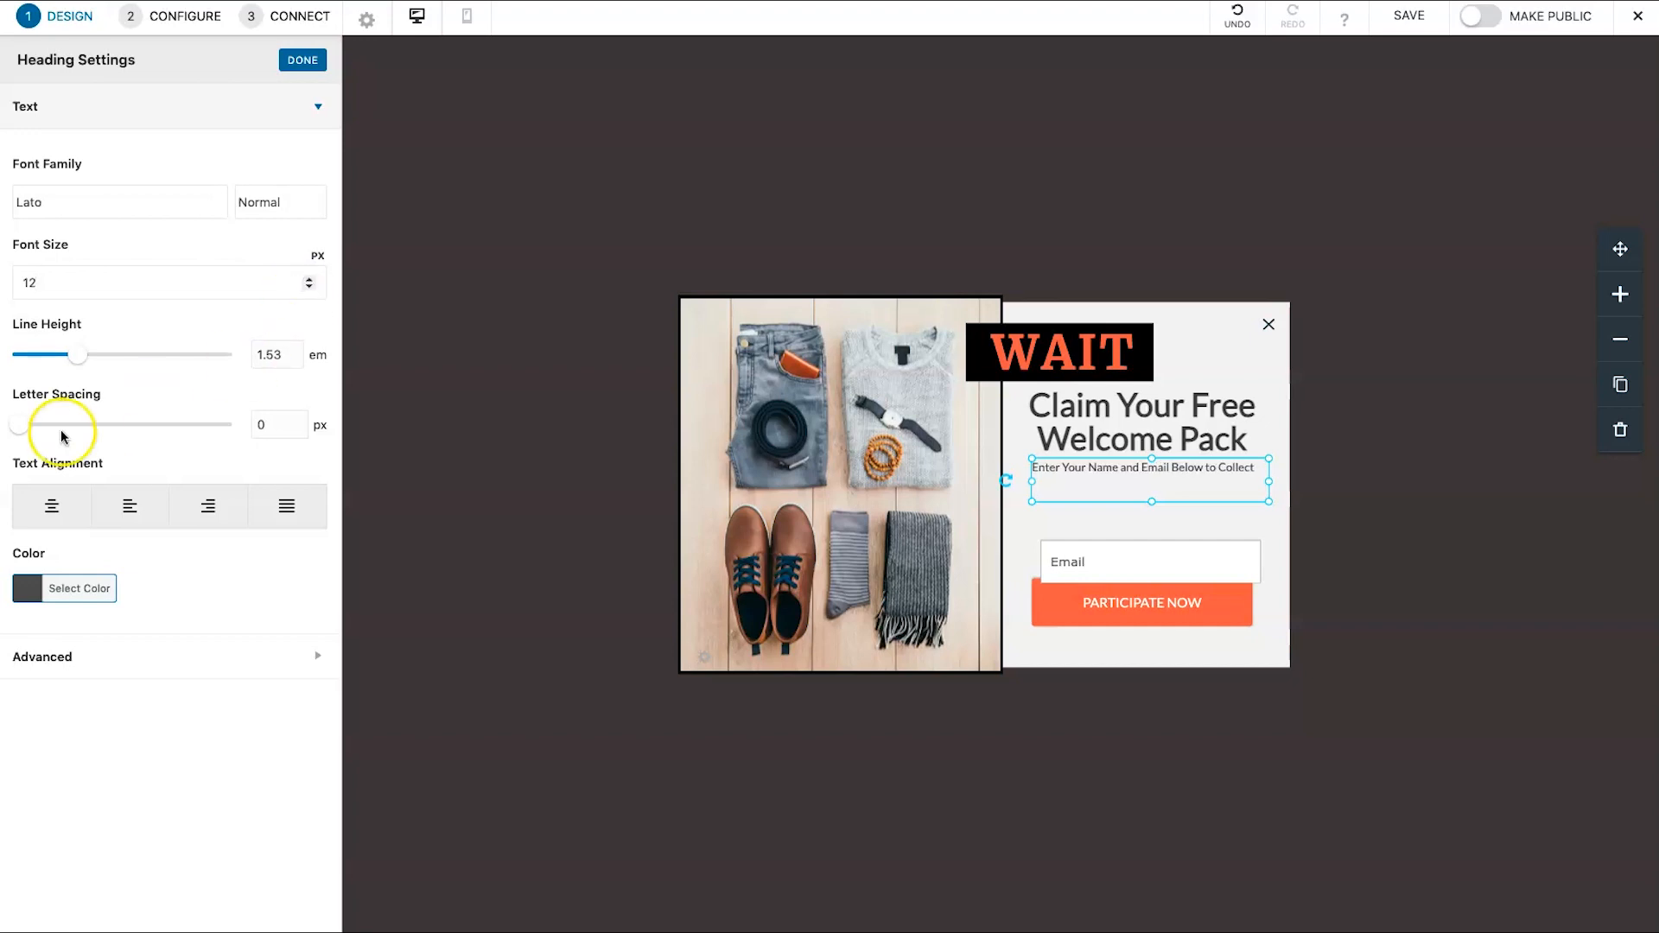
left_click(67, 507)
- Add a Name field above the Email field and align both fields with the PARTICIPATE NOW button in an evenly spaced column
left_click(1235, 556)
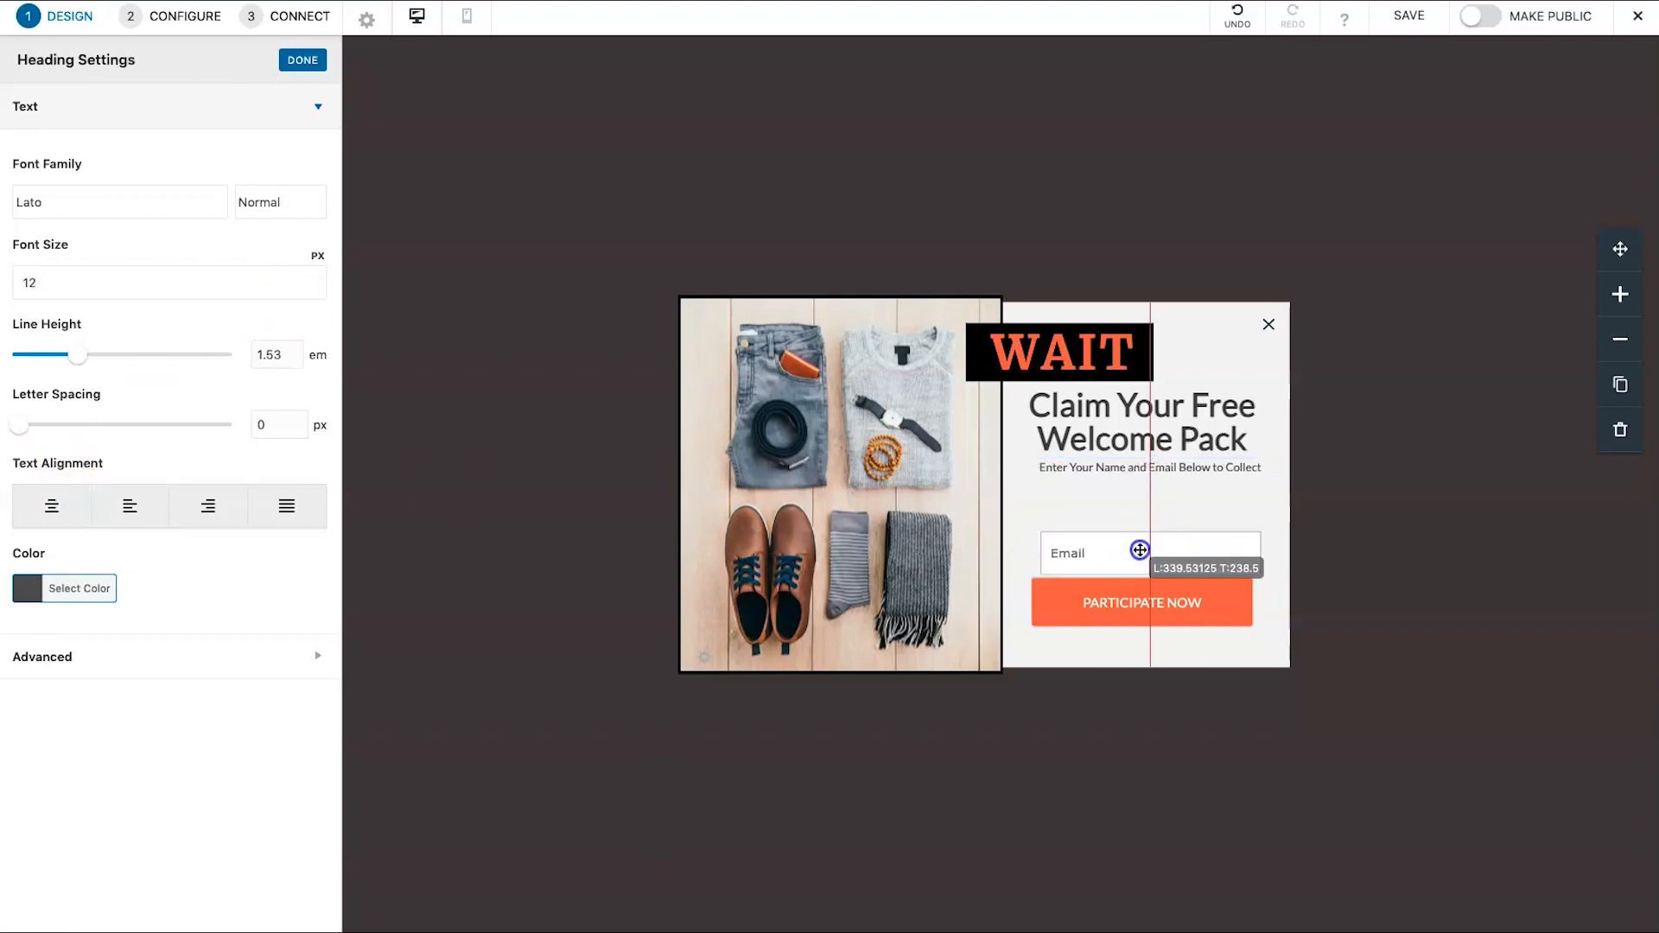
left_click(1293, 571)
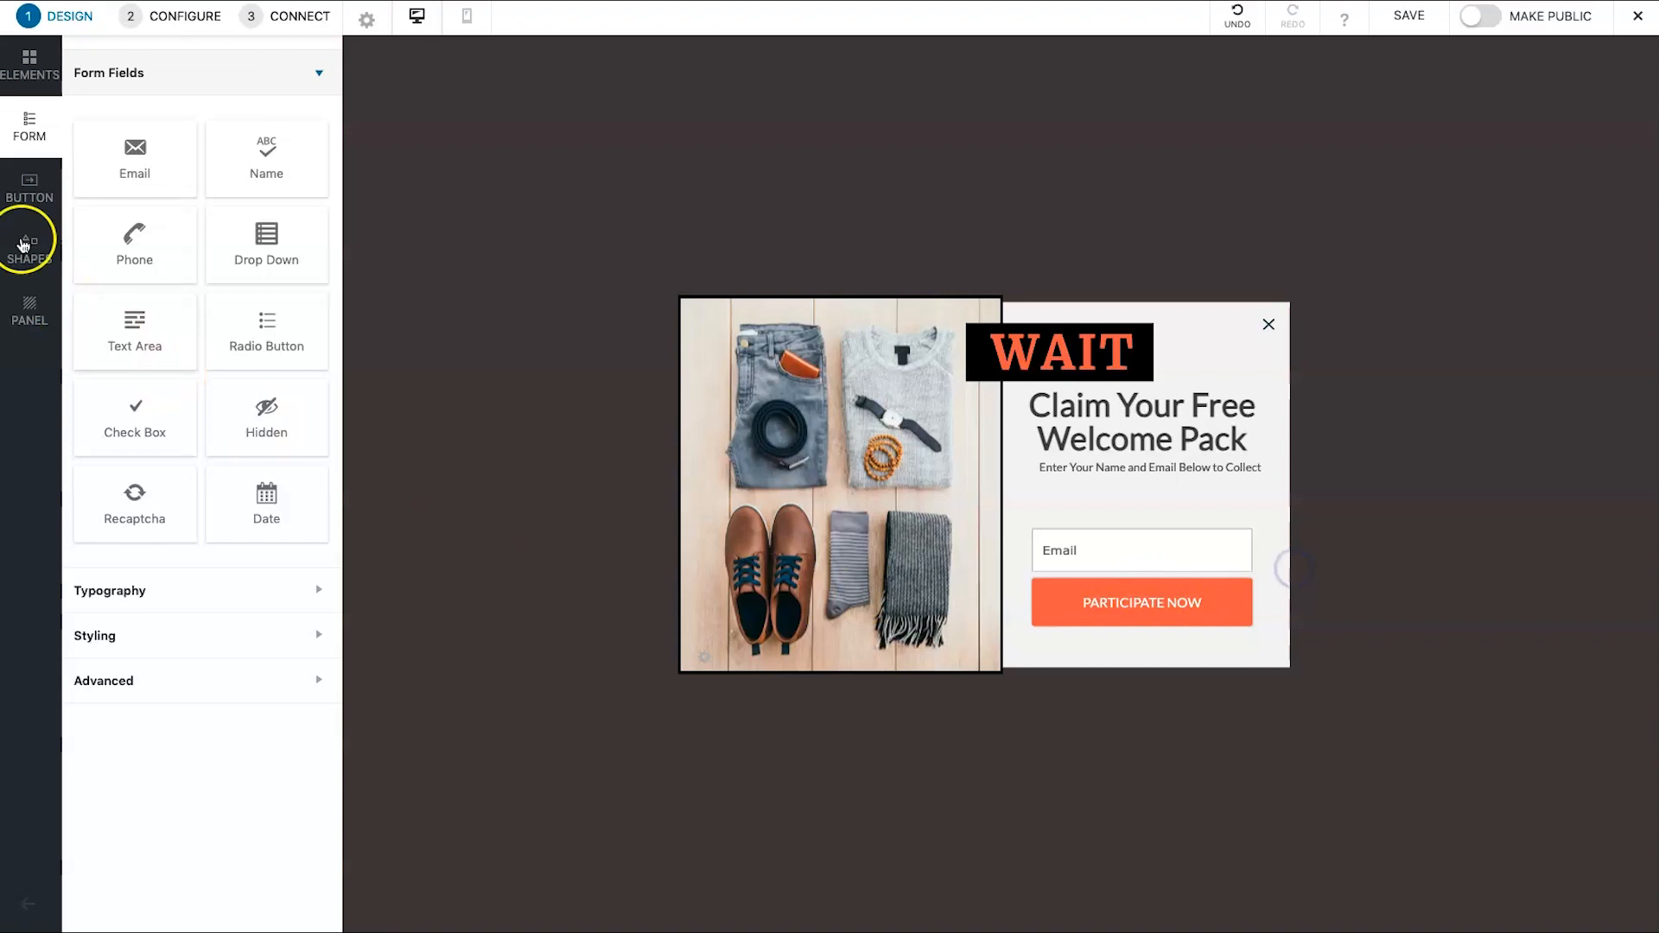
left_click_drag(278, 174, 1039, 491)
mouse_move(1111, 604)
left_mouse_down()
mouse_move(1115, 622)
mouse_move(1109, 575)
left_mouse_up()
left_click_drag(1104, 511, 1104, 519)
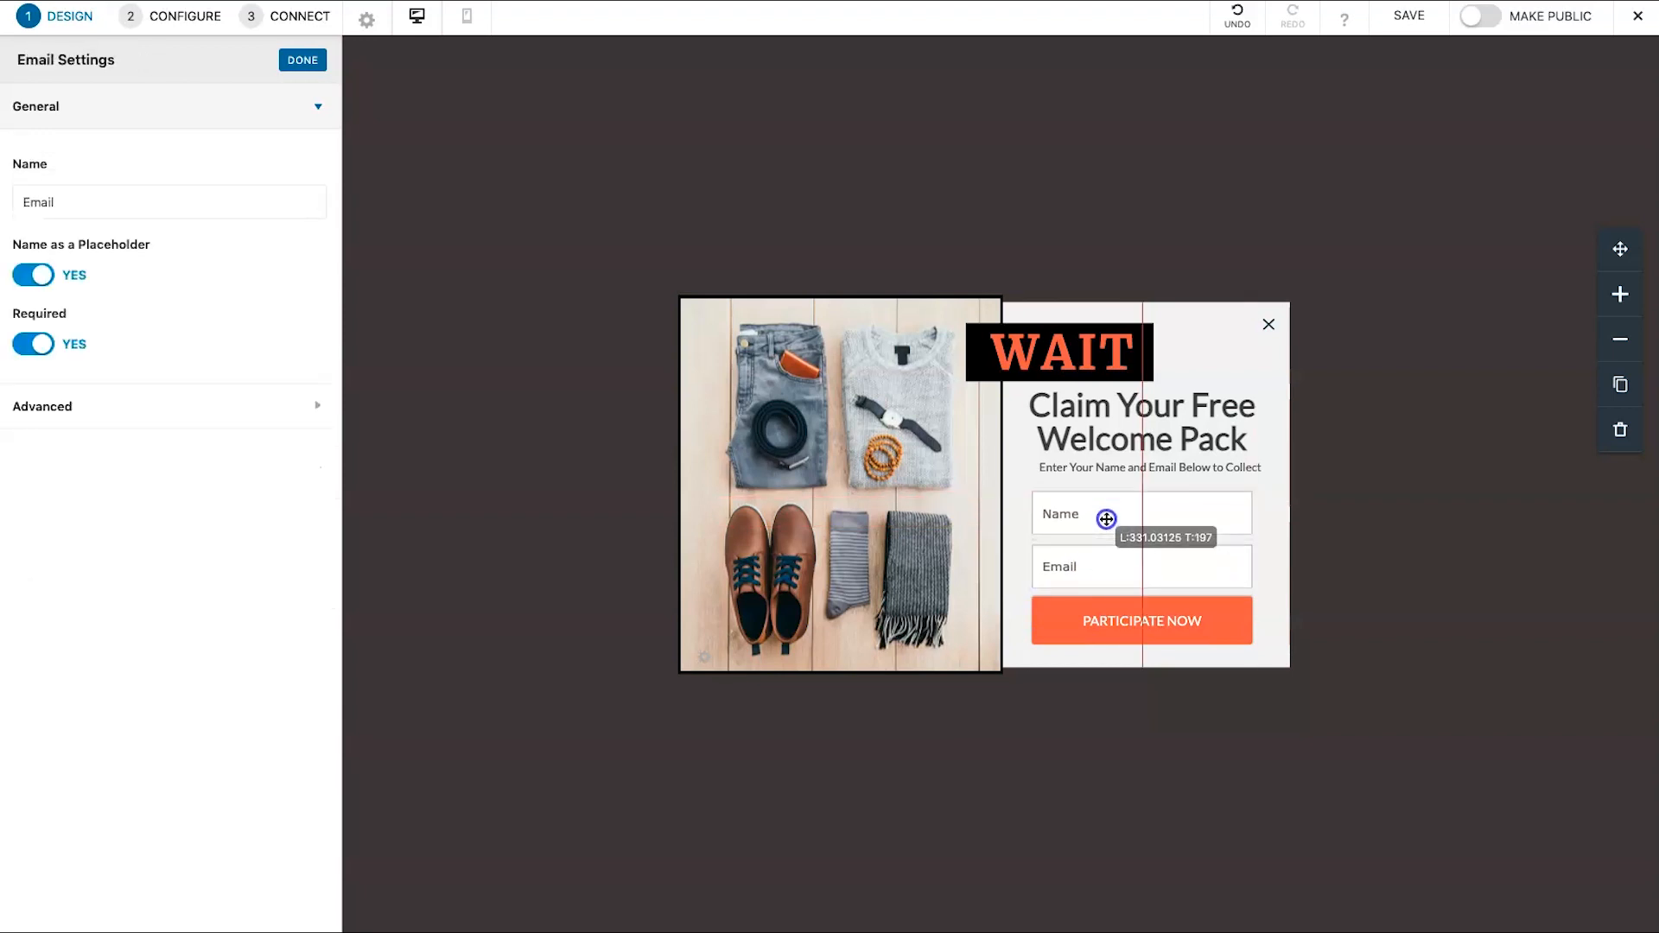
left_click(1123, 602)
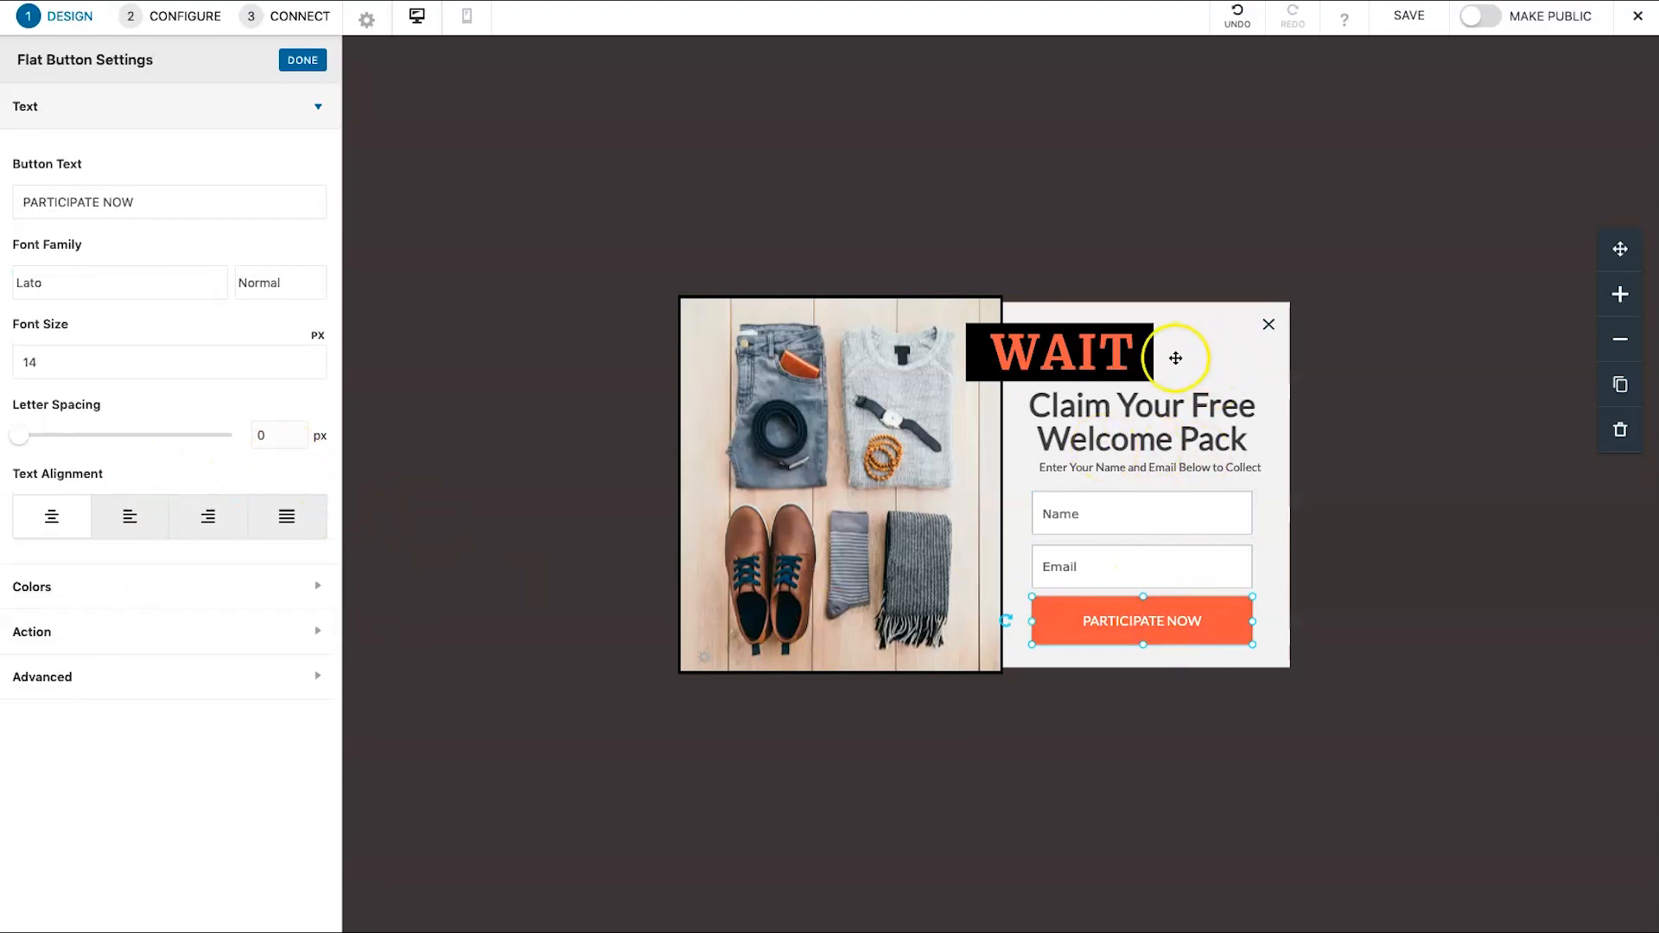
- Slightly reduce the "Claim Your Free Welcome Pack" font size and recenter the heading above the form
left_click(1128, 417)
left_click(304, 288)
left_click(304, 288)
left_click(1382, 525)
left_click_drag(1152, 423, 1156, 430)
left_click(566, 507)
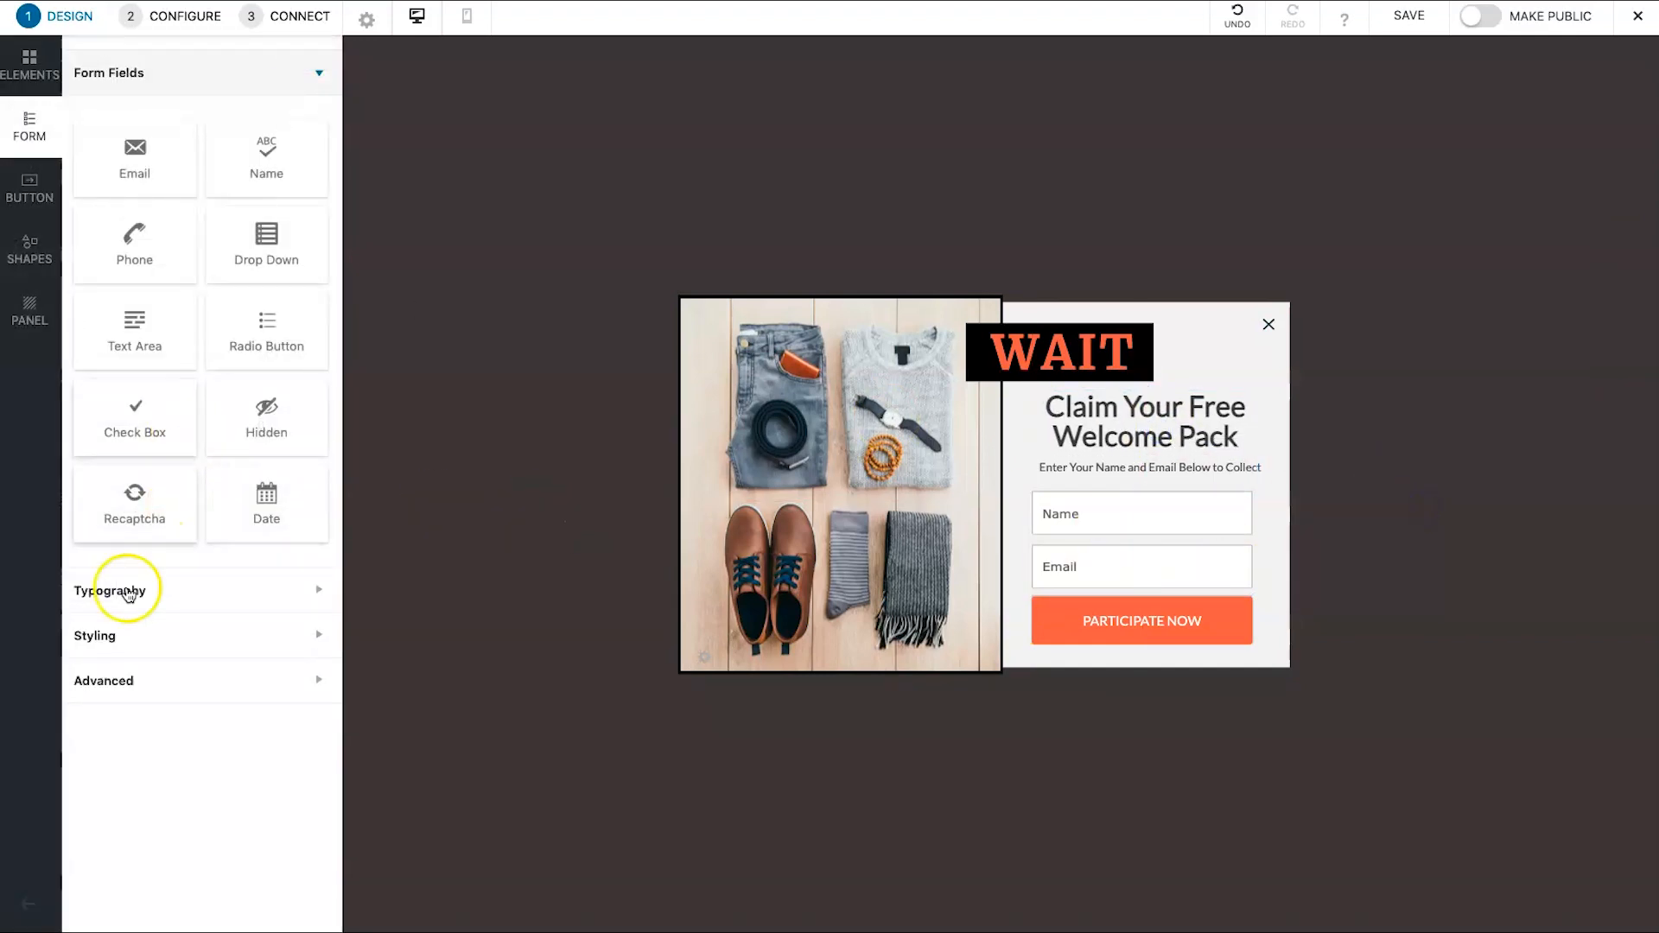
- Set the PARTICIPATE NOW button's field action to Submit & Go to URL and select its successful submission message text
left_click(1123, 635)
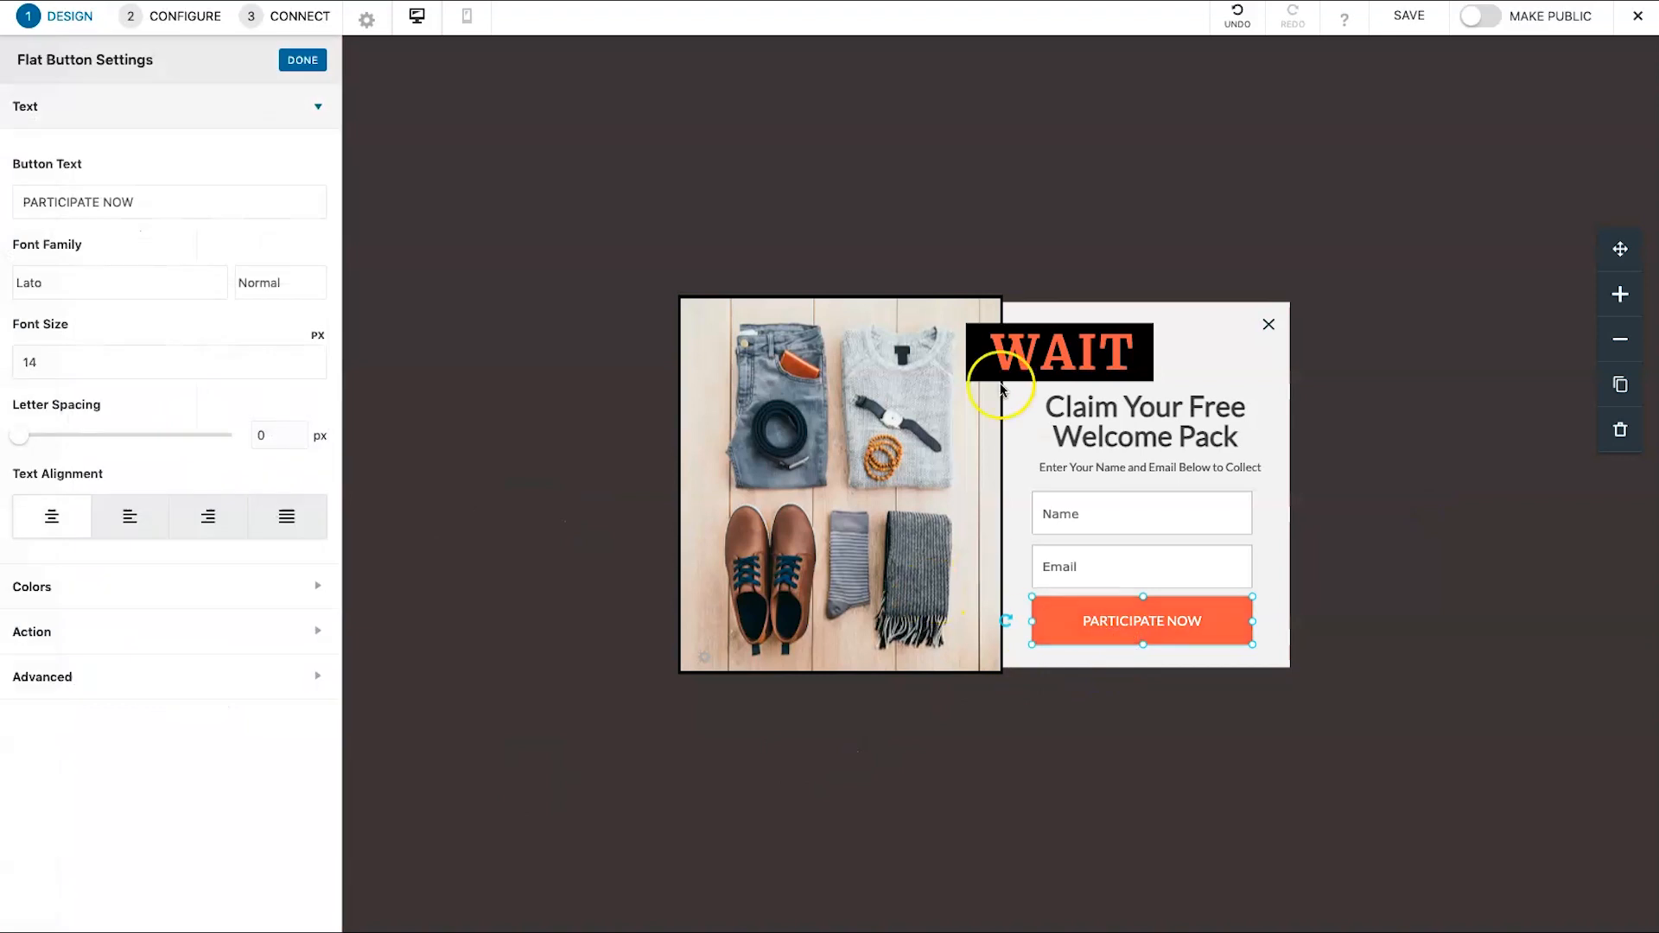
left_click(141, 635)
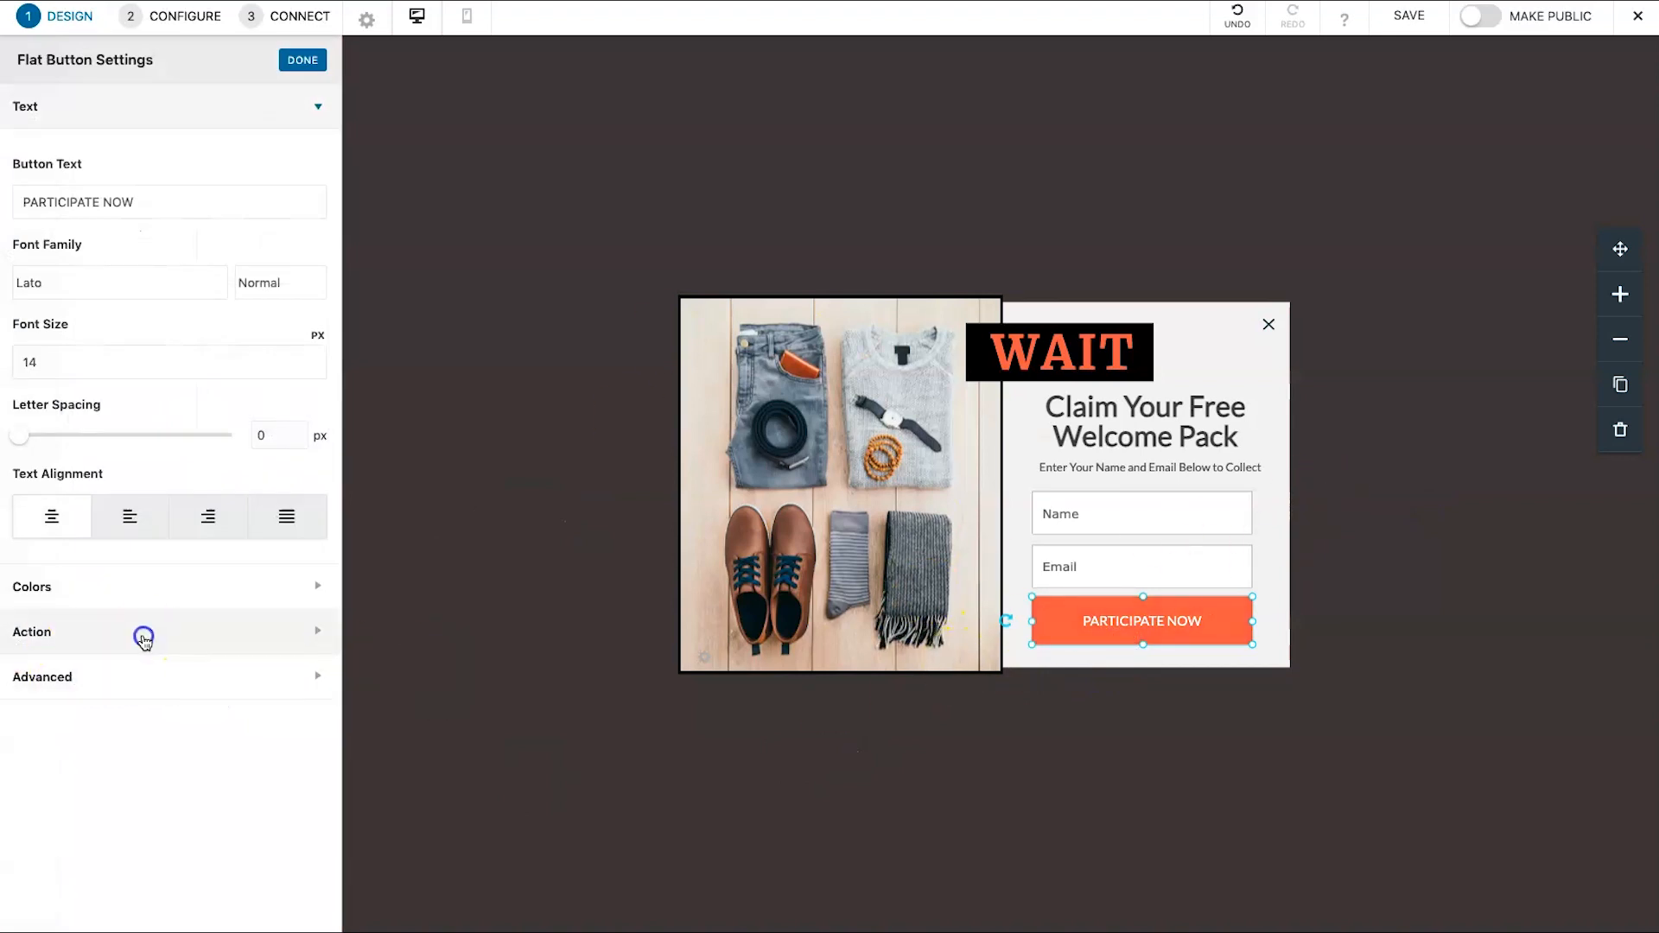
left_click(75, 295)
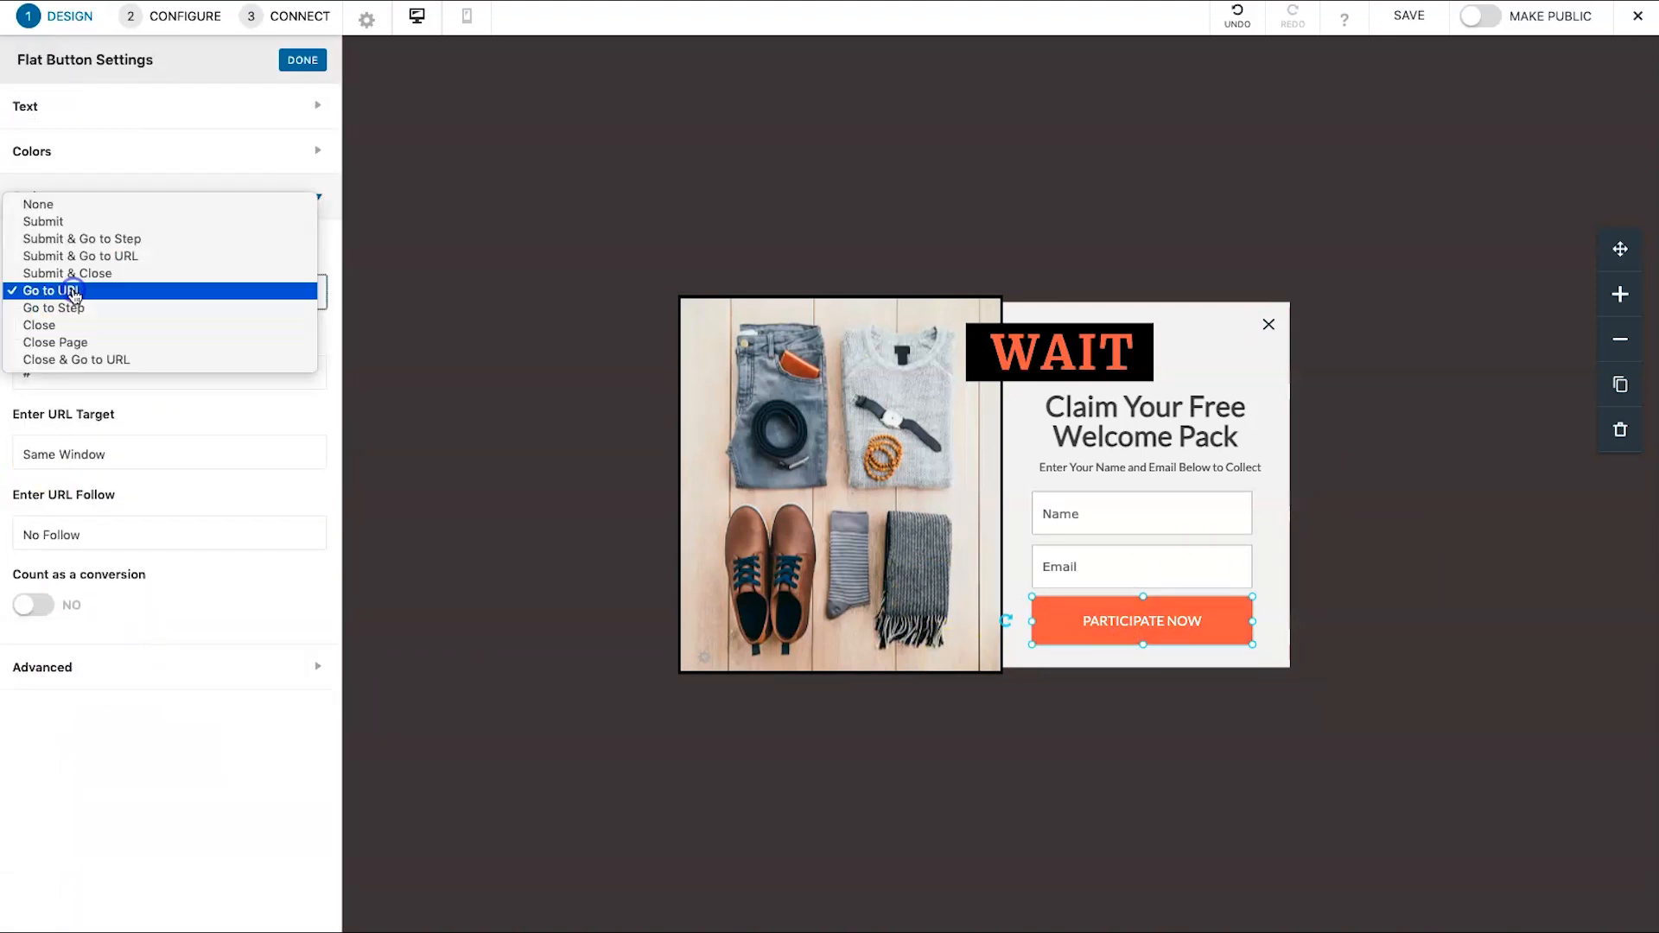
left_click(78, 225)
left_click(185, 422)
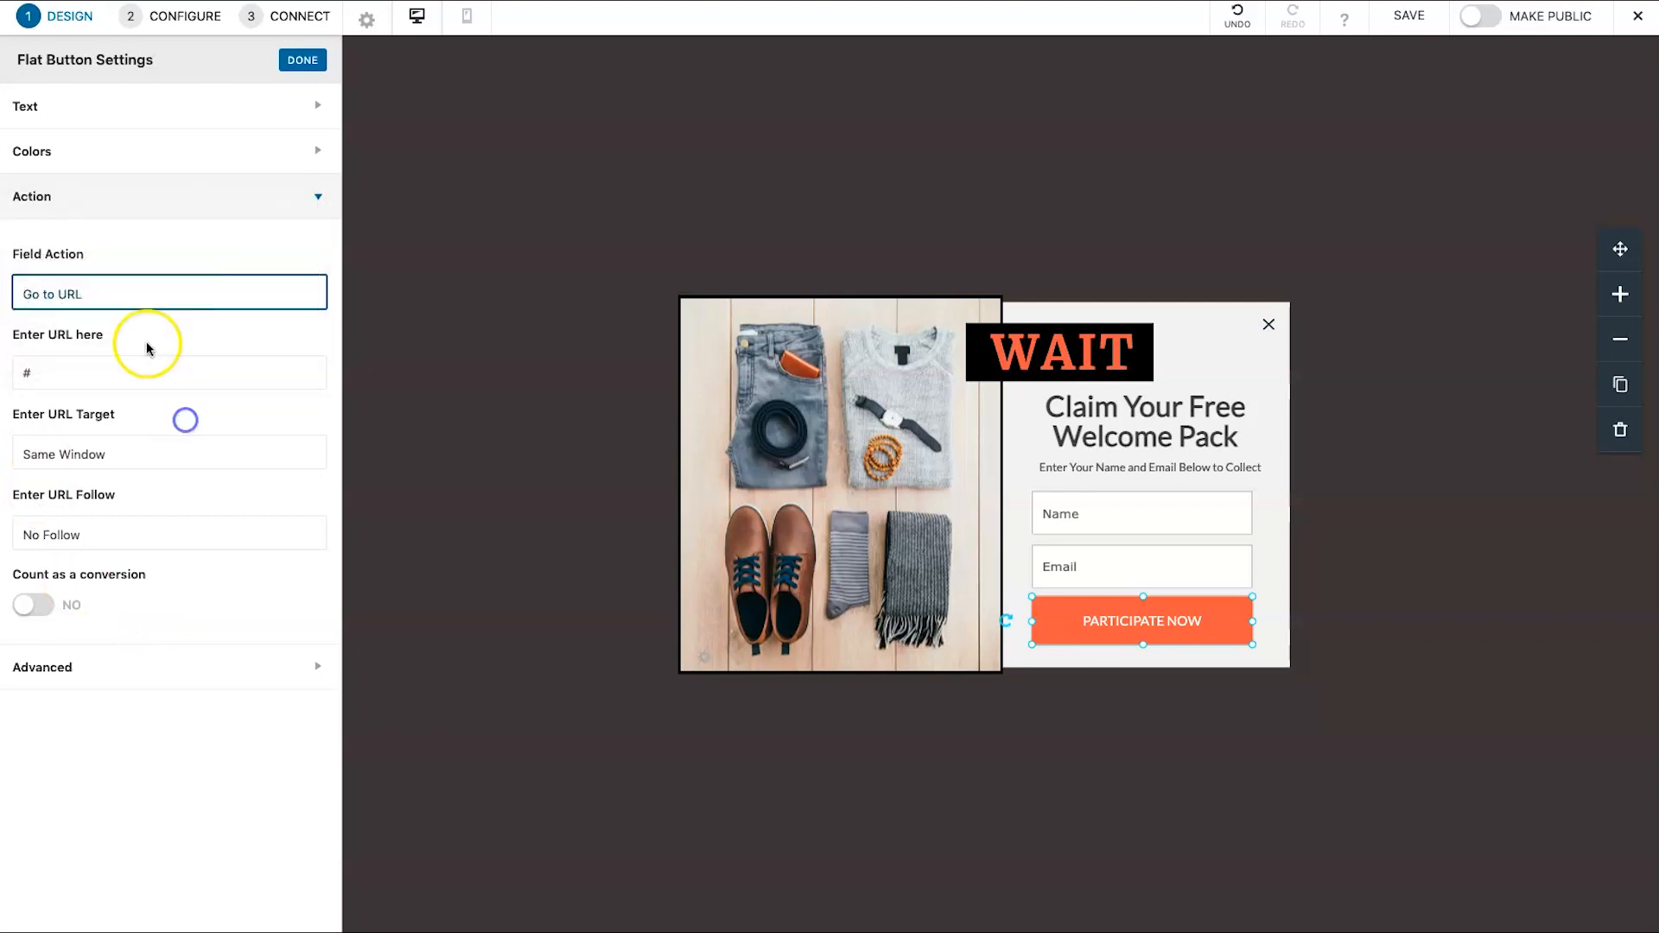
left_click(85, 294)
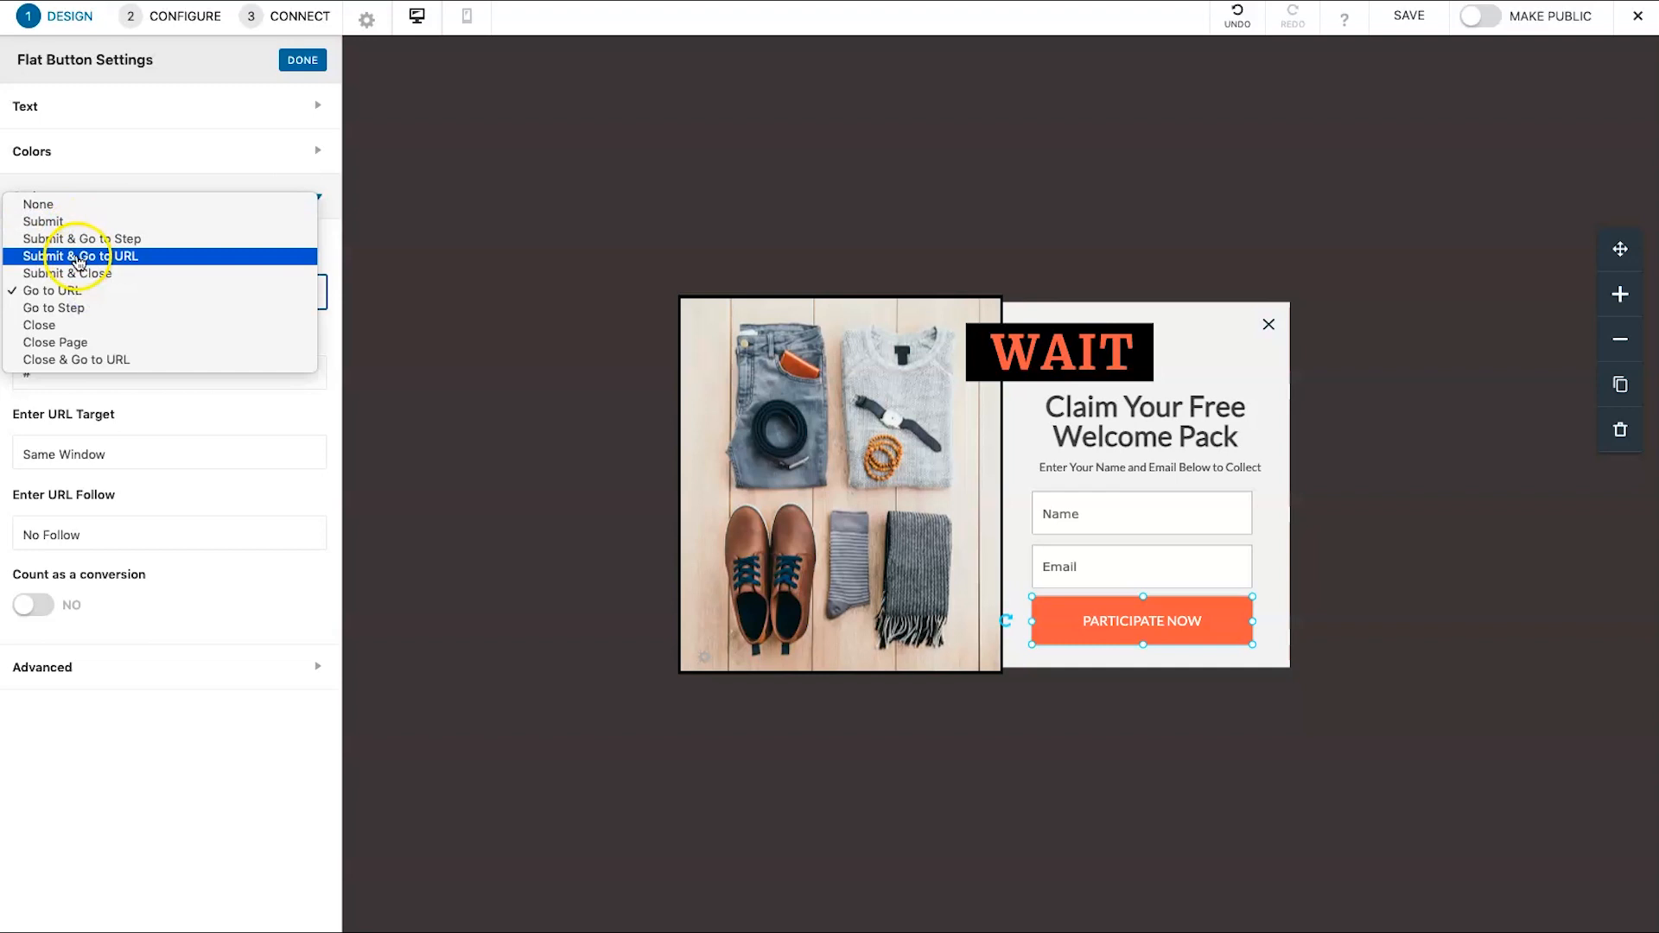
left_click(78, 256)
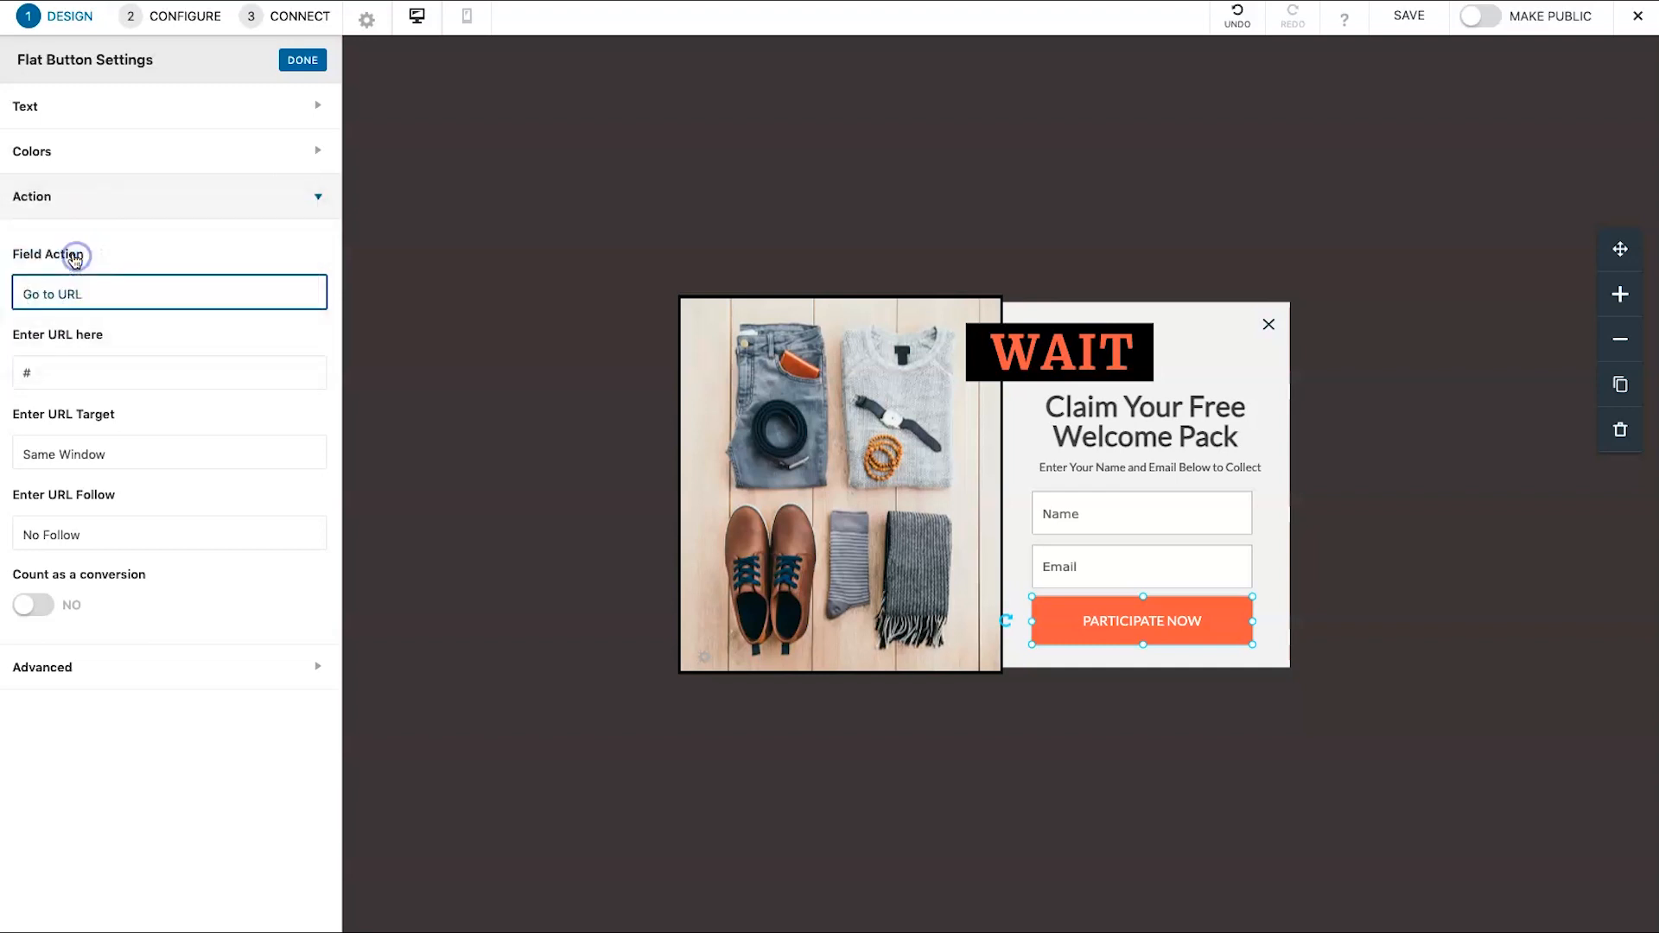
triple_click(128, 372)
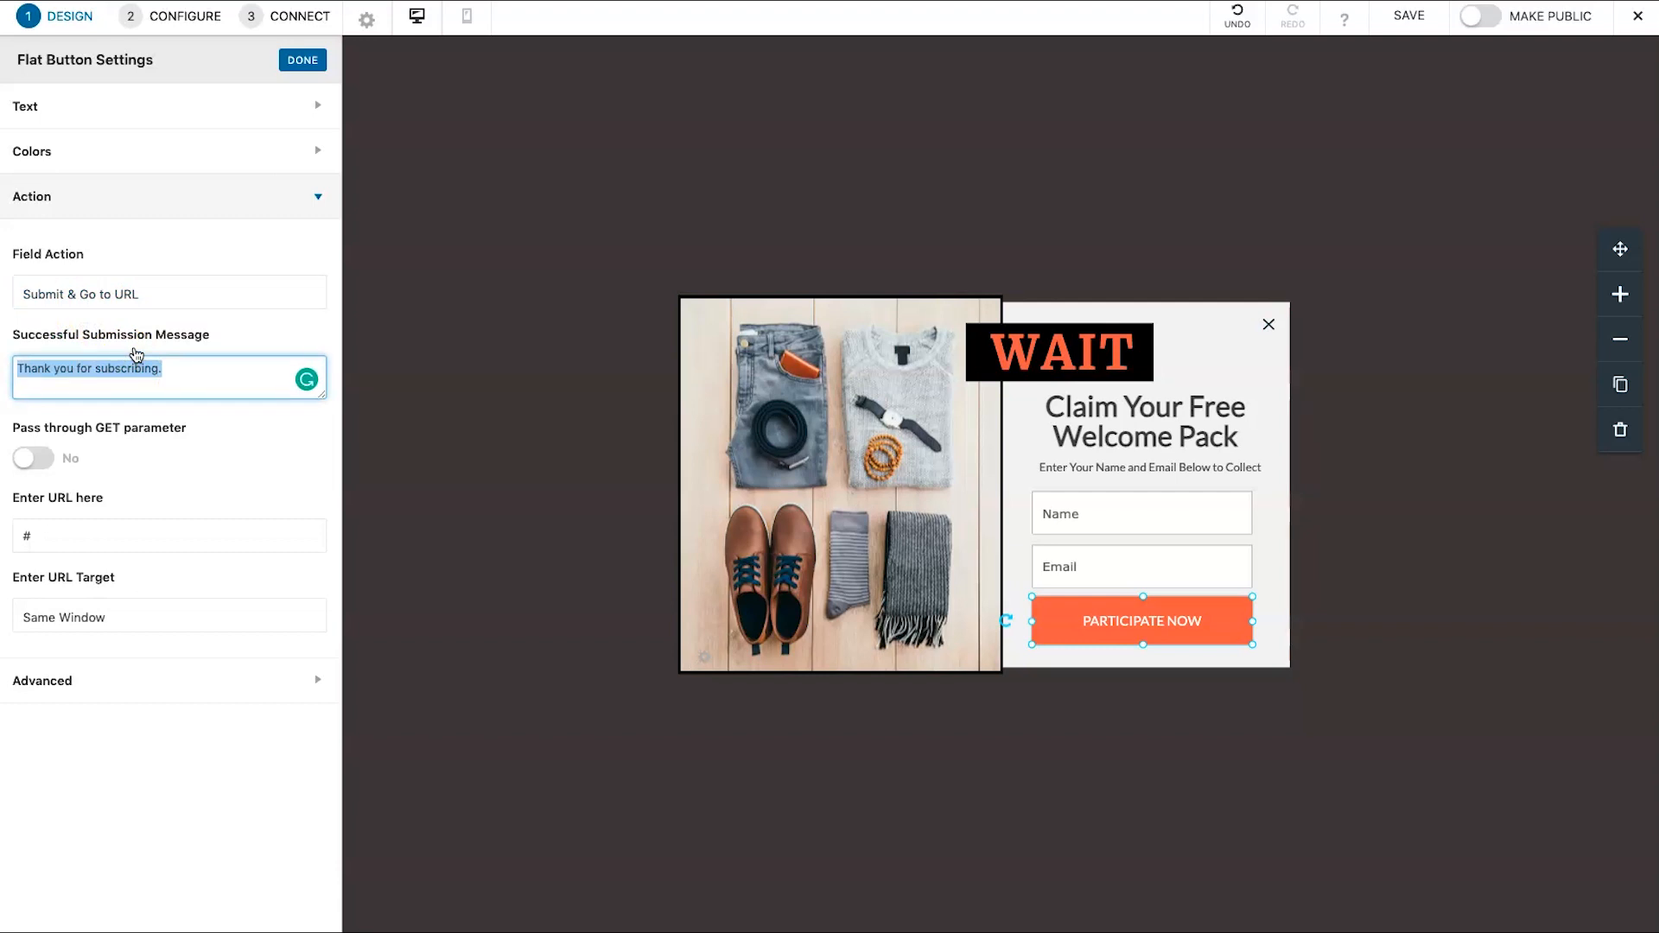
- Shift the "Claim Your Free Welcome Pack" heading and the line beneath it slightly down towards the Name field
triple_click(52, 535)
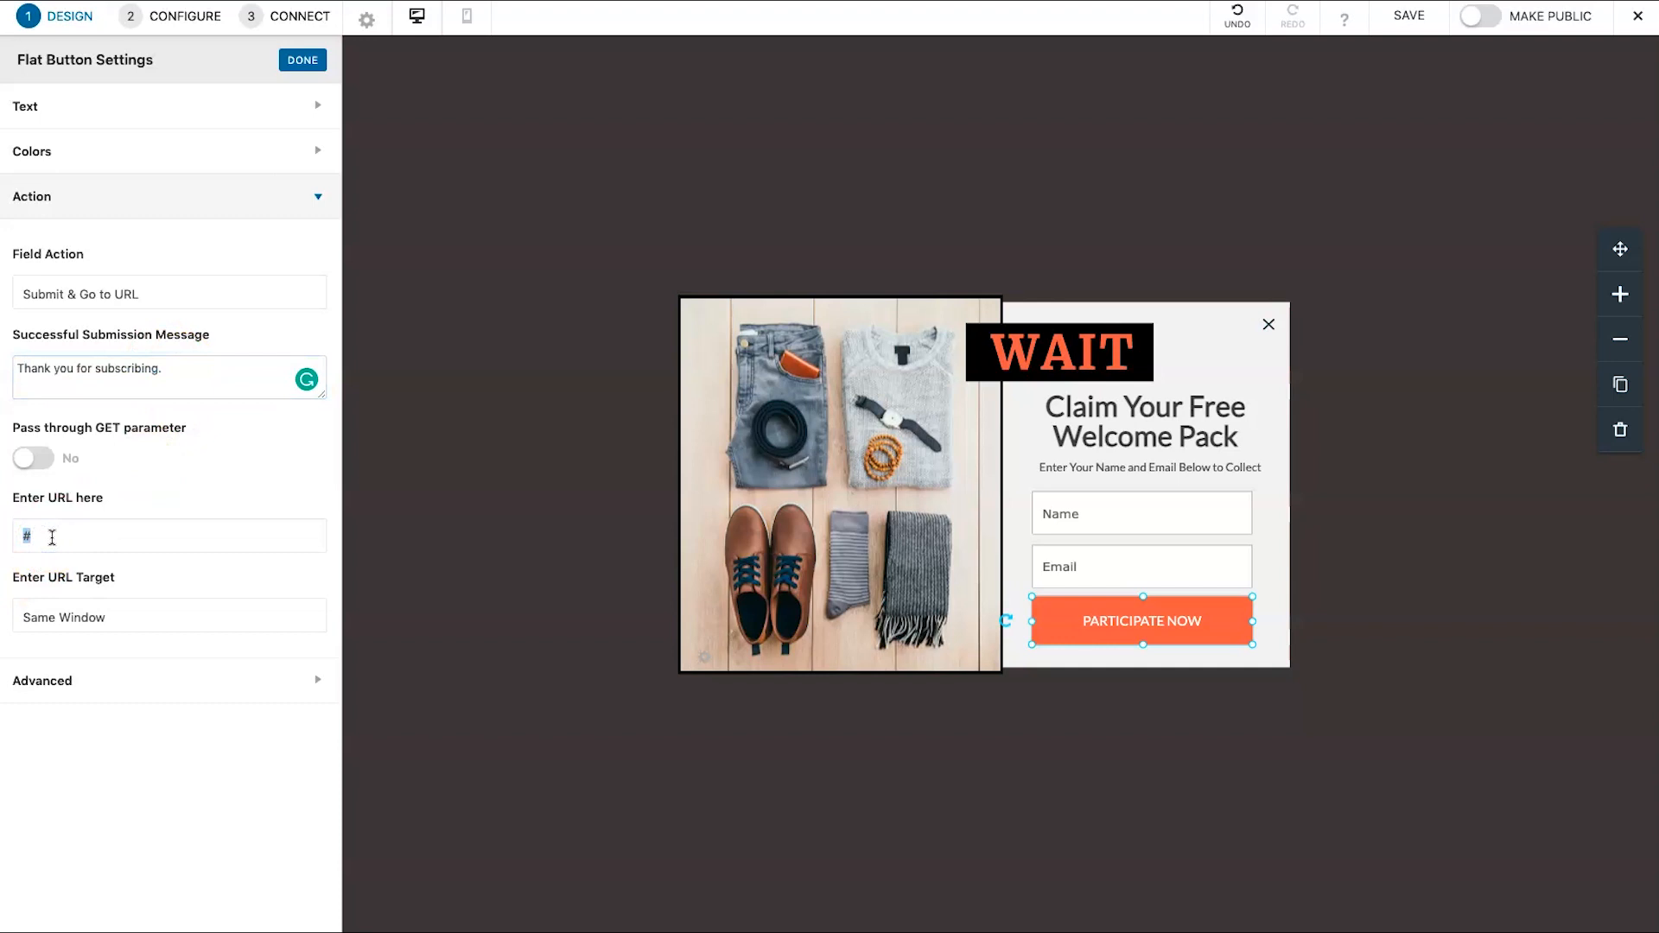
left_click_drag(1129, 469, 1126, 447)
left_click(1377, 504)
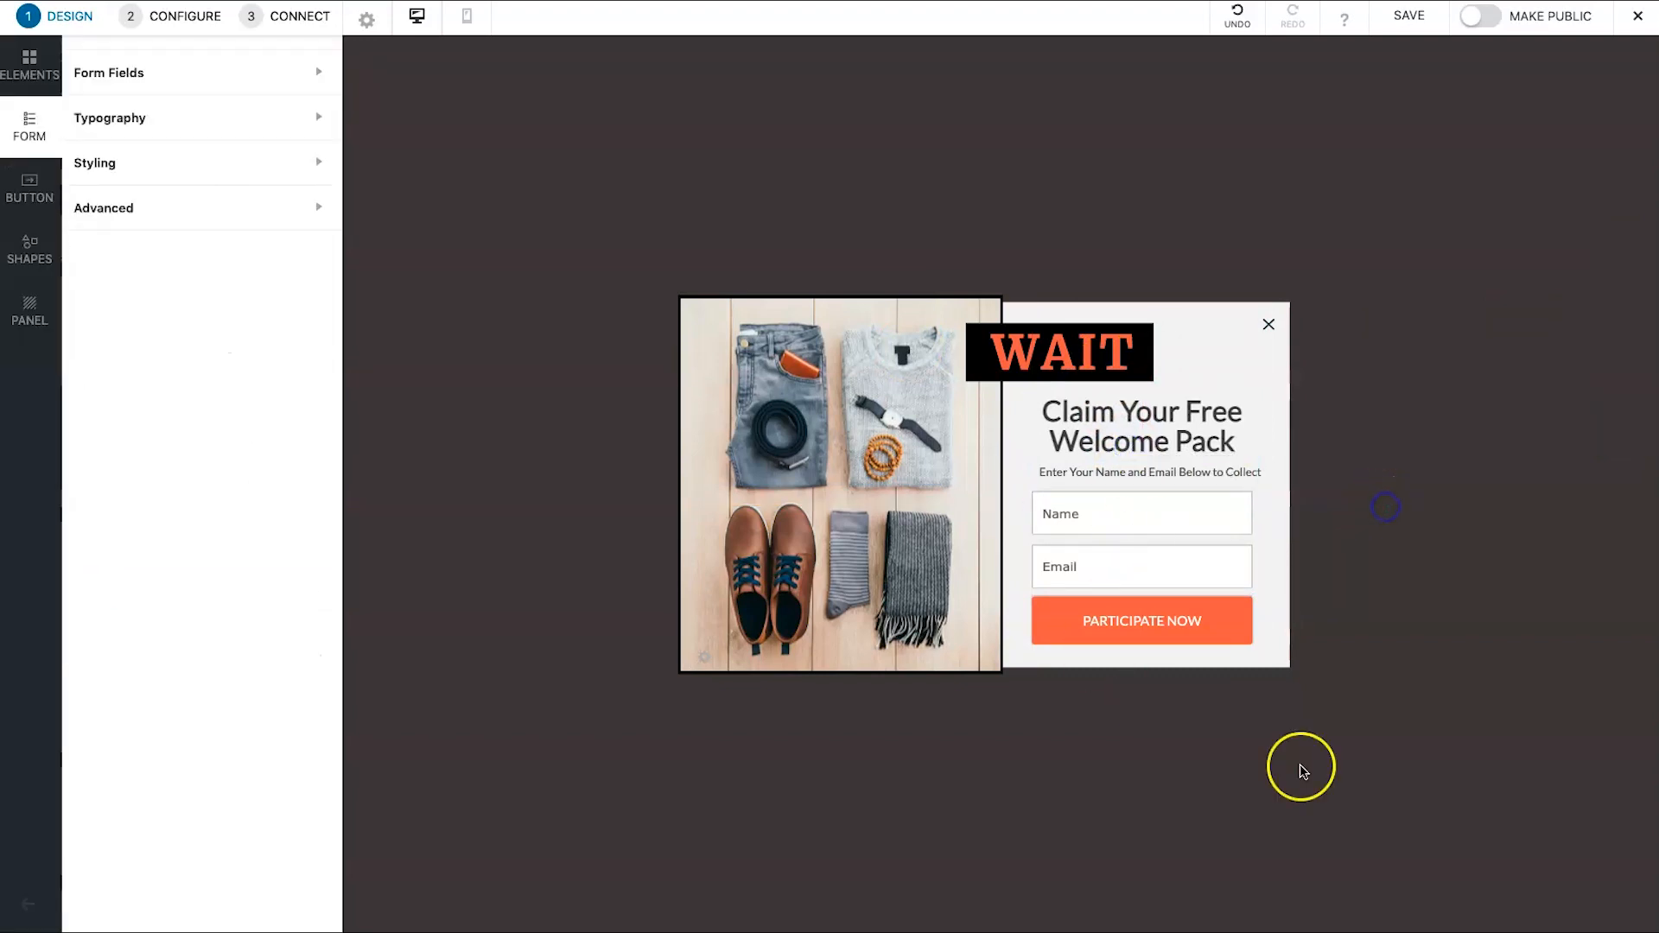
- Set the PARTICIPATE NOW button's field action to Submit & Close with the submission message "Success! Thank you for subscribing."
left_click(1122, 614)
left_click(96, 629)
left_click(121, 293)
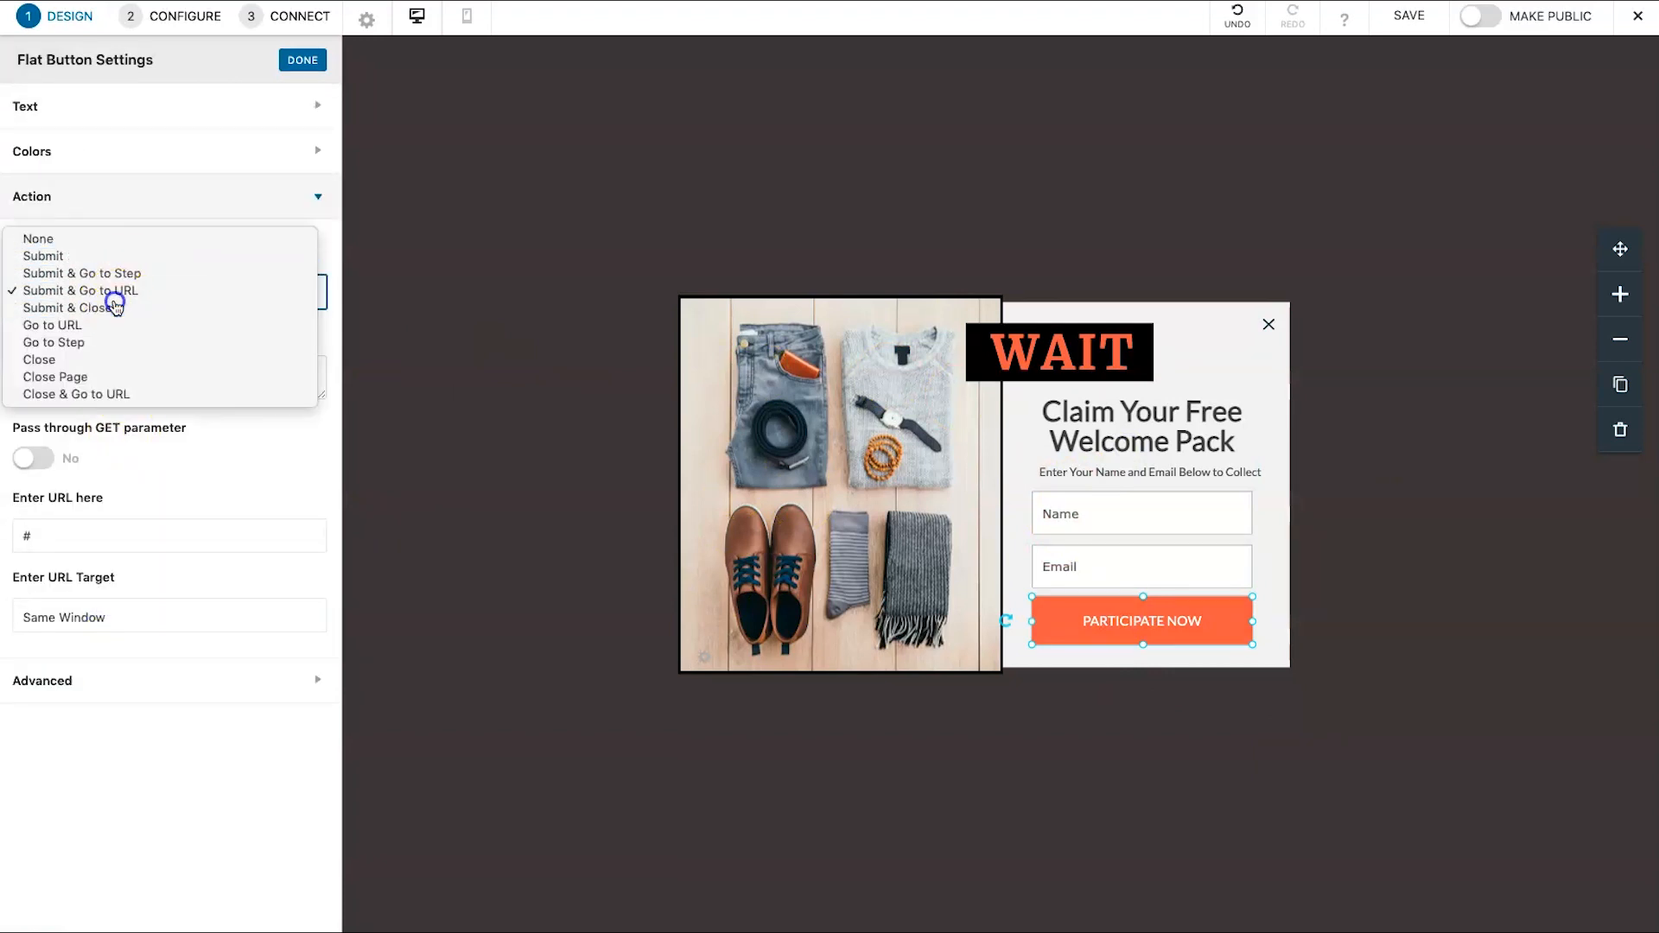
left_click(116, 308)
left_click(177, 368)
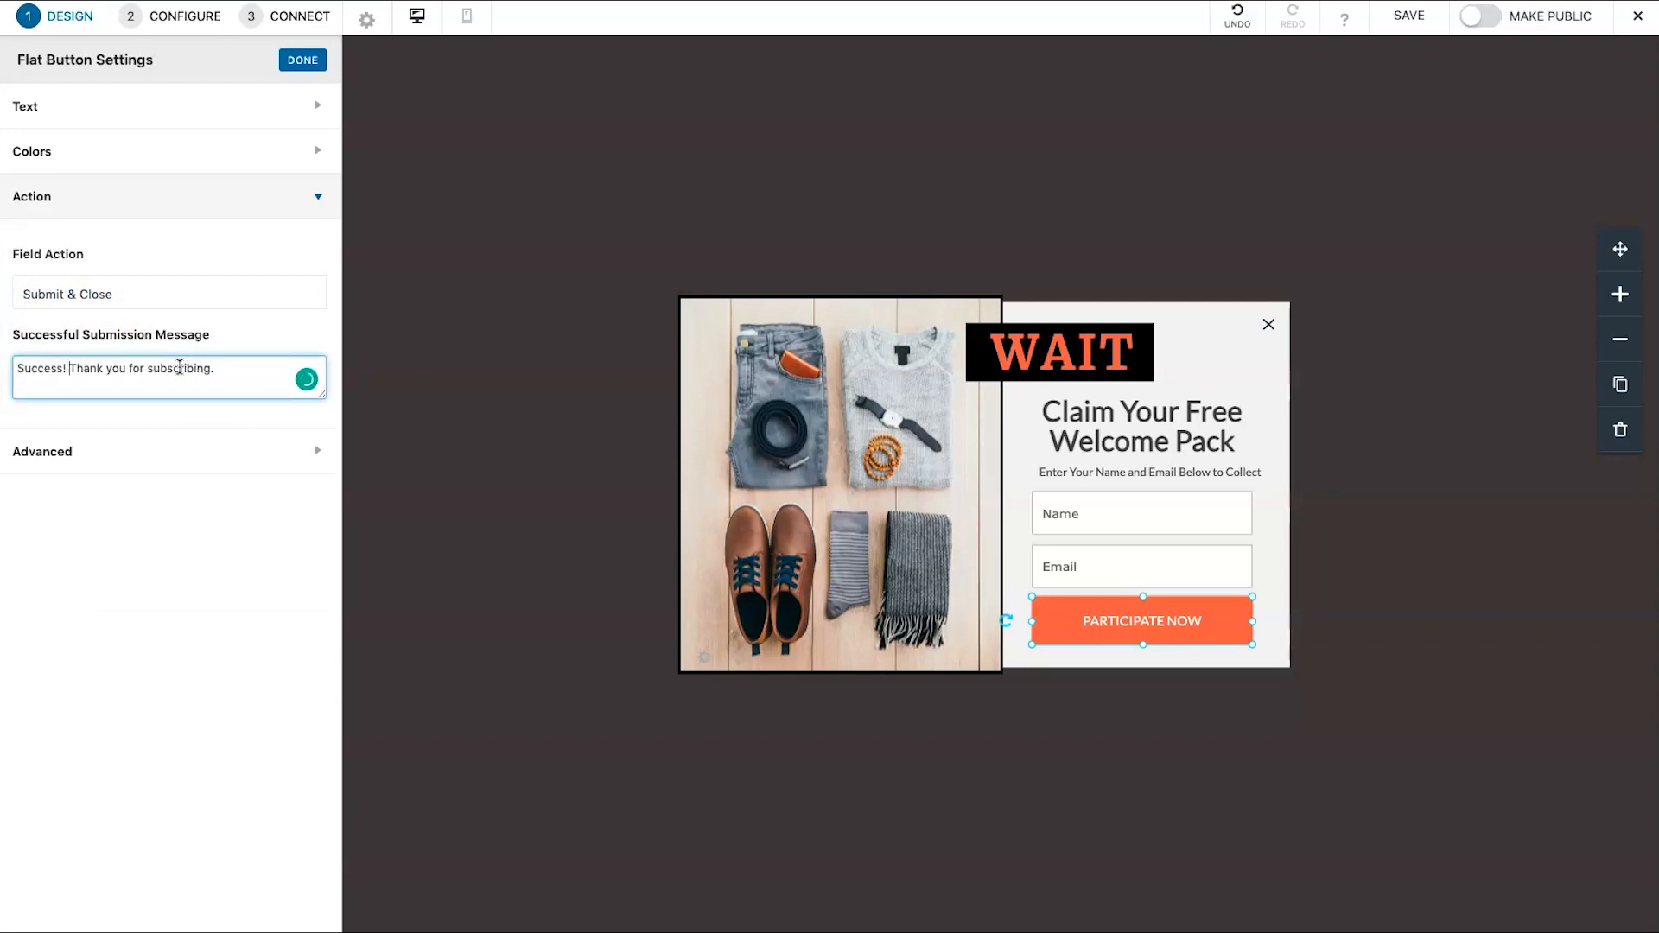
left_click(260, 456)
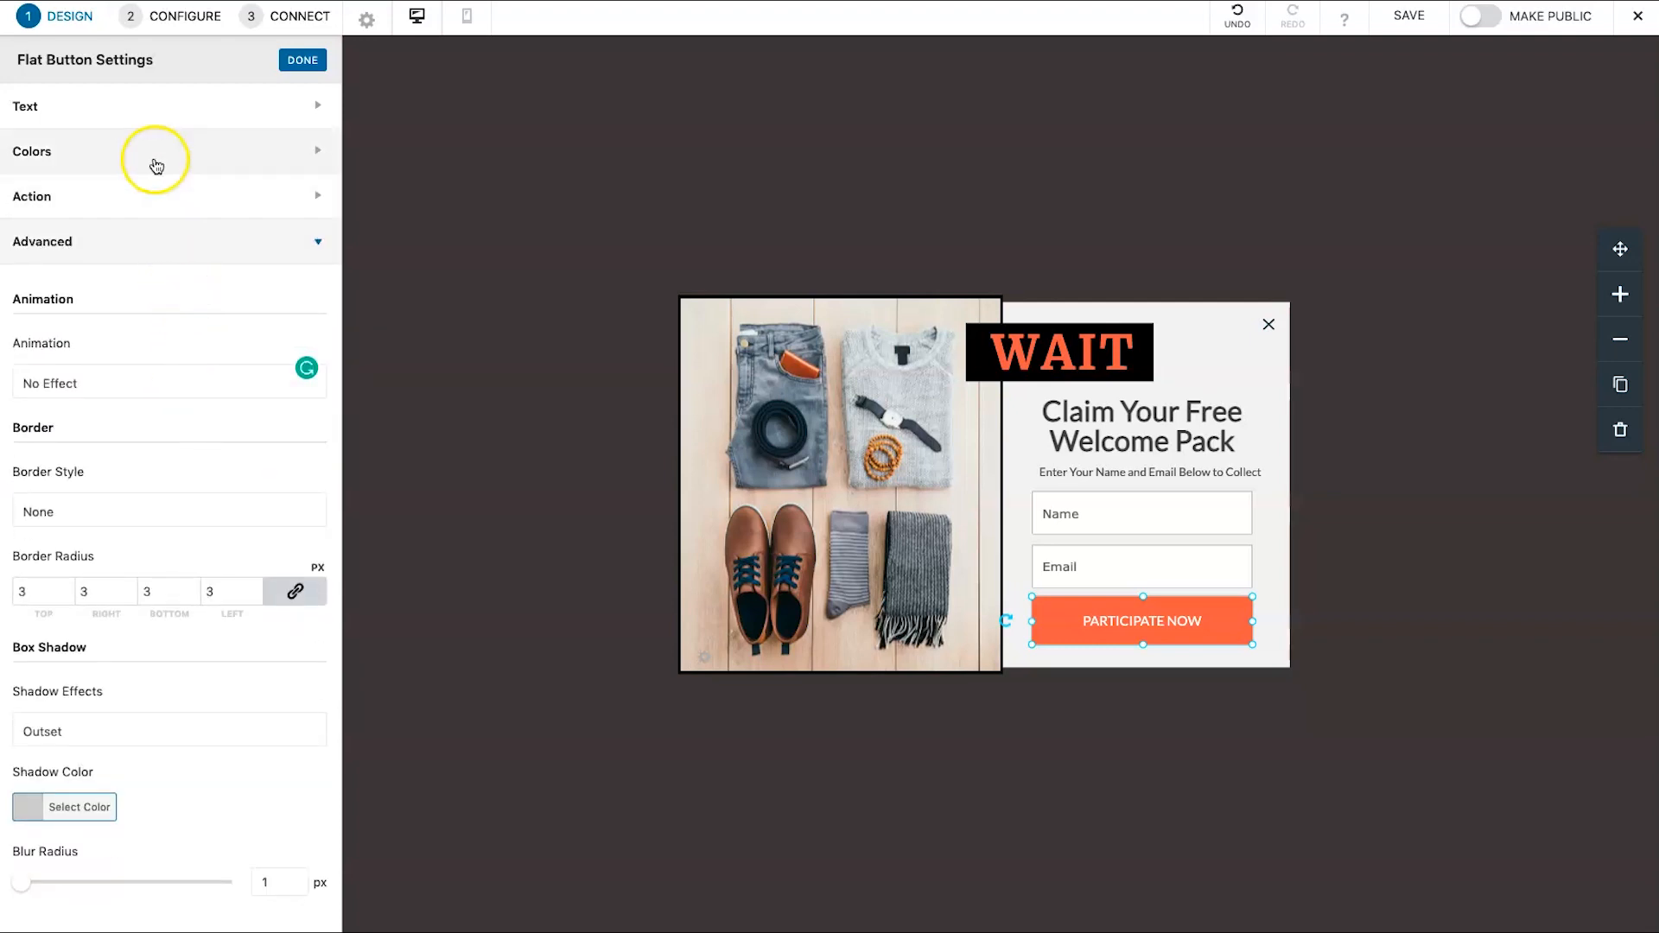
left_click(134, 102)
left_click(889, 700)
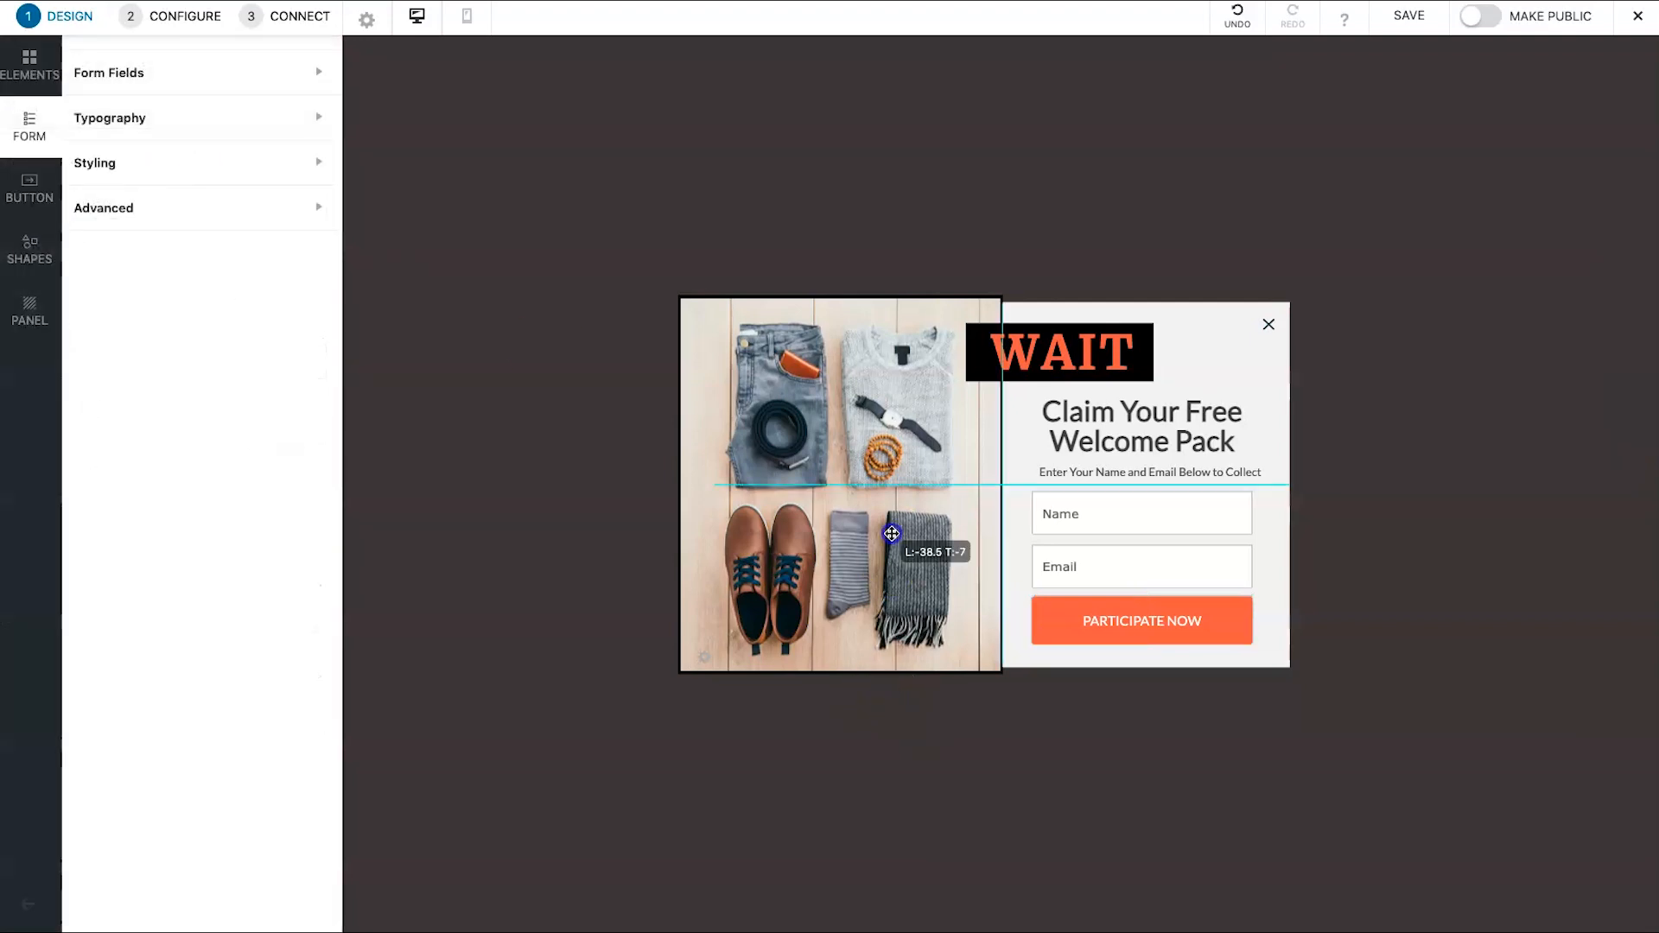
- Check the clothing image's replacement options and the WAIT heading's text settings
left_click(891, 534)
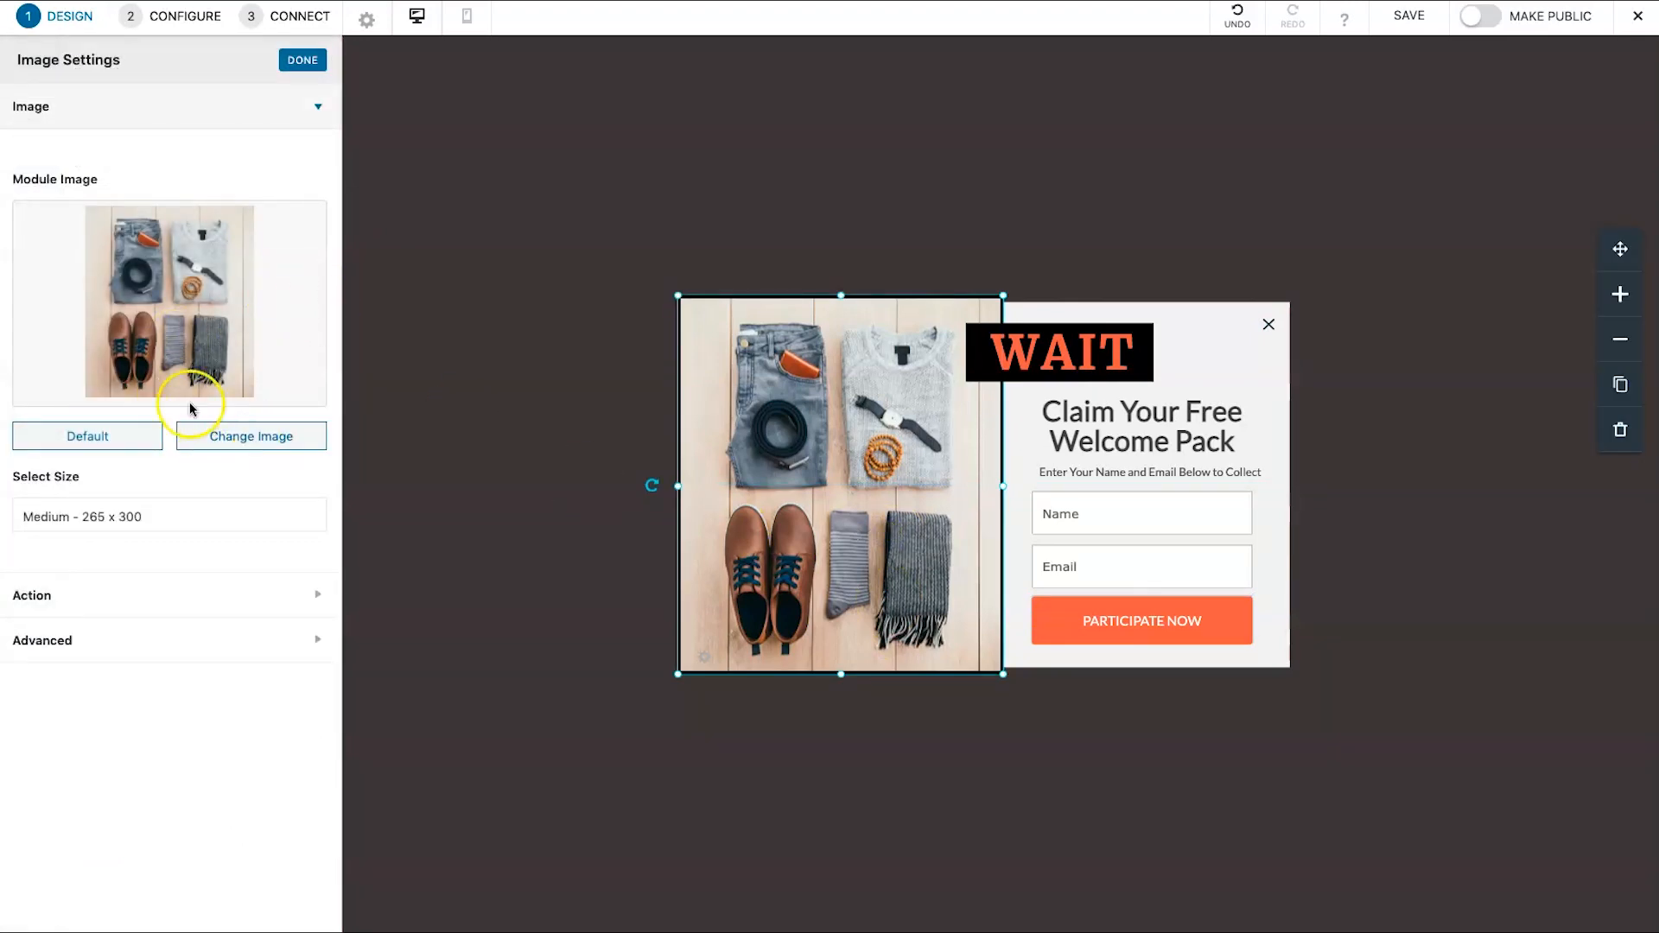
left_click(240, 437)
left_click(1610, 52)
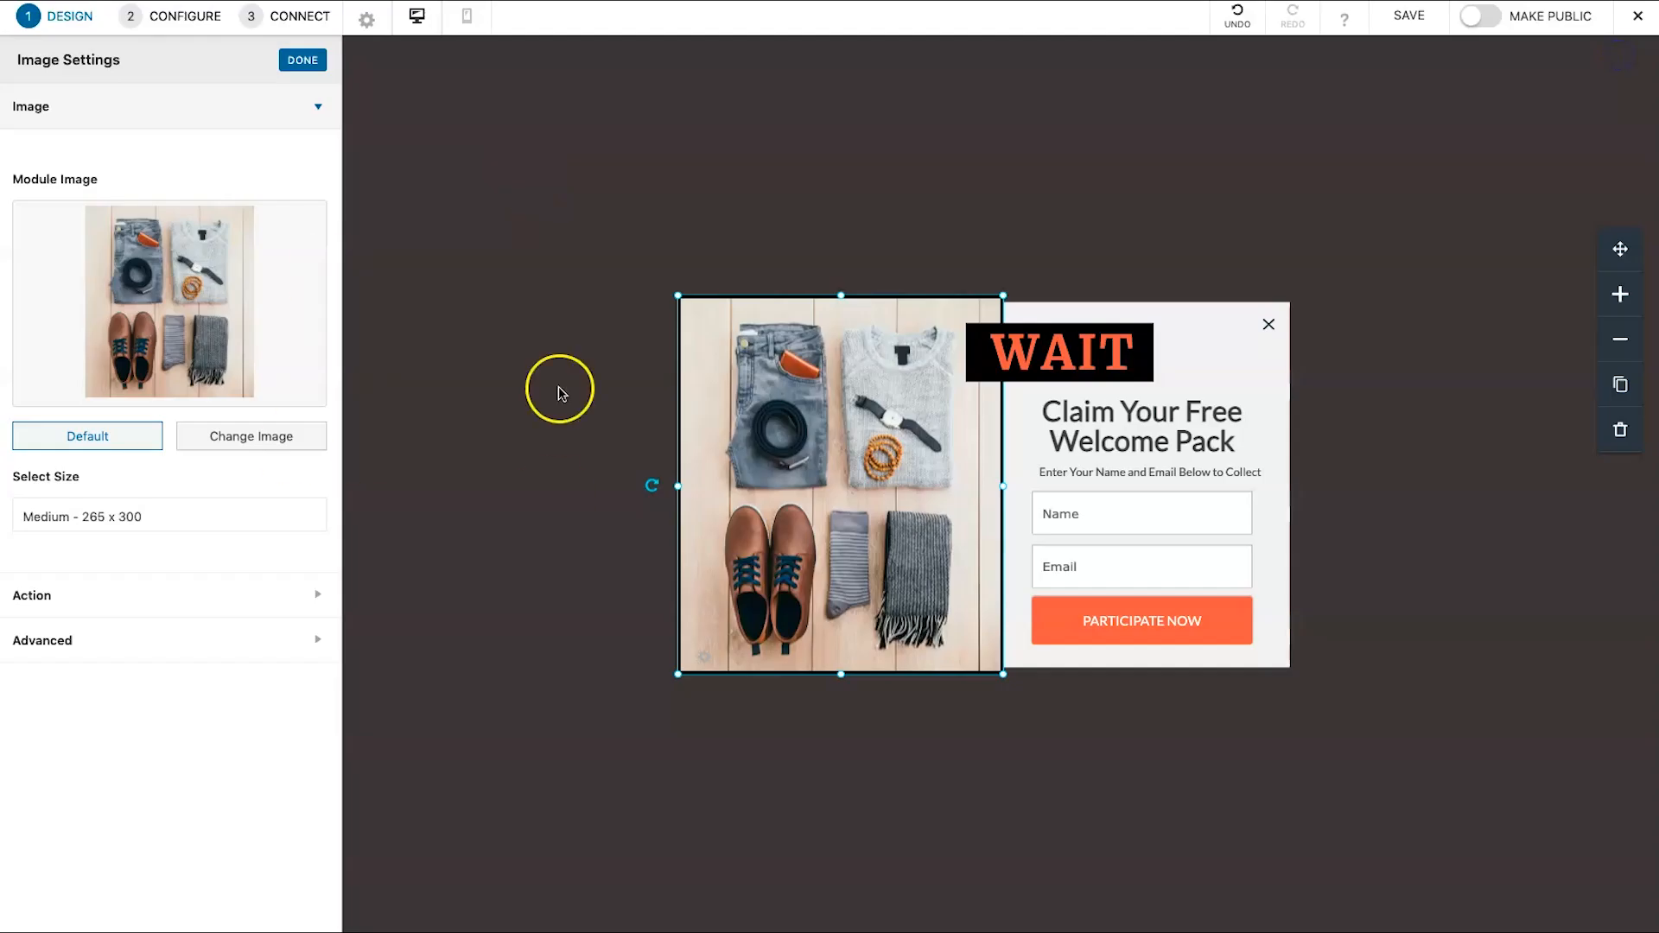
left_click(1105, 337)
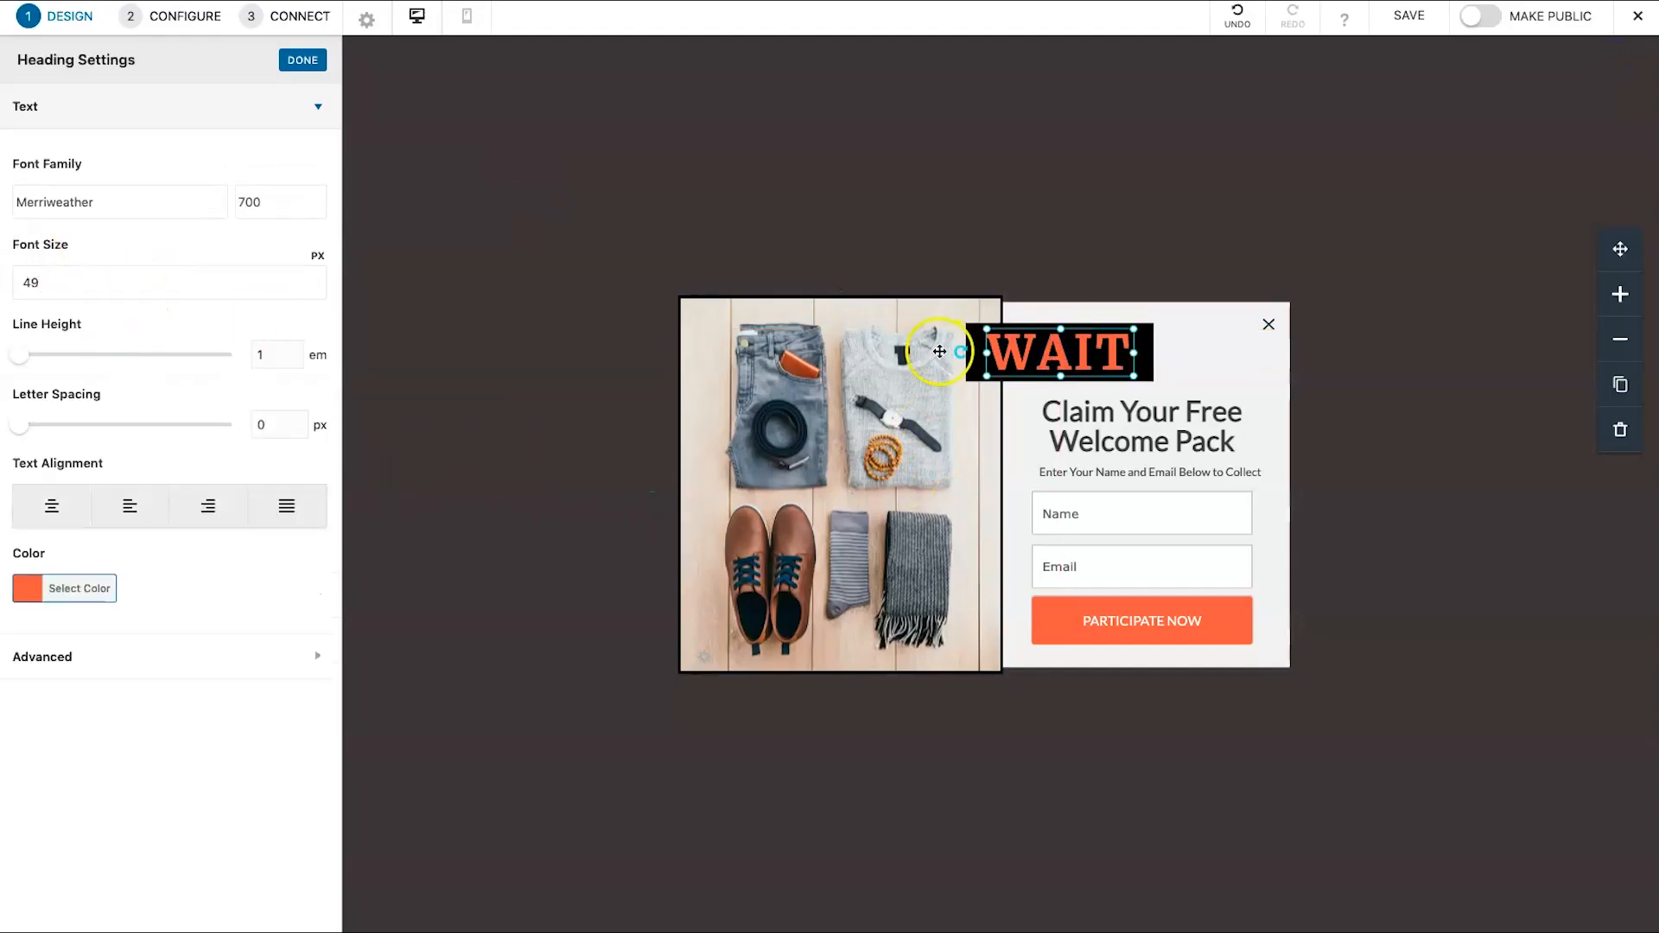
left_click(303, 62)
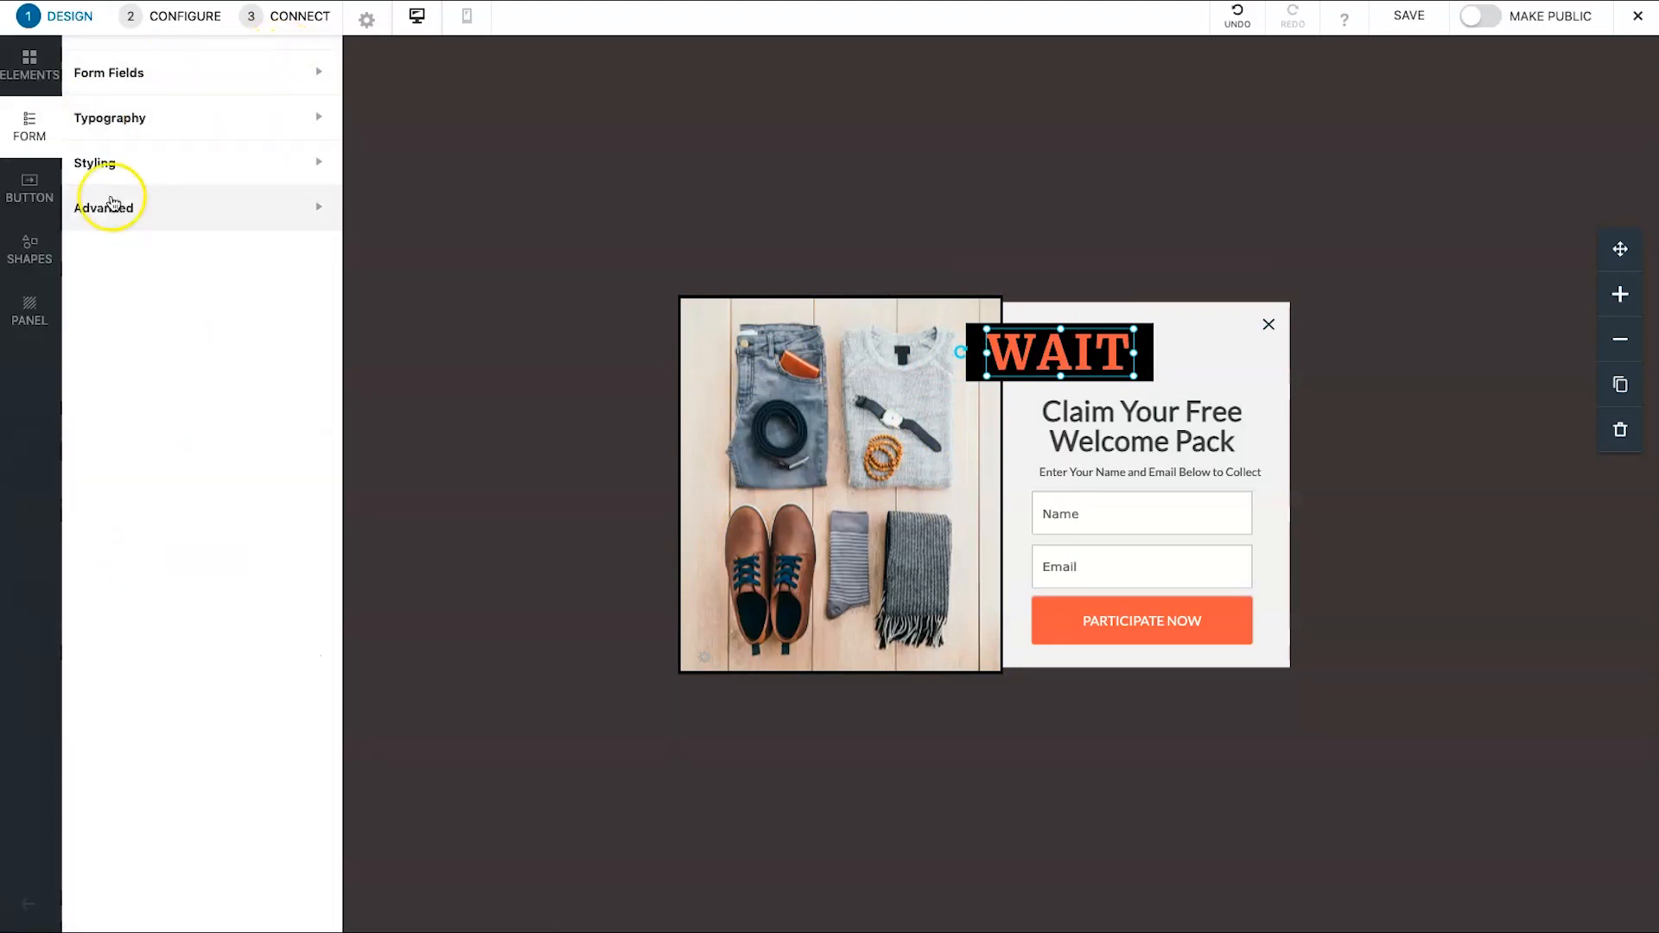
- Look through the popup panel's background settings and the available shapes and elements
left_click(32, 309)
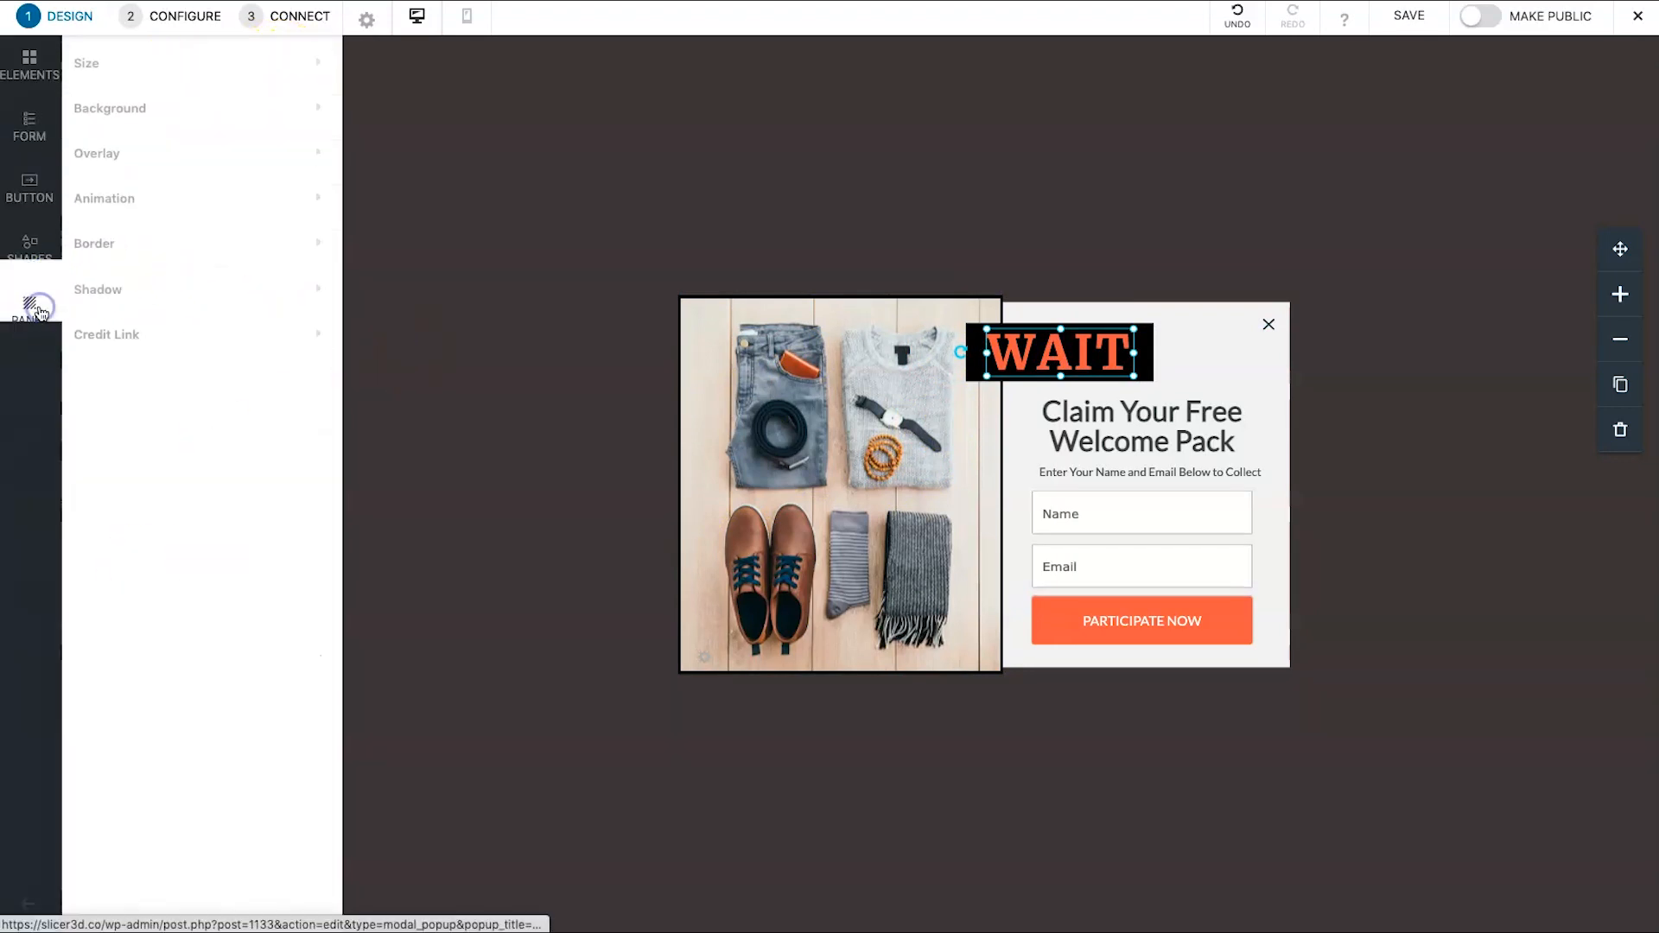
left_click(136, 106)
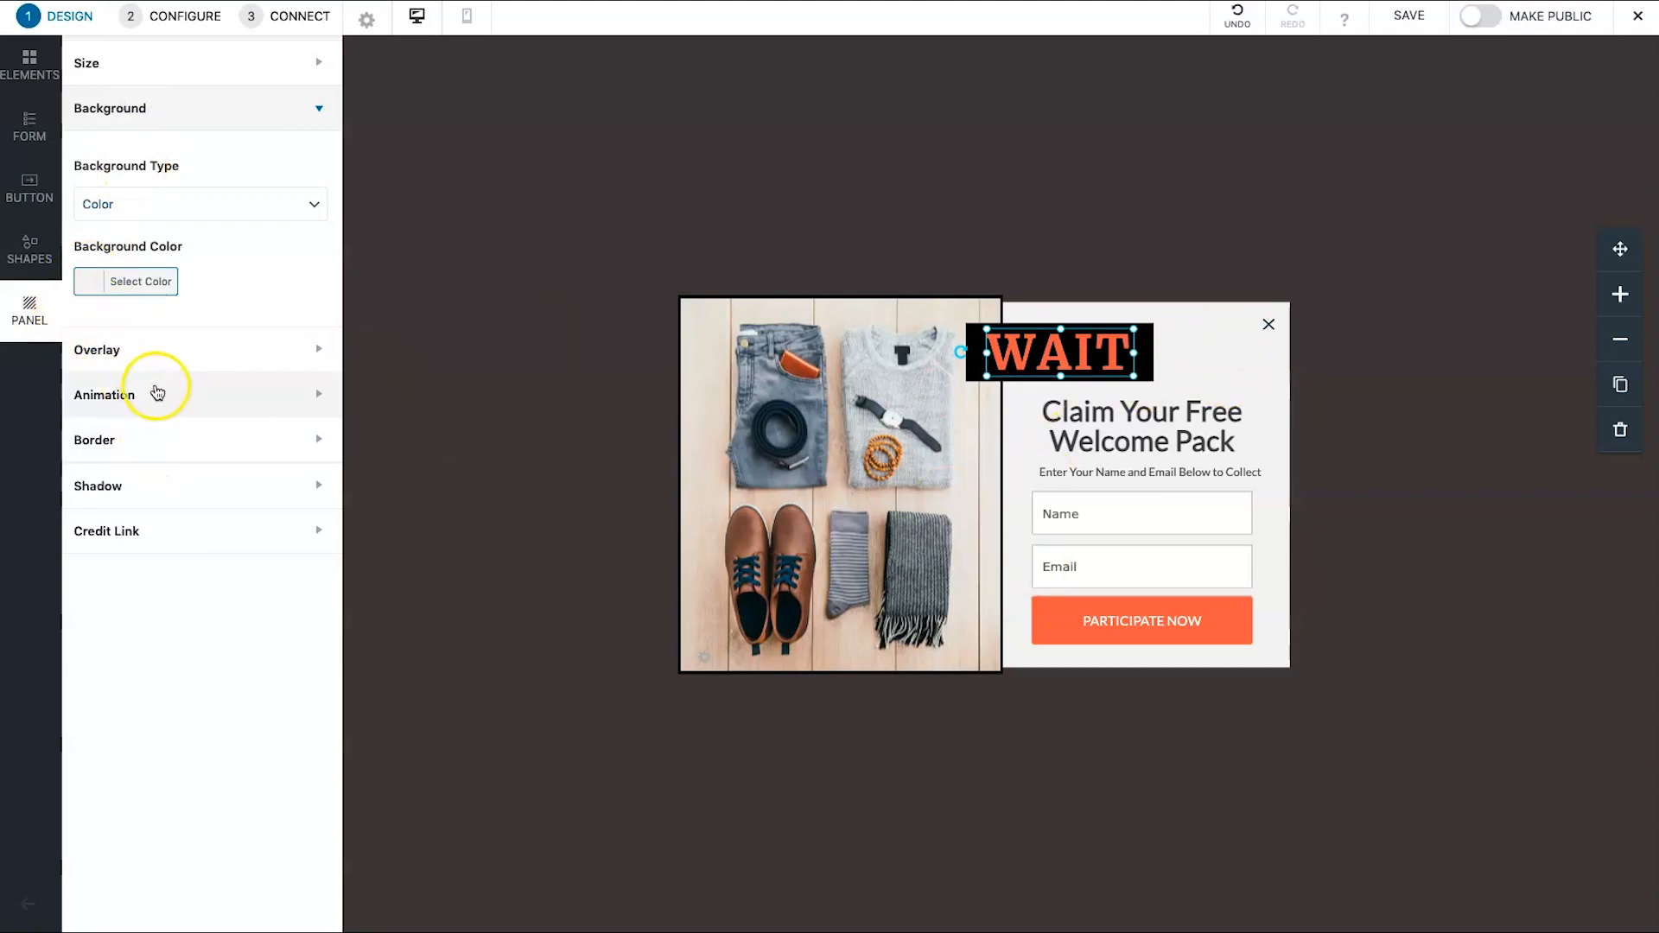
left_click(29, 251)
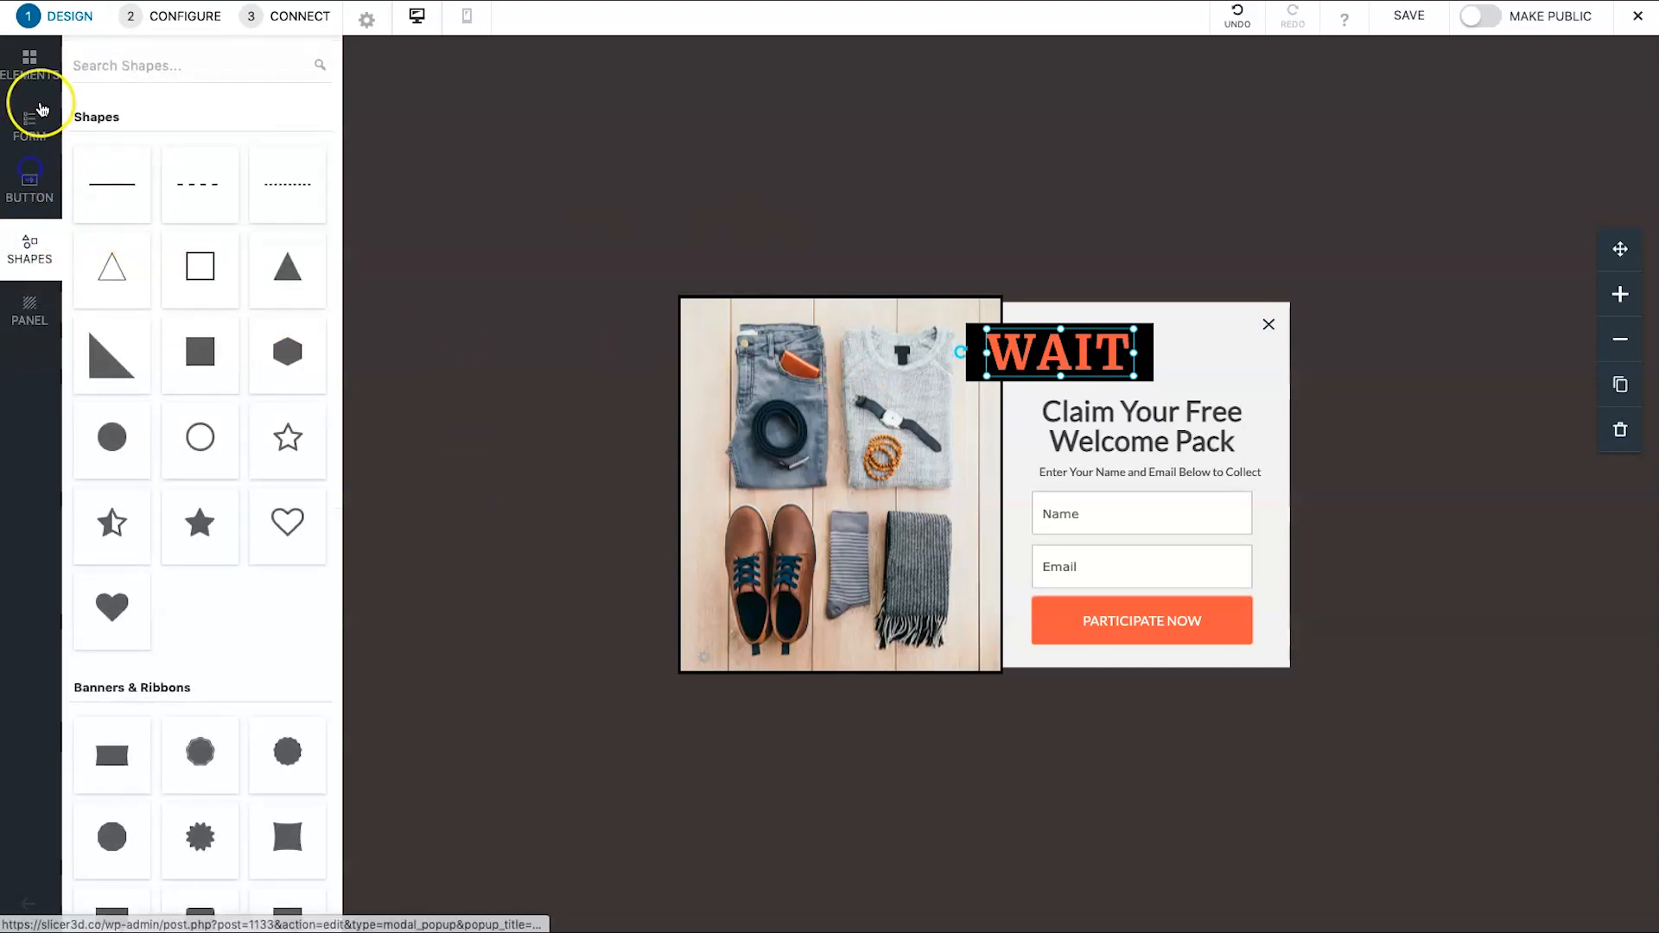
left_click(33, 78)
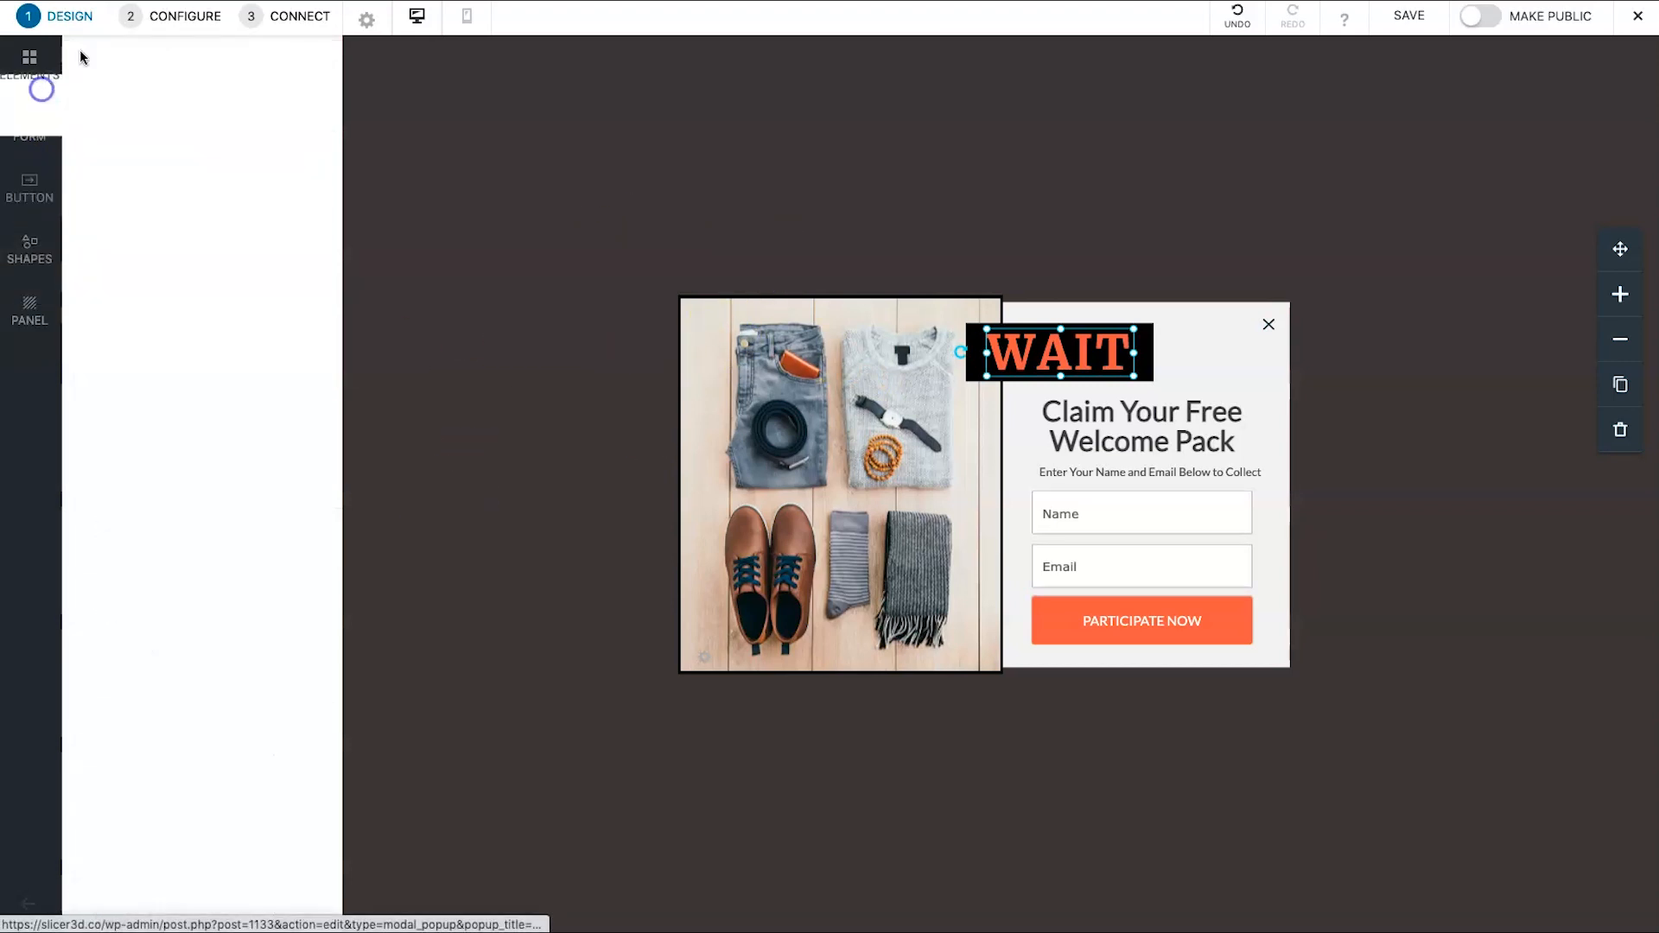
- Check the After Few Seconds on Page launch rule and try the After Number of Page Visits rule, leaving it off
left_click(178, 19)
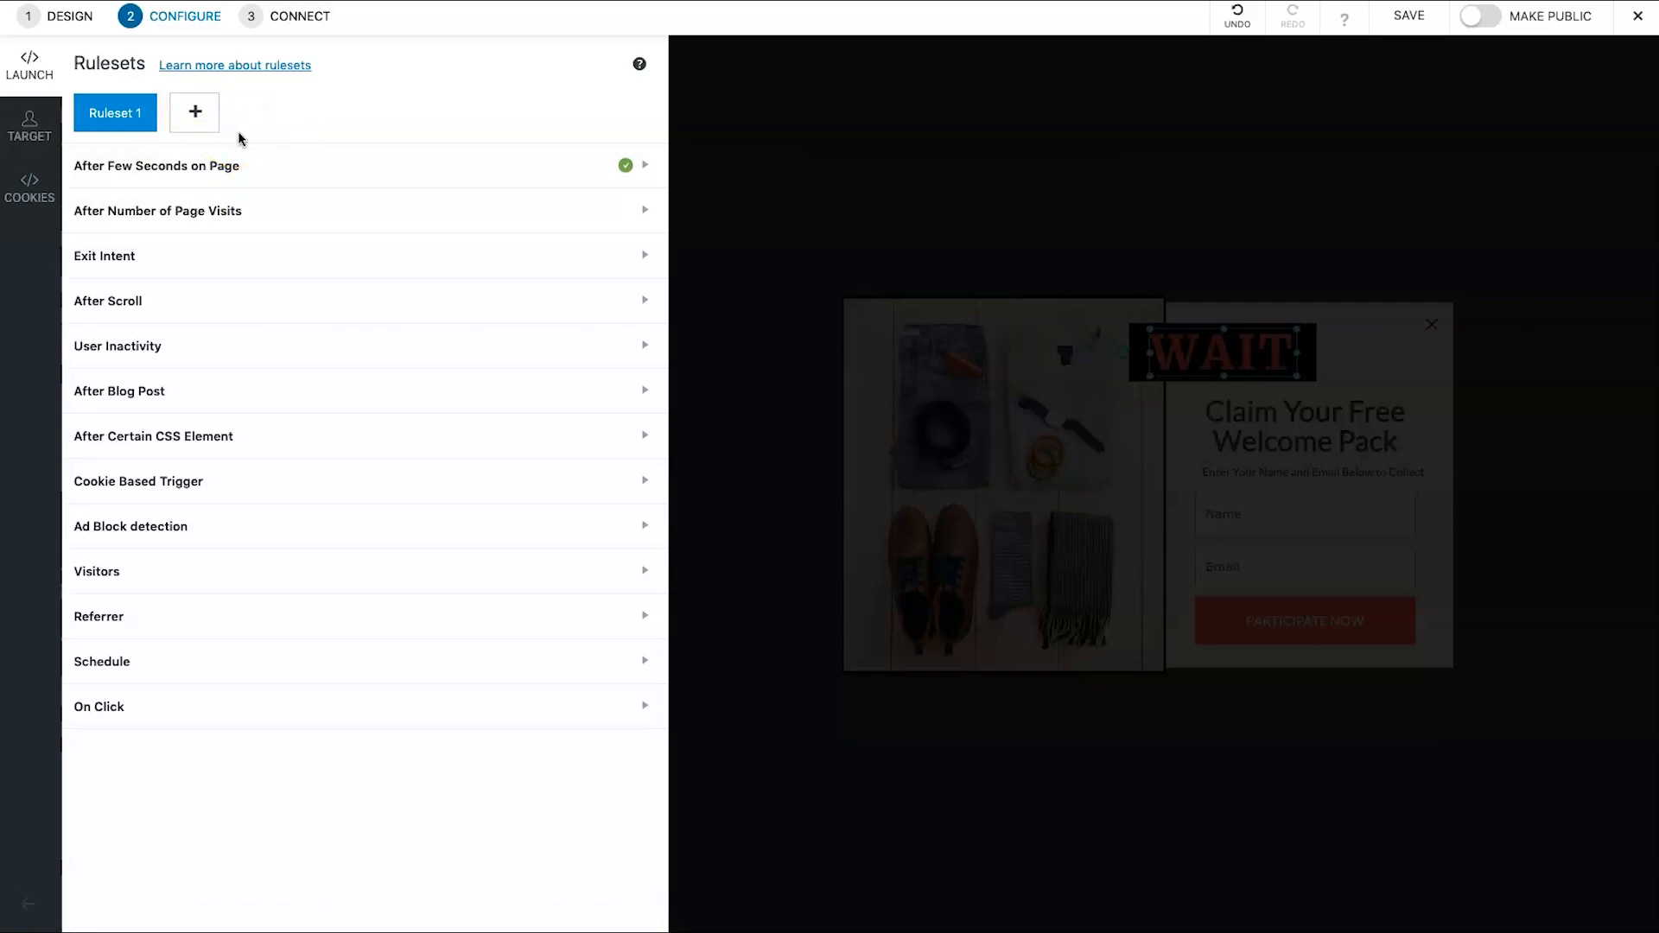
left_click(248, 166)
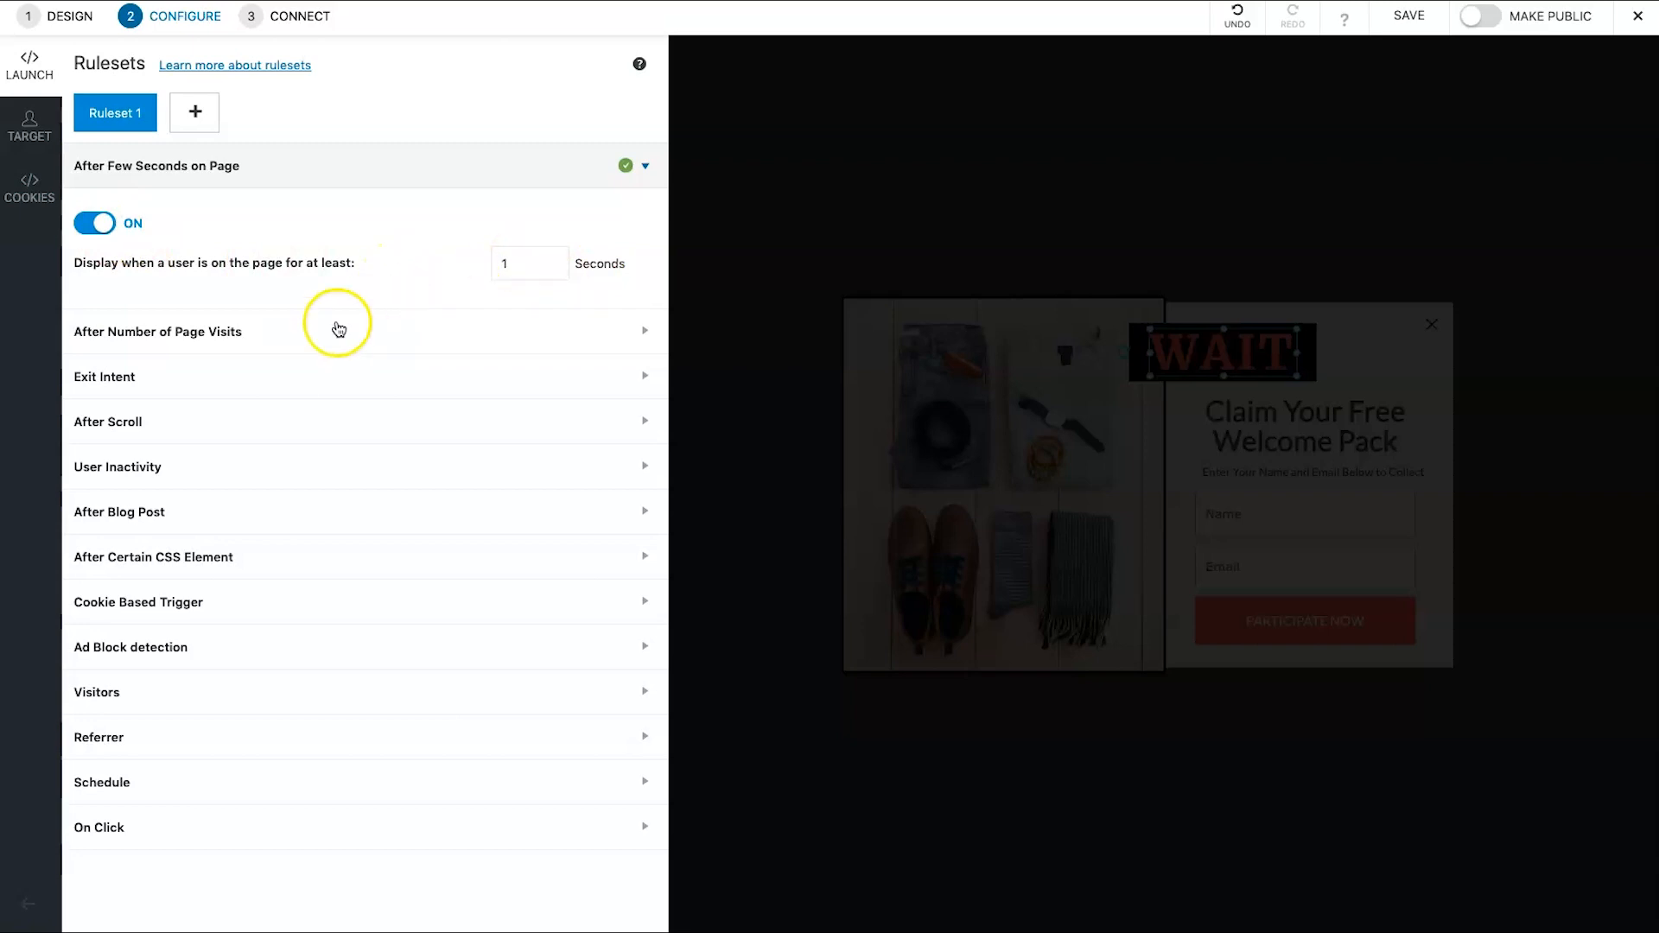
left_click(289, 334)
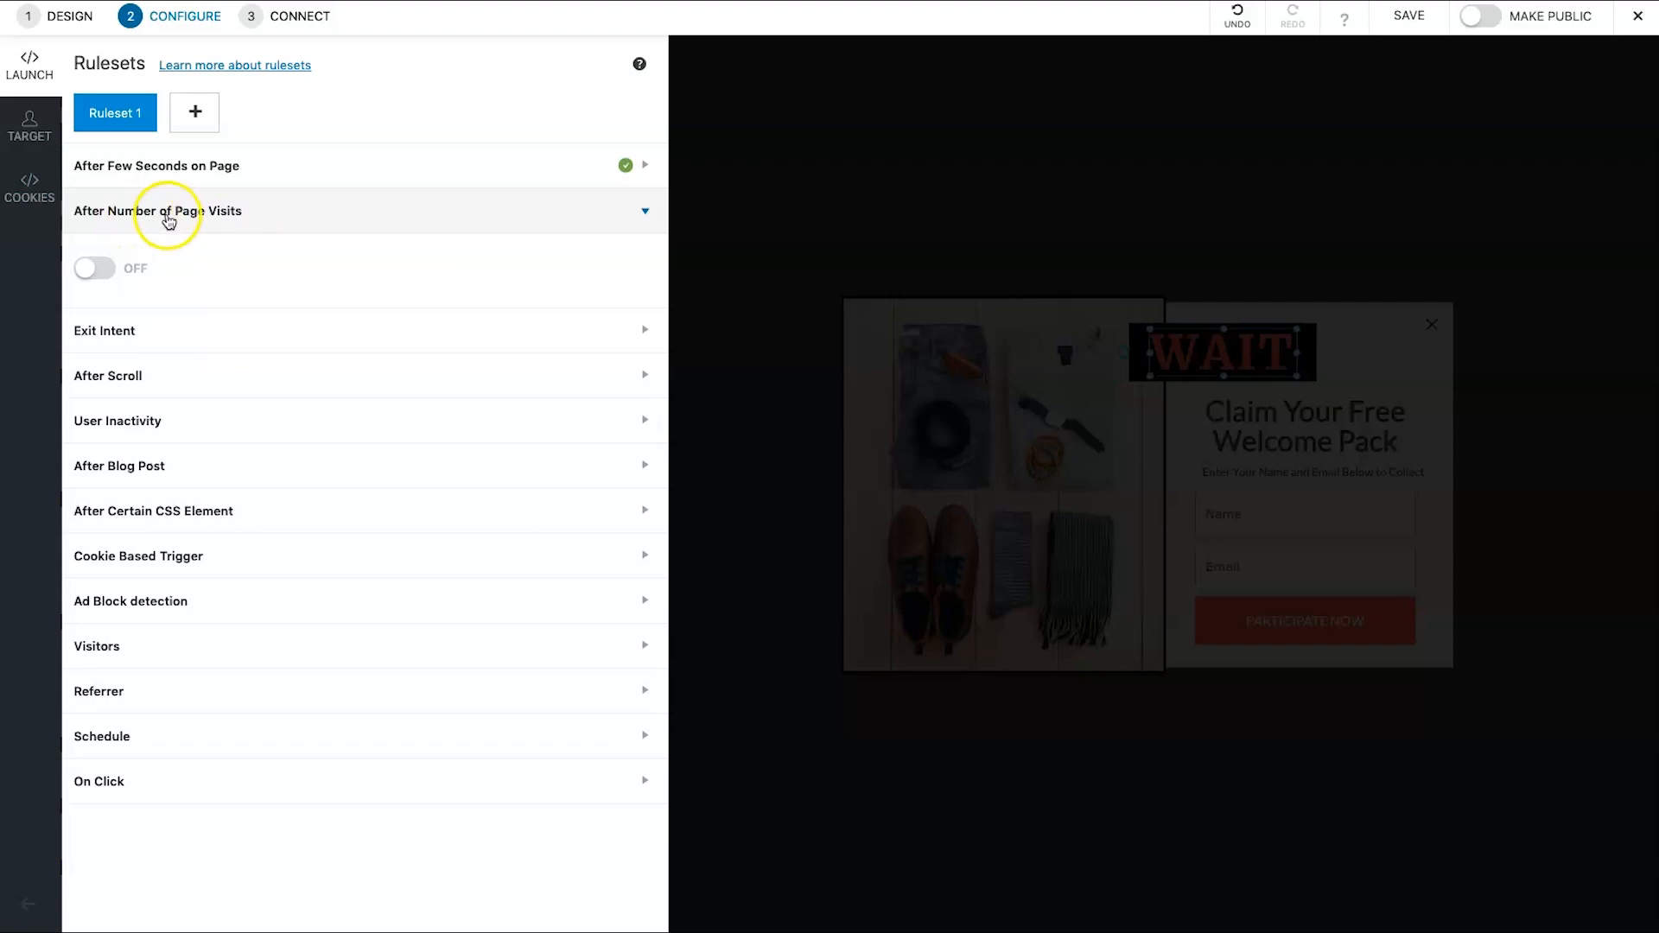
left_click(97, 275)
left_click(576, 312)
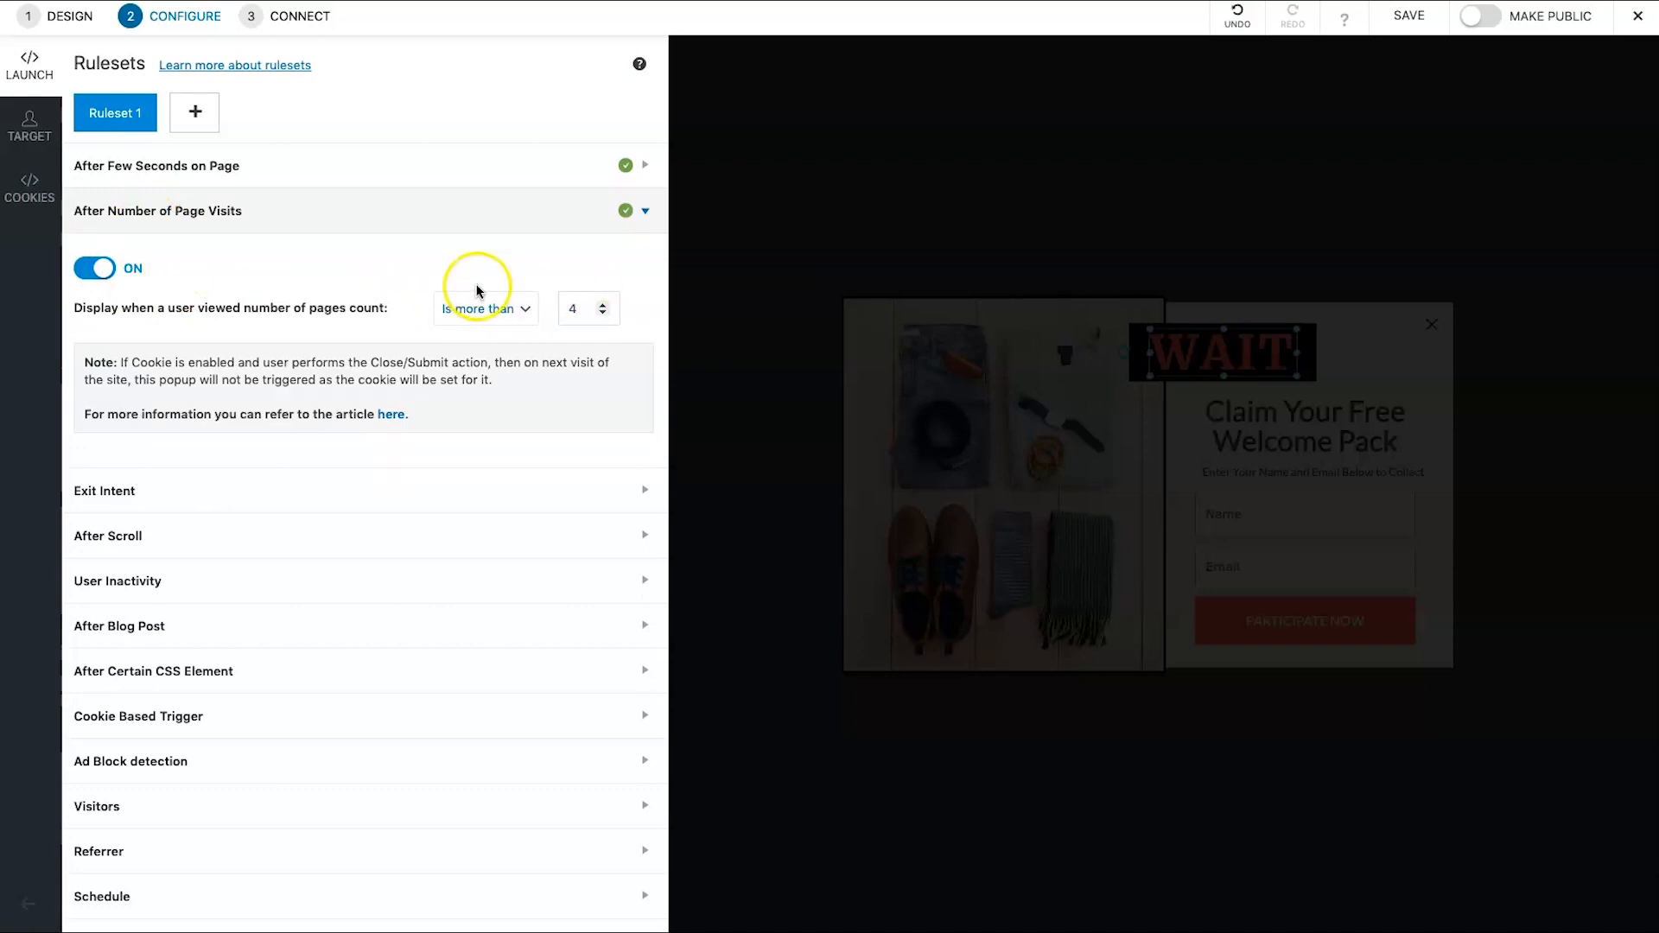
left_click(100, 272)
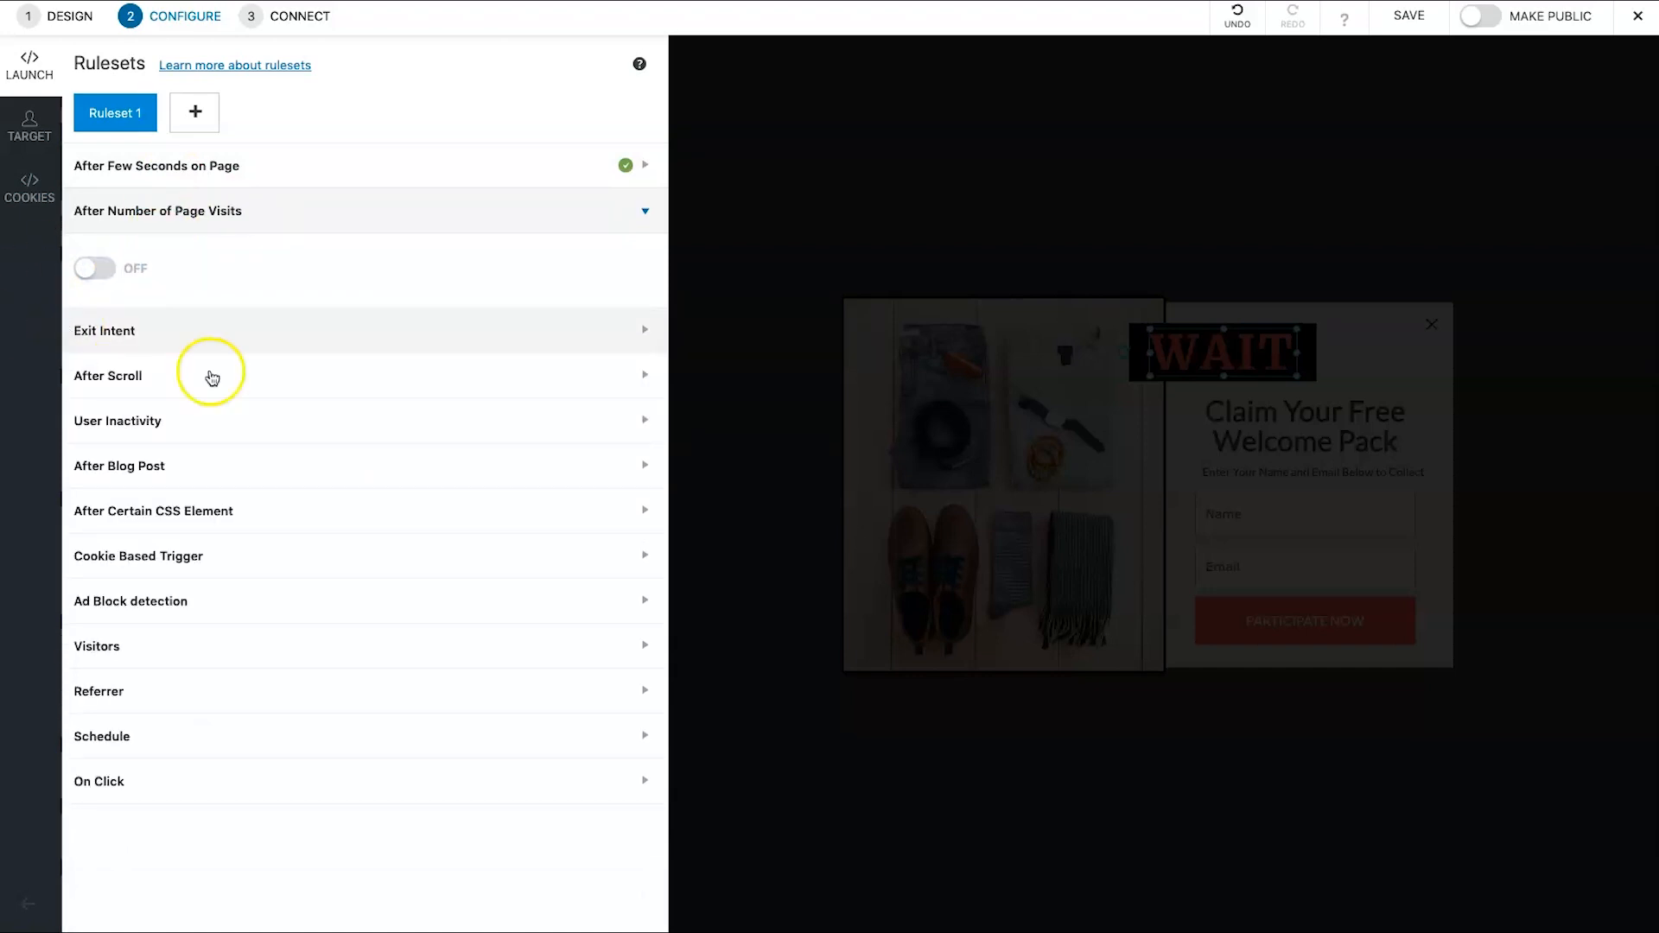
- Try the Exit Intent launch rule and switch it back off
left_click(212, 331)
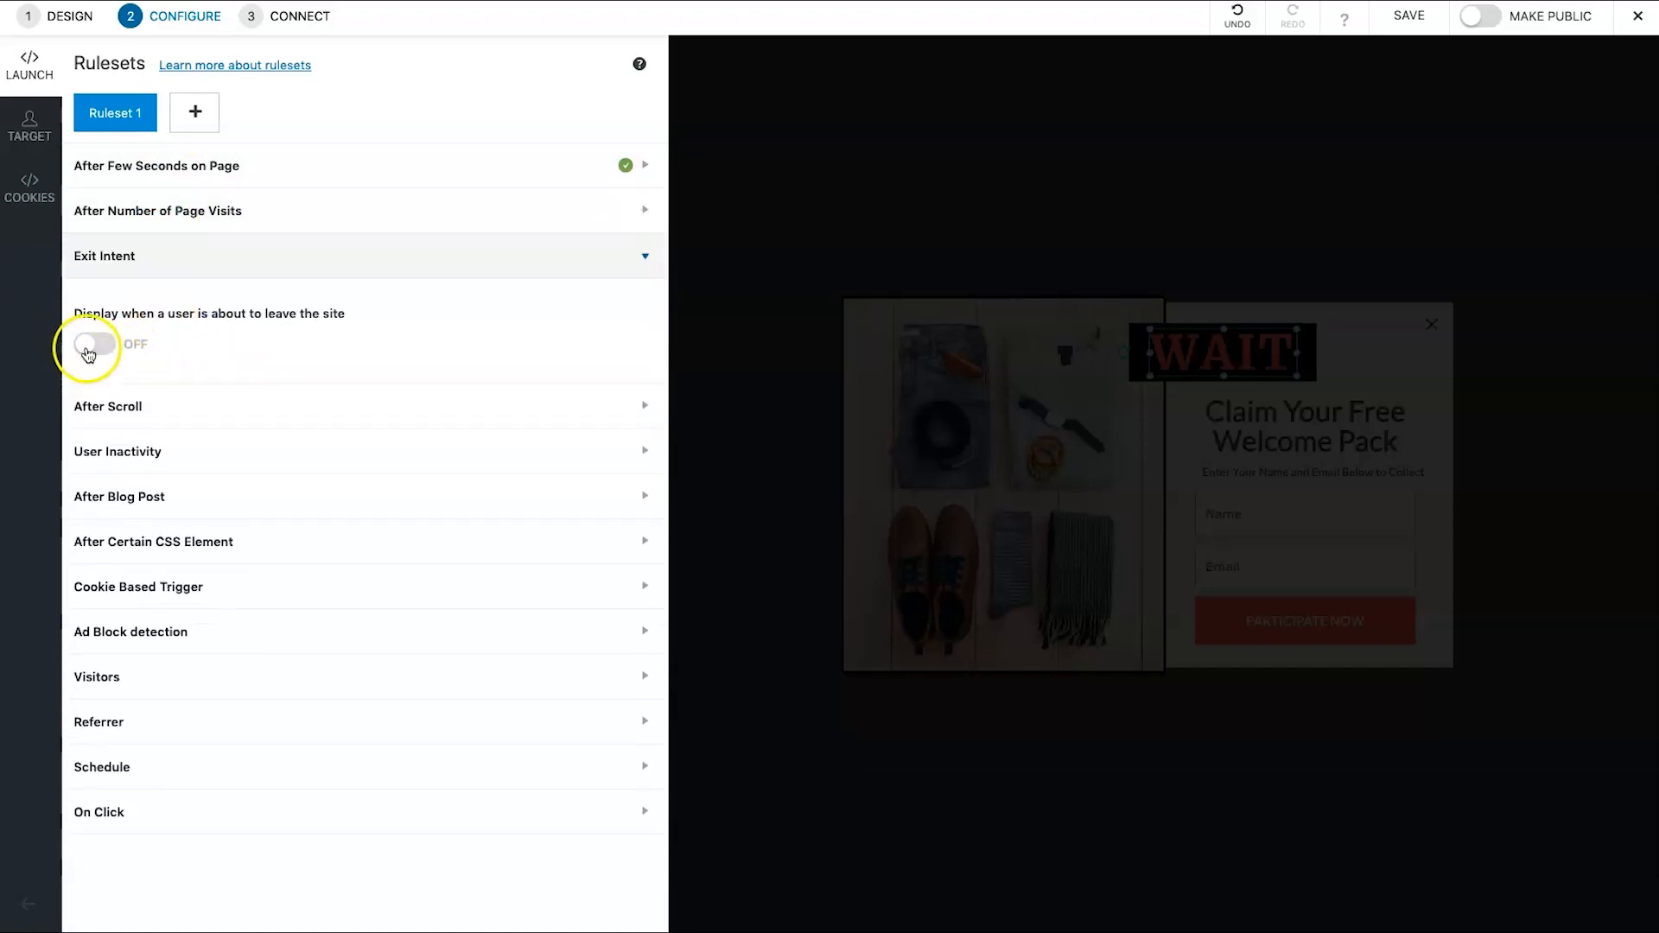
left_click(93, 346)
left_click(93, 346)
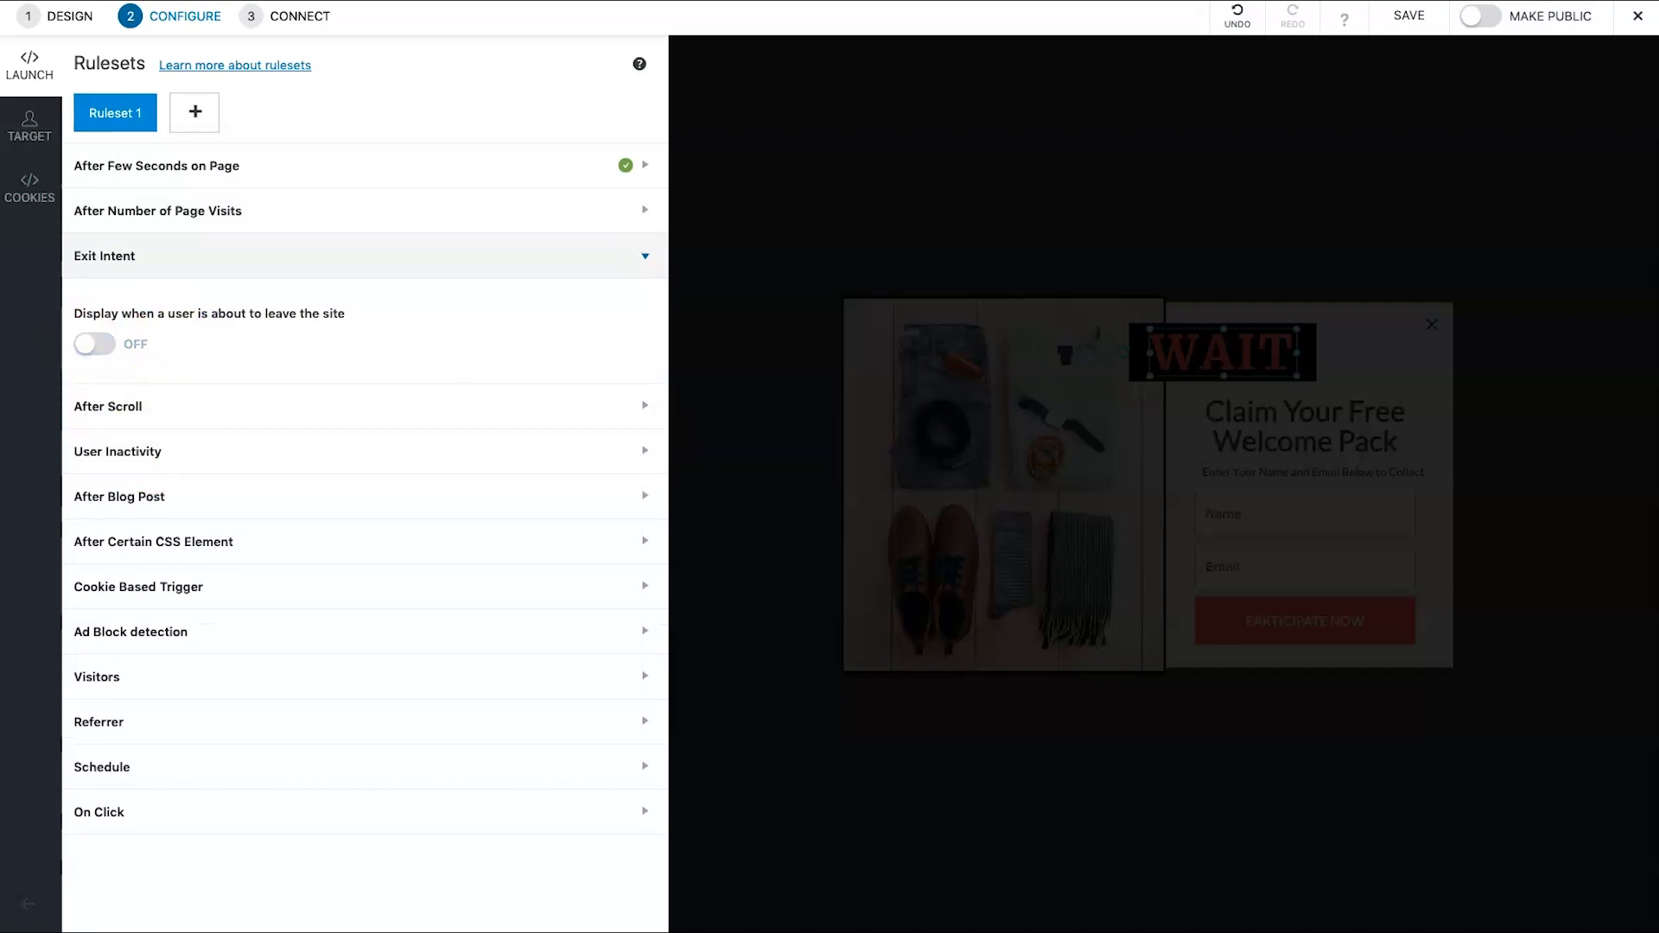
- Try the After Scroll launch rule, check its scroll percentage setting, and switch it back off
left_click(174, 300)
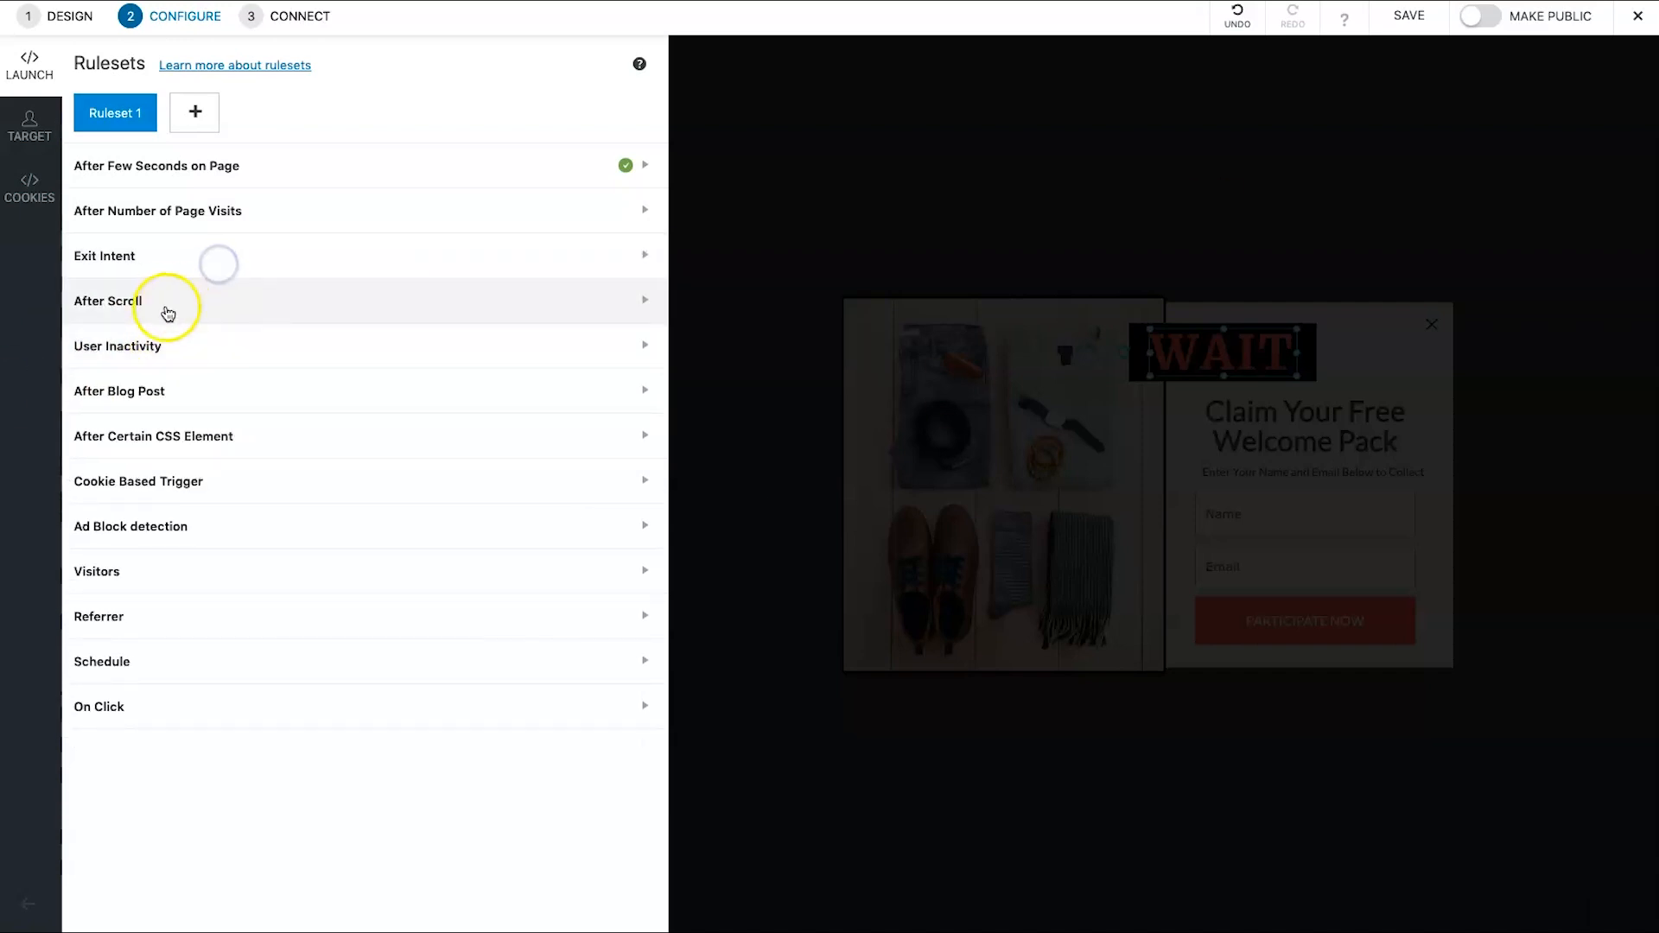
left_click(105, 361)
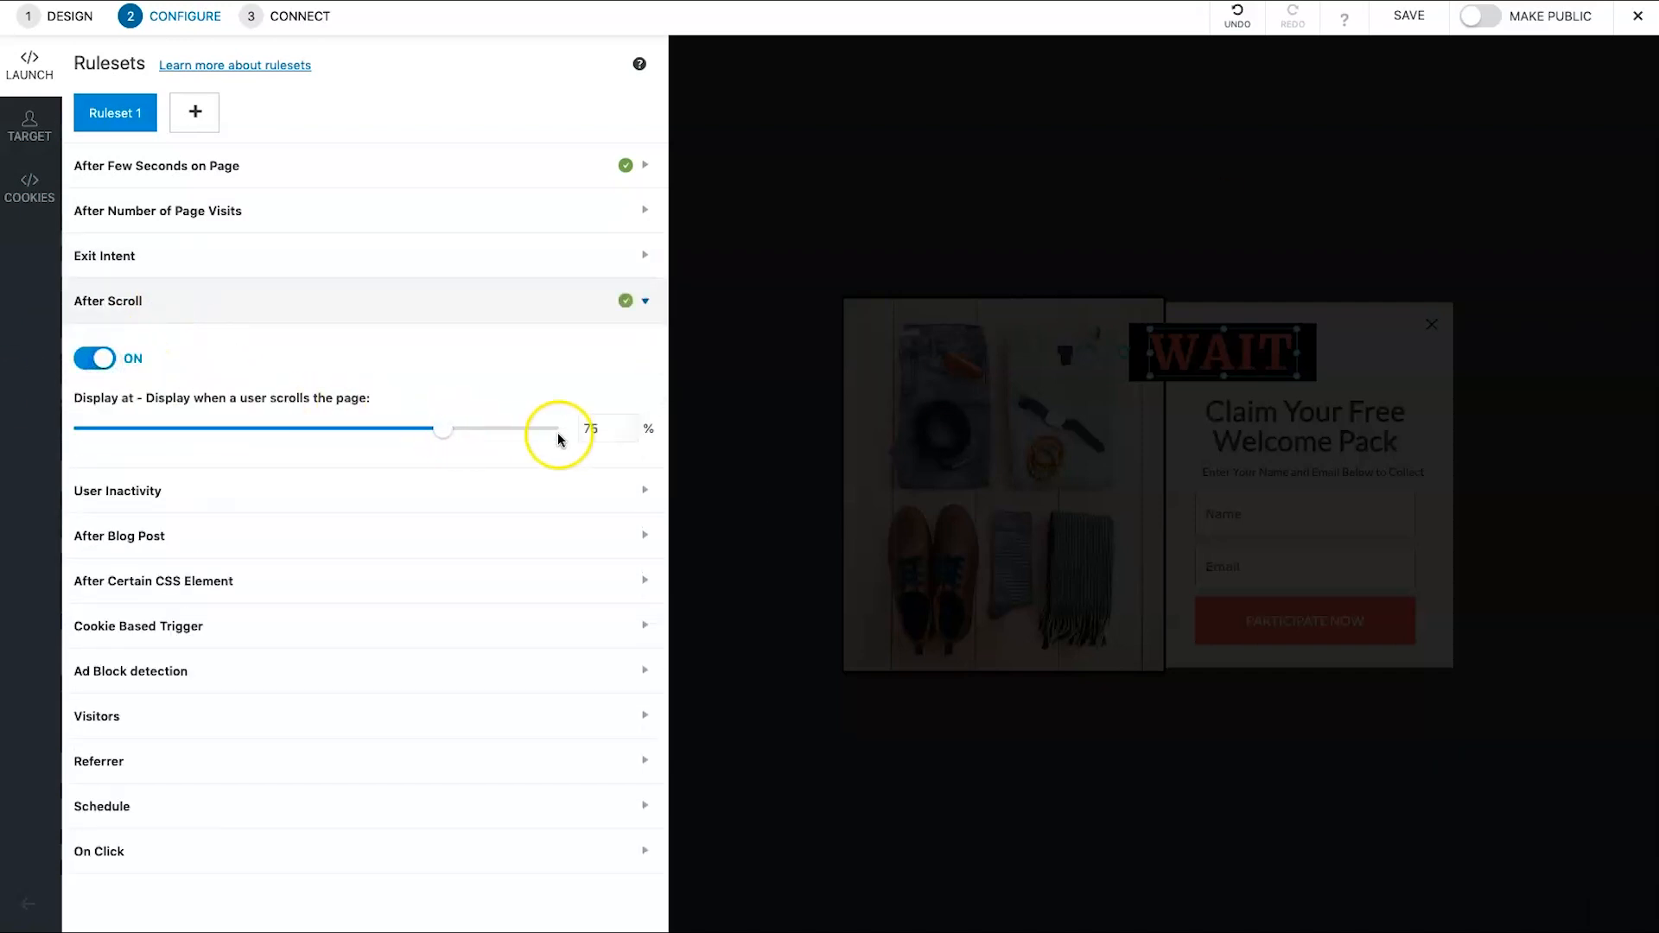
left_click(404, 304)
left_click(152, 304)
left_click(100, 357)
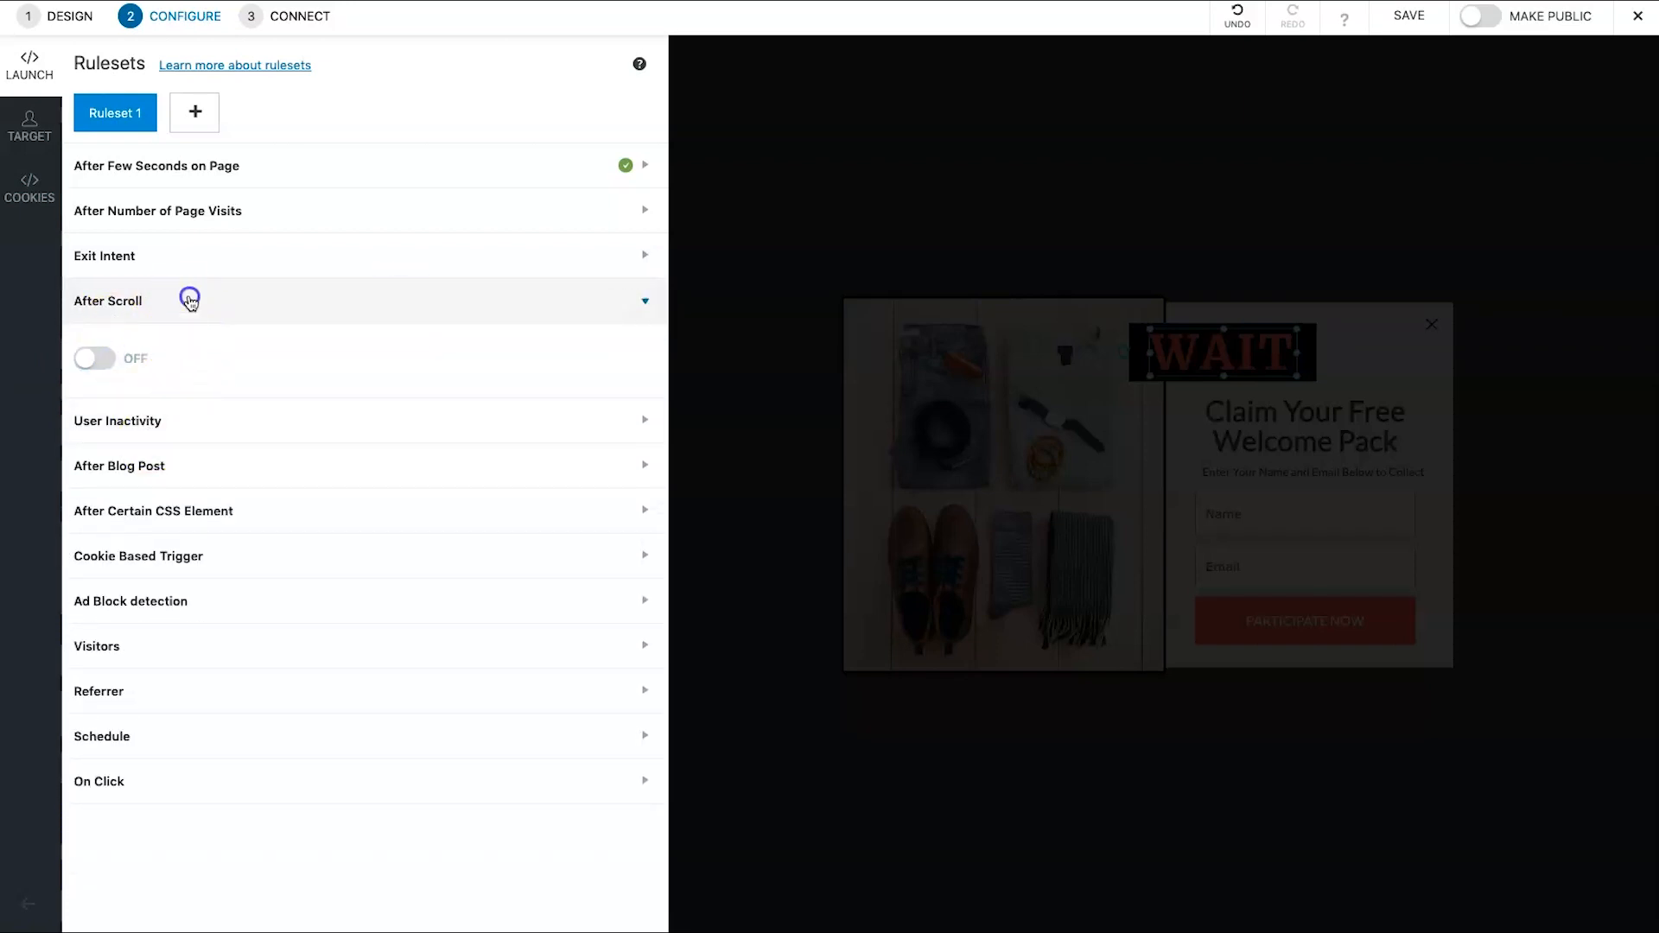
left_click(185, 300)
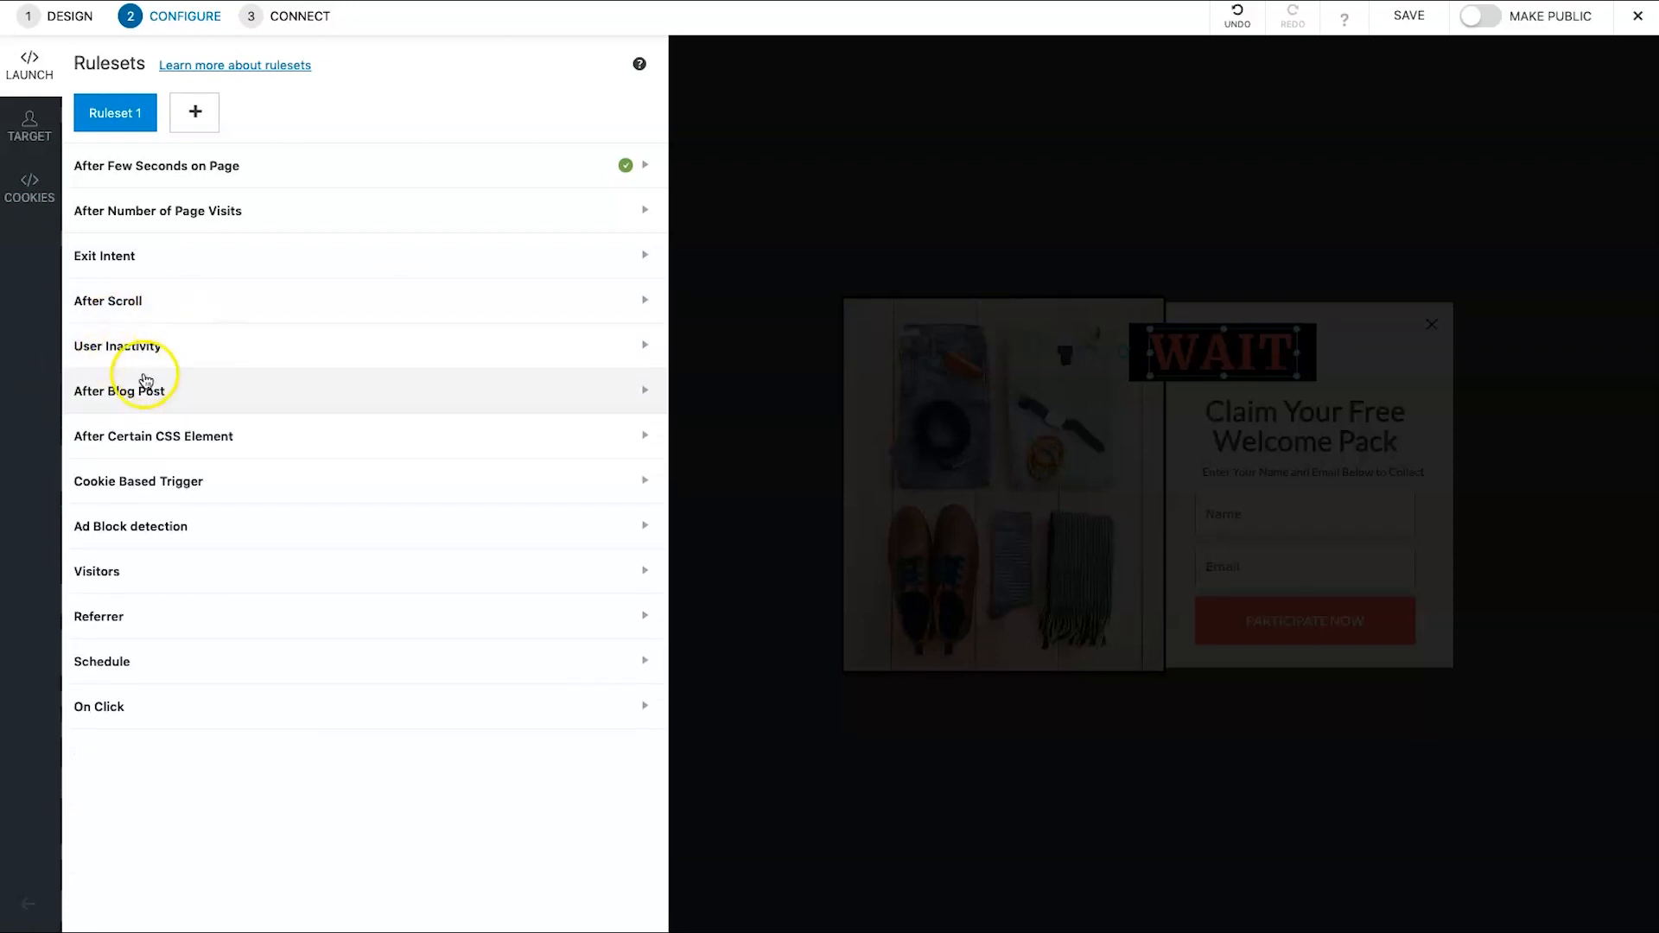
- Examine the Cookie Based Trigger and On Click launch rules in Ruleset 1
left_click(166, 485)
left_click(166, 485)
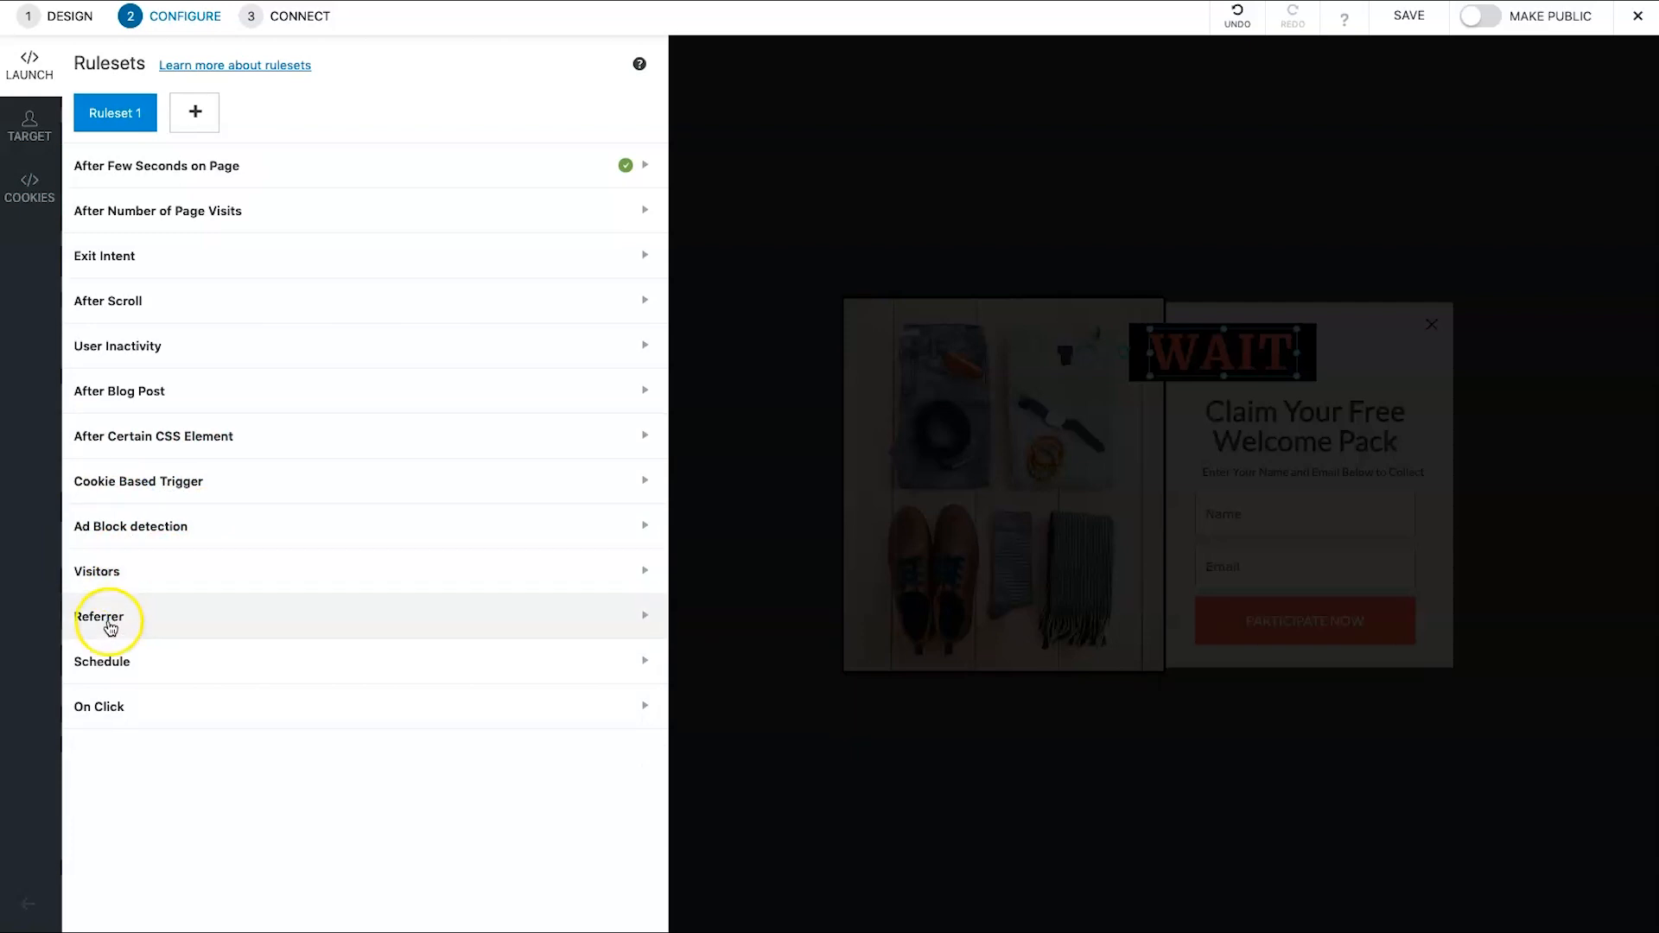
left_click(179, 717)
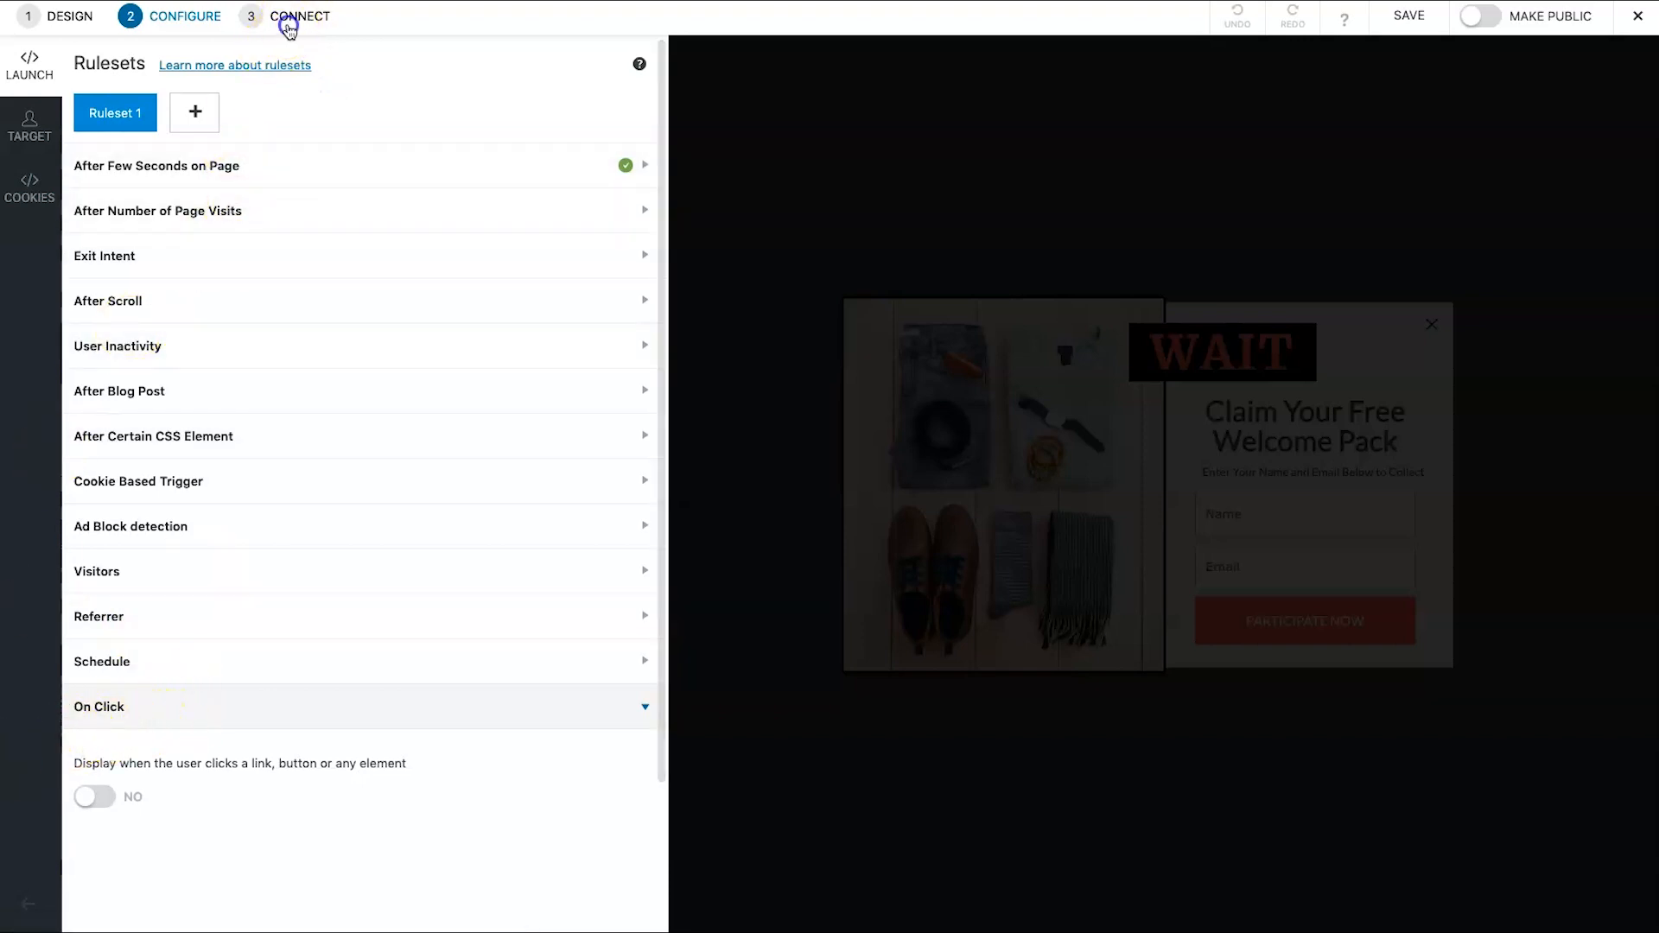
- Browse the email marketing services that the popup can be connected to
left_click(290, 32)
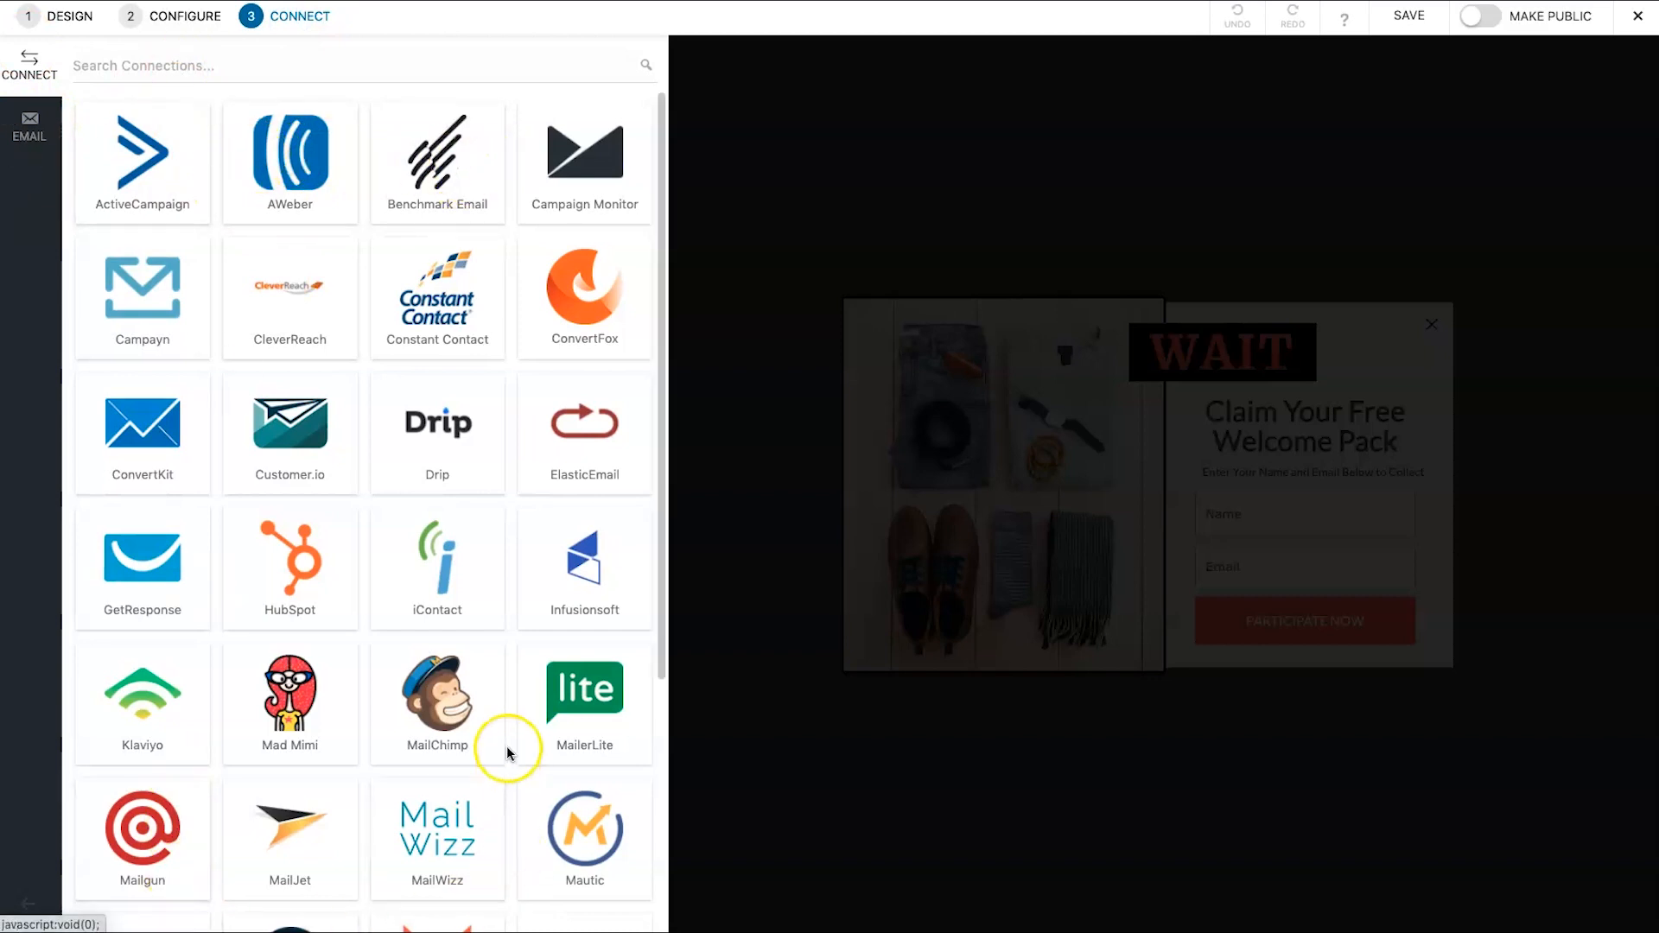
scroll(506, 744, "down", 5)
scroll(501, 726, "up", 5)
scroll(371, 437, "down", 3)
scroll(126, 519, "down", 2)
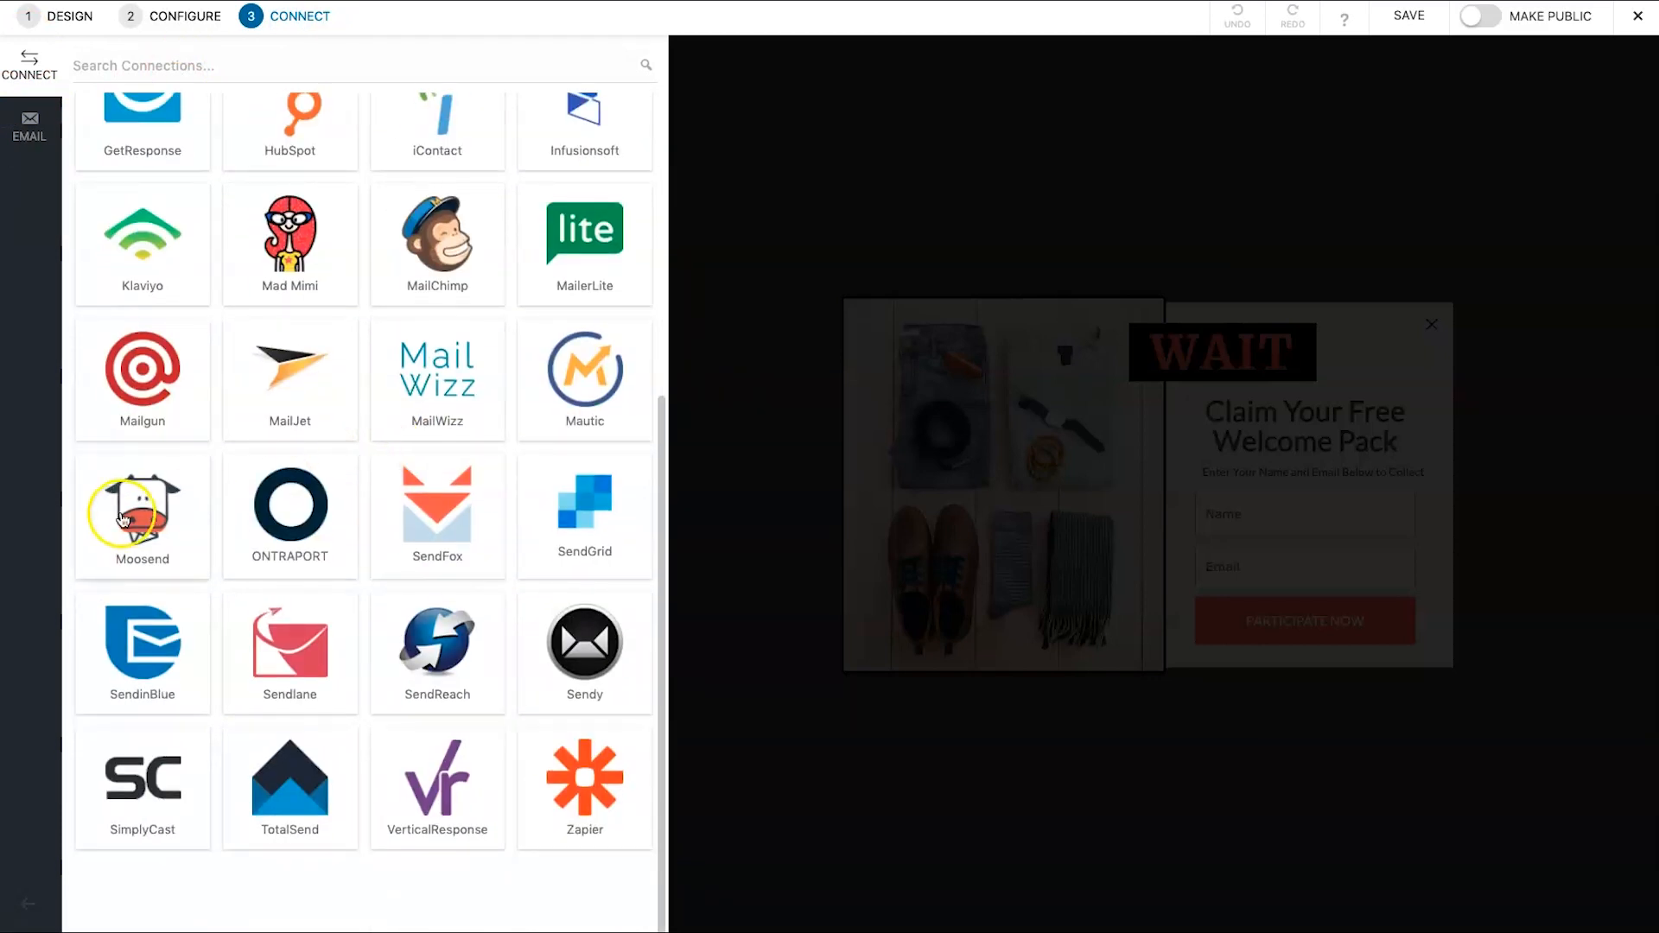
scroll(125, 519, "up", 5)
- Open the ActiveCampaign integration setup and examine its integration name, API URL and API key fields
left_click(166, 157)
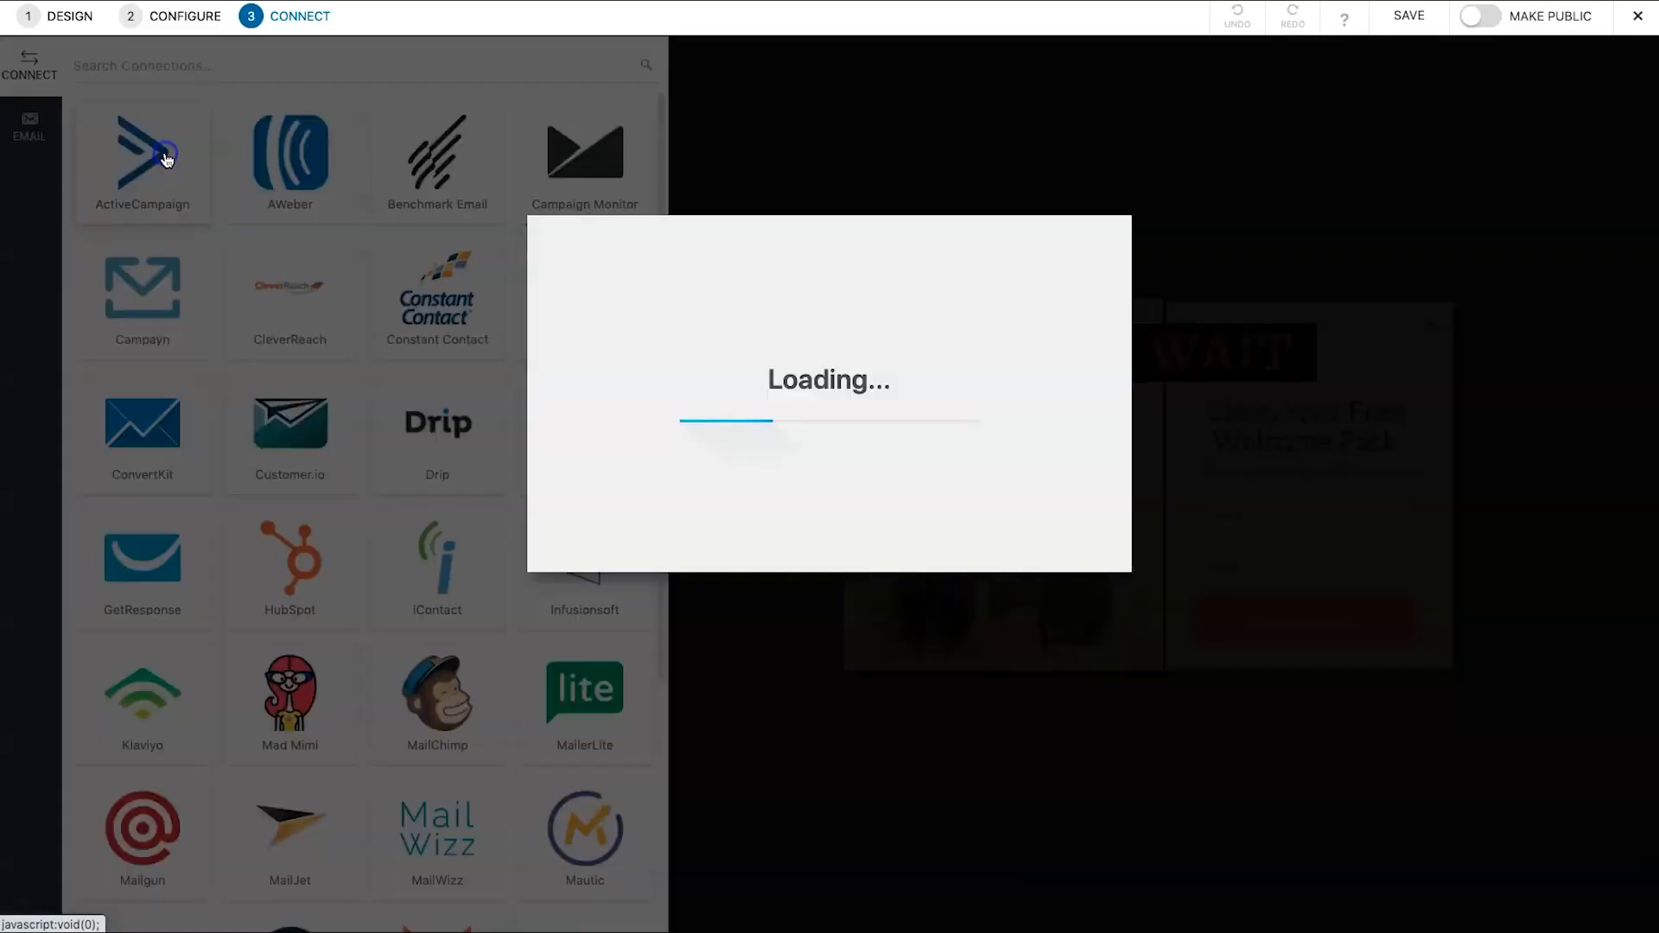
left_click(574, 378)
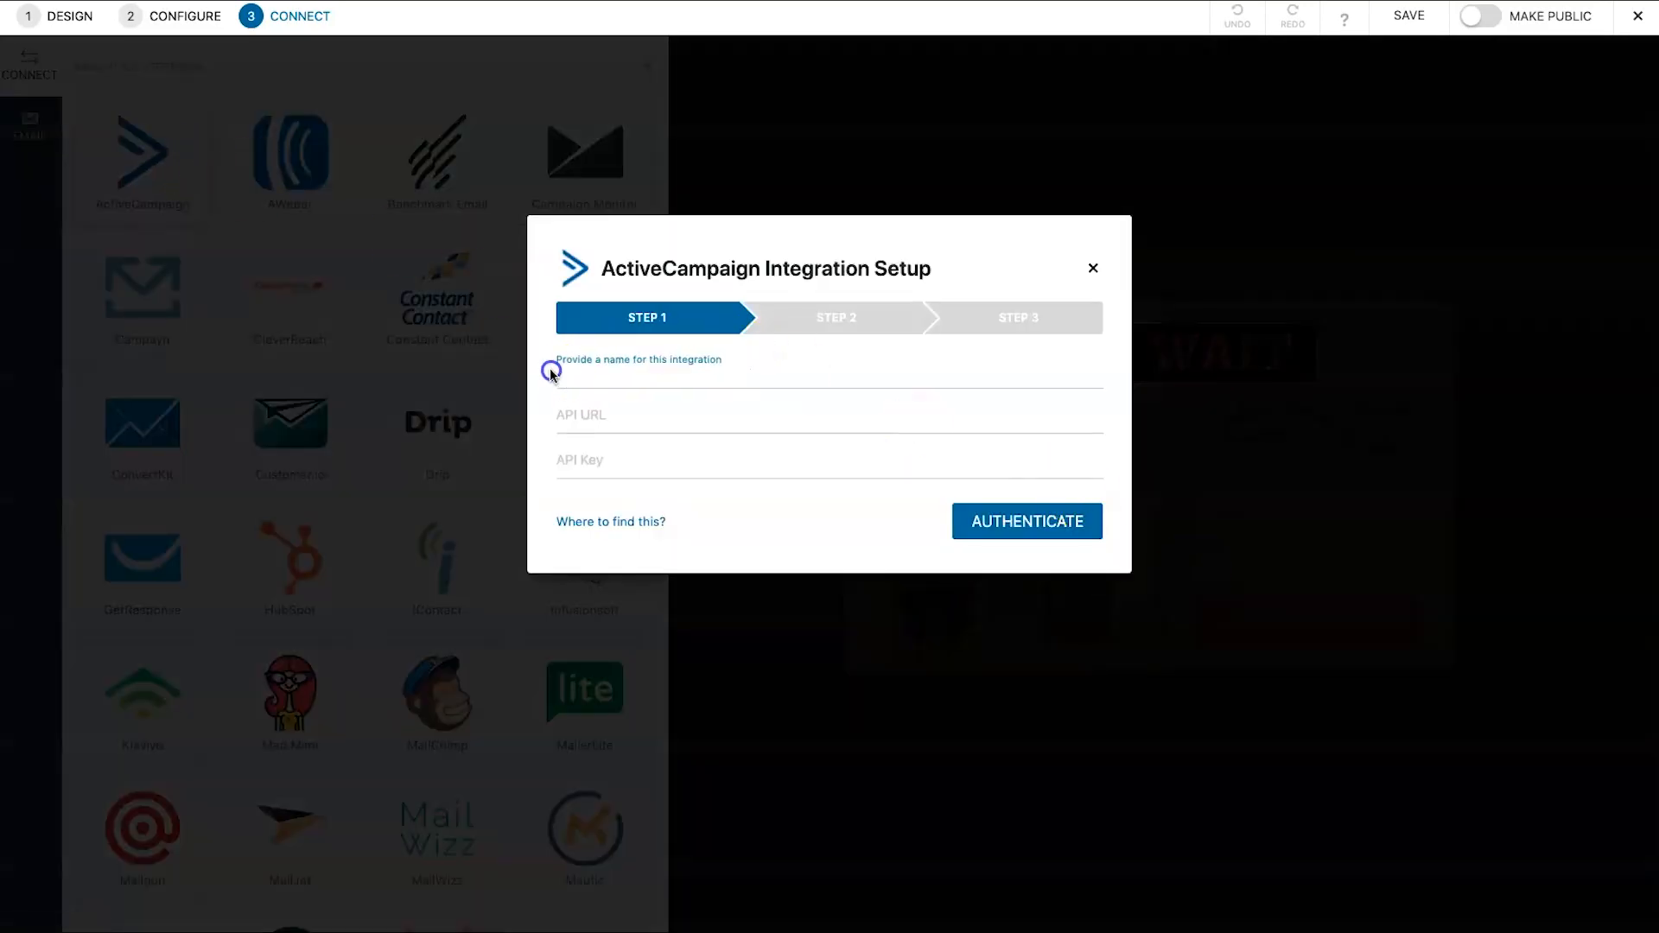
left_click(622, 382)
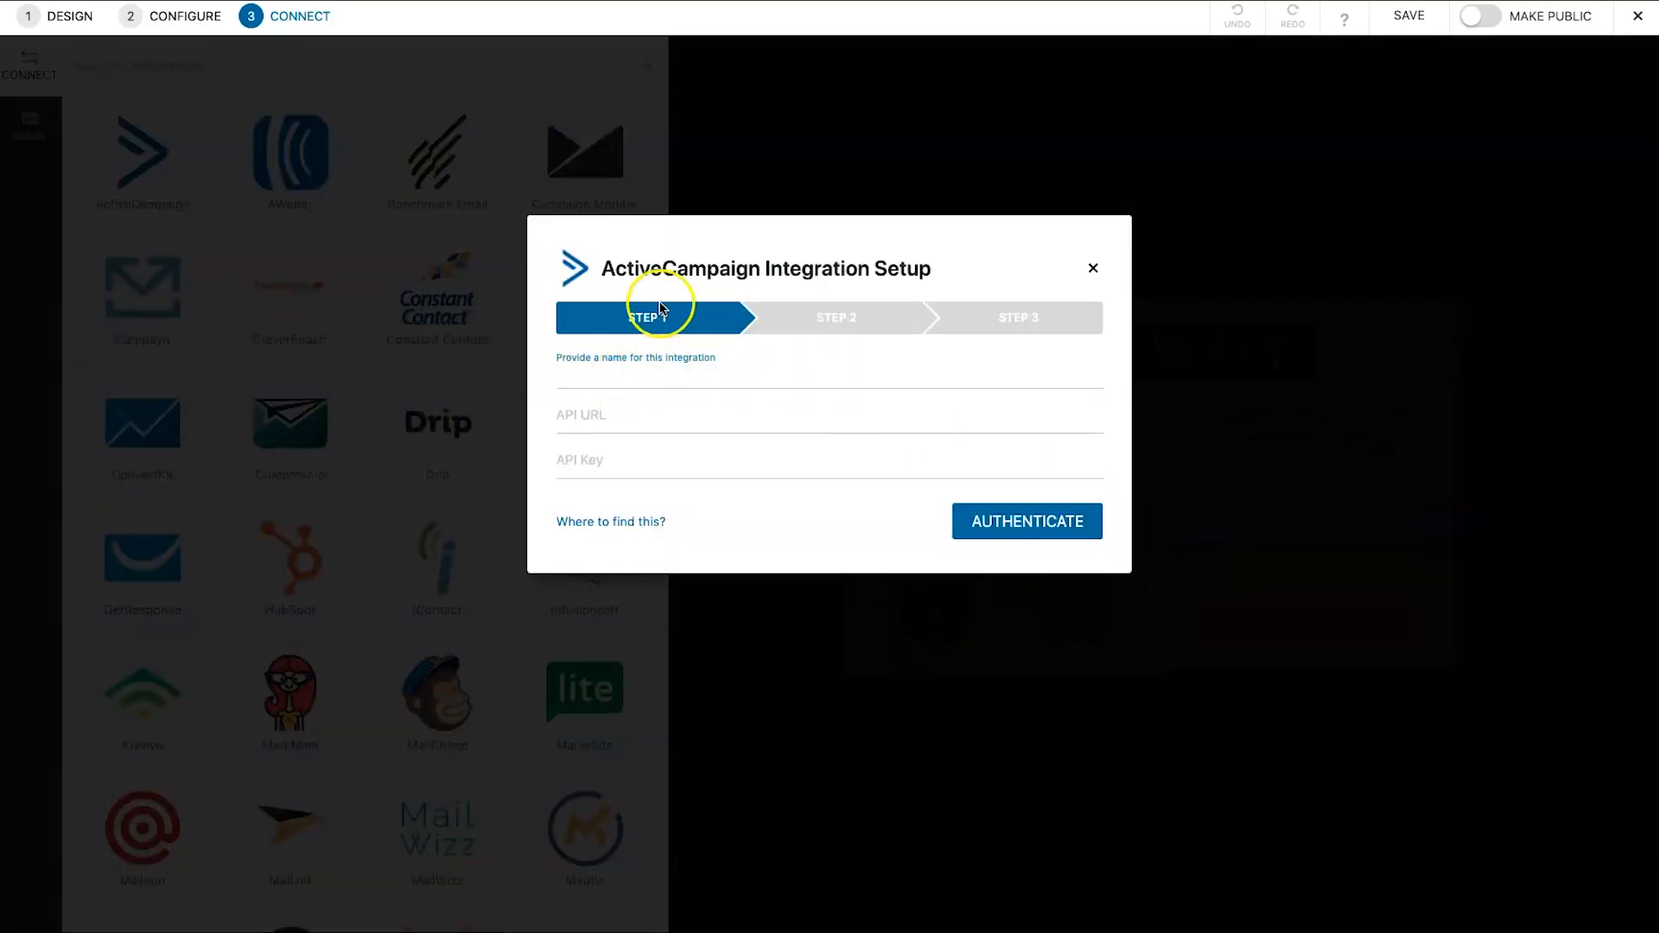
left_click_drag(604, 264, 740, 259)
left_click(745, 259)
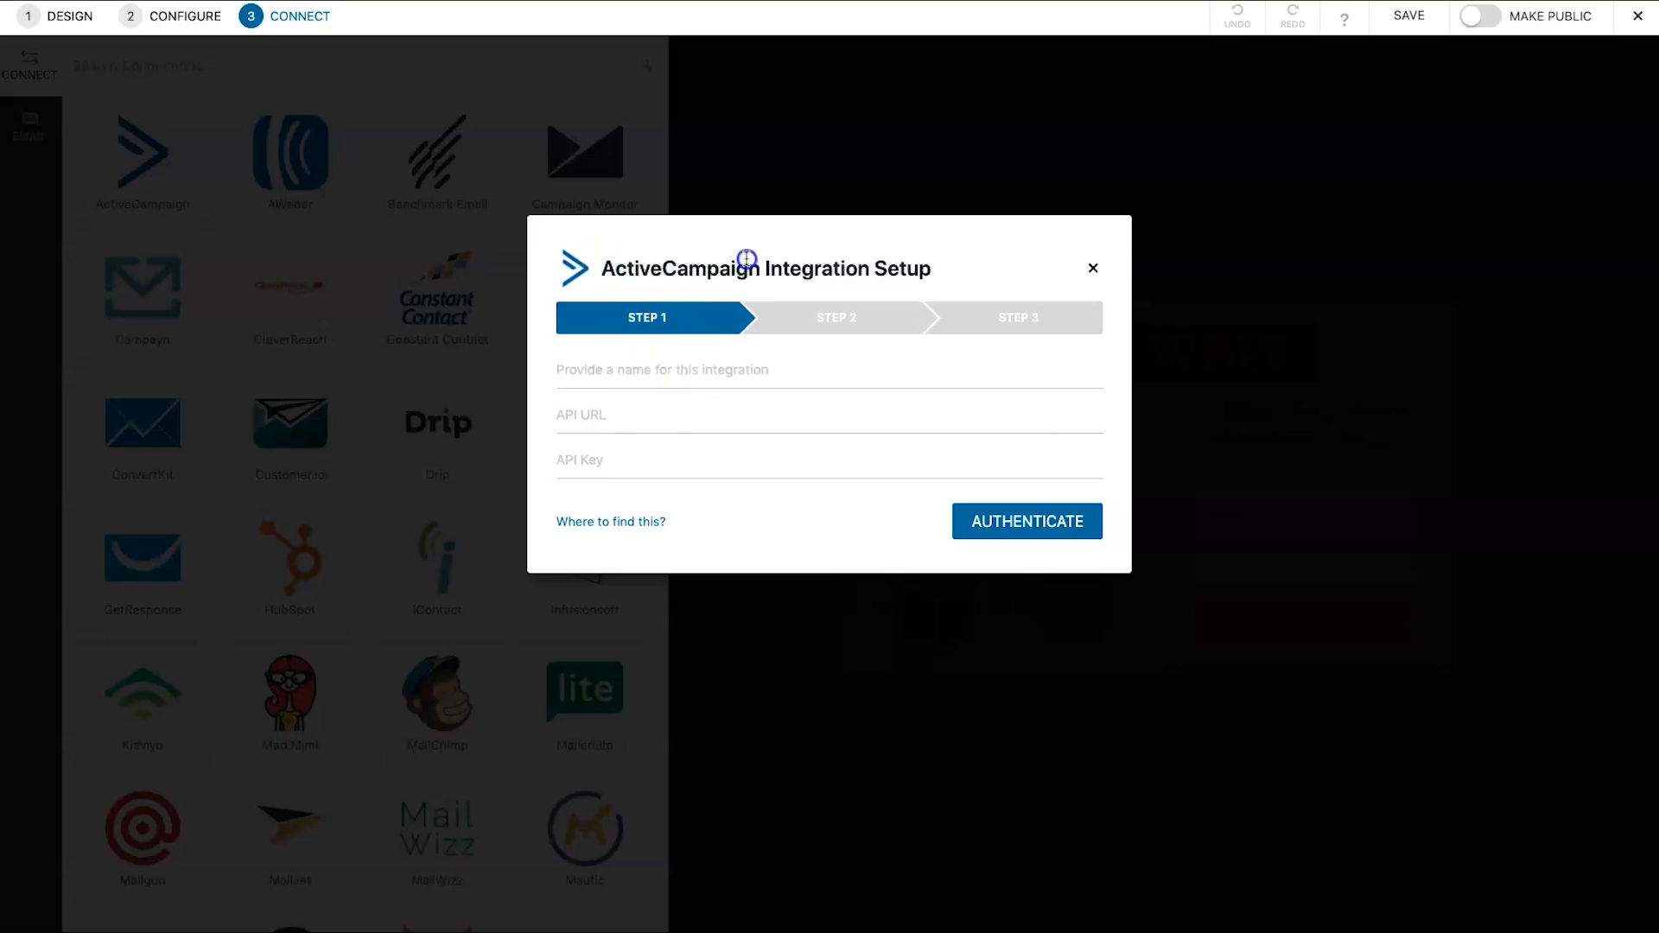
left_click_drag(614, 269, 760, 273)
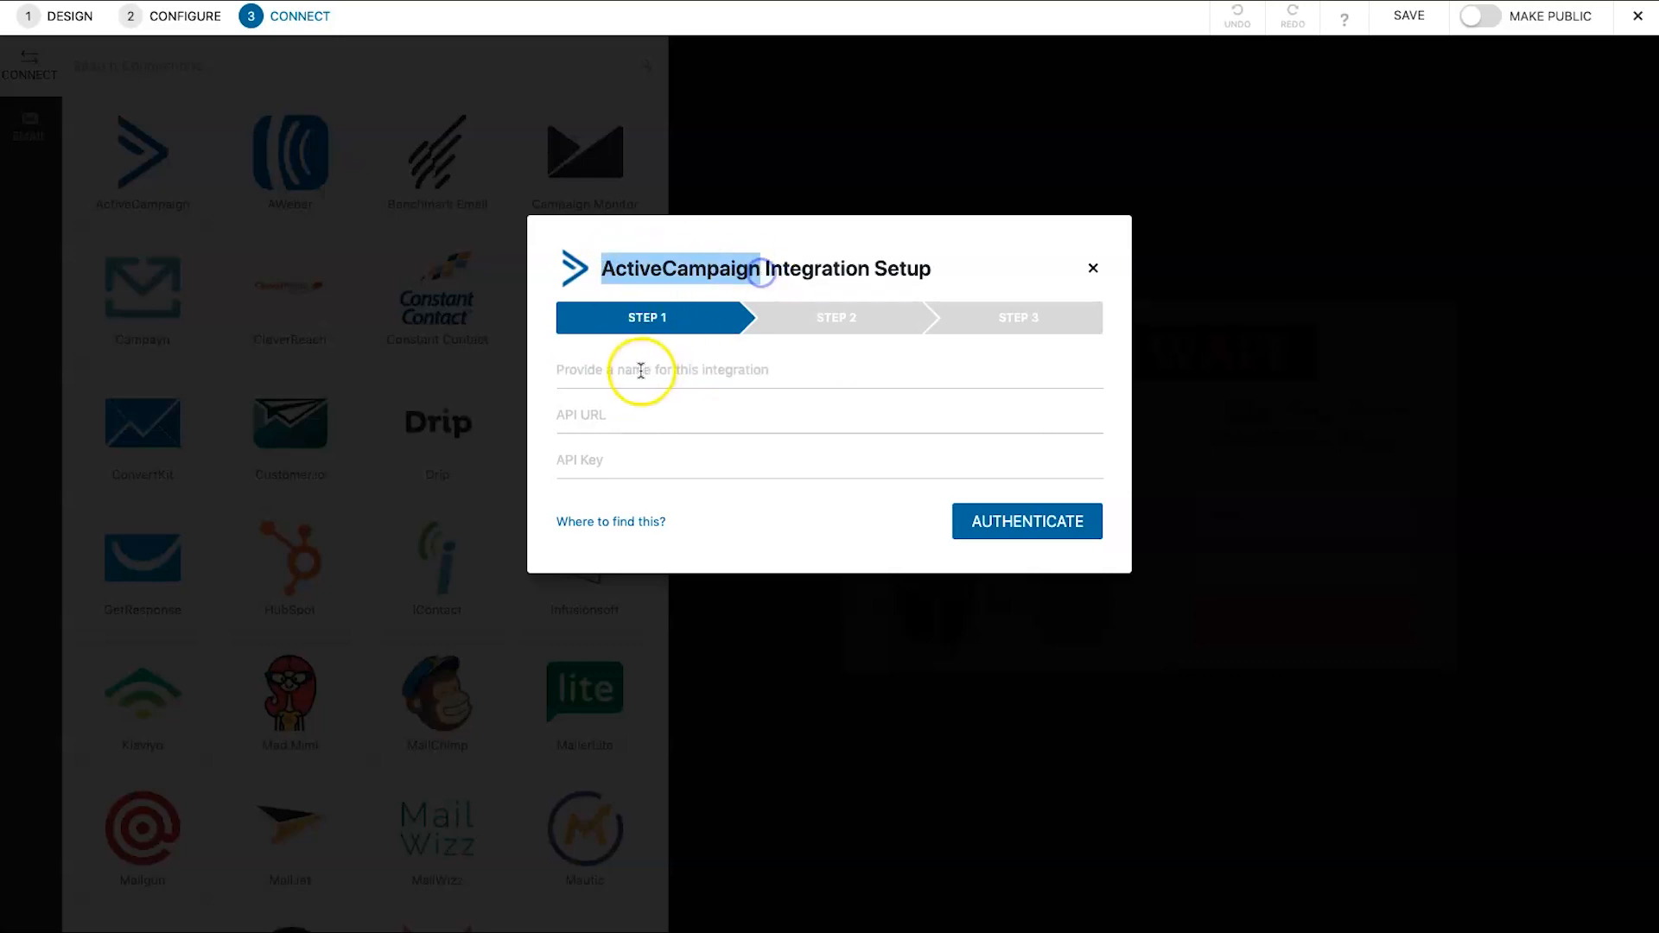
left_click(589, 442)
left_click(581, 402)
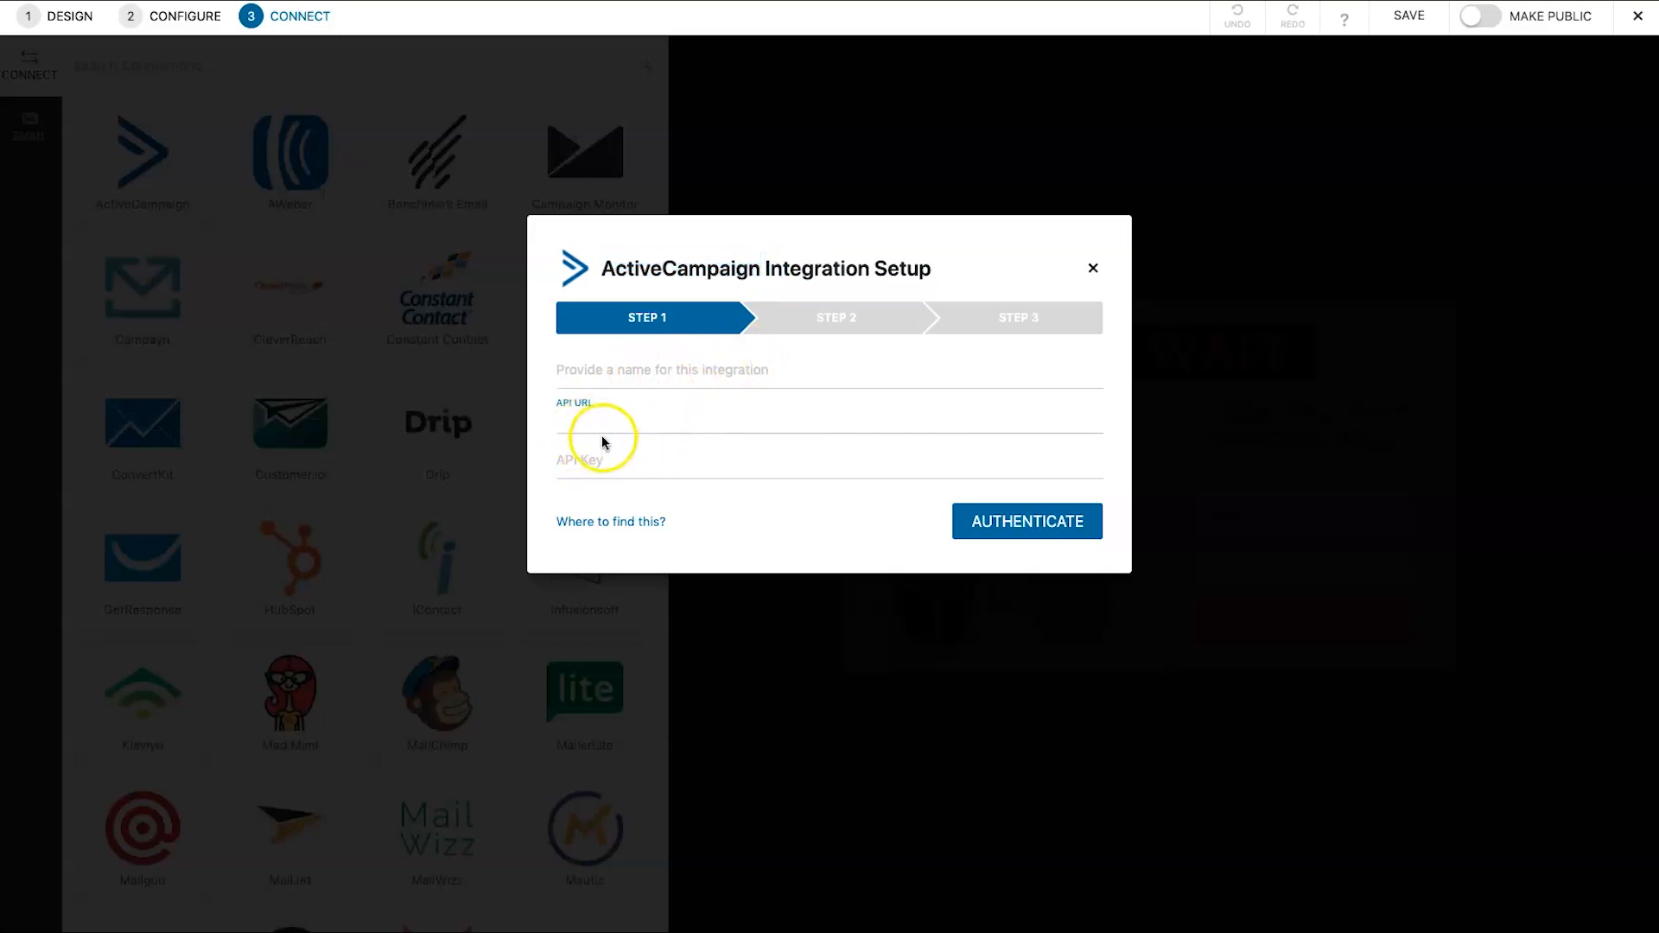
- Leave the ActiveCampaign setup without authenticating, then save the welcome-pack popup and make it public
left_click(604, 467)
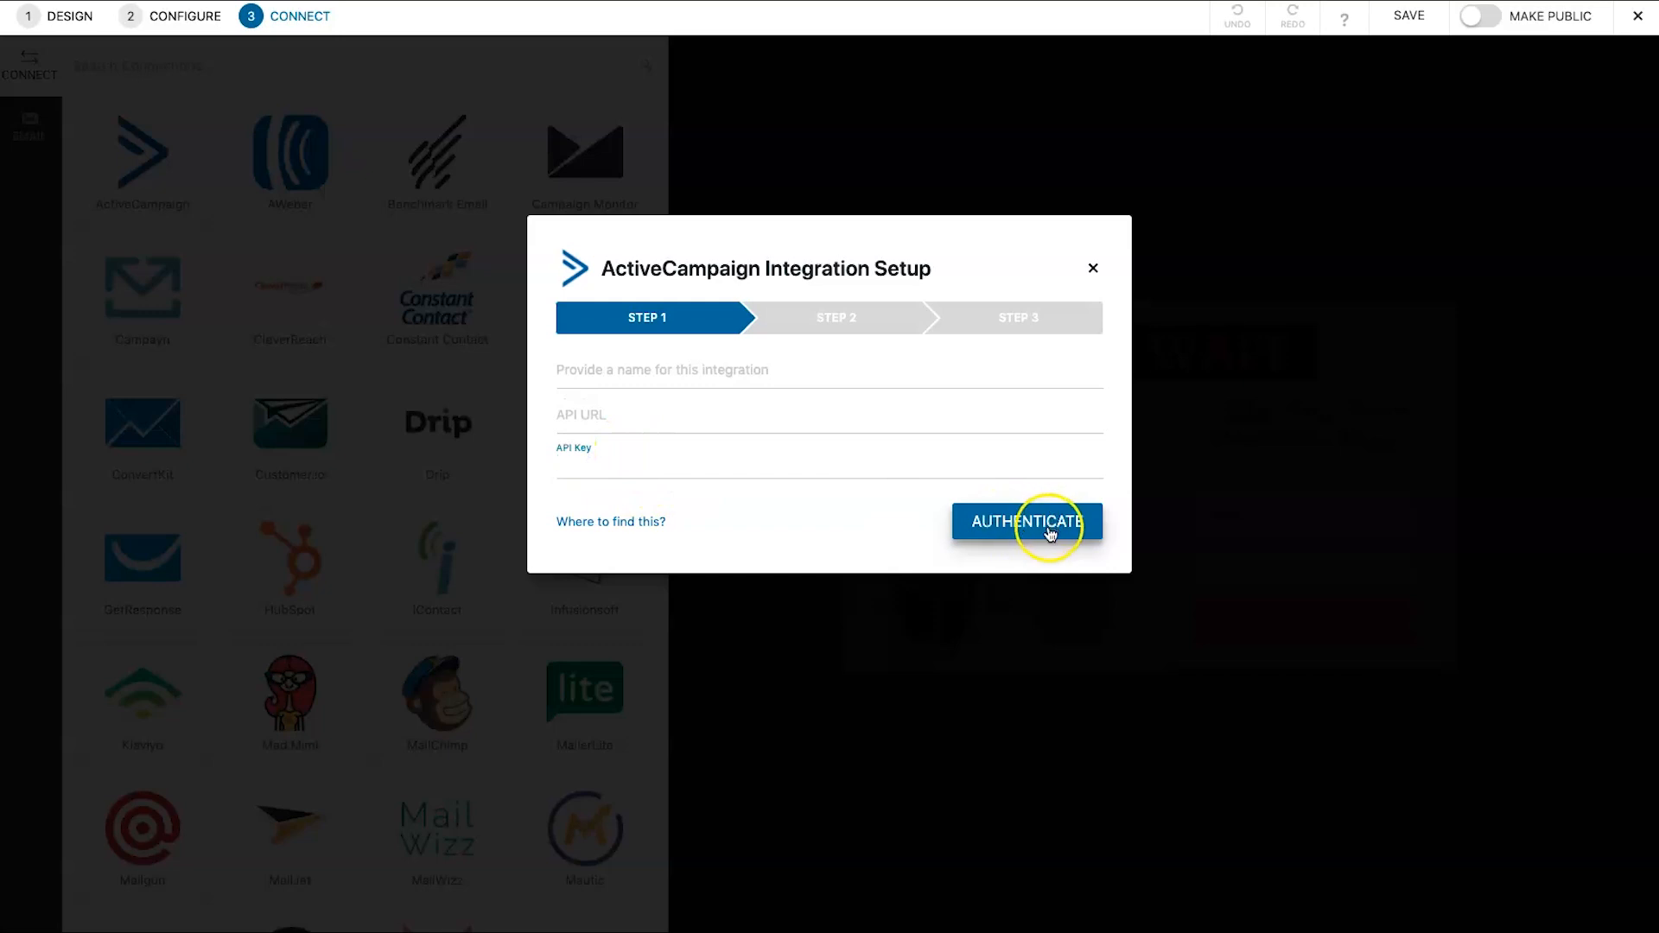
left_click(1093, 268)
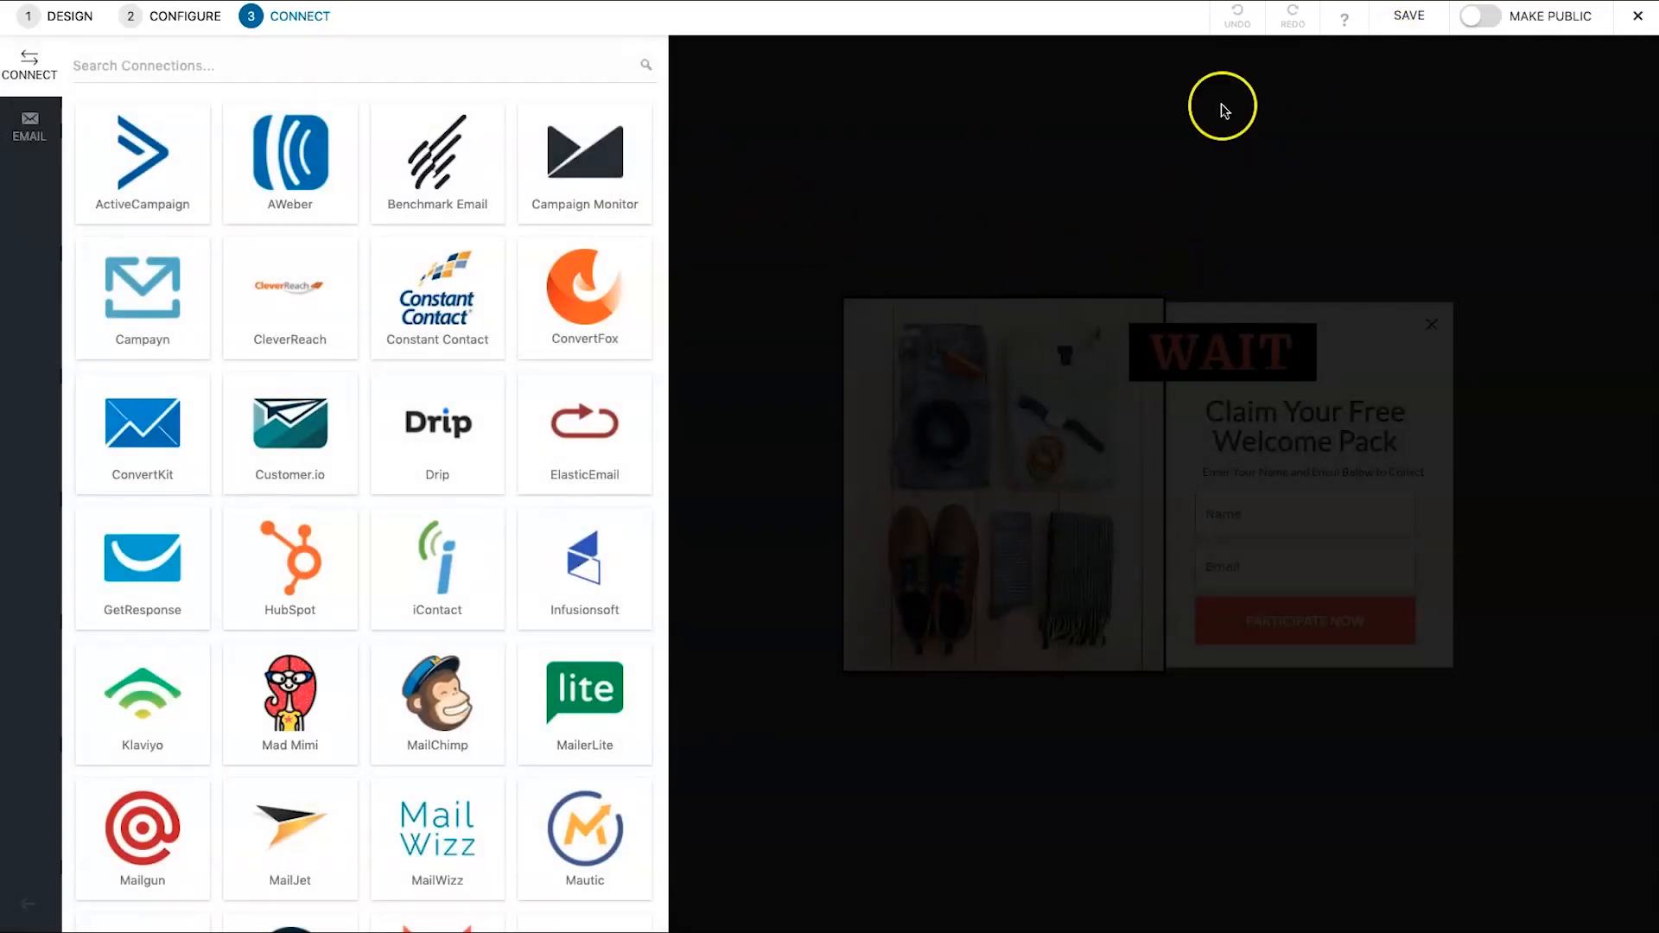
left_click(1427, 17)
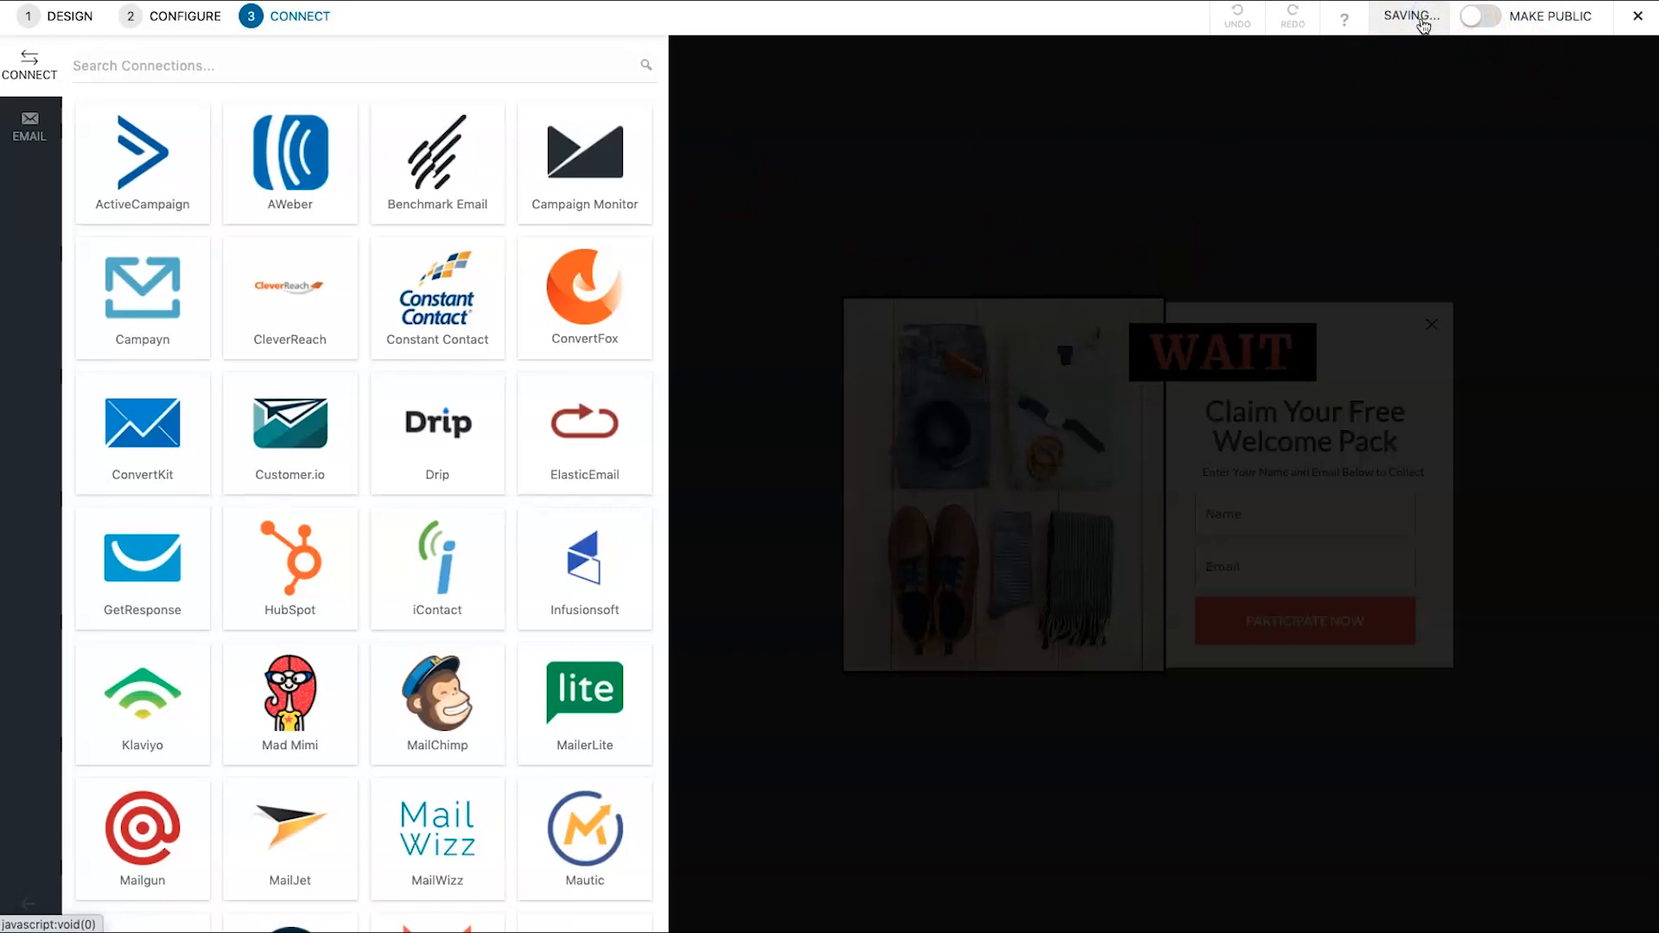
left_click(1481, 17)
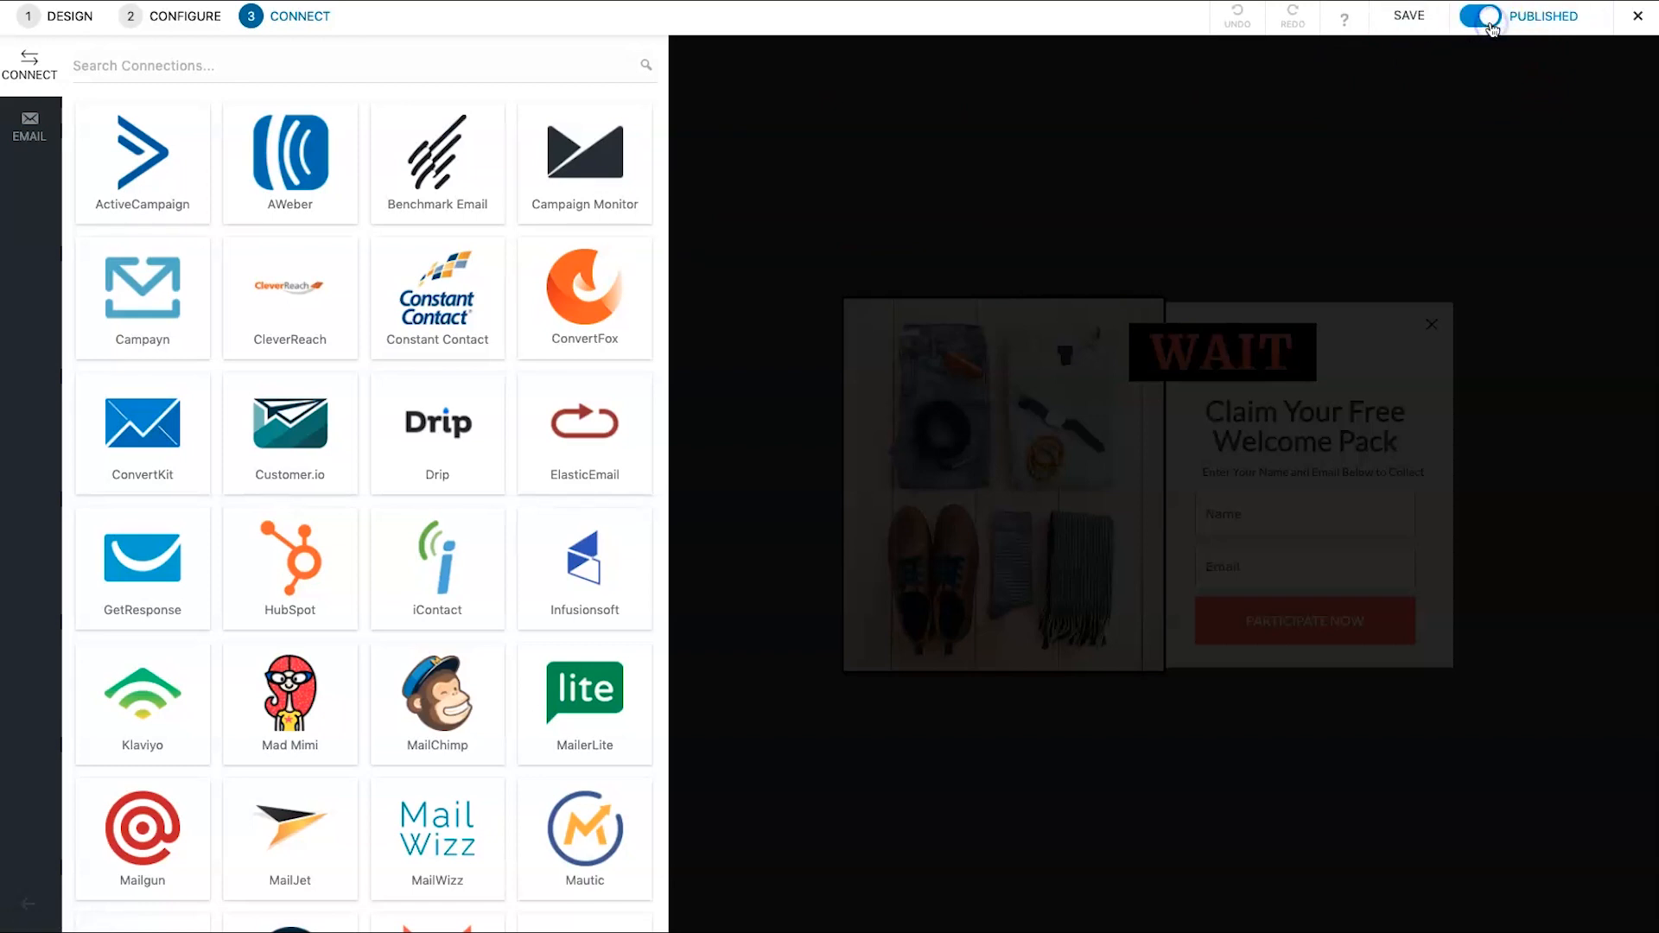
left_click(1399, 19)
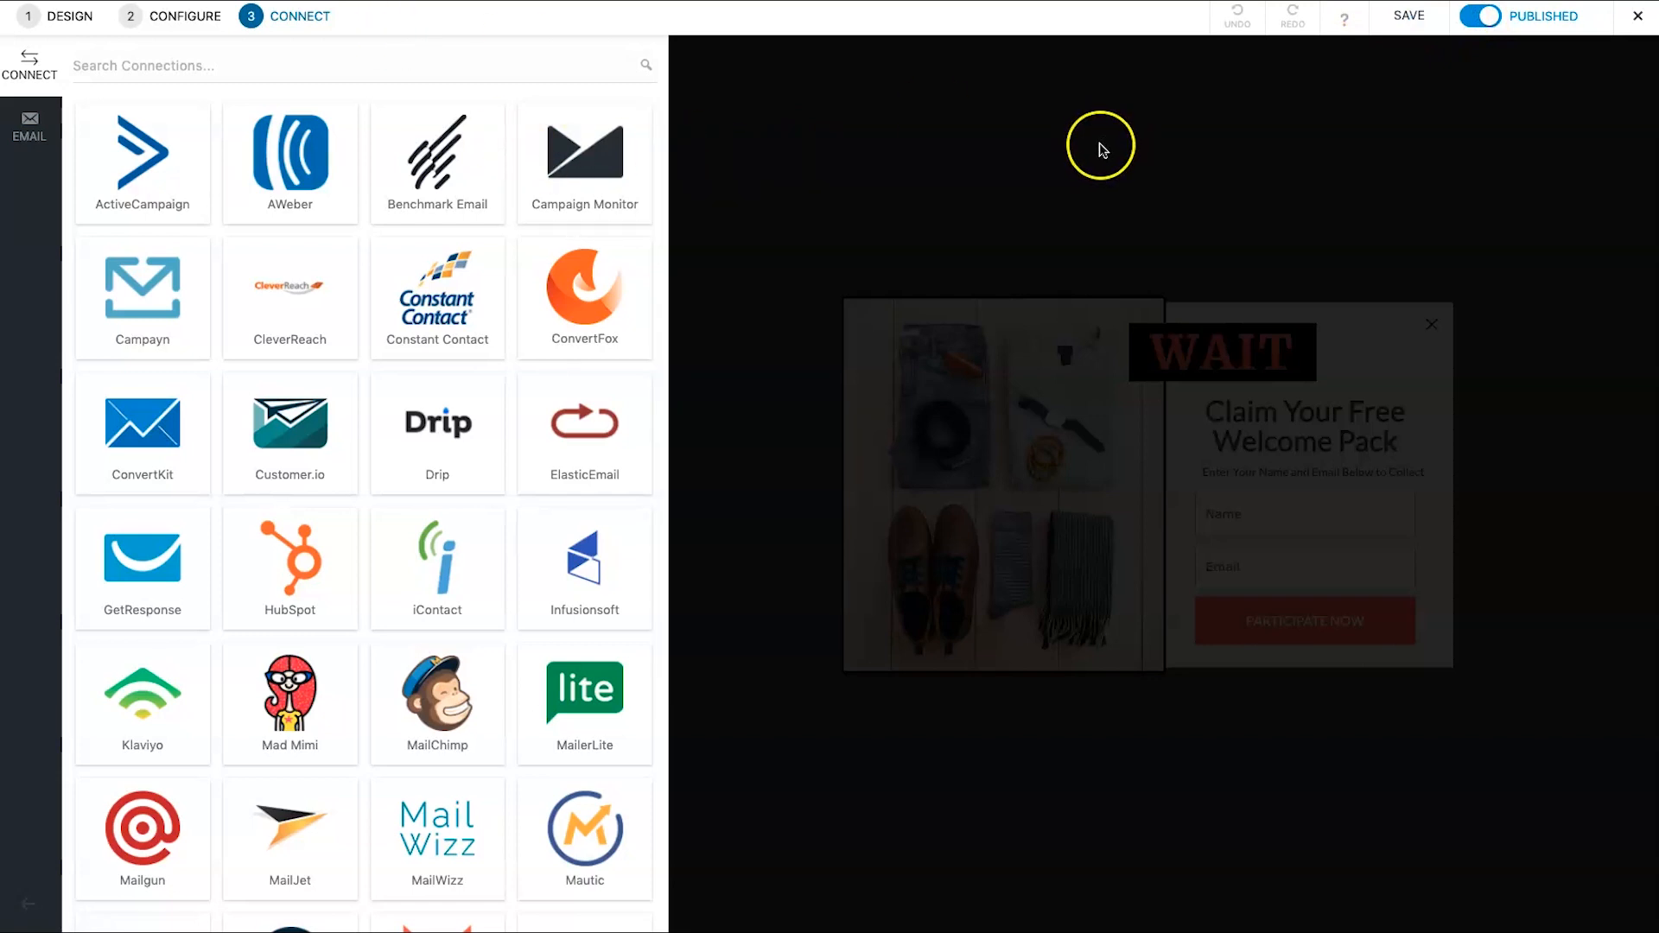
- View the live site separately from the editor, check the welcome-pack popup and its email field, and dismiss it
left_click(1637, 15)
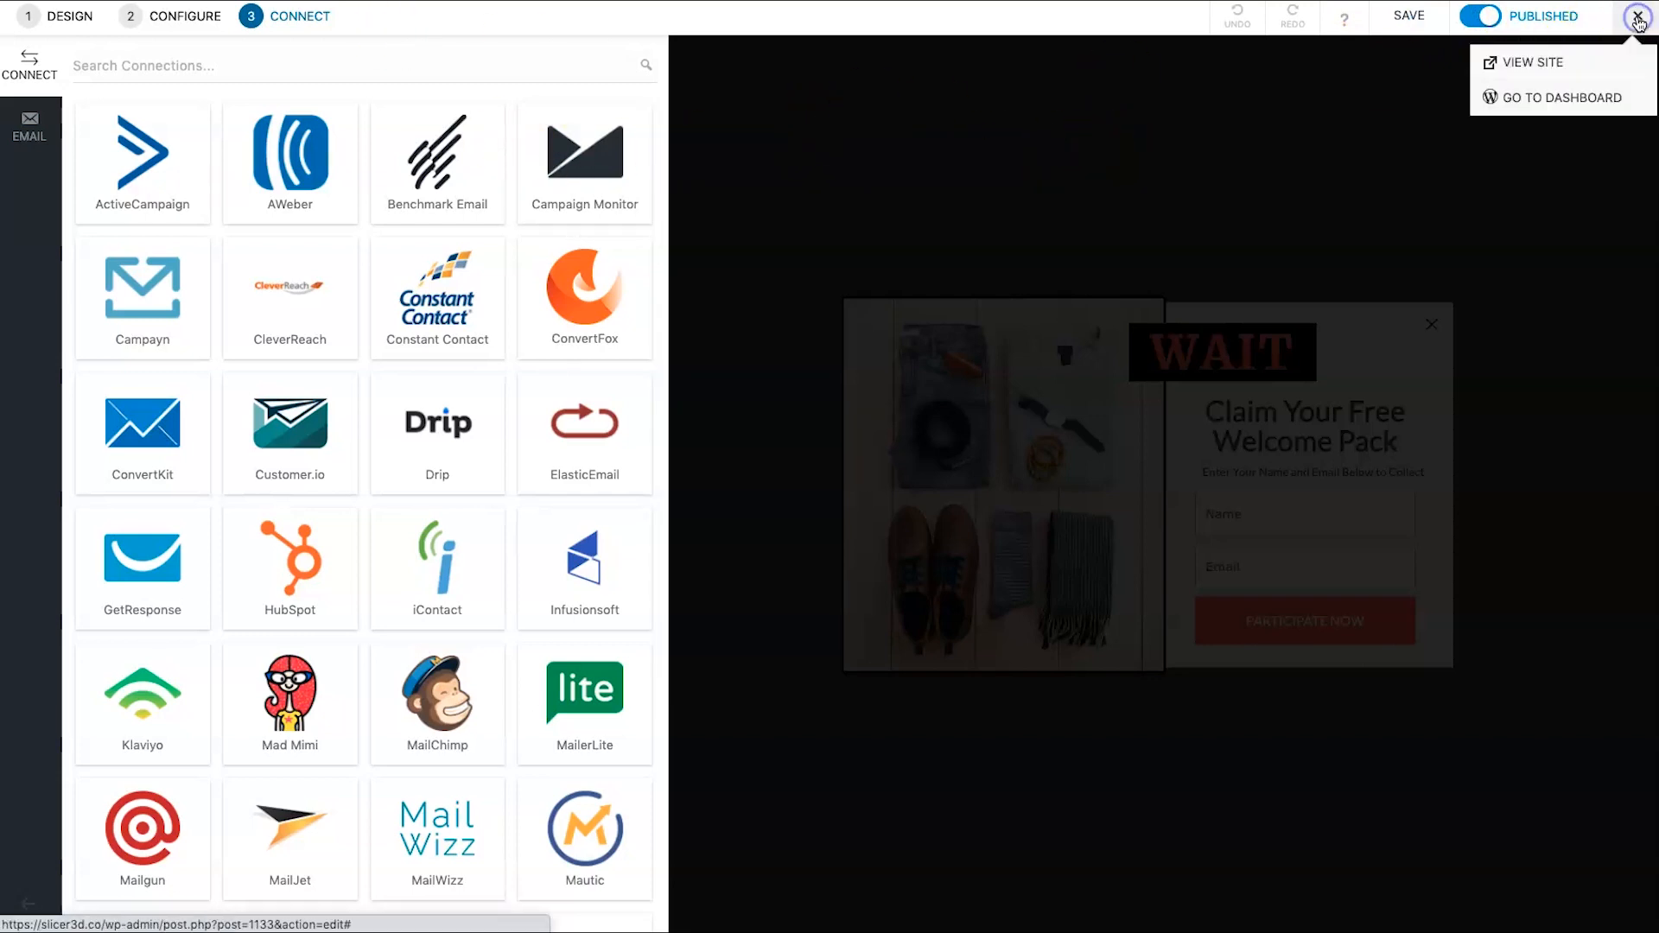
right_click(1534, 64)
left_click(1563, 105)
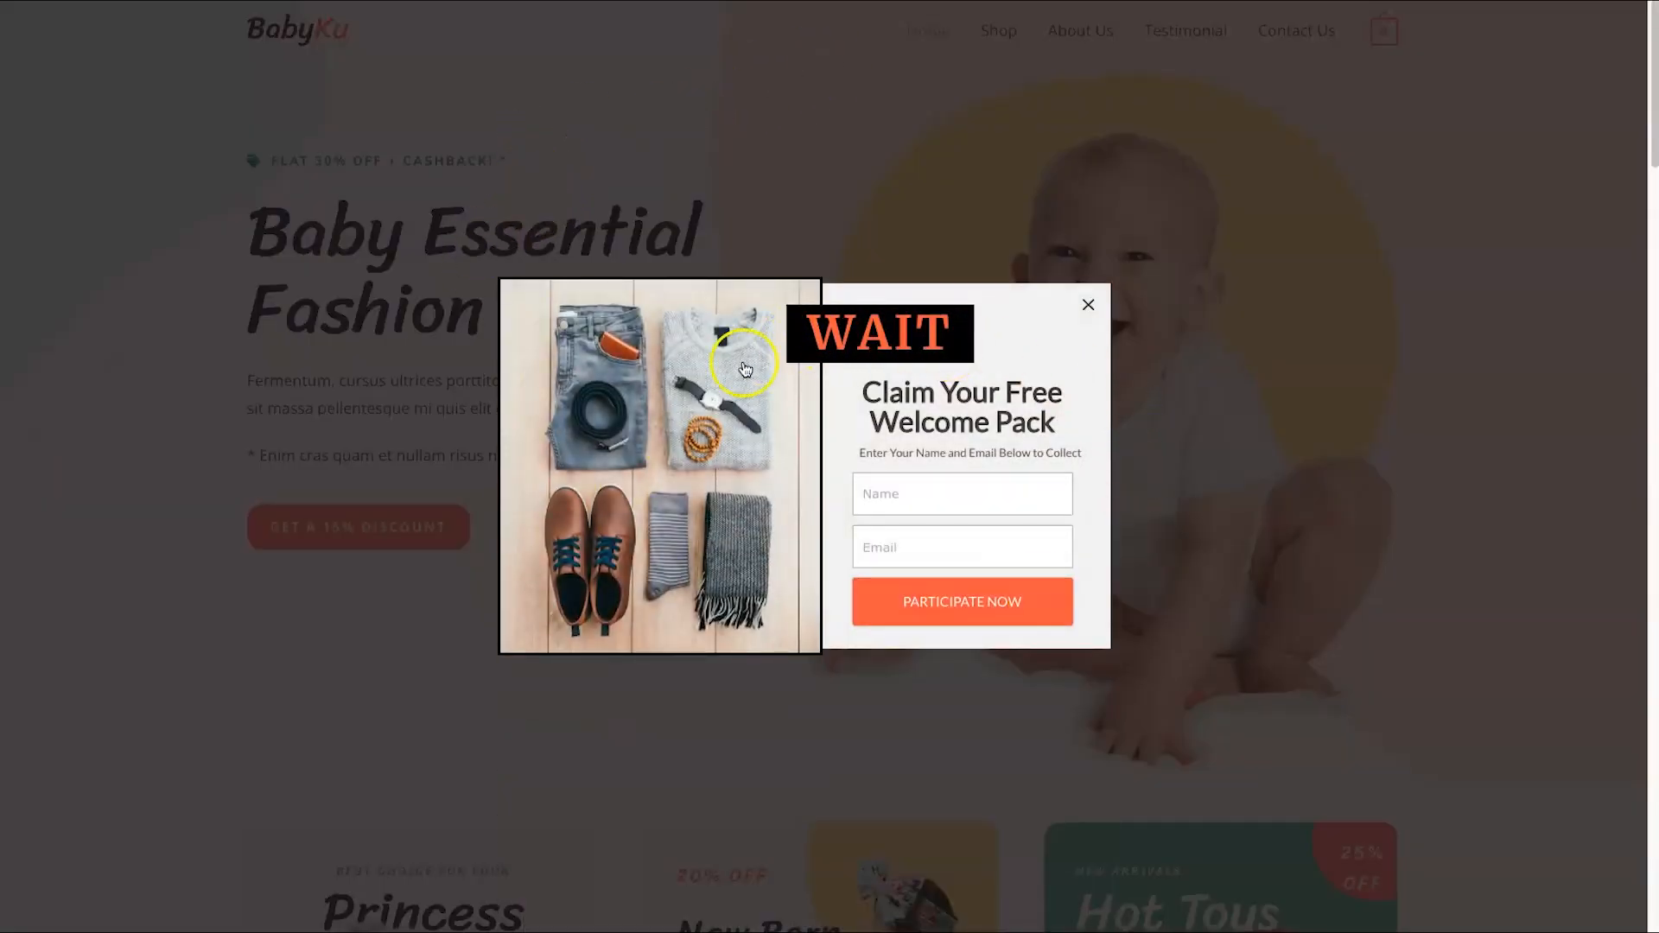
left_click(956, 545)
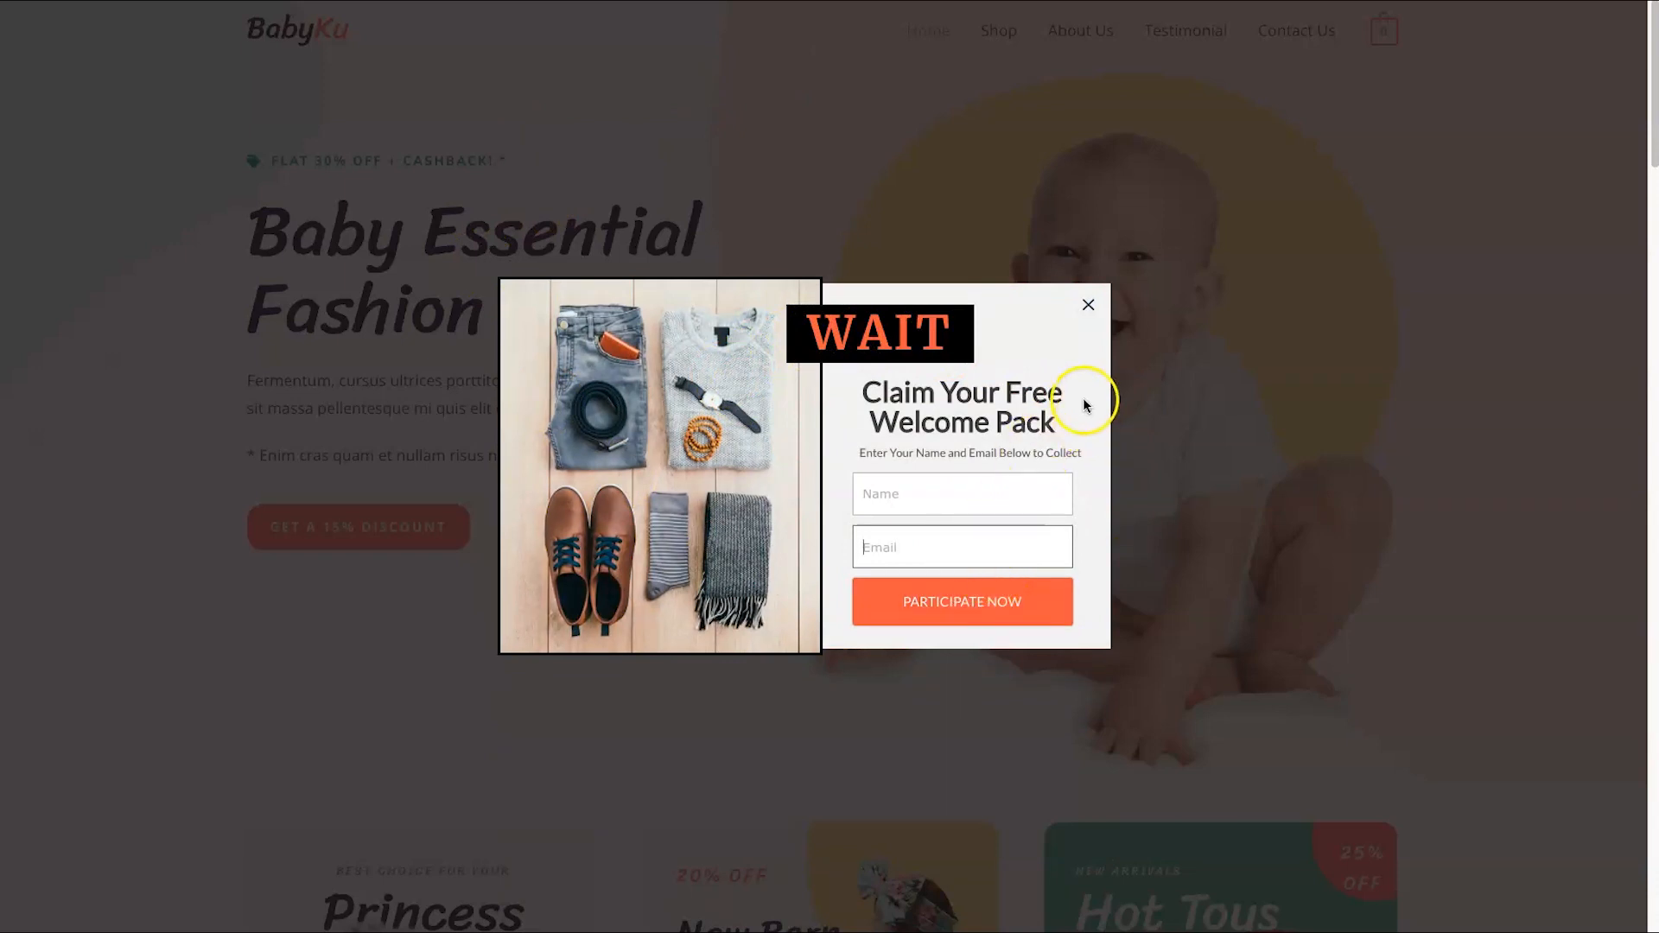
left_click(1085, 306)
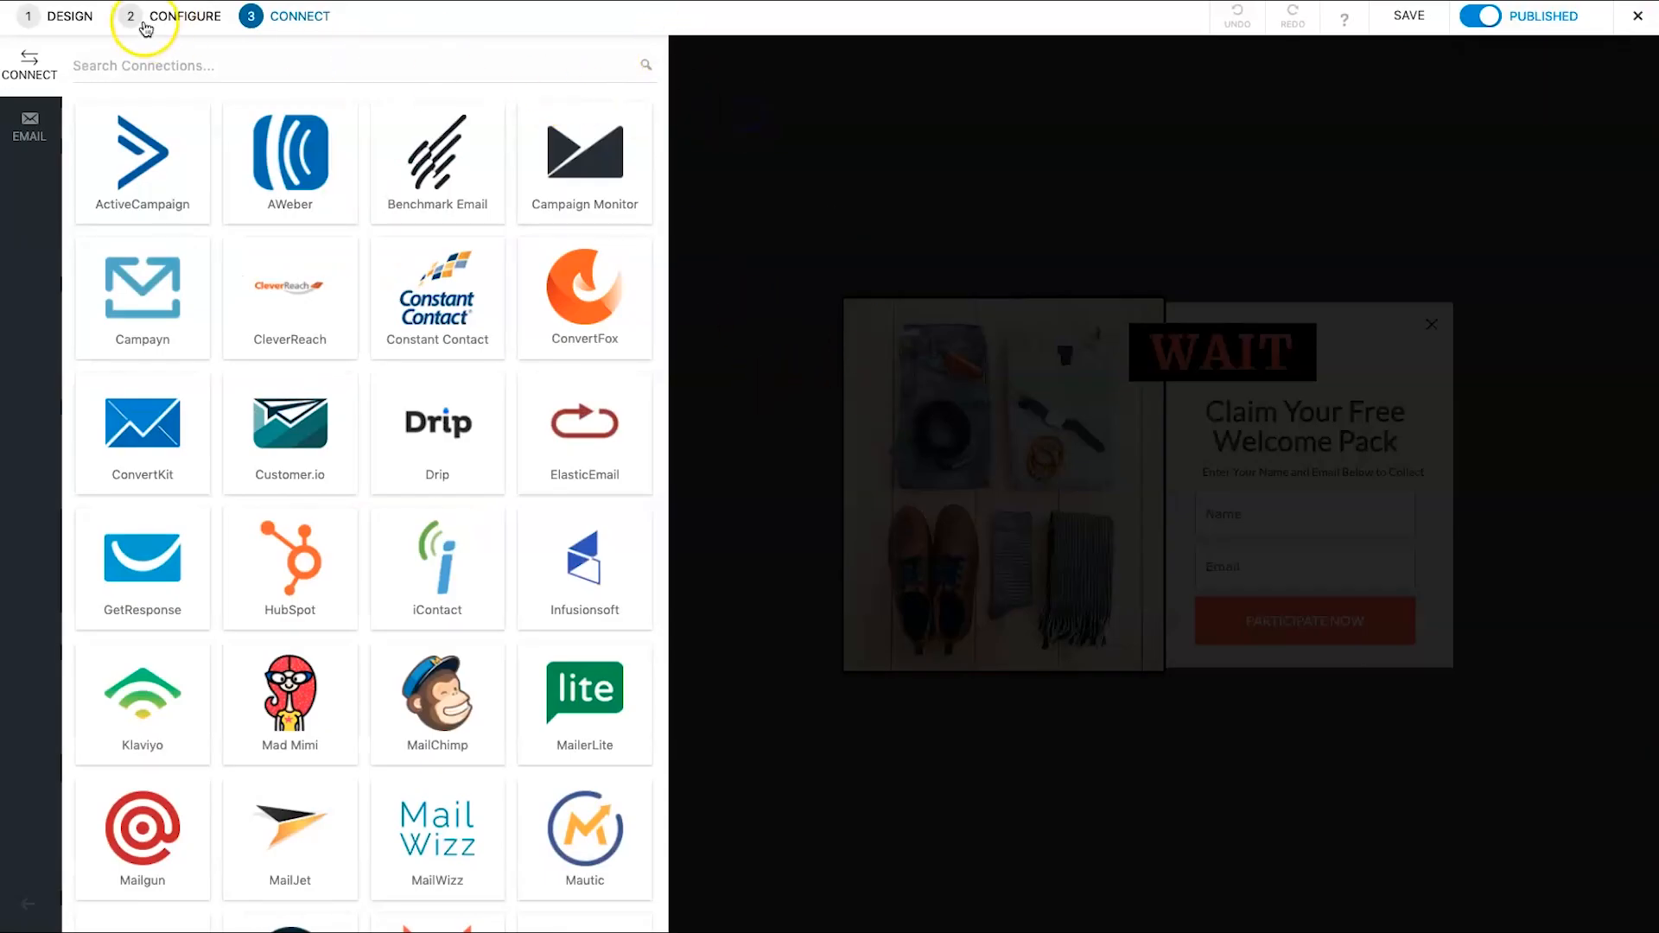
- Enable the On Click launch rule in Ruleset 1 with the CSS ID #welcomepack and save the popup
left_click(217, 25)
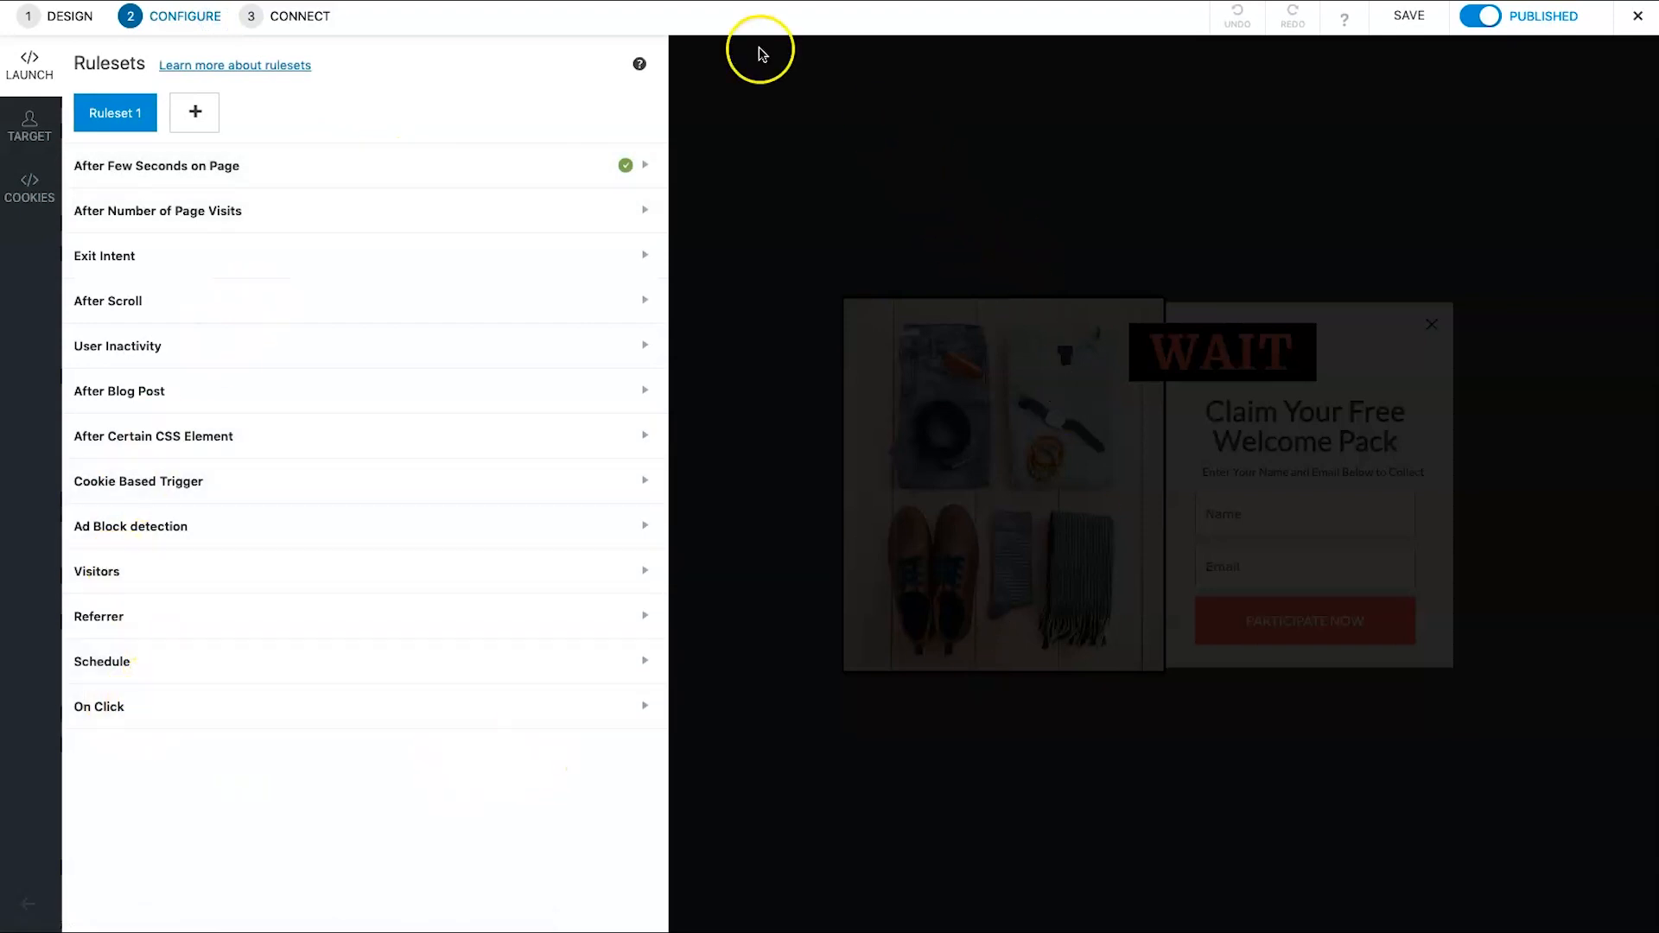
left_click(134, 708)
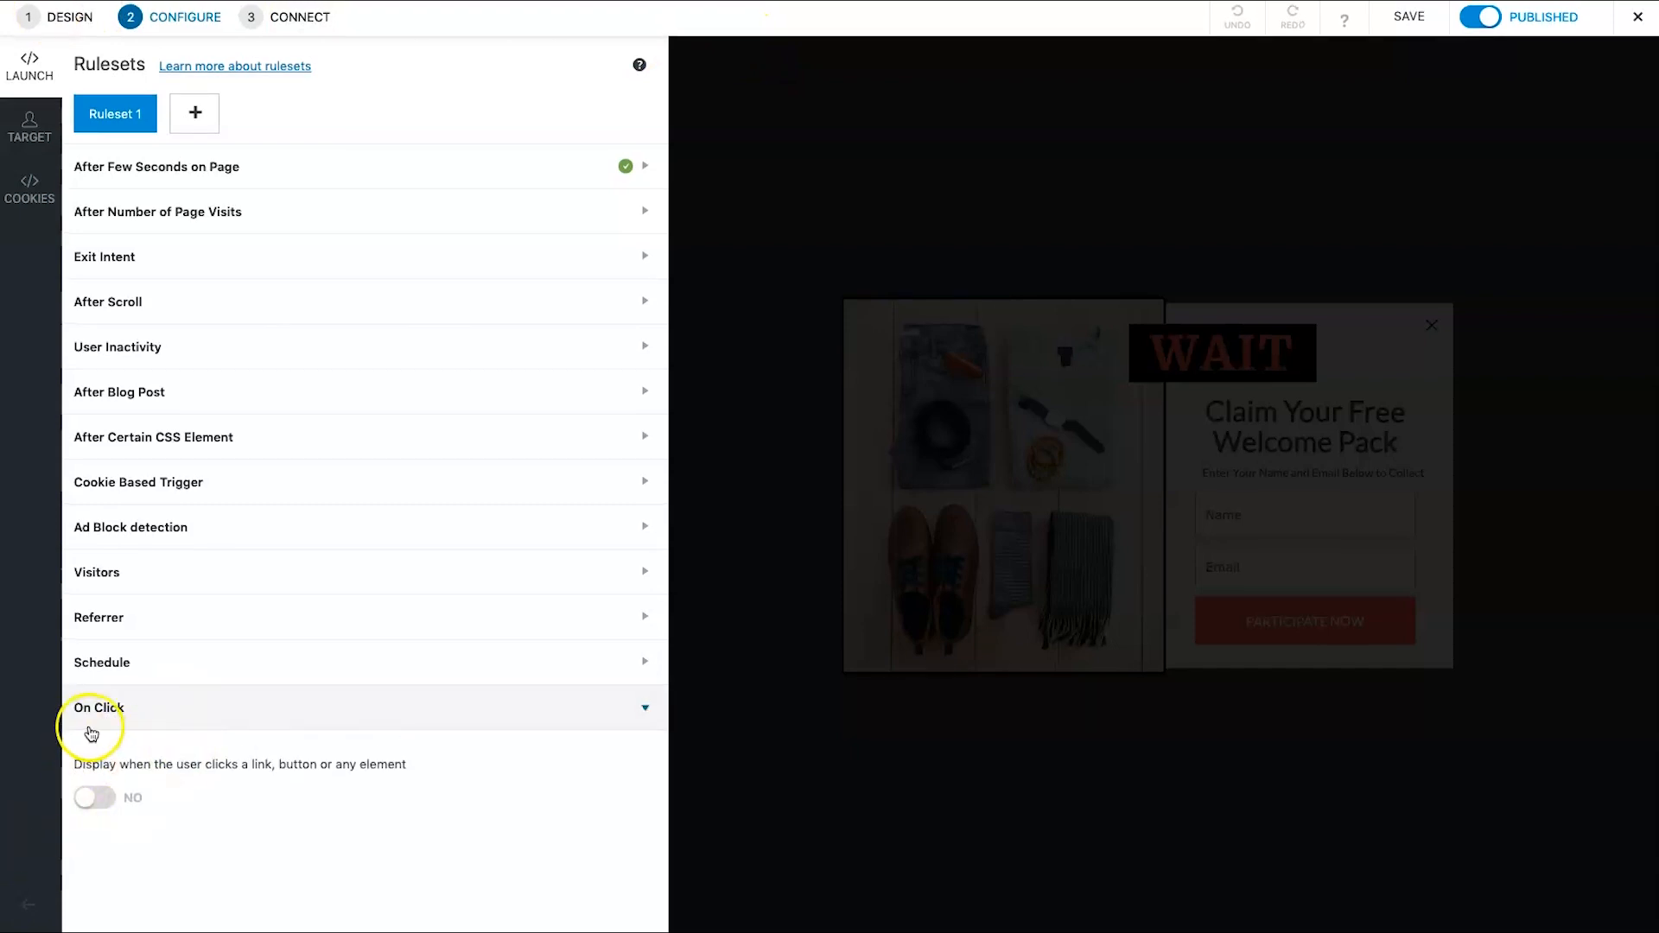
left_click_drag(81, 767, 219, 775)
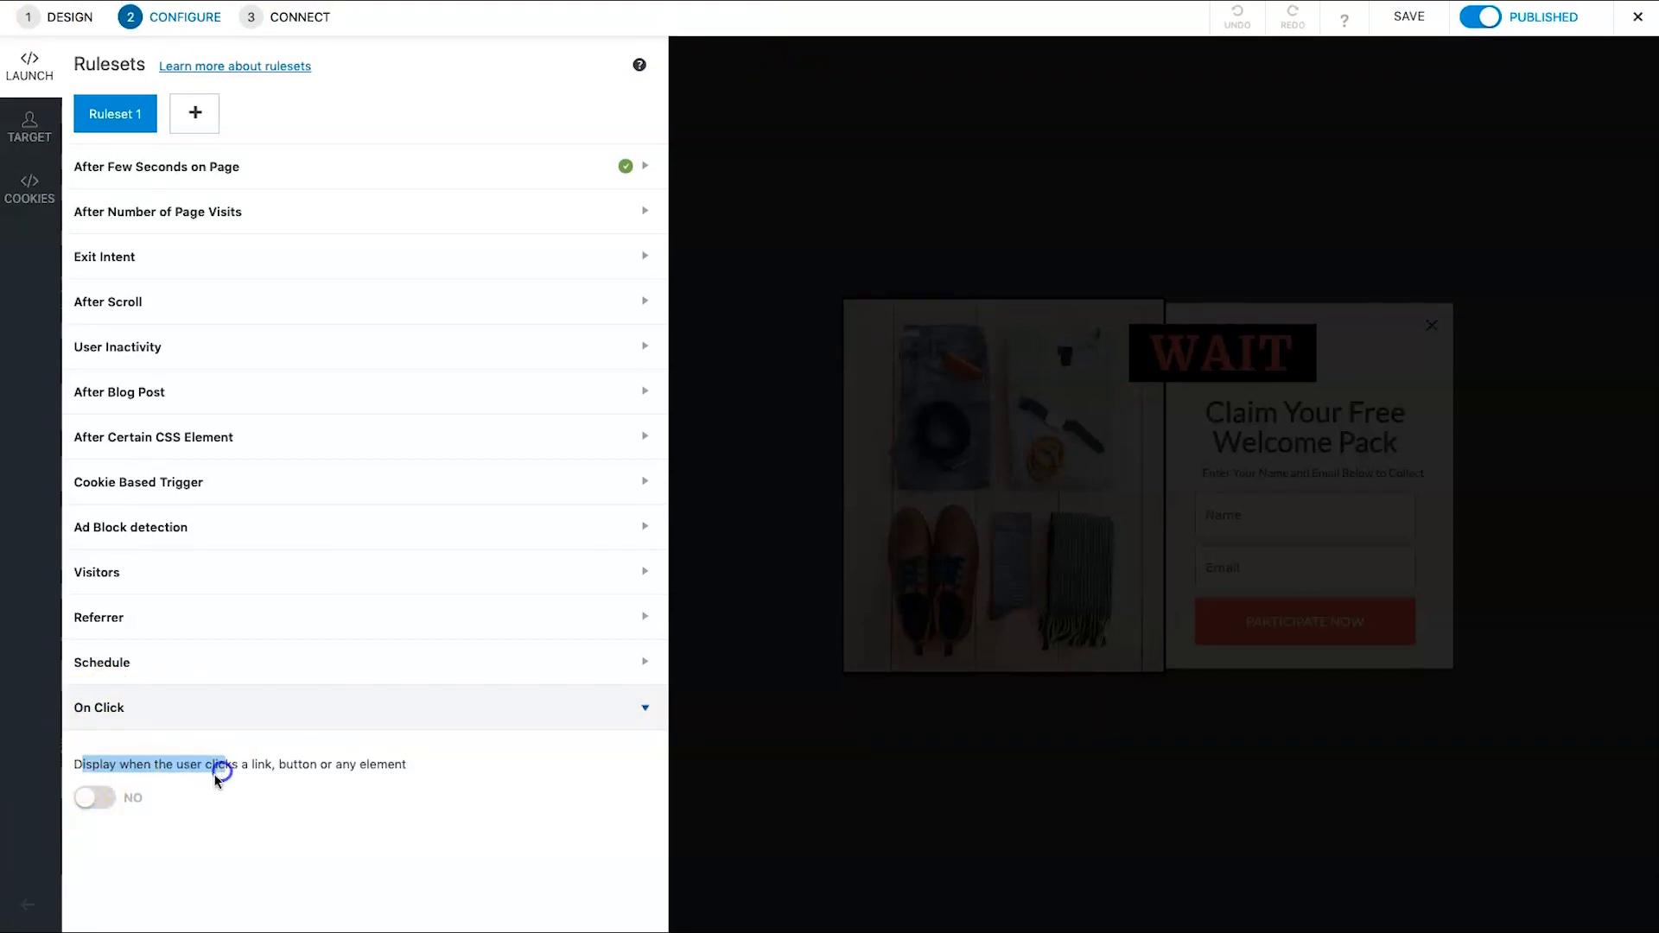
left_click(95, 797)
scroll(103, 795, "down", 2)
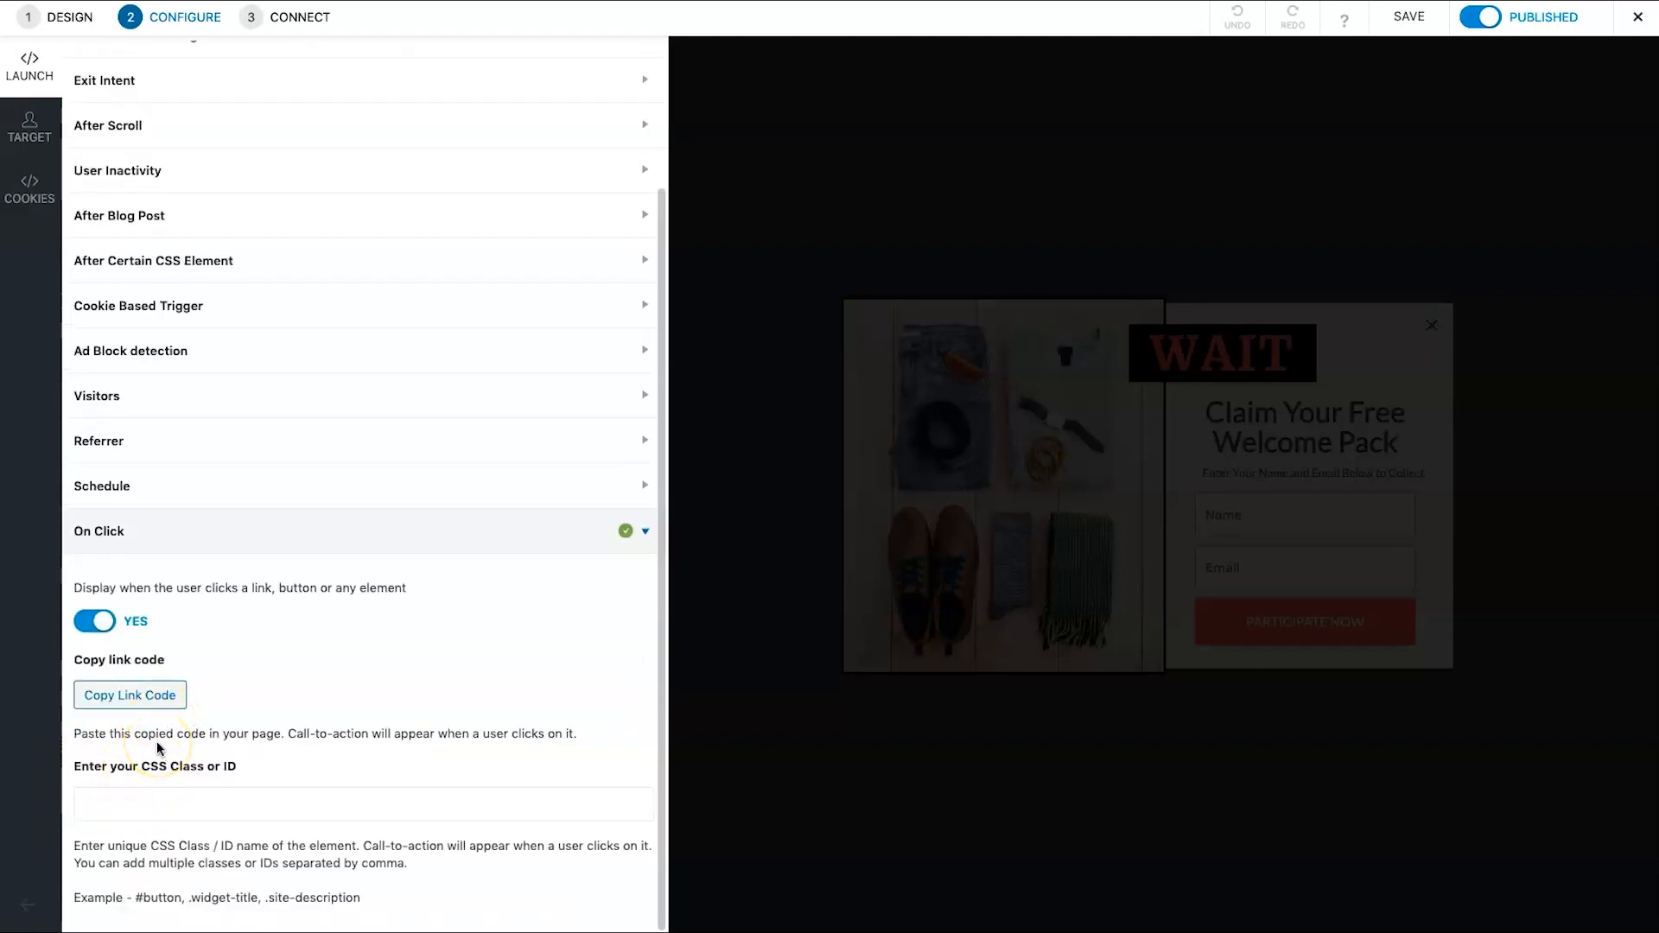
left_click(110, 667)
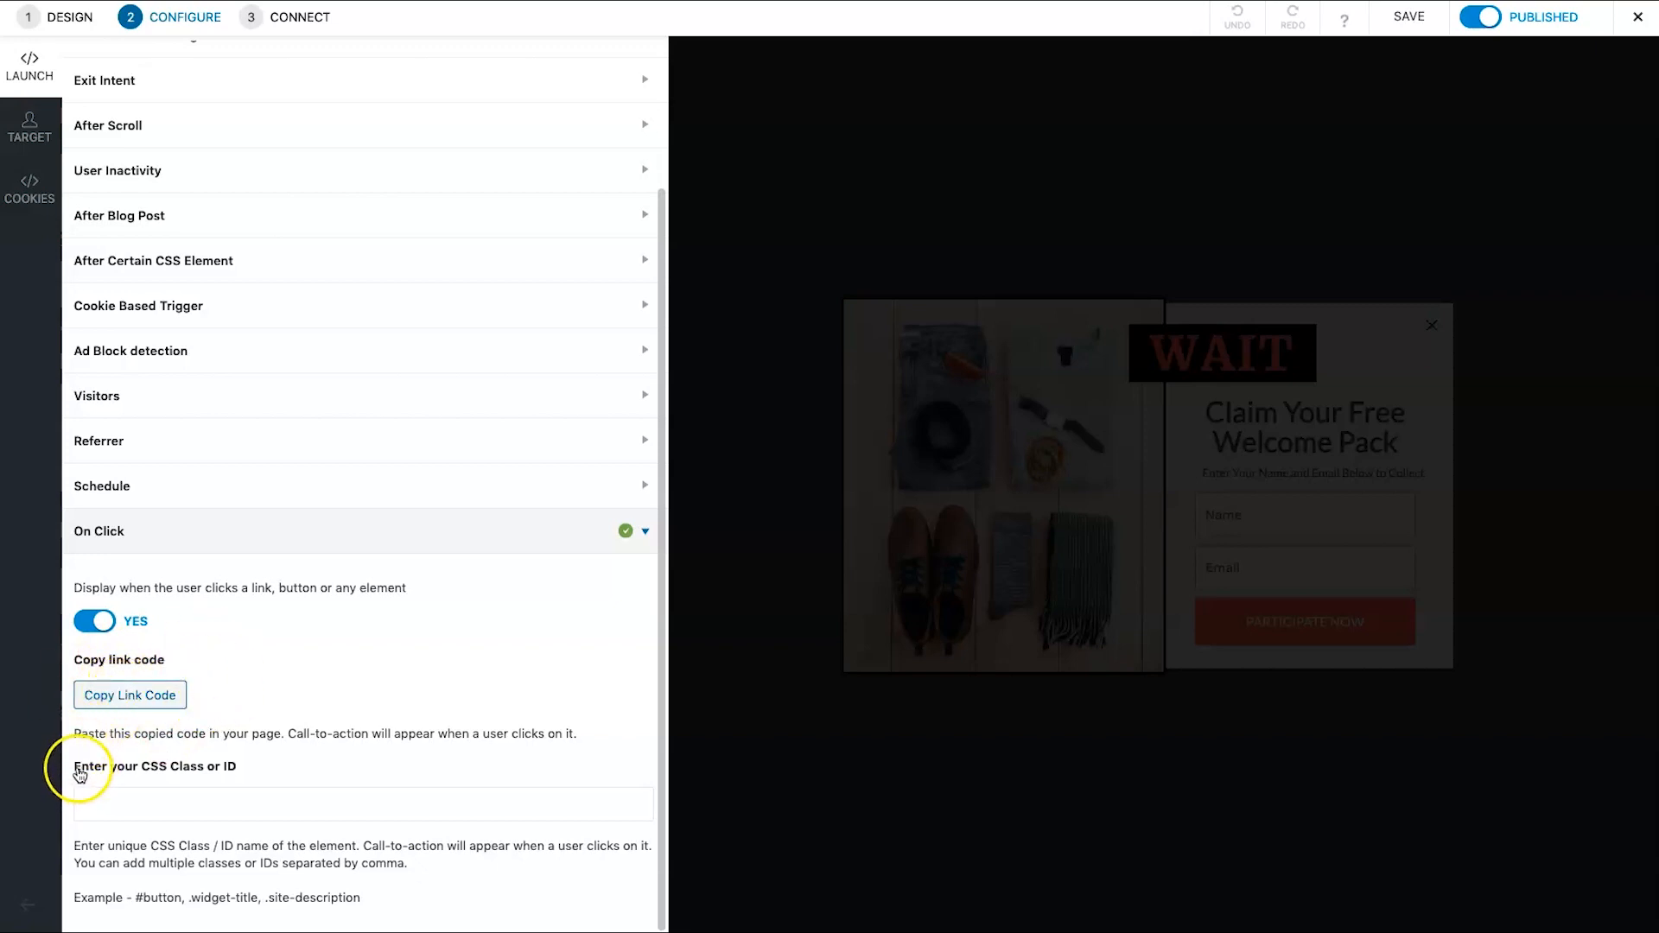
left_click_drag(154, 766, 241, 767)
left_click(252, 808)
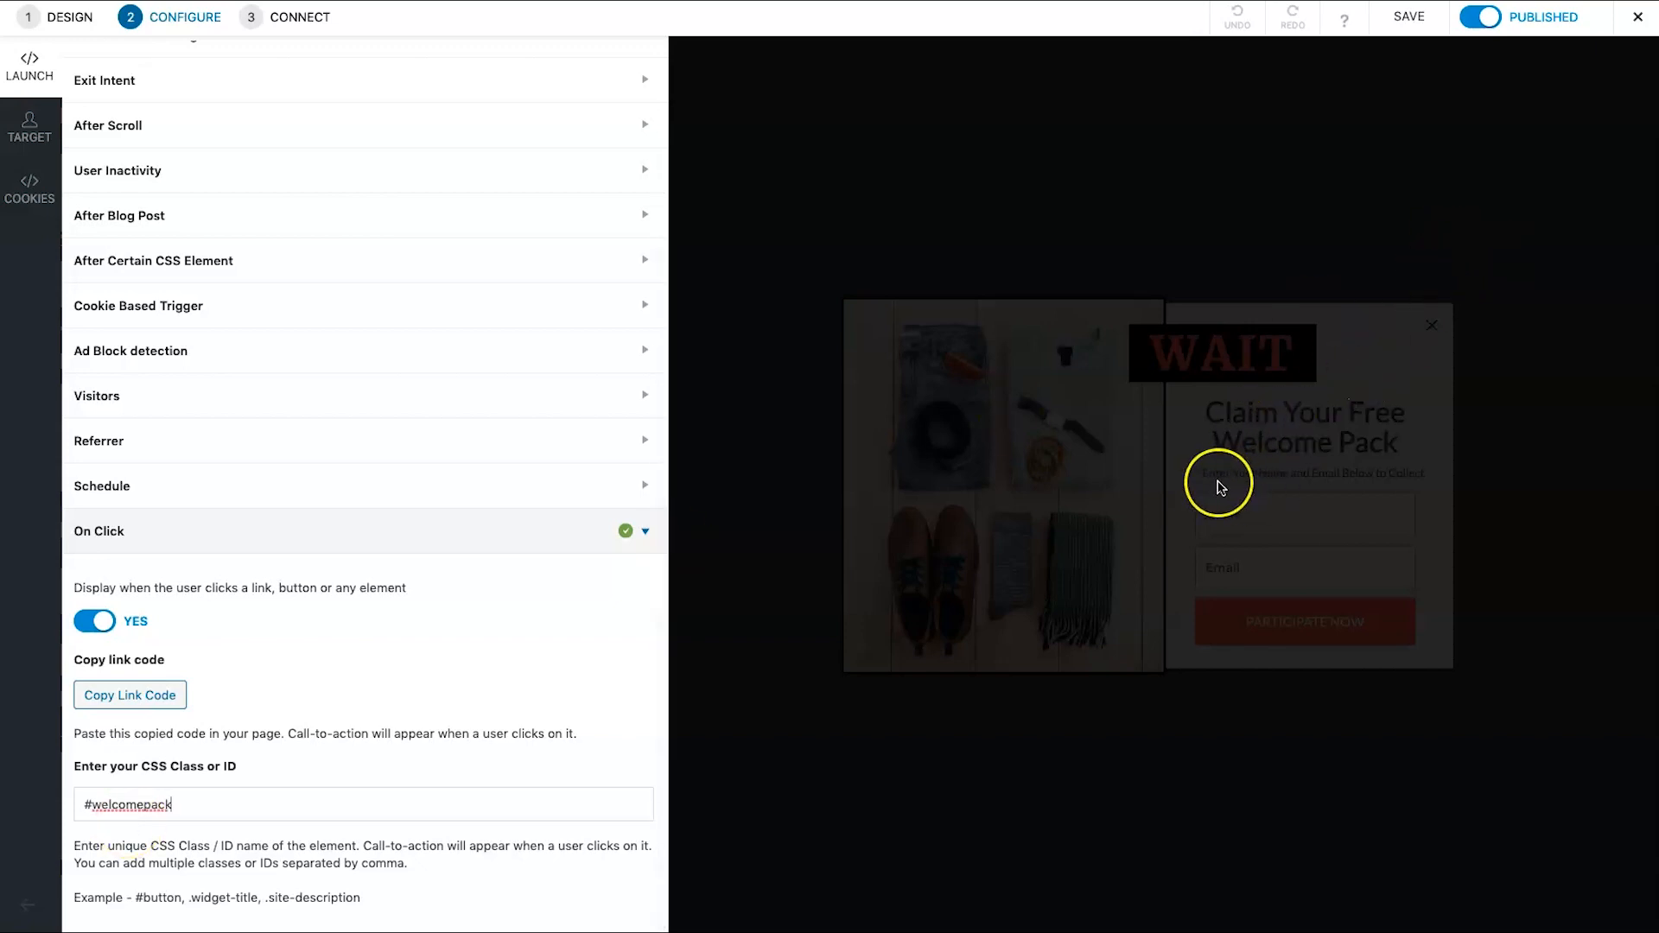
left_click(1418, 18)
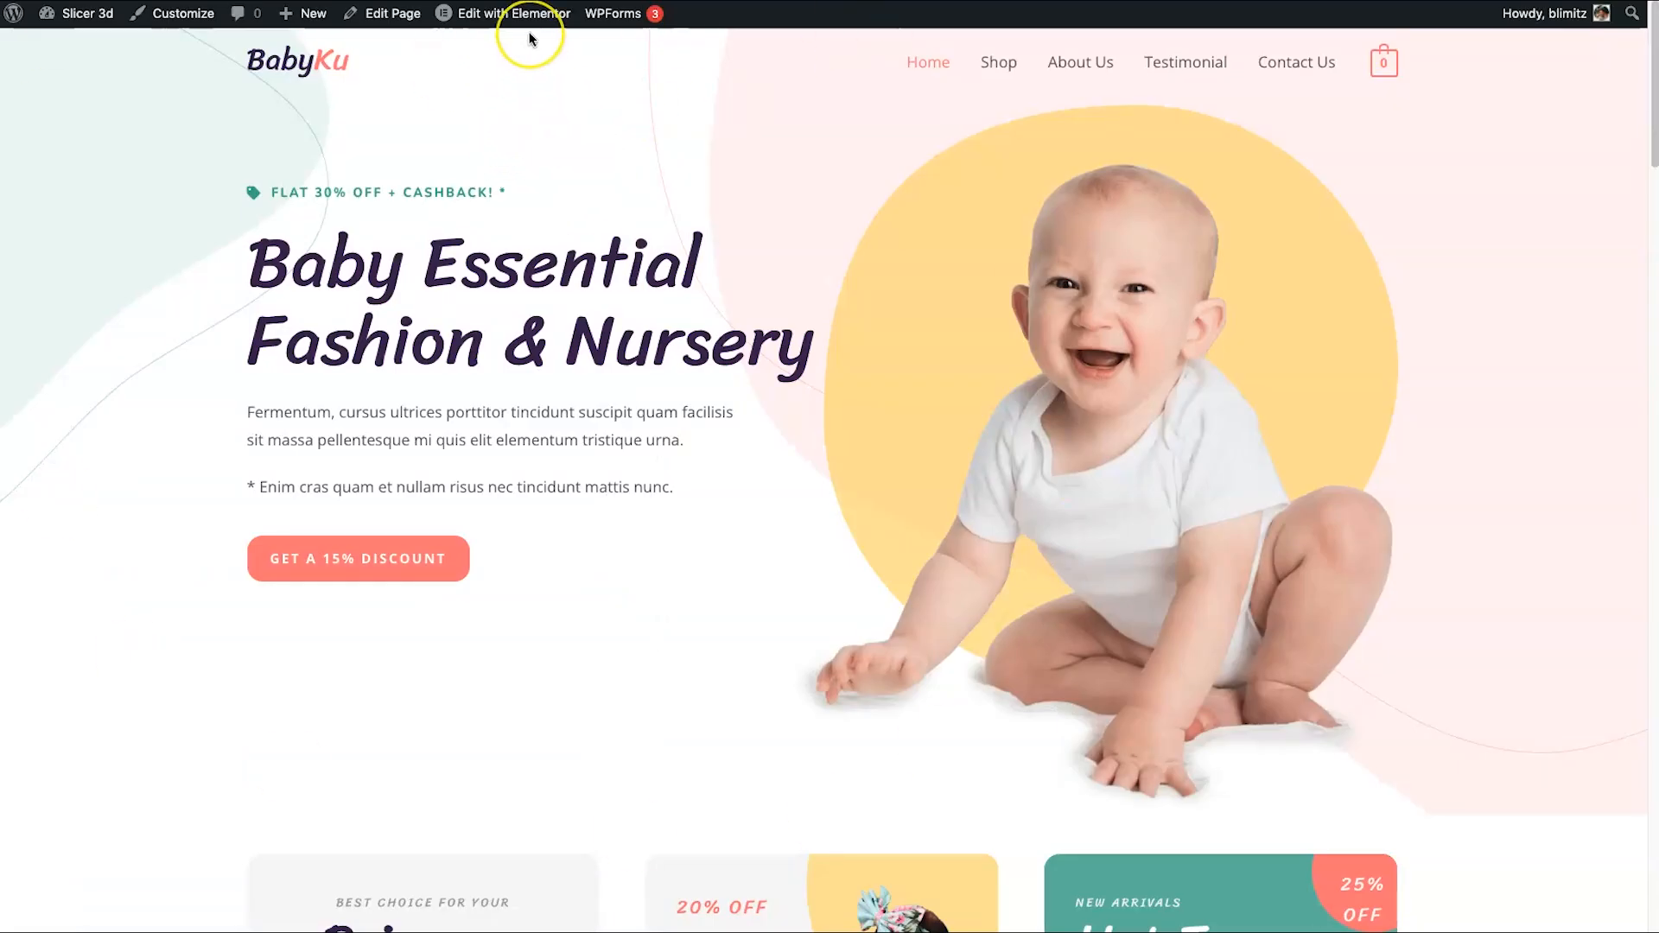
- Edit the home page with Elementor, set the Get a 15% Discount button's CSS ID to welcomepack, and update the page
mouse_move(531, 21)
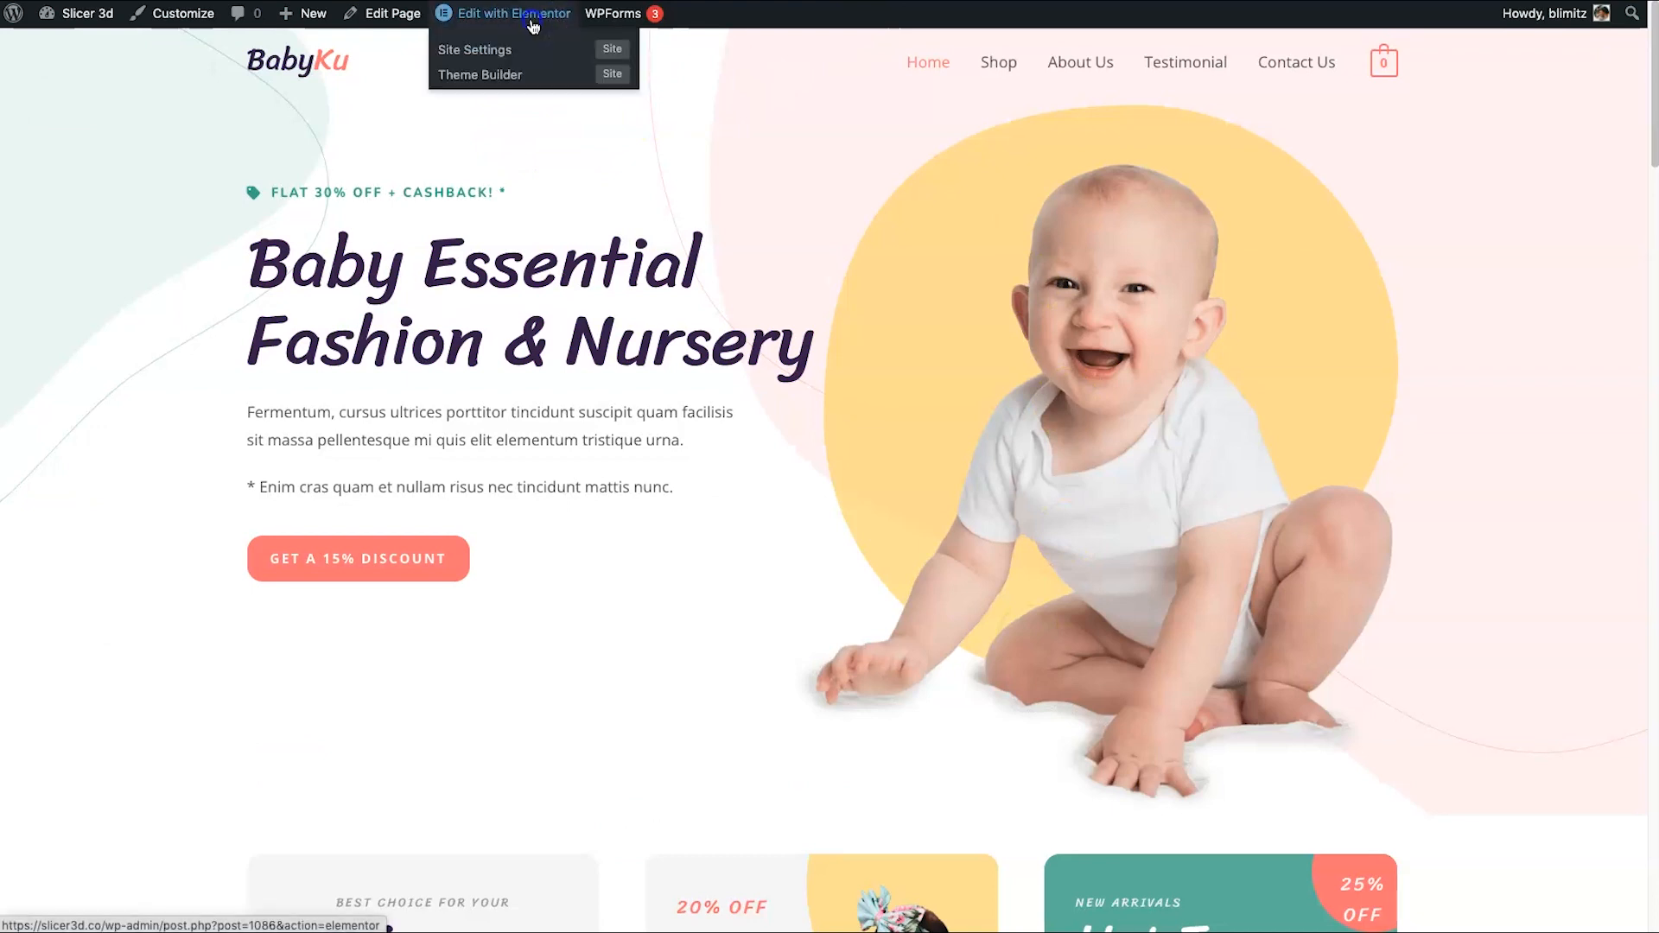
left_click(530, 15)
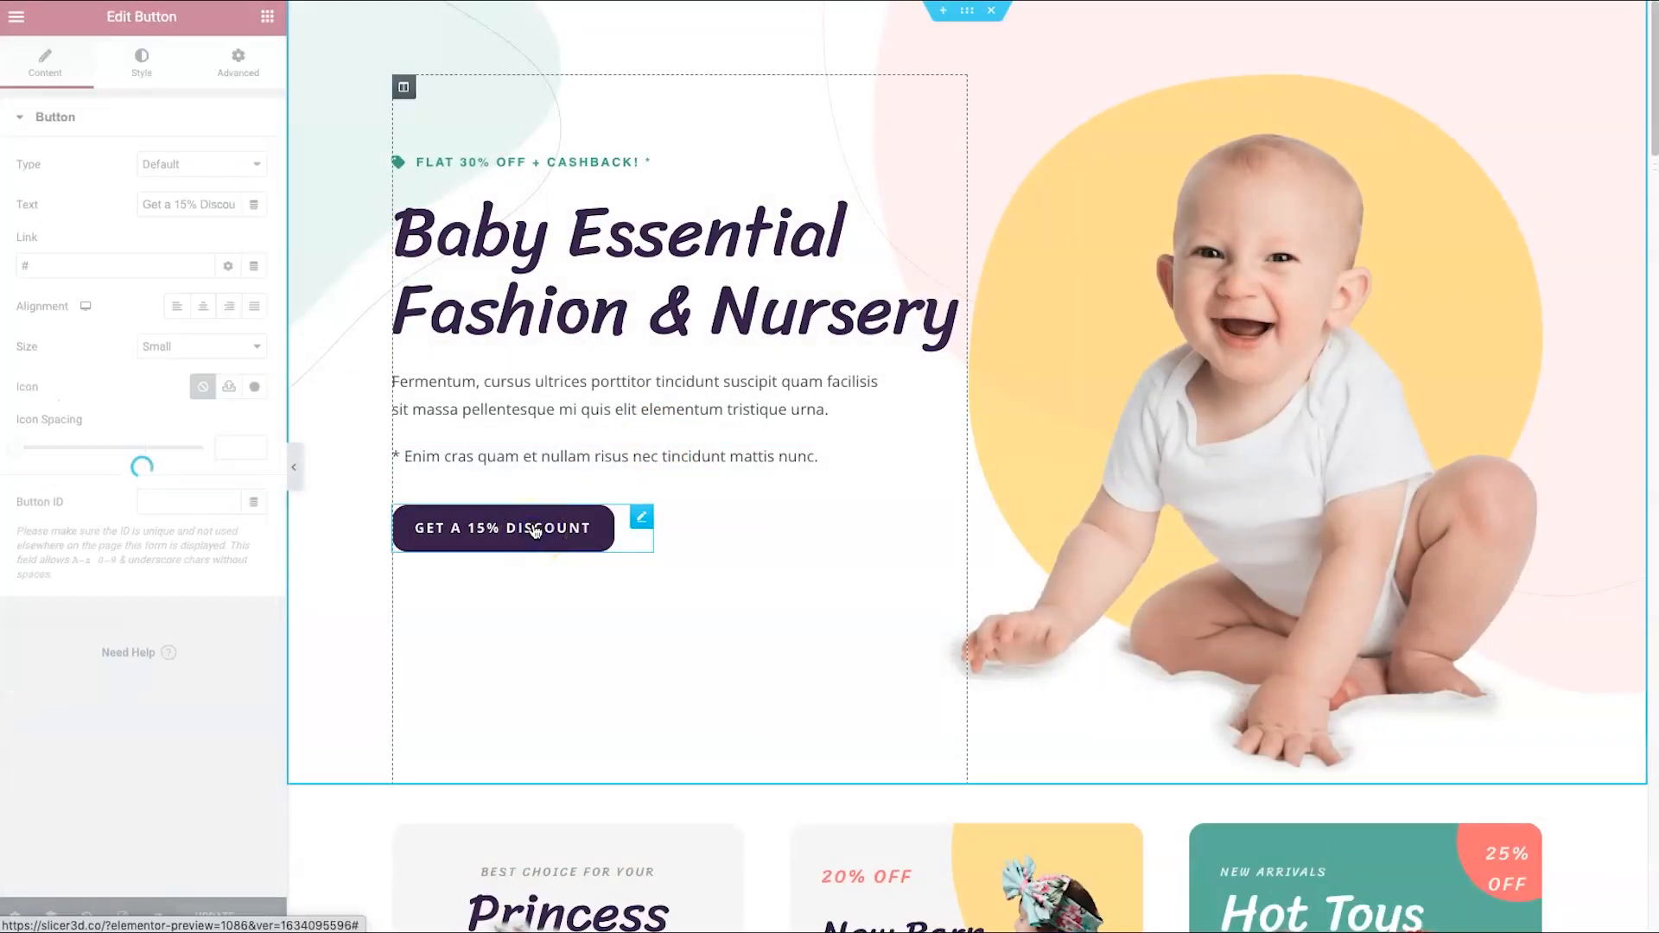
left_click(507, 529)
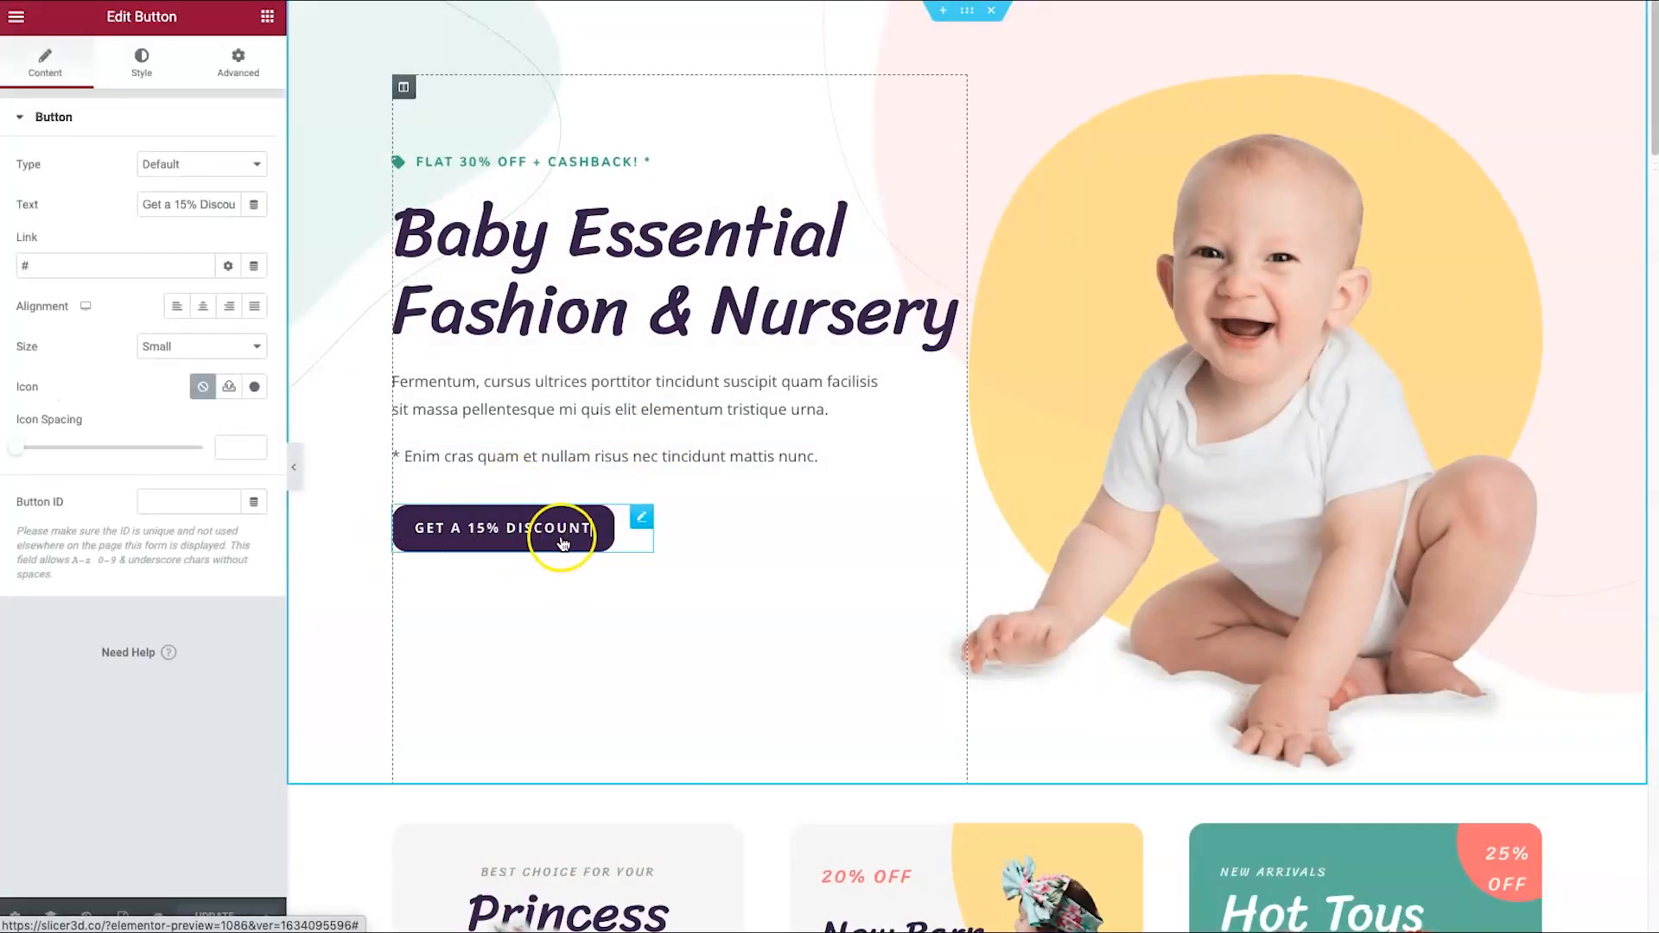
left_click(239, 60)
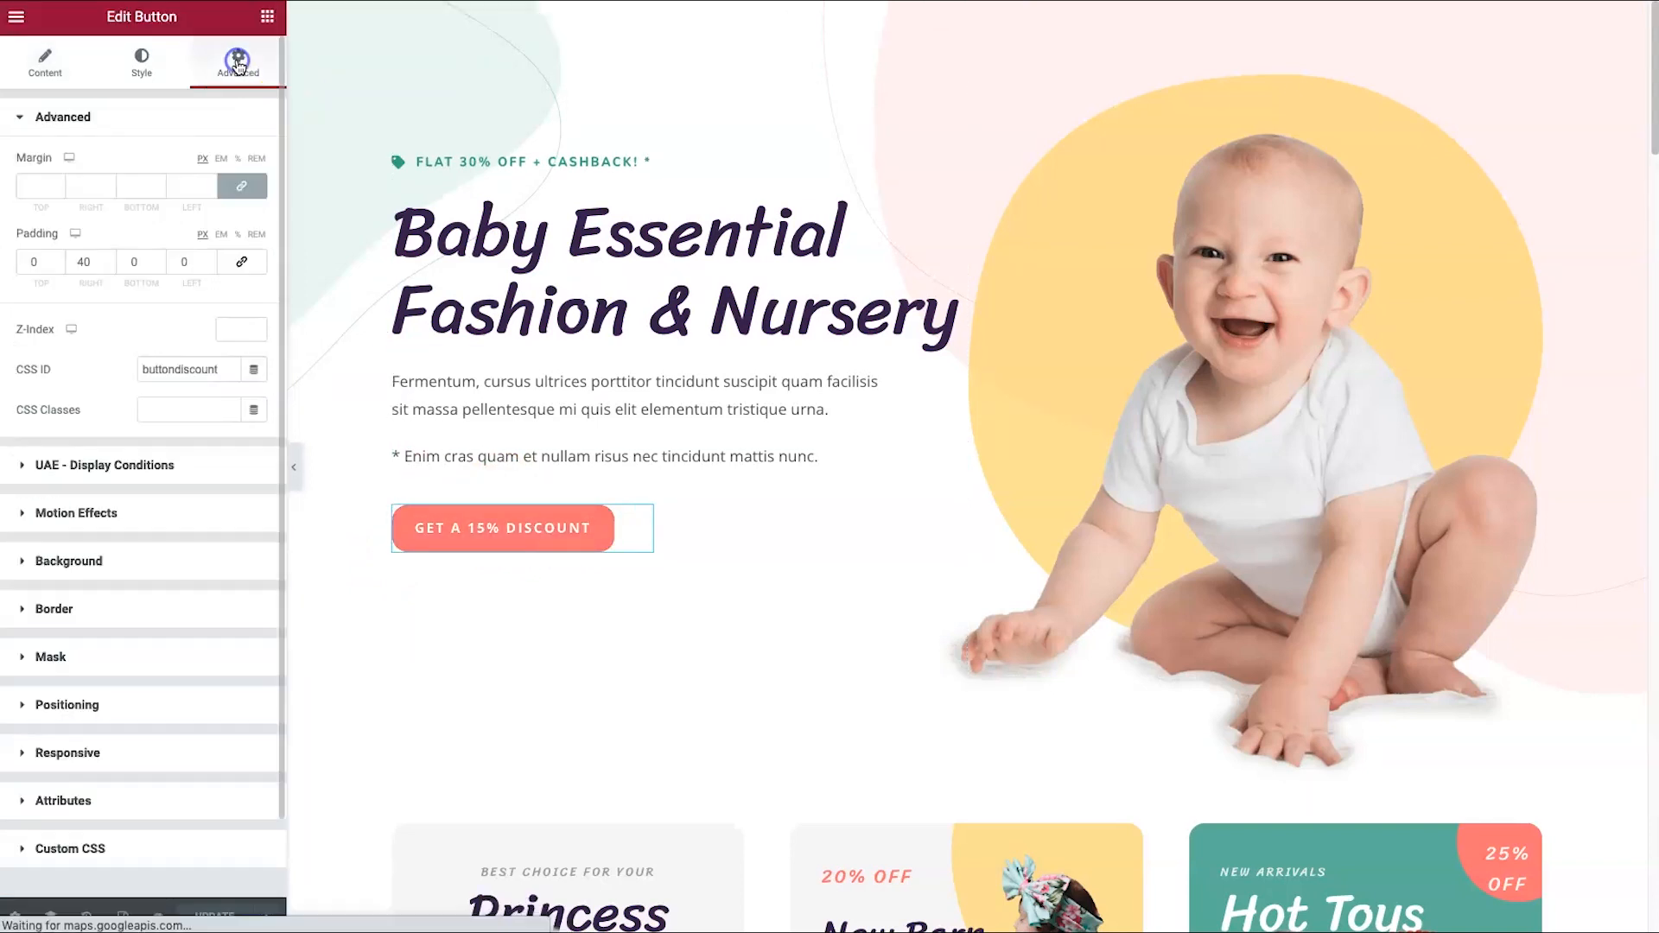
double_click(142, 372)
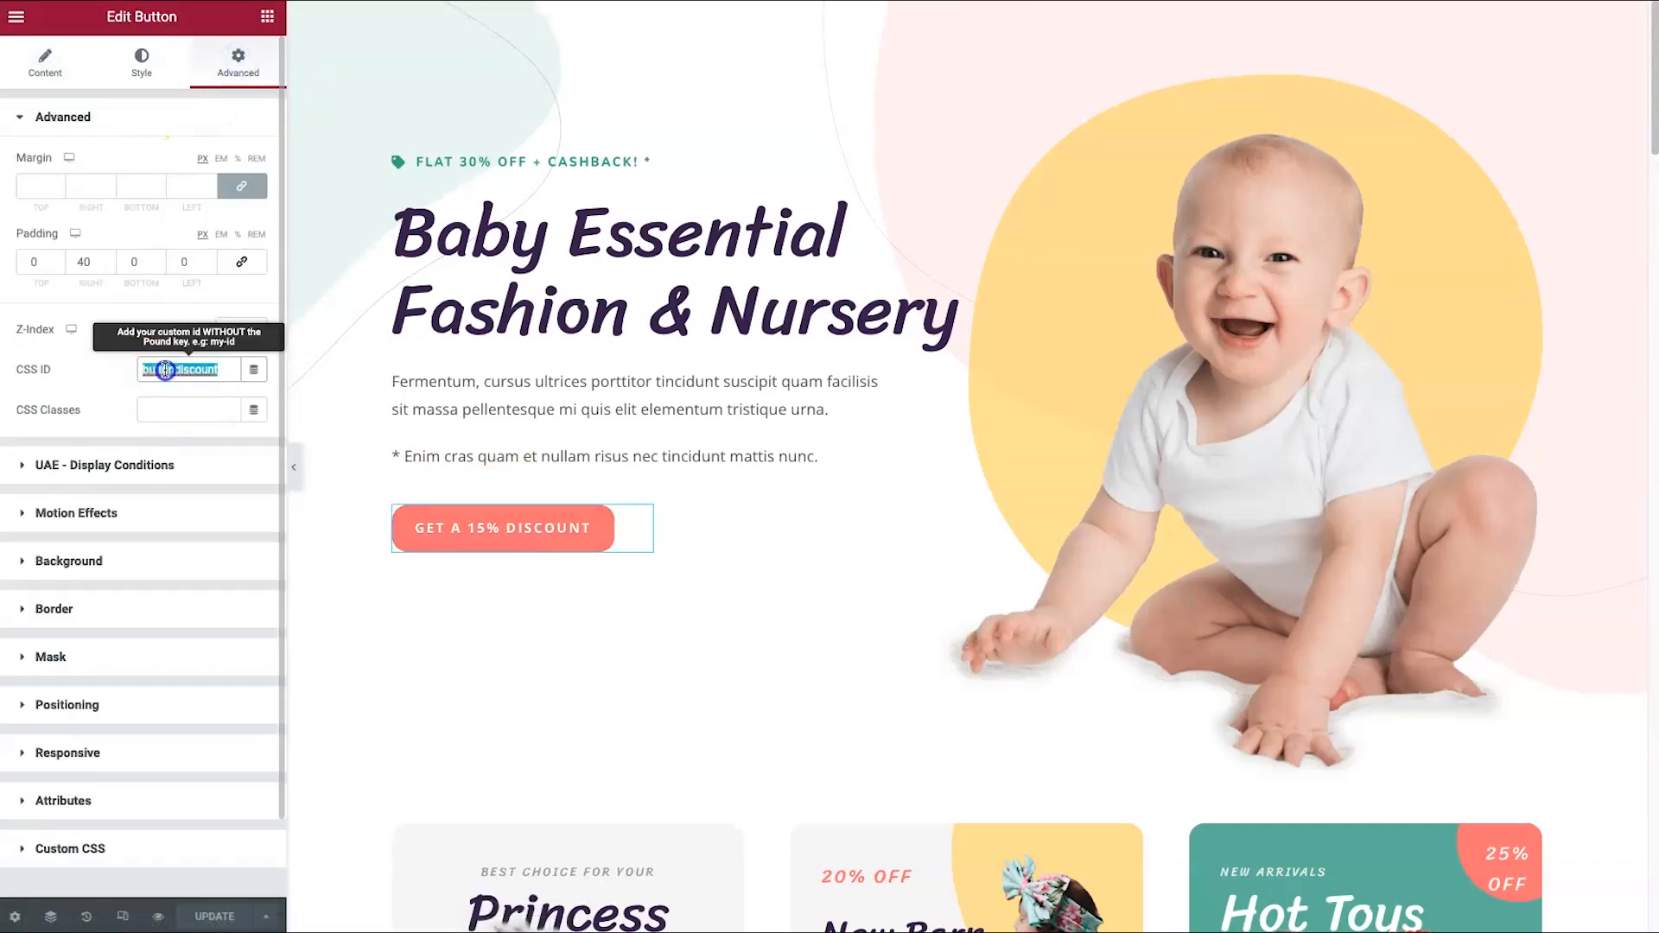
key("BackSpace")
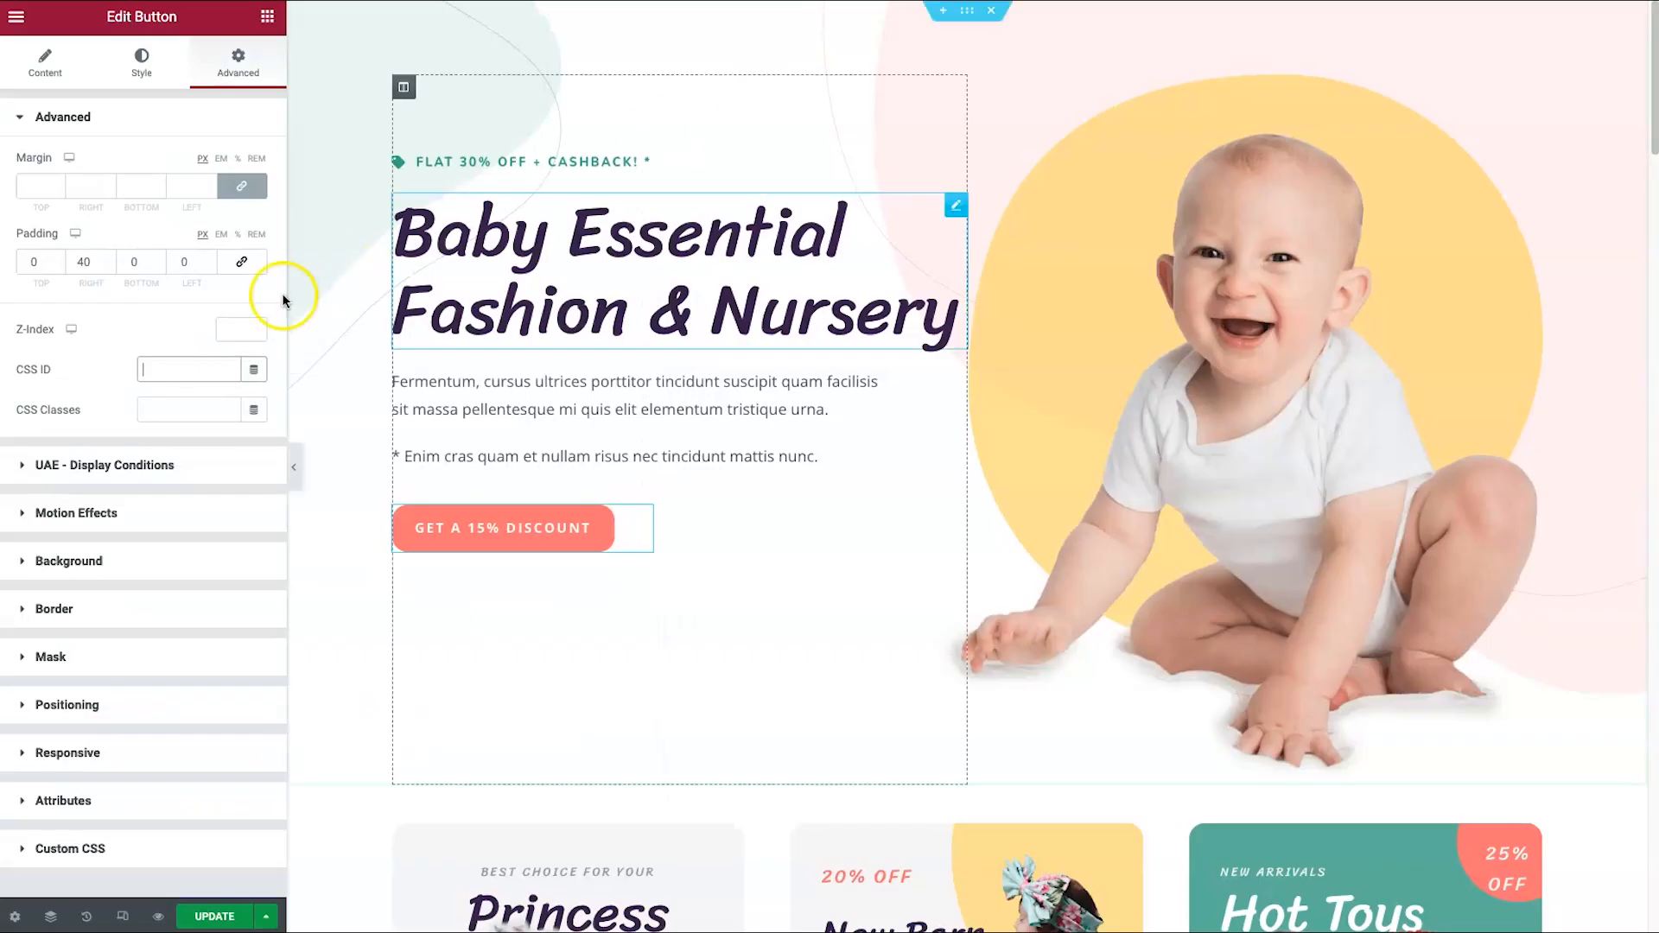
left_click(178, 377)
type("welcomepack")
left_click(226, 919)
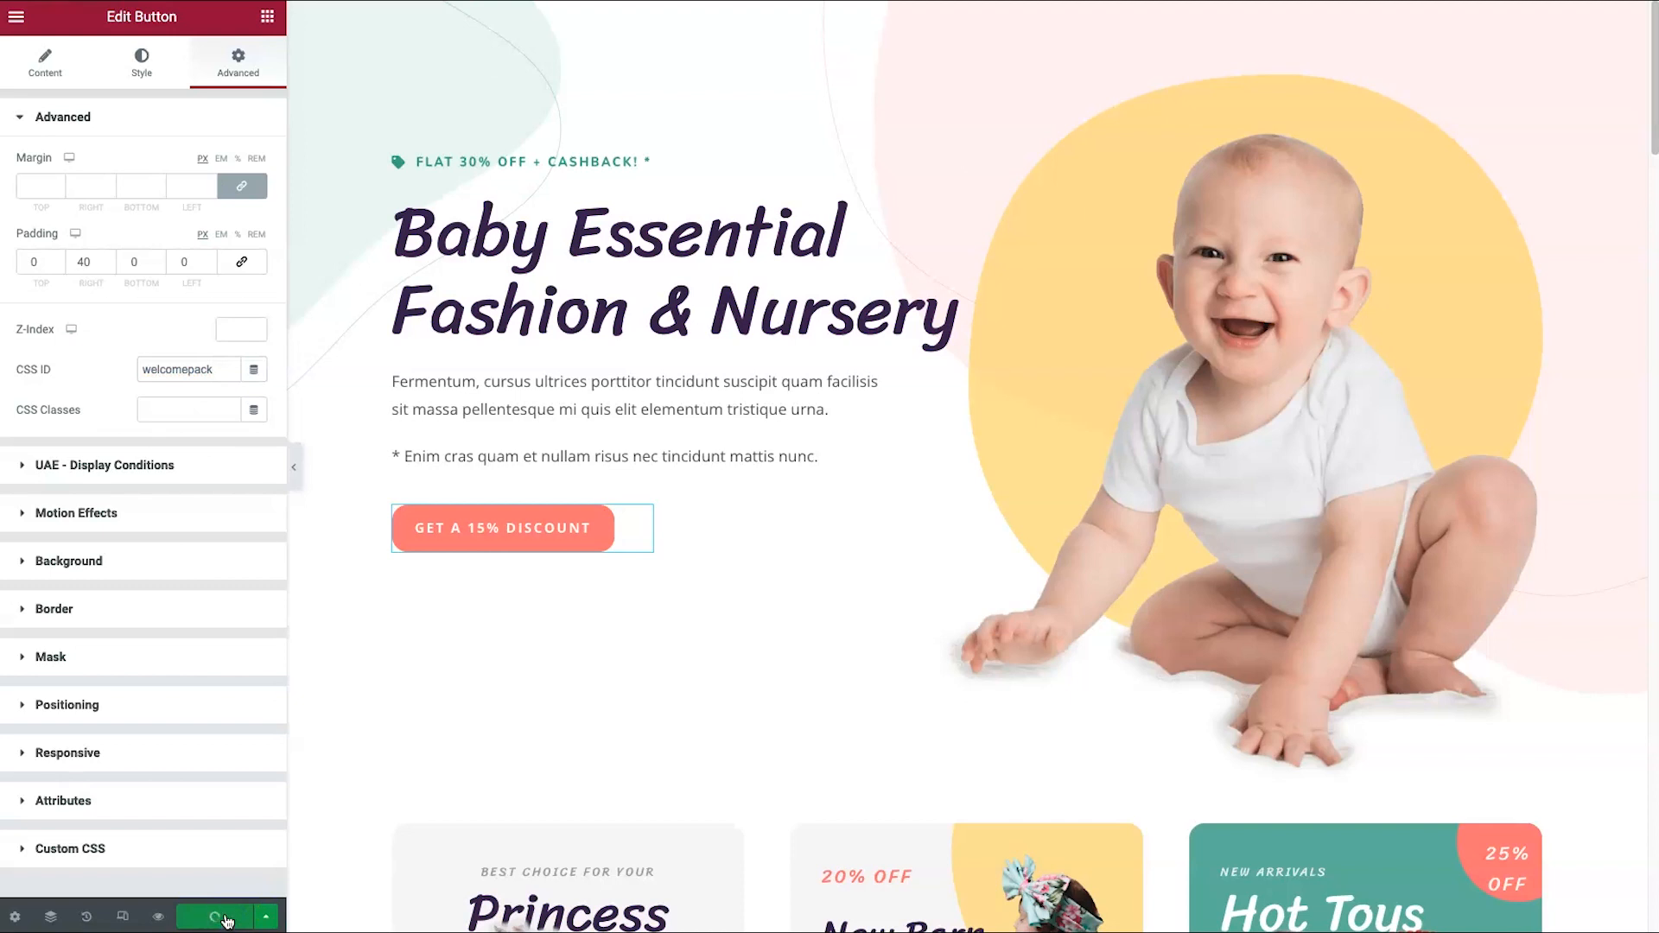
- Preview the updated home page and test the Get a 15% Discount button as the popup's trigger
left_click(160, 917)
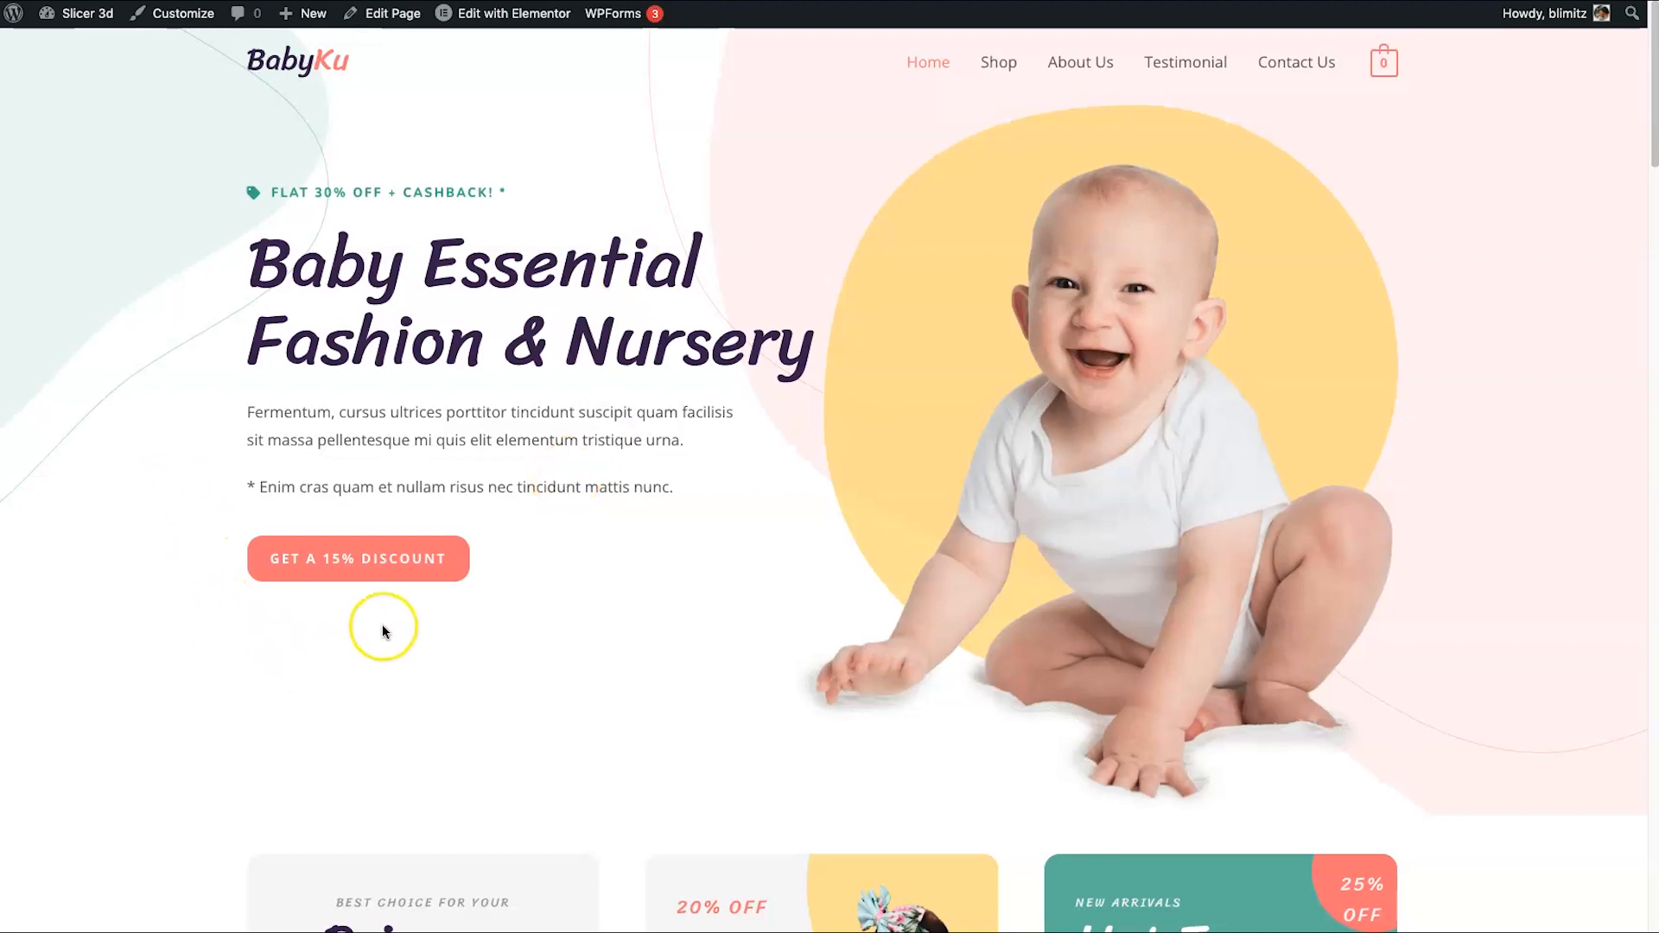
left_click(382, 560)
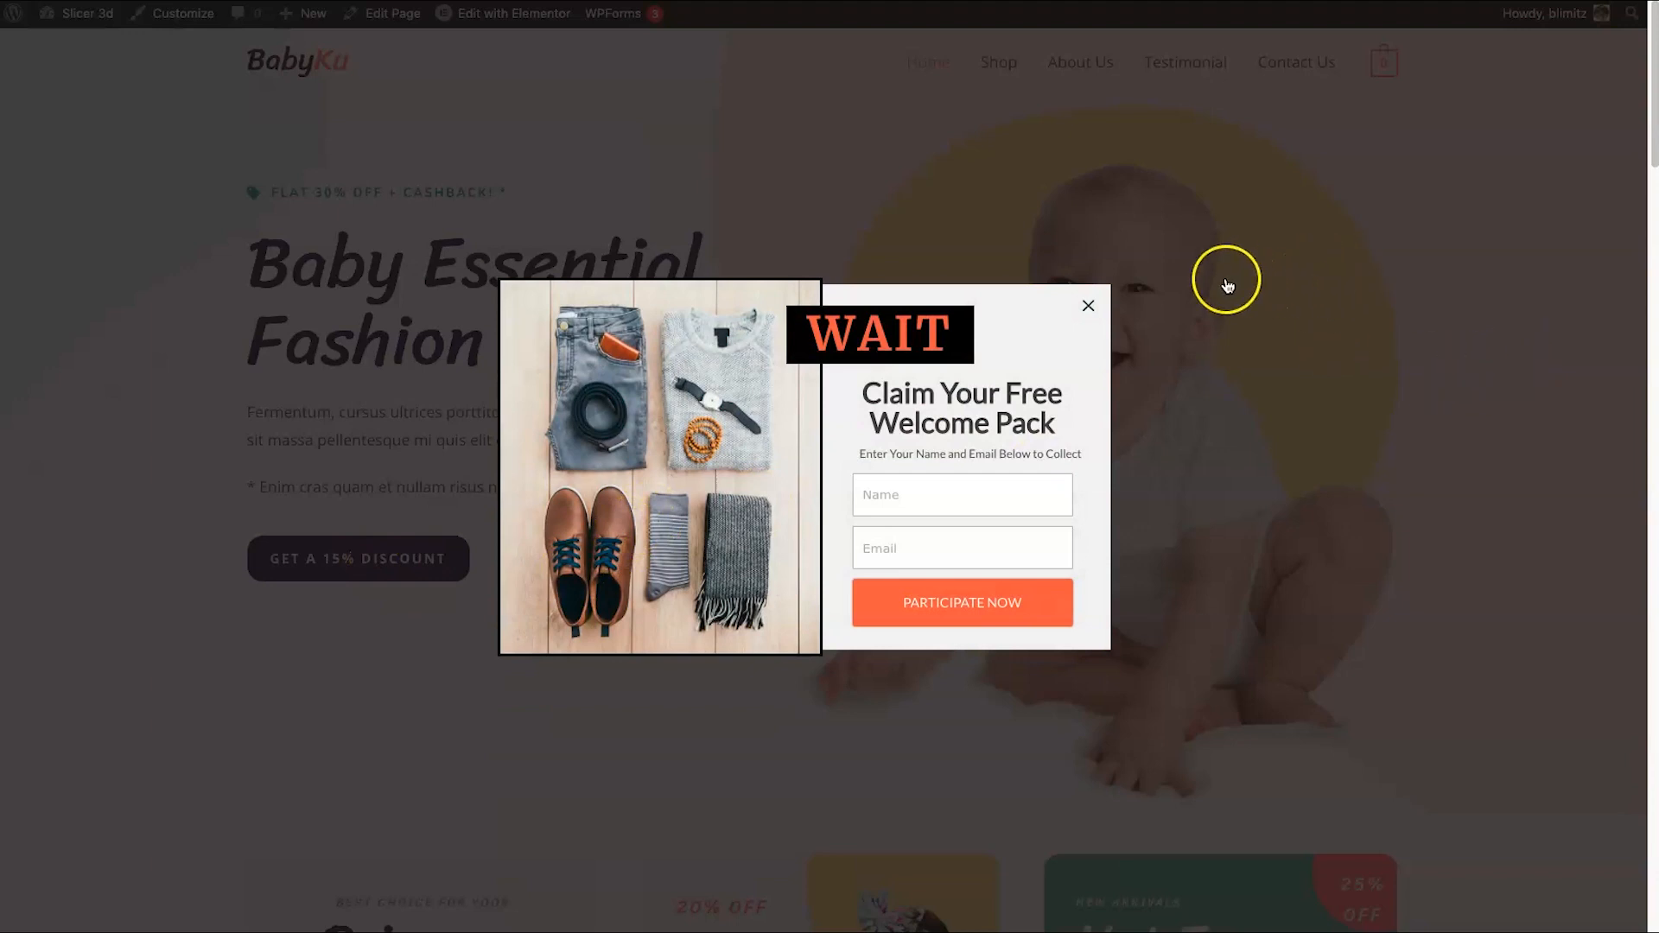
left_click(1221, 306)
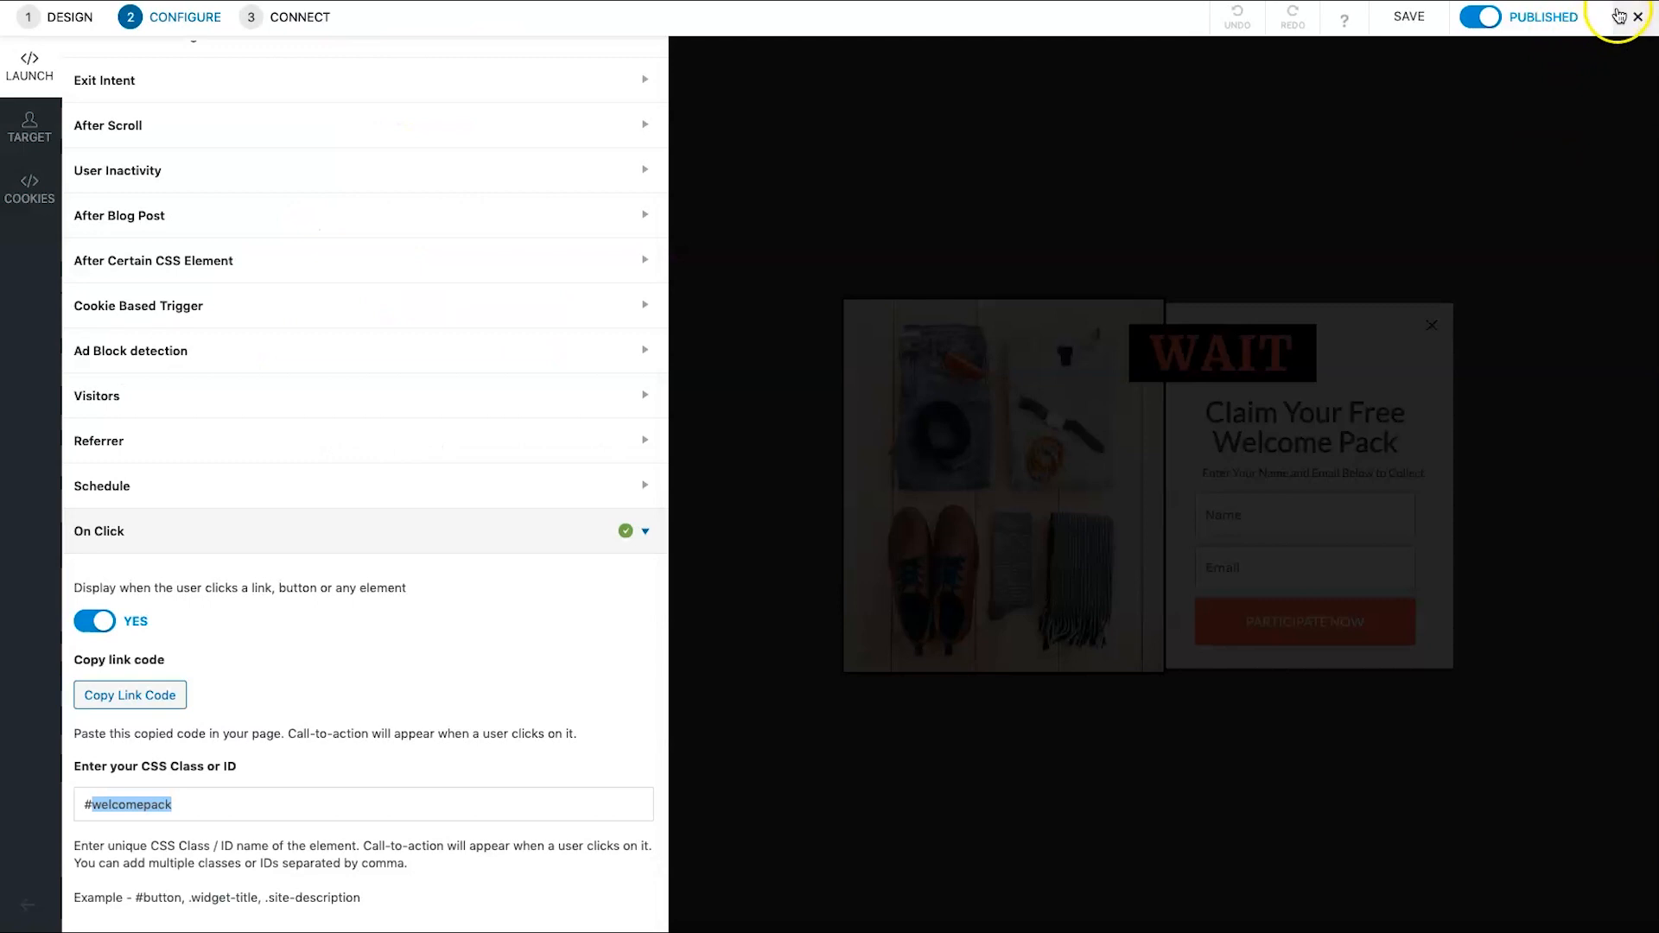
- Return to the Convert Pro dashboard and turn the Welcome Pack call-to-action off
left_click(1618, 16)
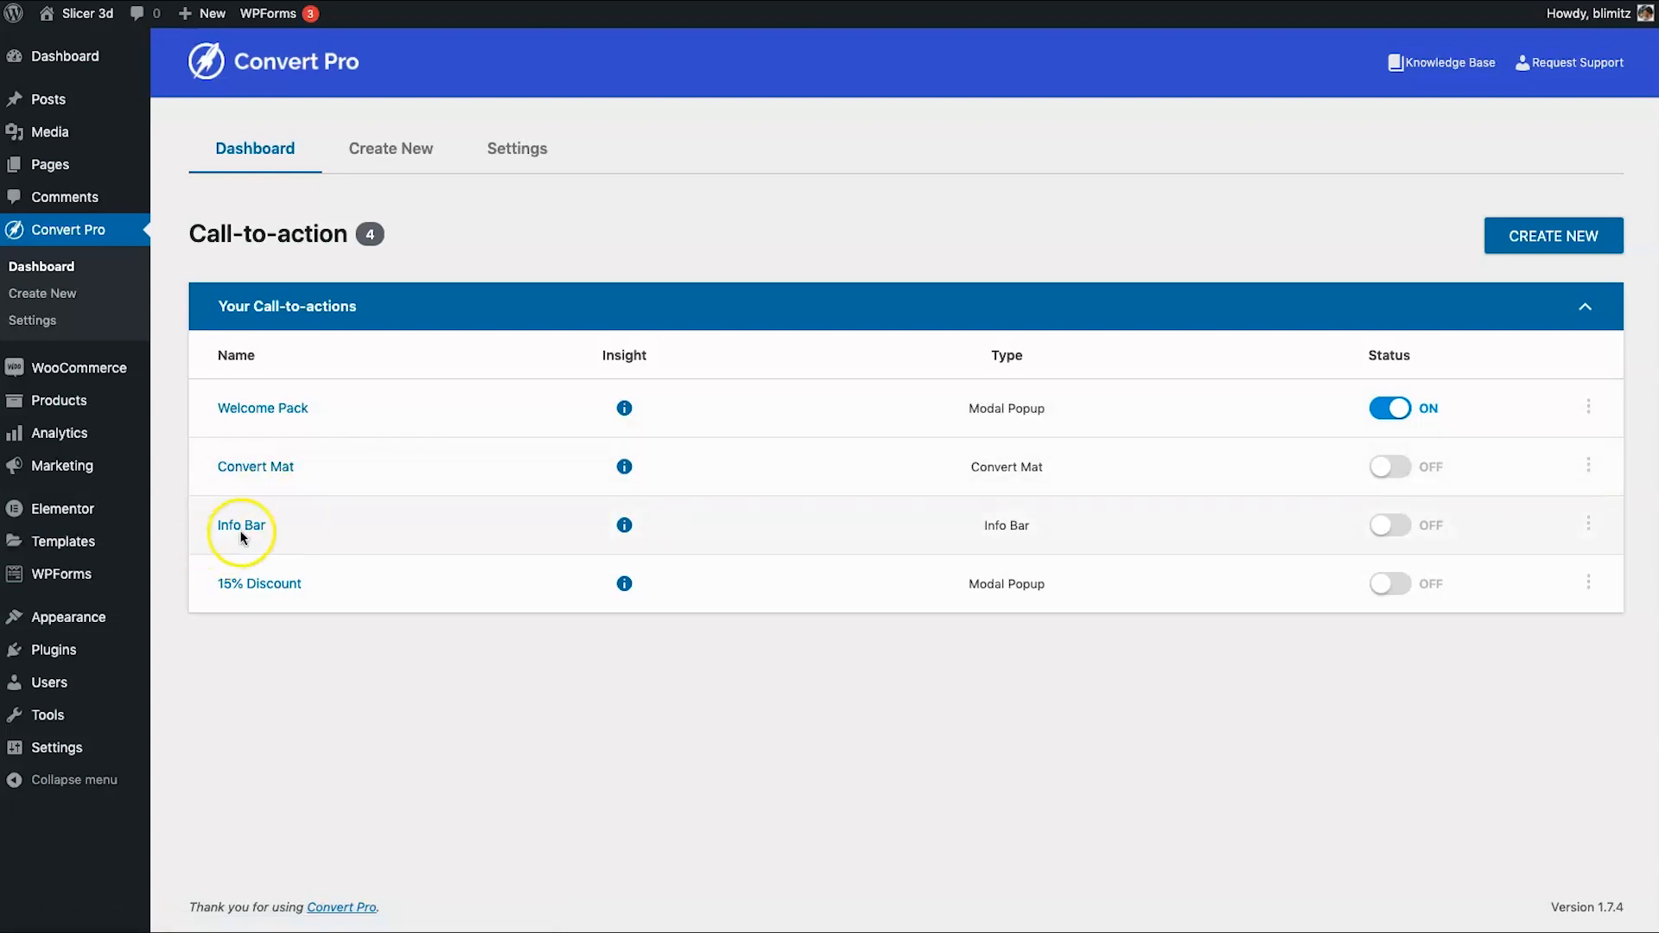
left_click(1546, 235)
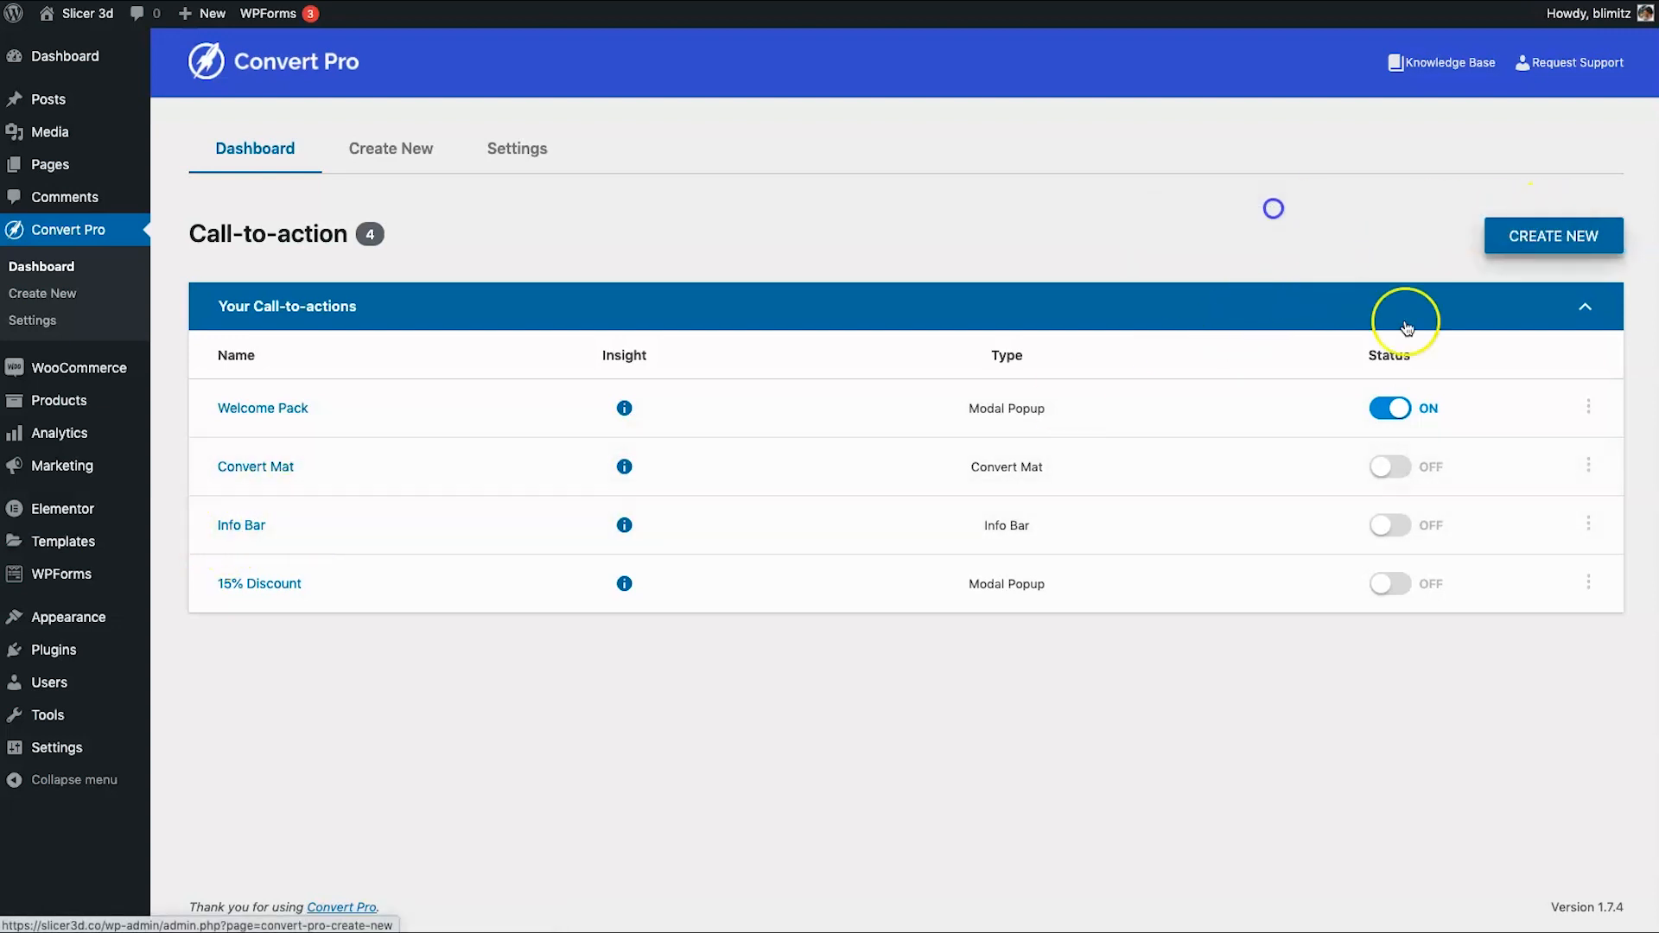
left_click(1380, 409)
- Create a new Info Bar call-to-action named Special Offer Bar from the red vectors and design kits template
left_click(1565, 231)
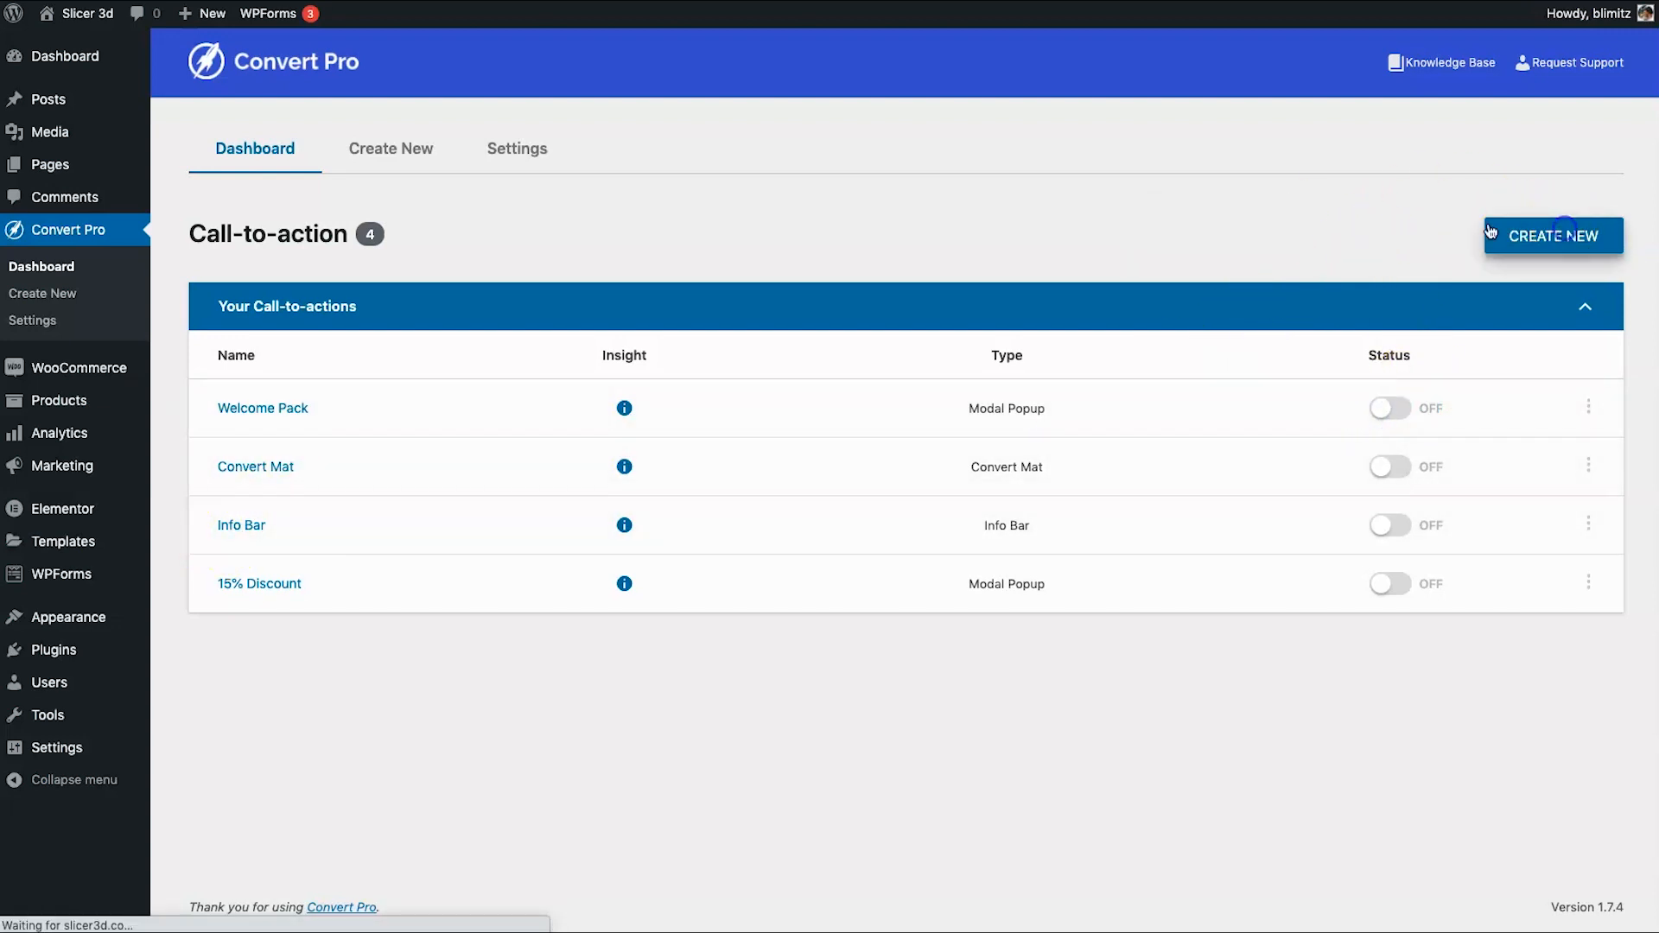
left_click(667, 478)
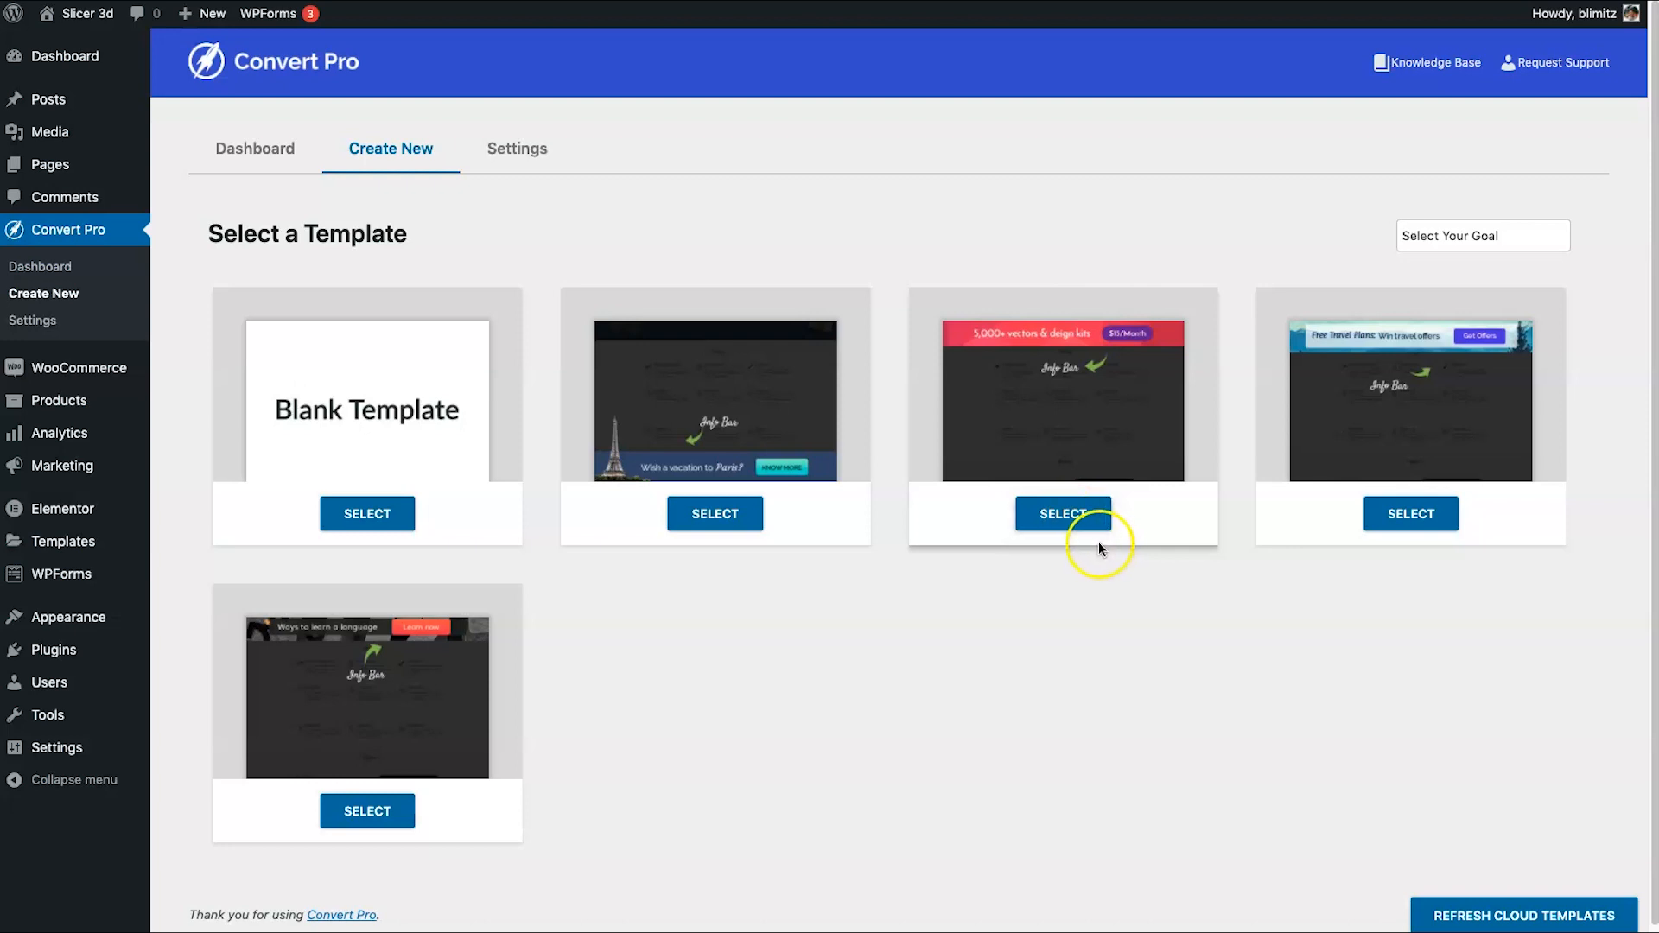
left_click(1076, 519)
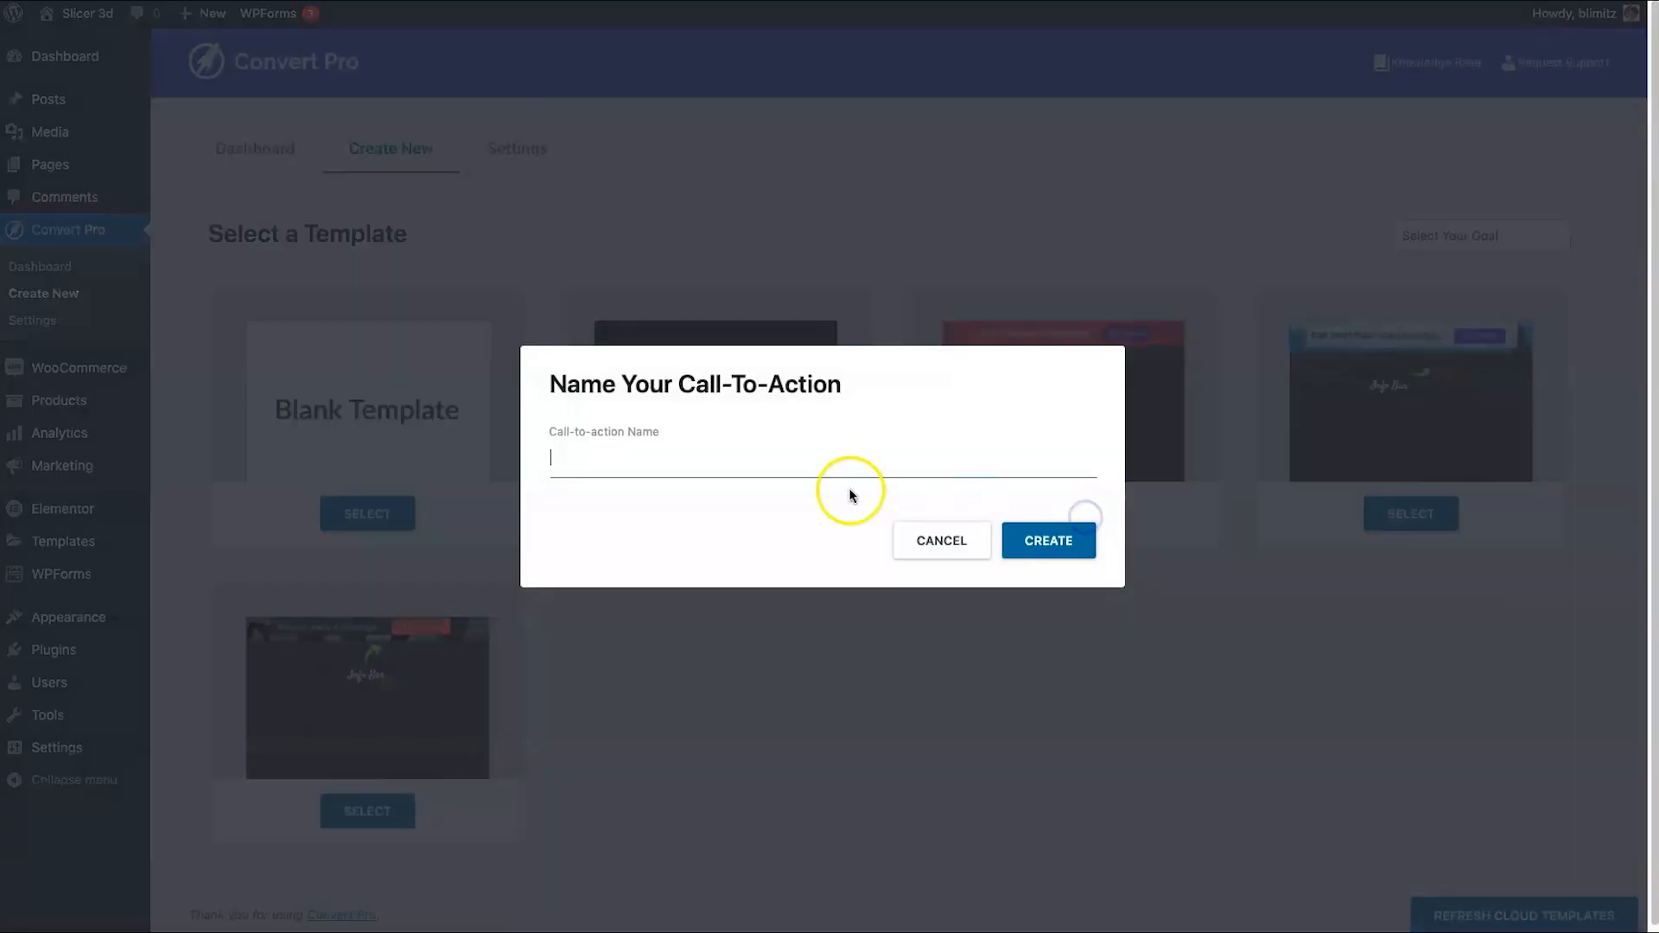
left_click(987, 476)
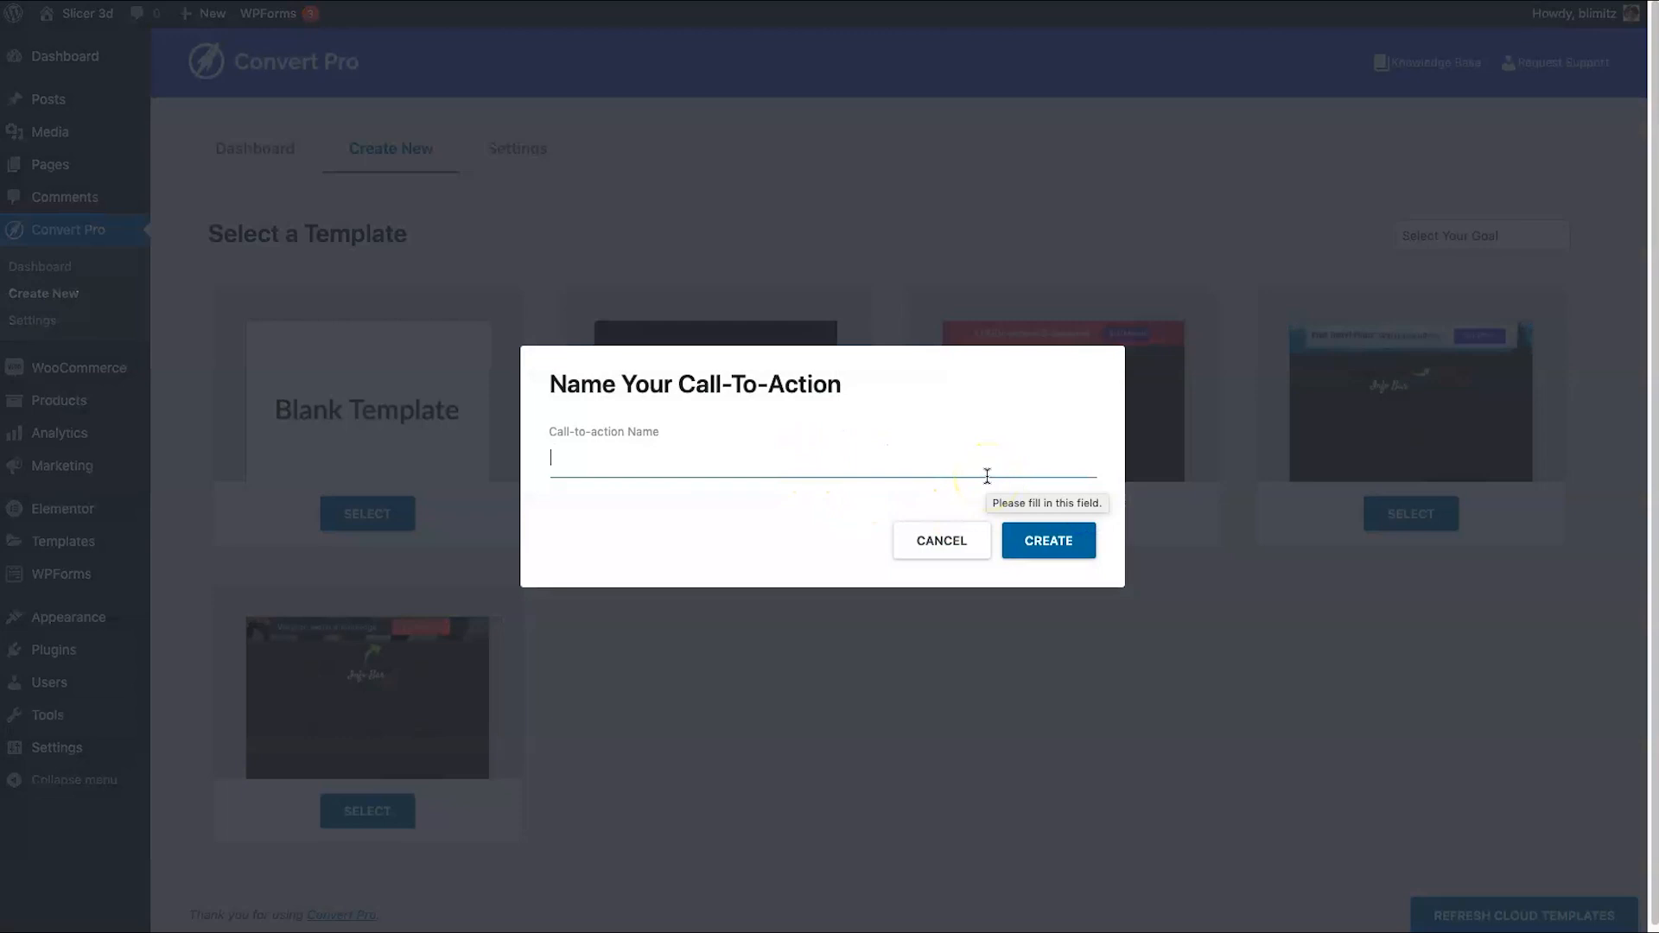
type("Special Offer Bar")
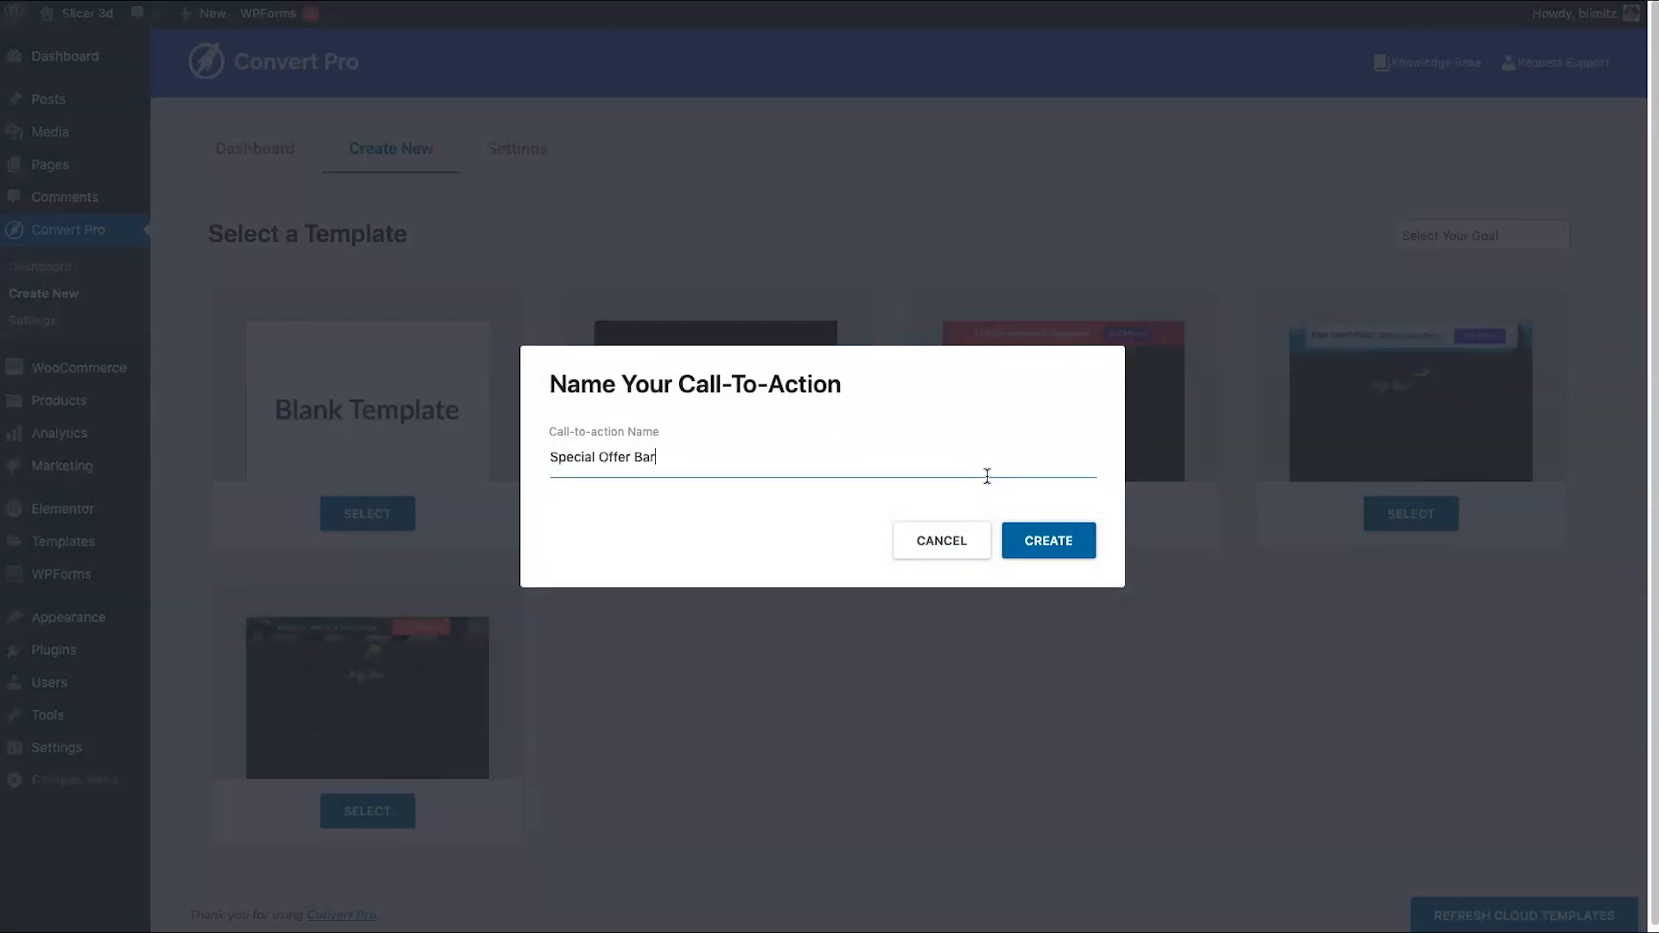
left_click(1030, 534)
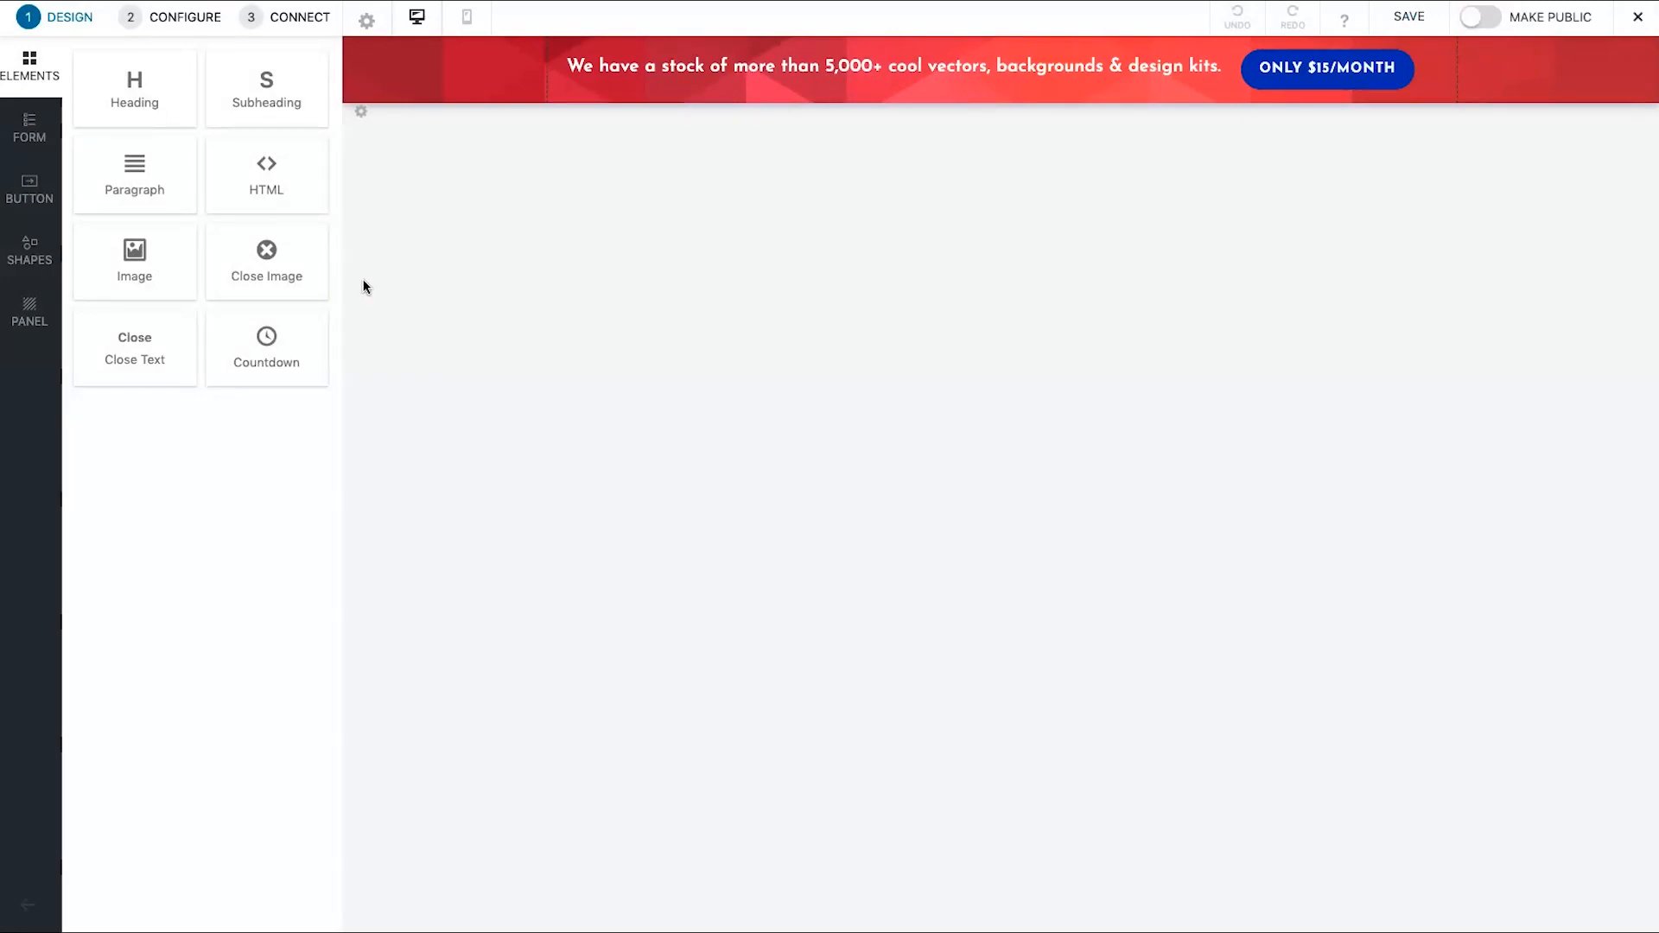
- Change the info bar's heading to "Get 15% Off Now With Our Black Friday Cyber Monday Deals" and its button text to "GET 15% OFF"
left_click(596, 68)
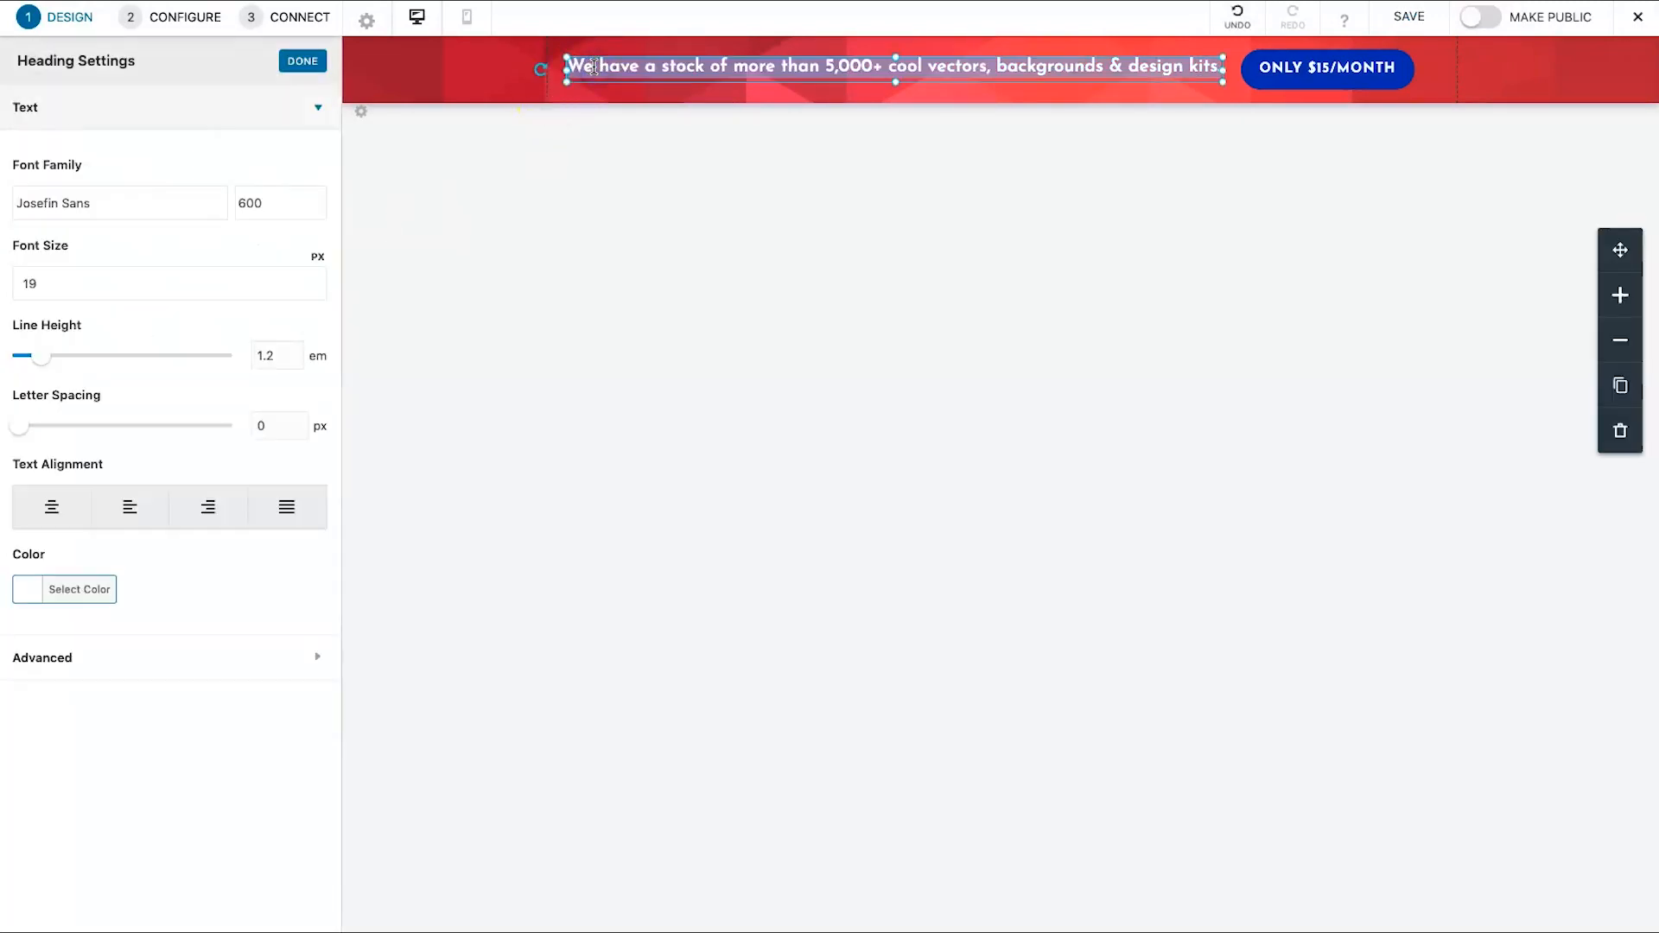
type("Ge")
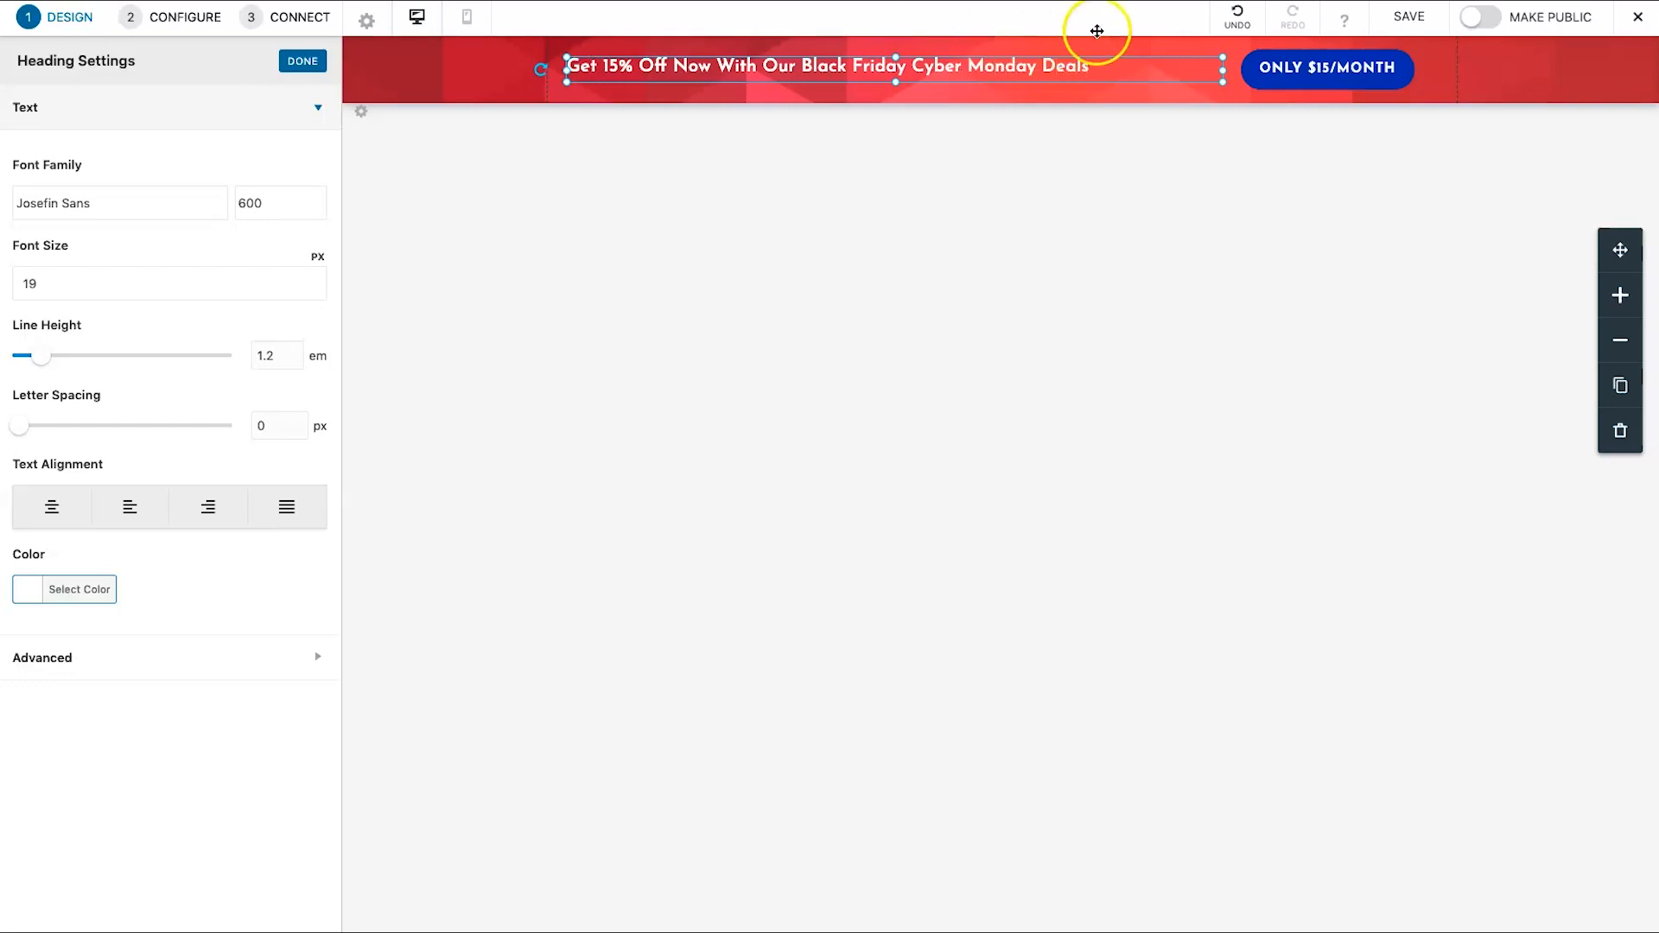
left_click(1284, 65)
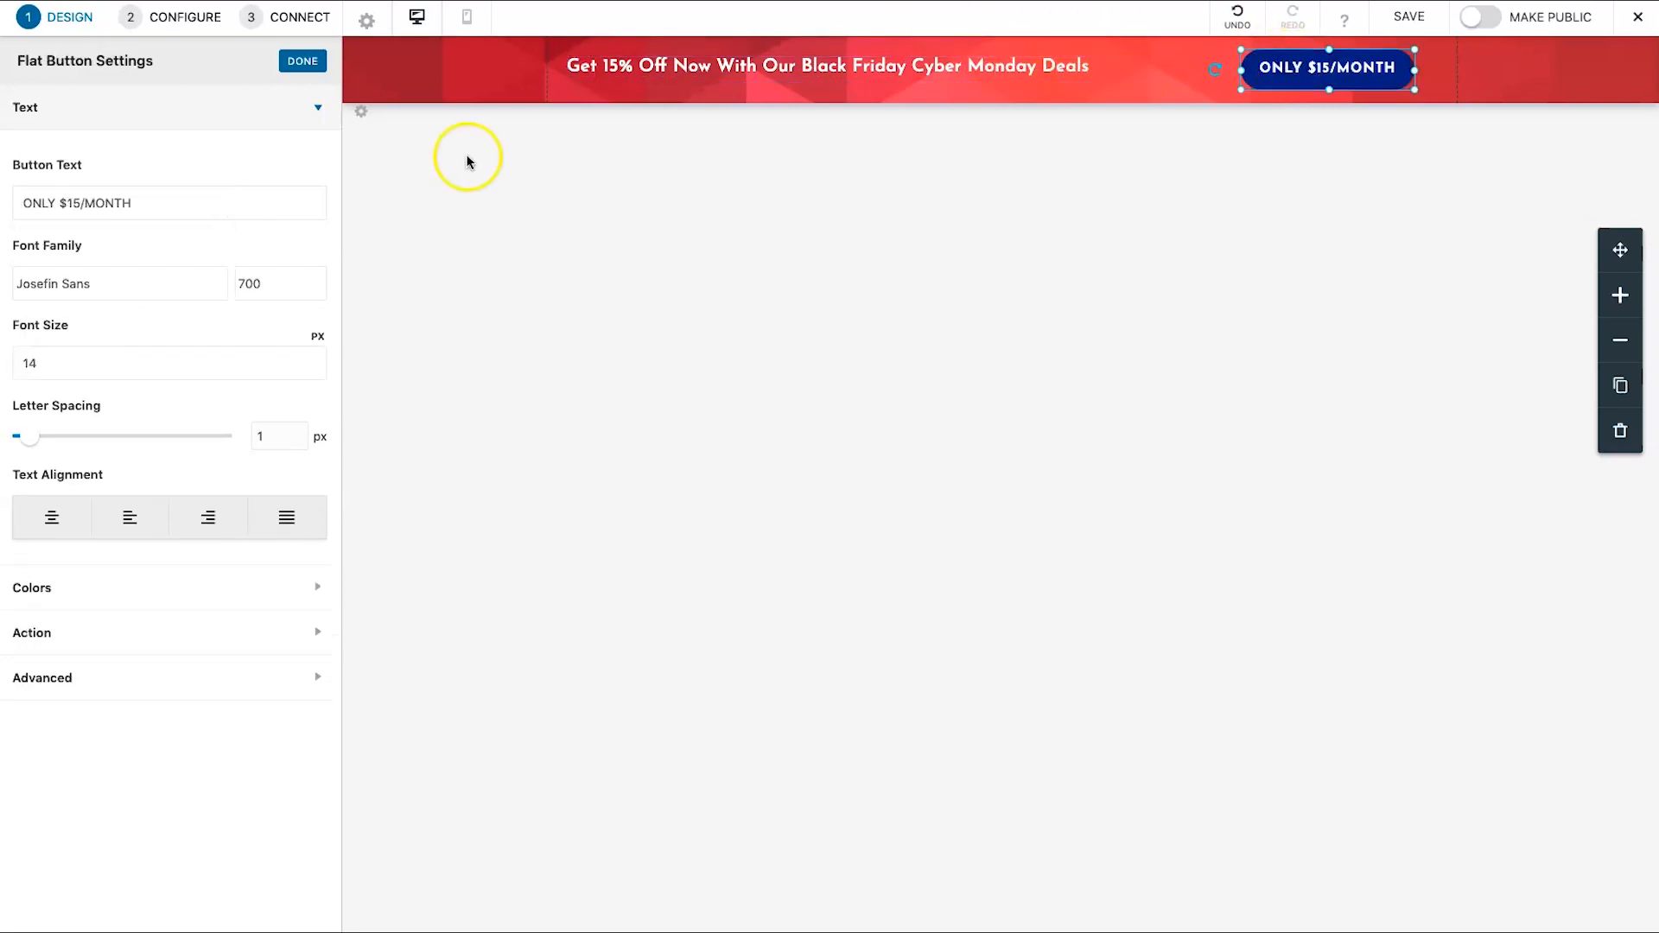
left_click_drag(57, 204, 16, 207)
type("Get")
left_click(83, 207)
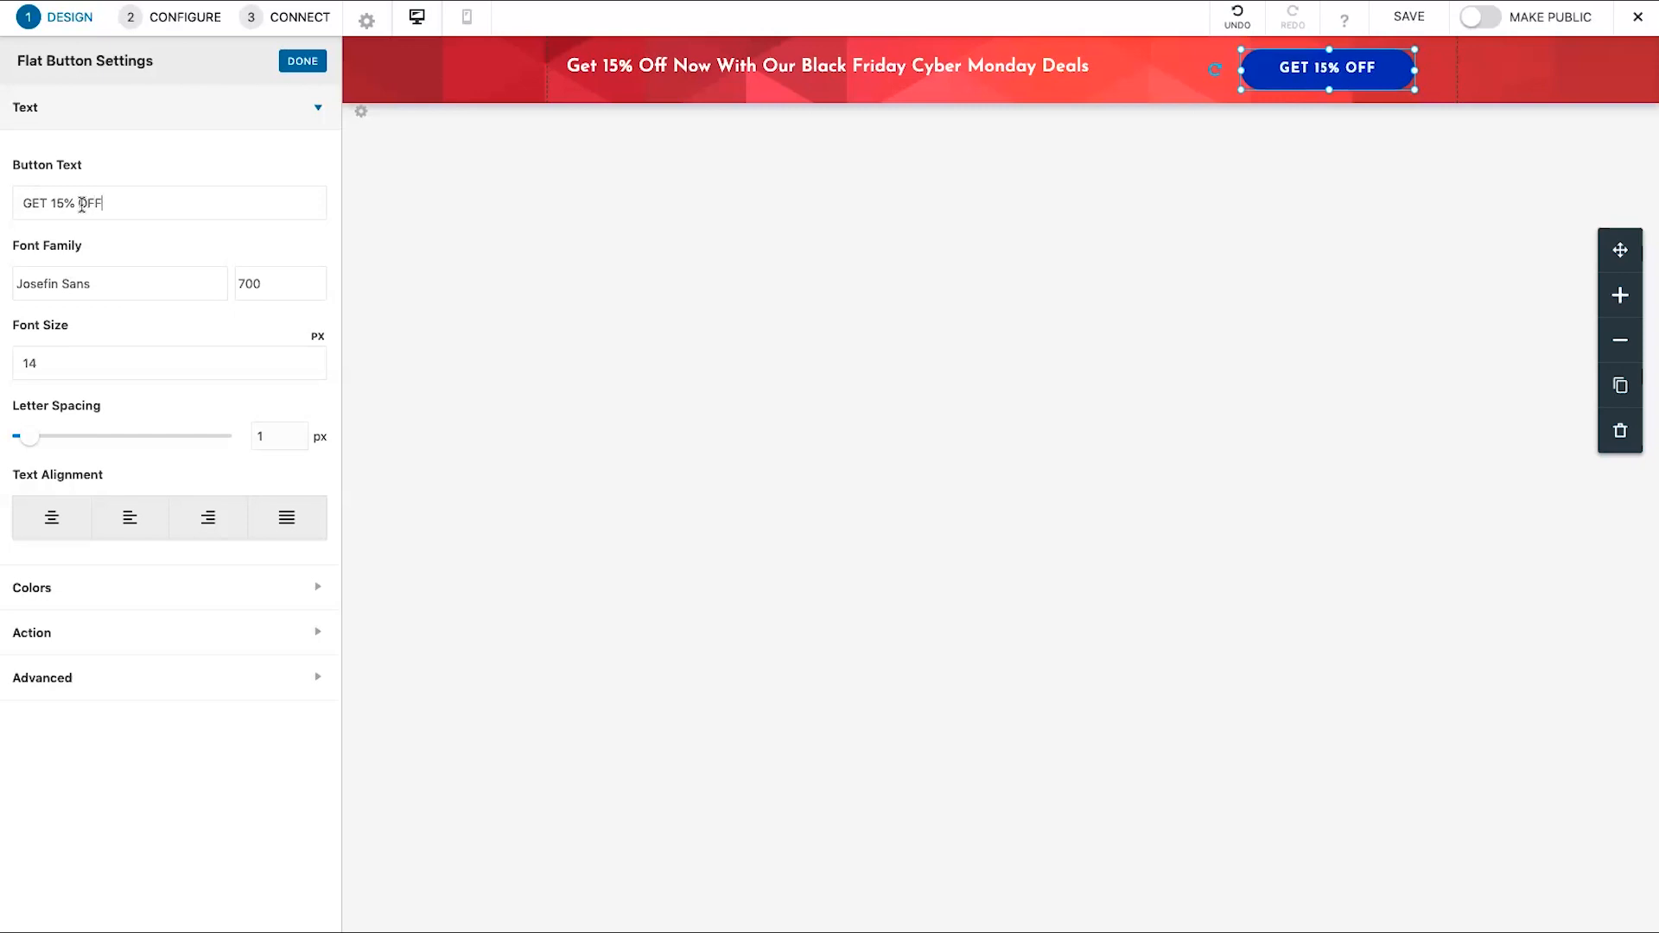
left_click(73, 293)
left_click(303, 252)
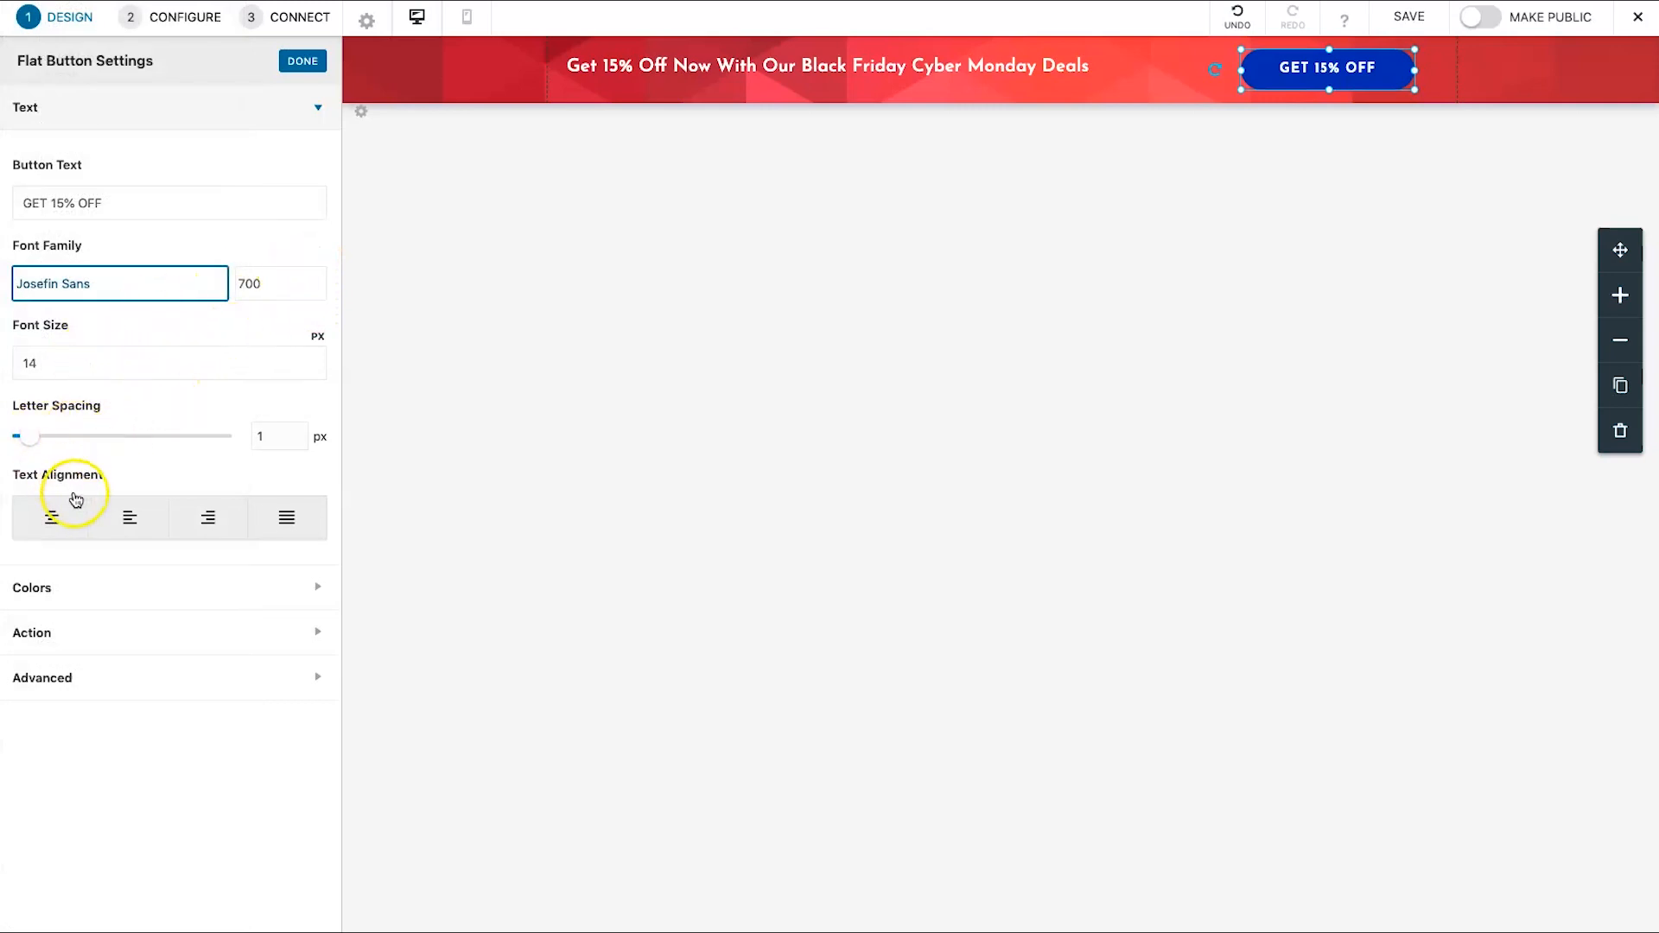
- Set the Get 15% Off button's background color to the brighter blue #0247f4
left_click(117, 586)
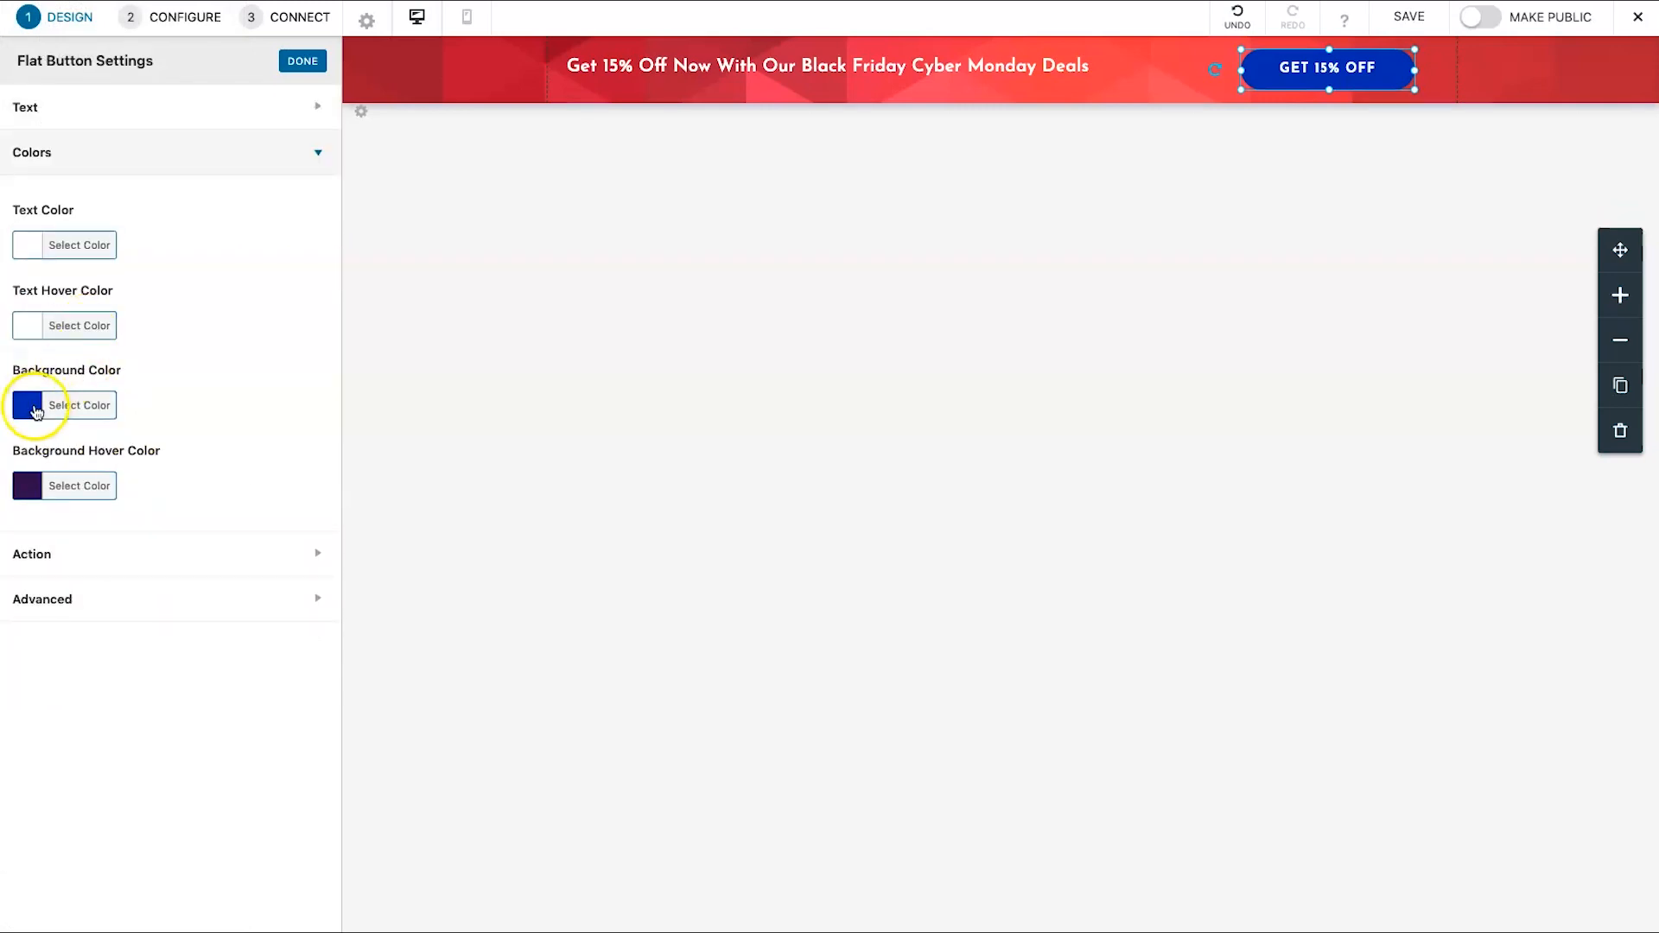
left_click(36, 407)
mouse_move(121, 489)
left_mouse_down()
mouse_move(101, 484)
mouse_move(90, 447)
mouse_move(78, 484)
mouse_move(174, 452)
mouse_move(131, 456)
left_mouse_up()
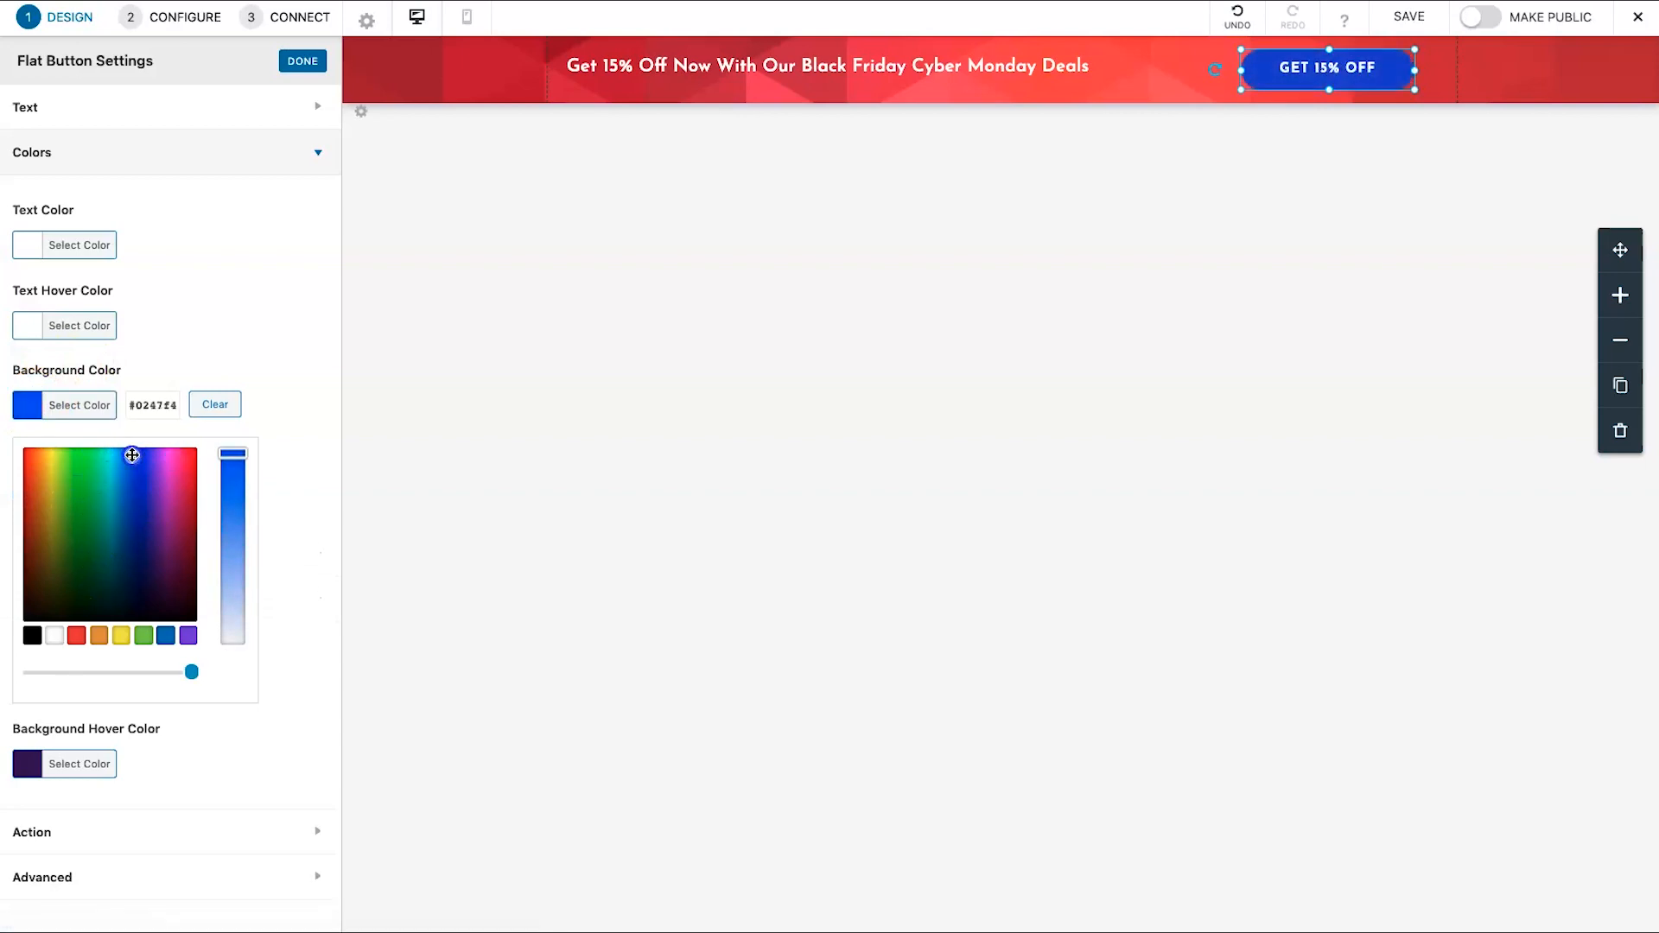
left_click(239, 317)
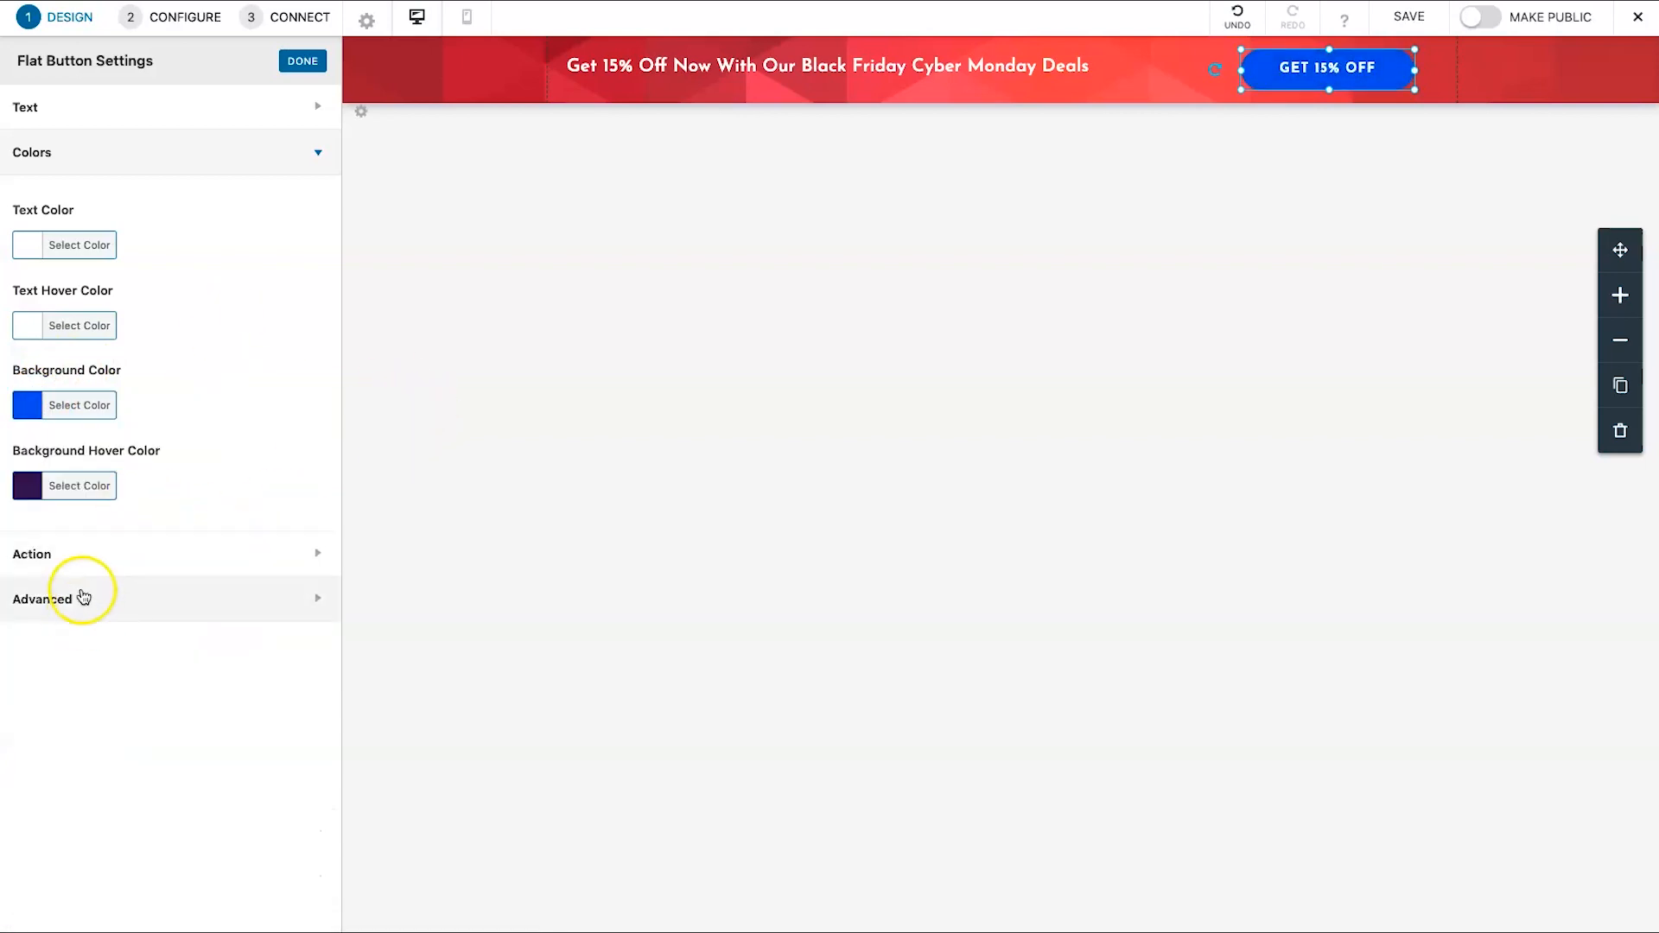
left_click(418, 75)
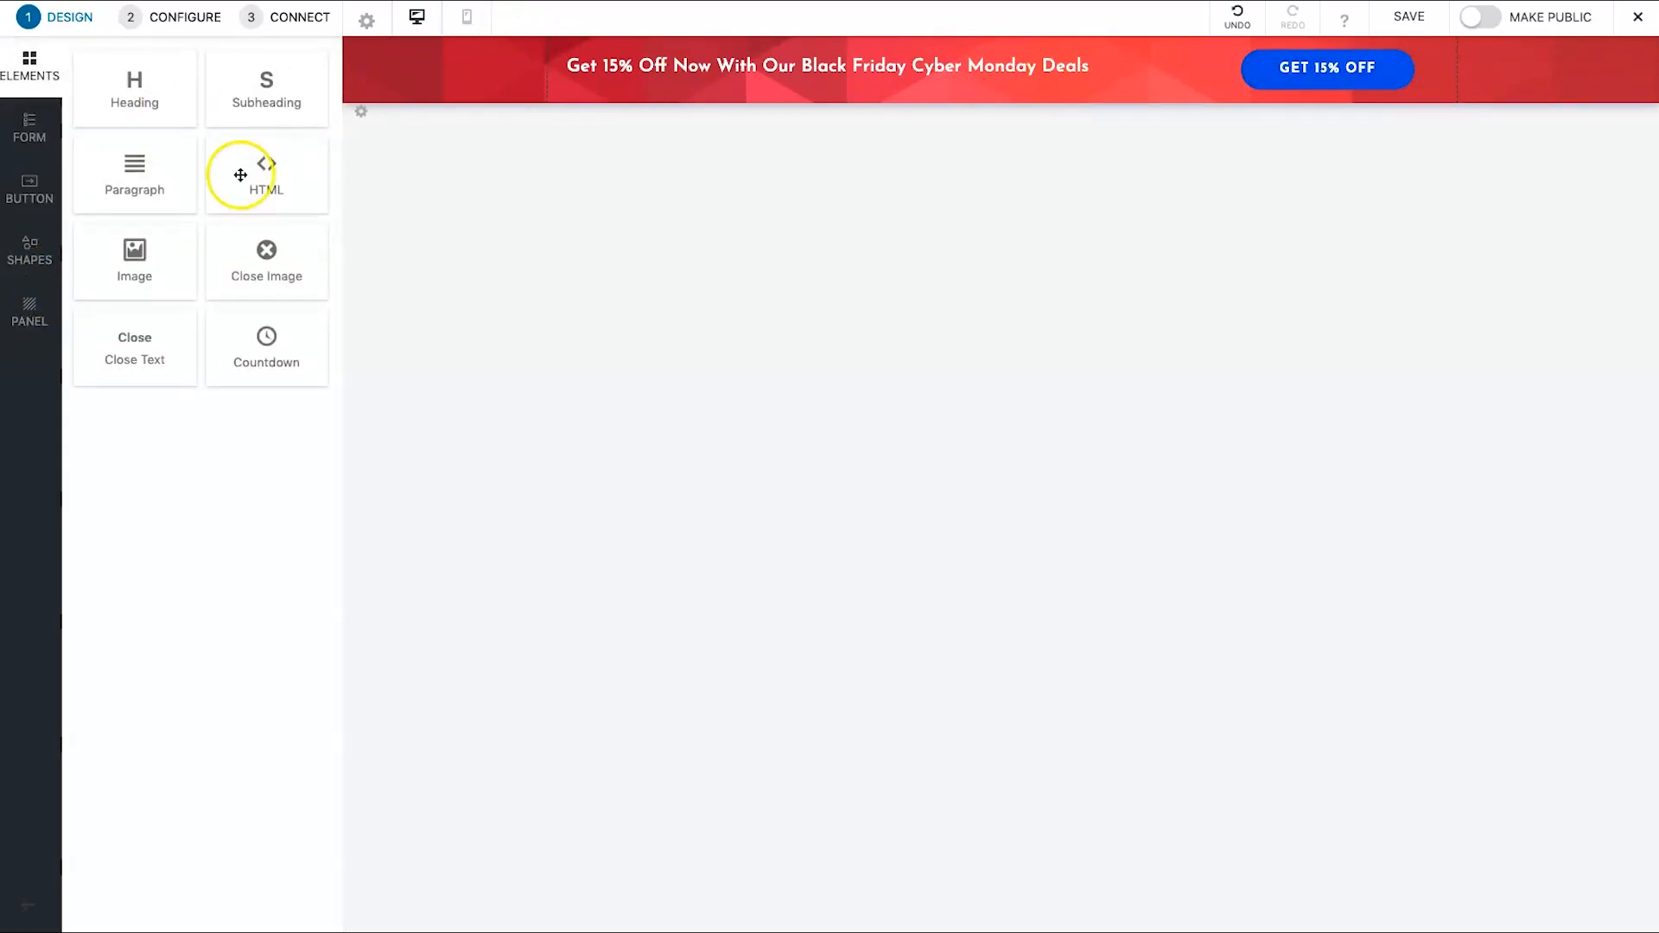
- Change the info bar panel's background to a gradient with blue as the first color and purple as the second
left_click(50, 322)
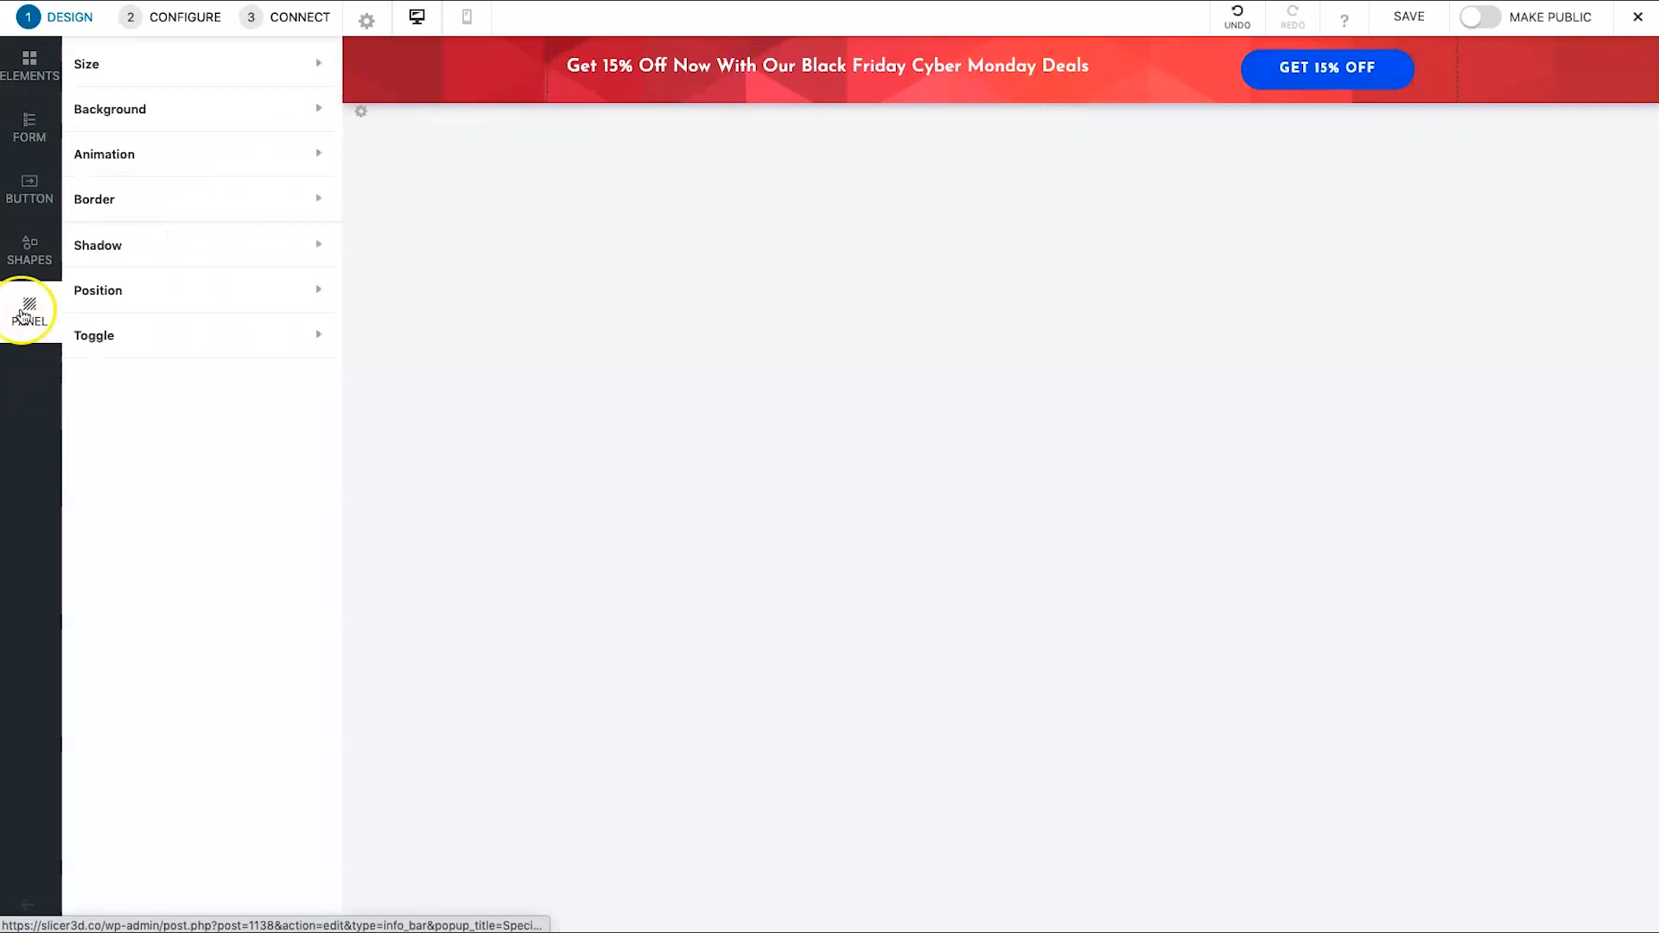
left_click(109, 110)
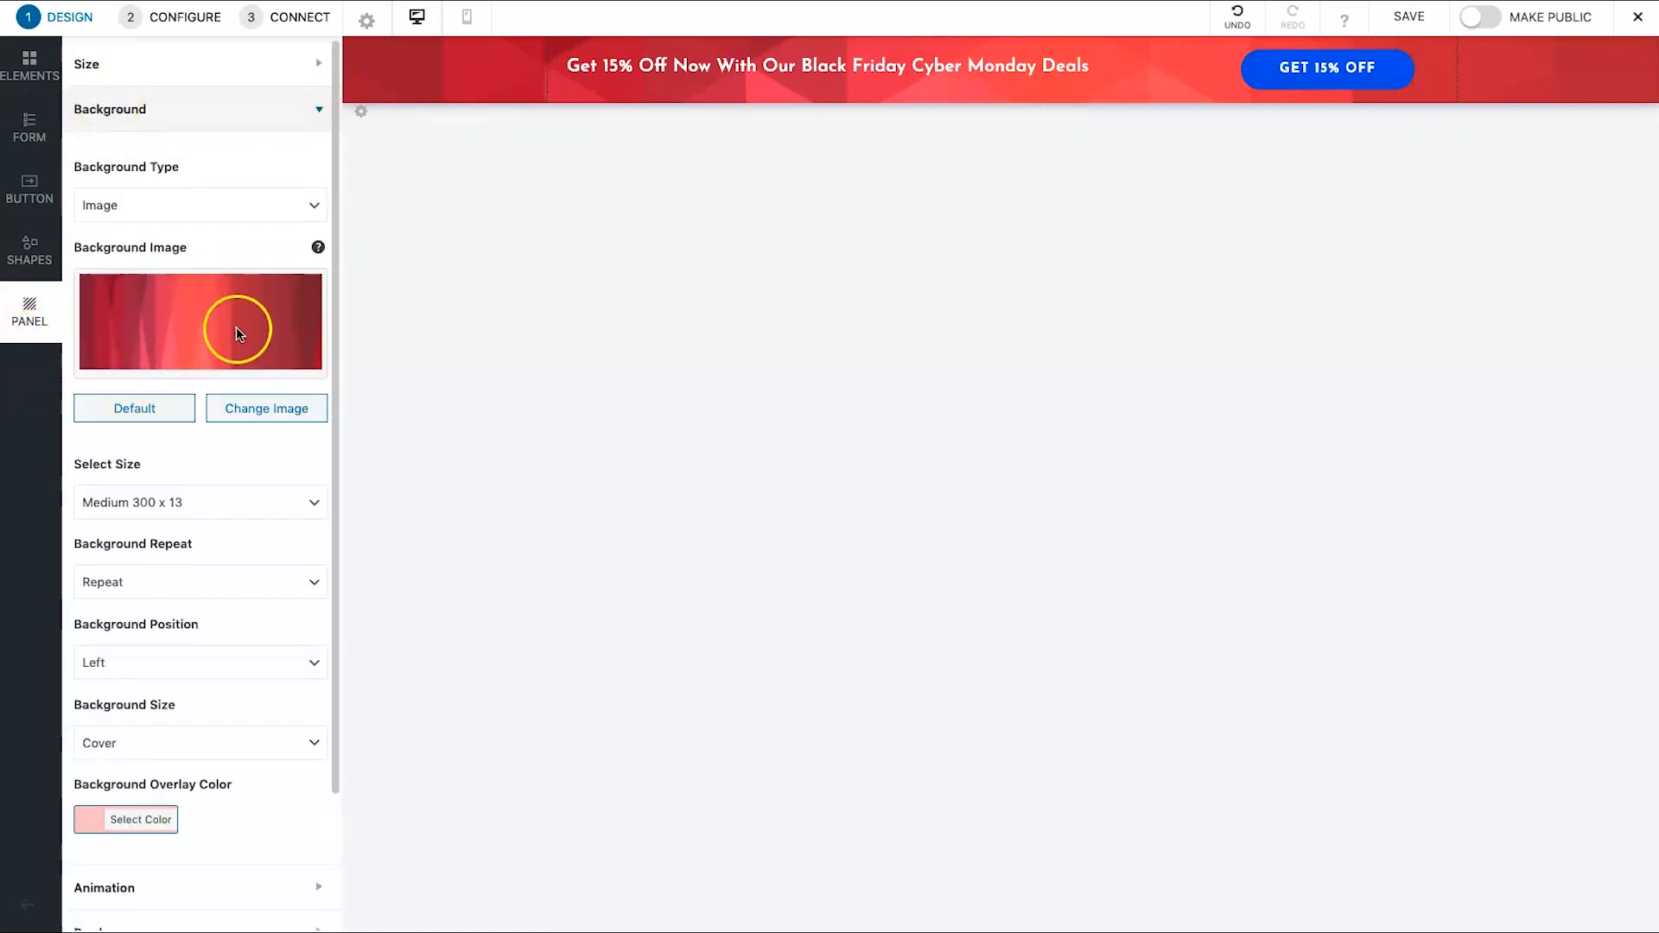
left_click(171, 215)
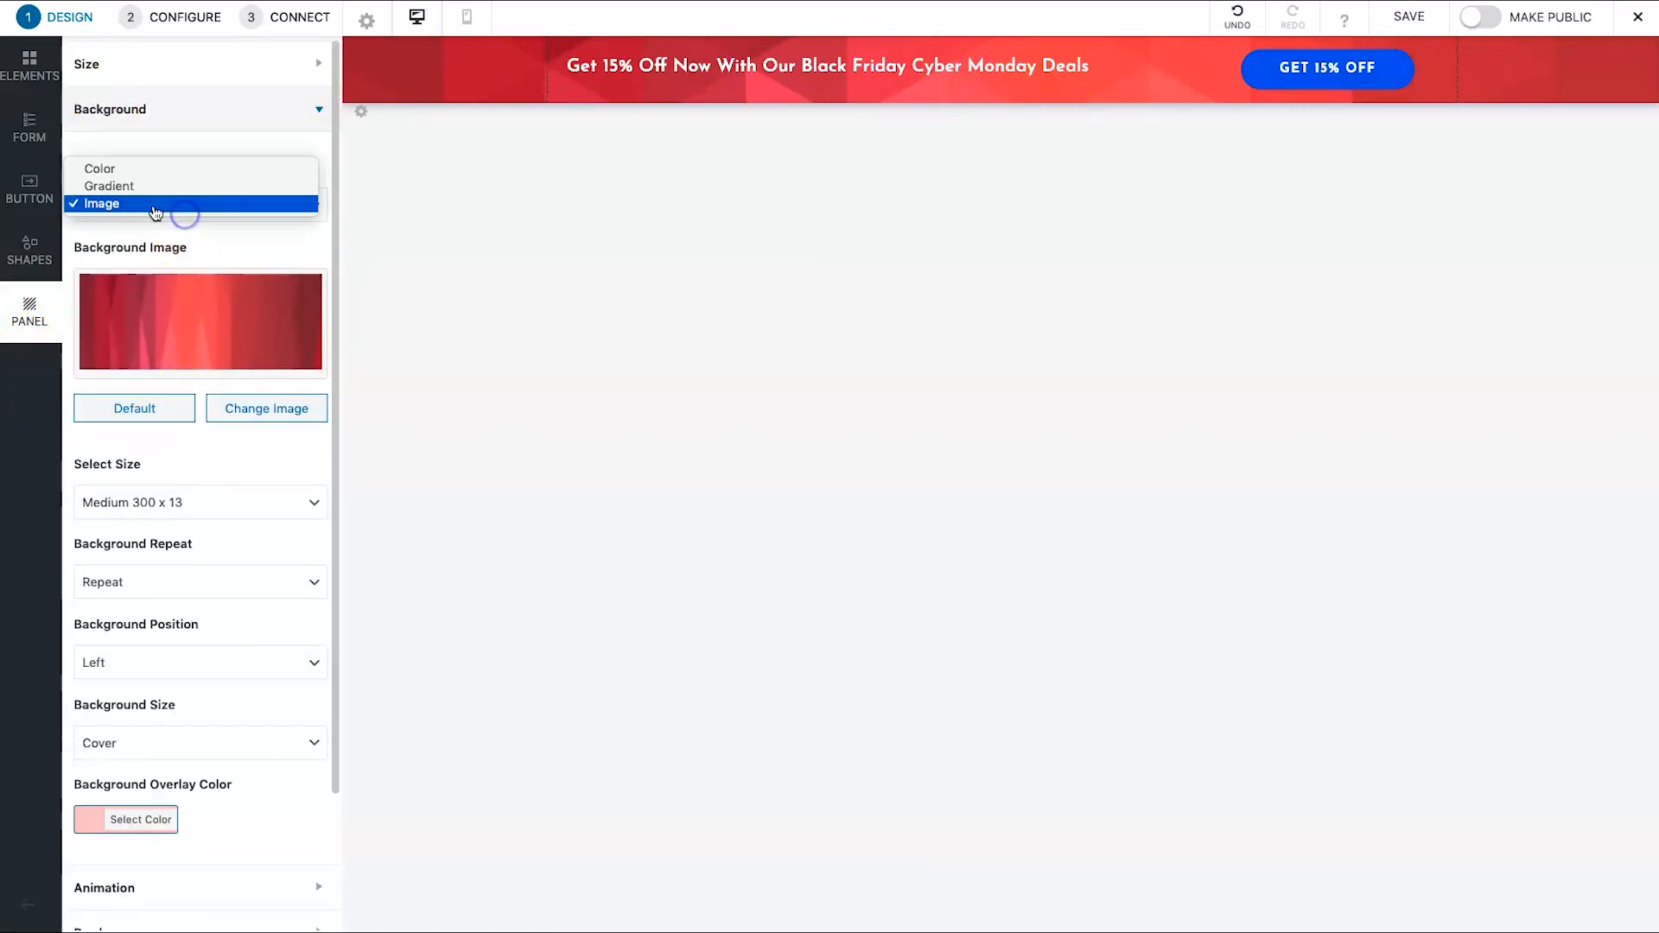
left_click(152, 189)
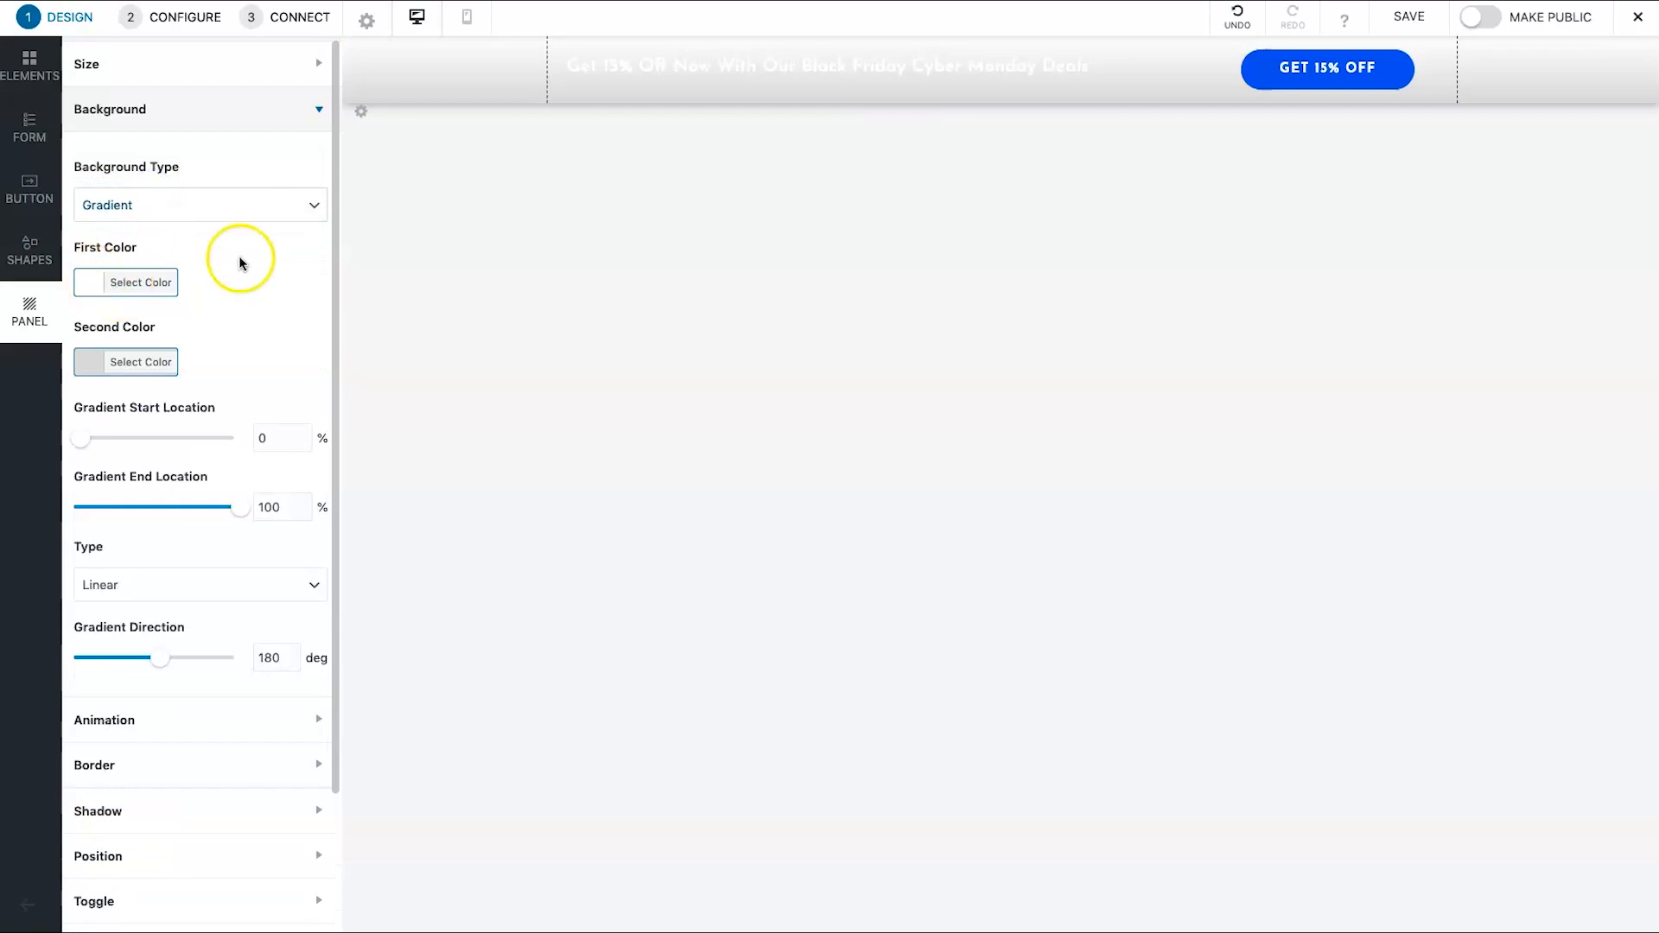
left_click(87, 283)
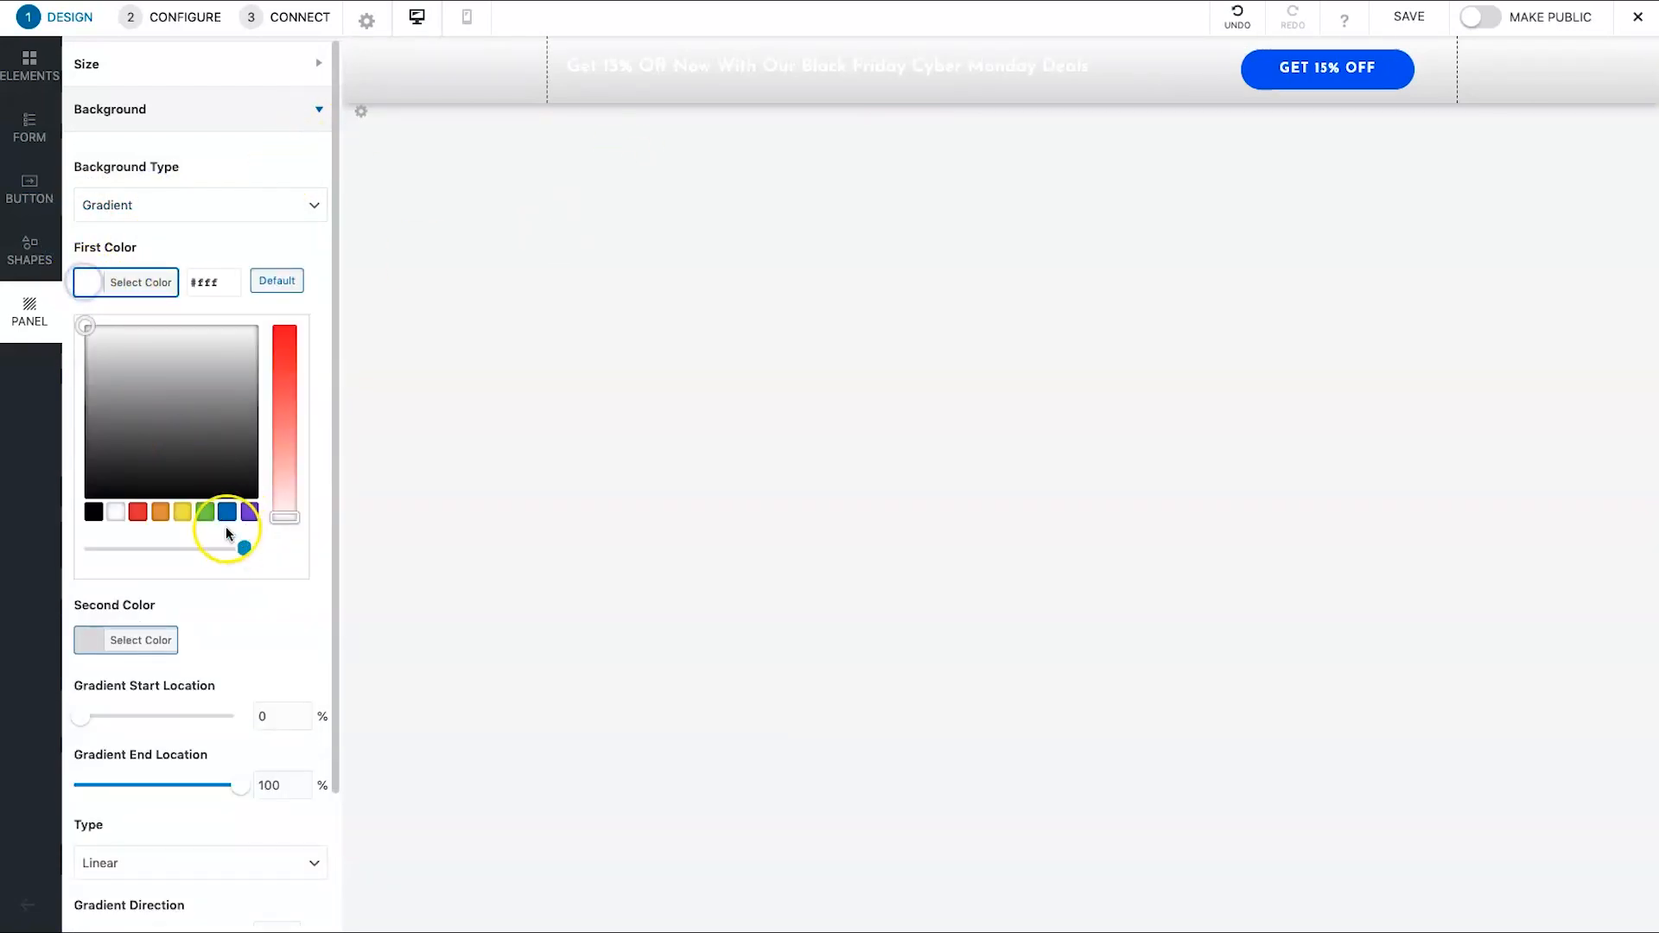
left_click(228, 511)
left_click(95, 292)
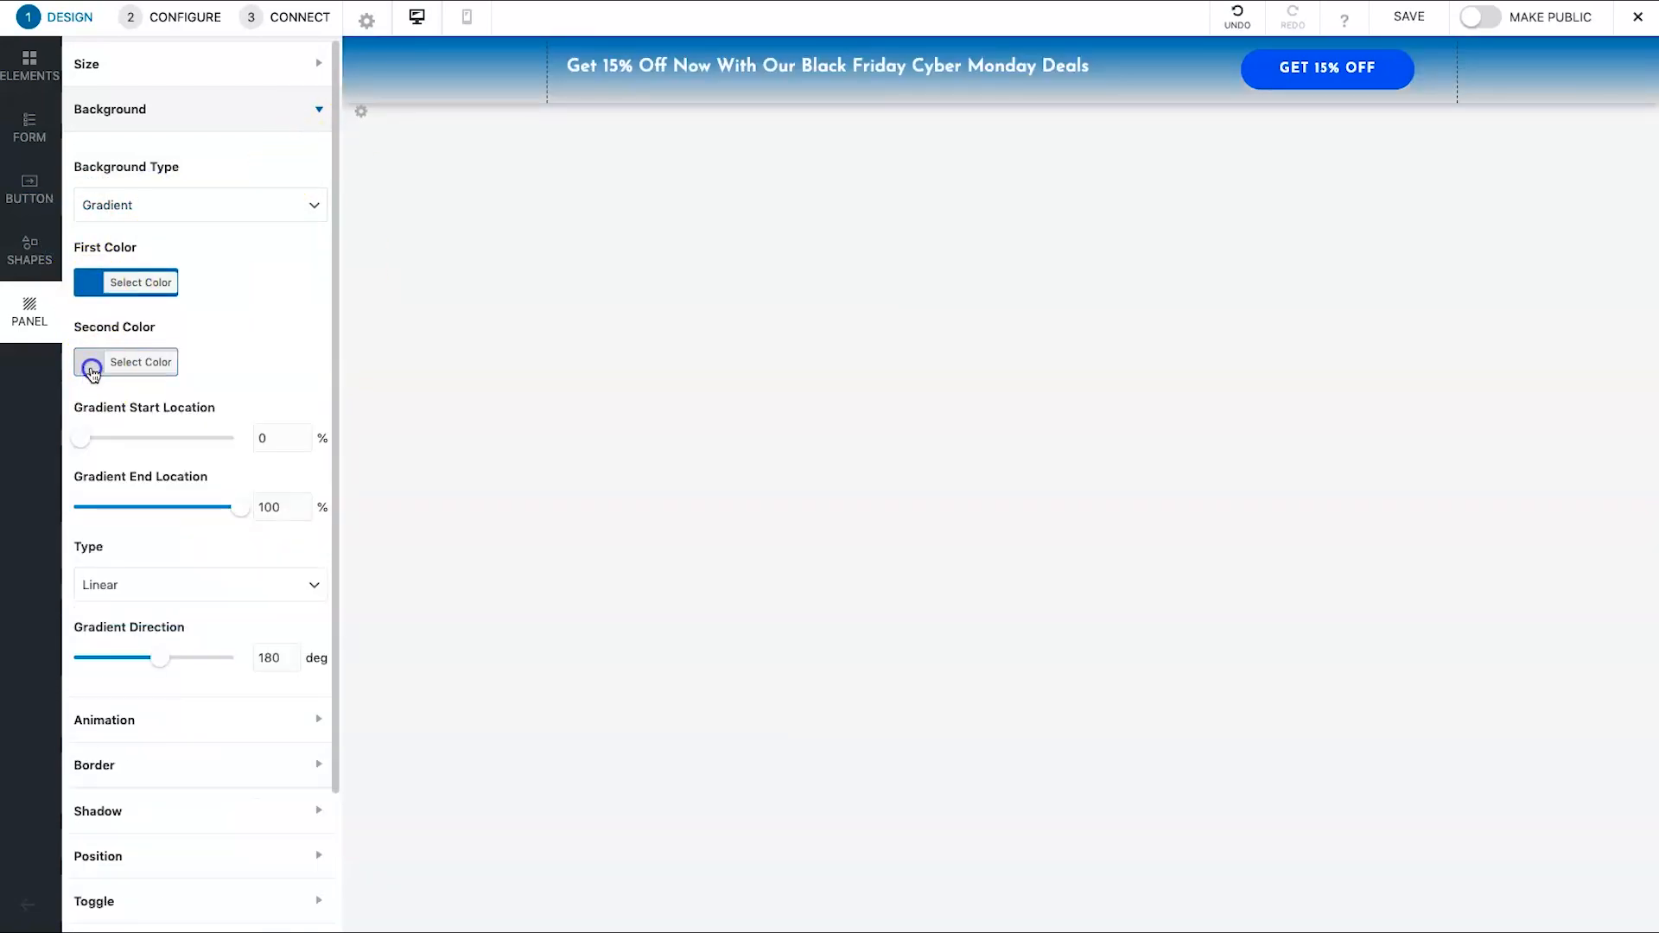
left_click(89, 362)
left_click(206, 593)
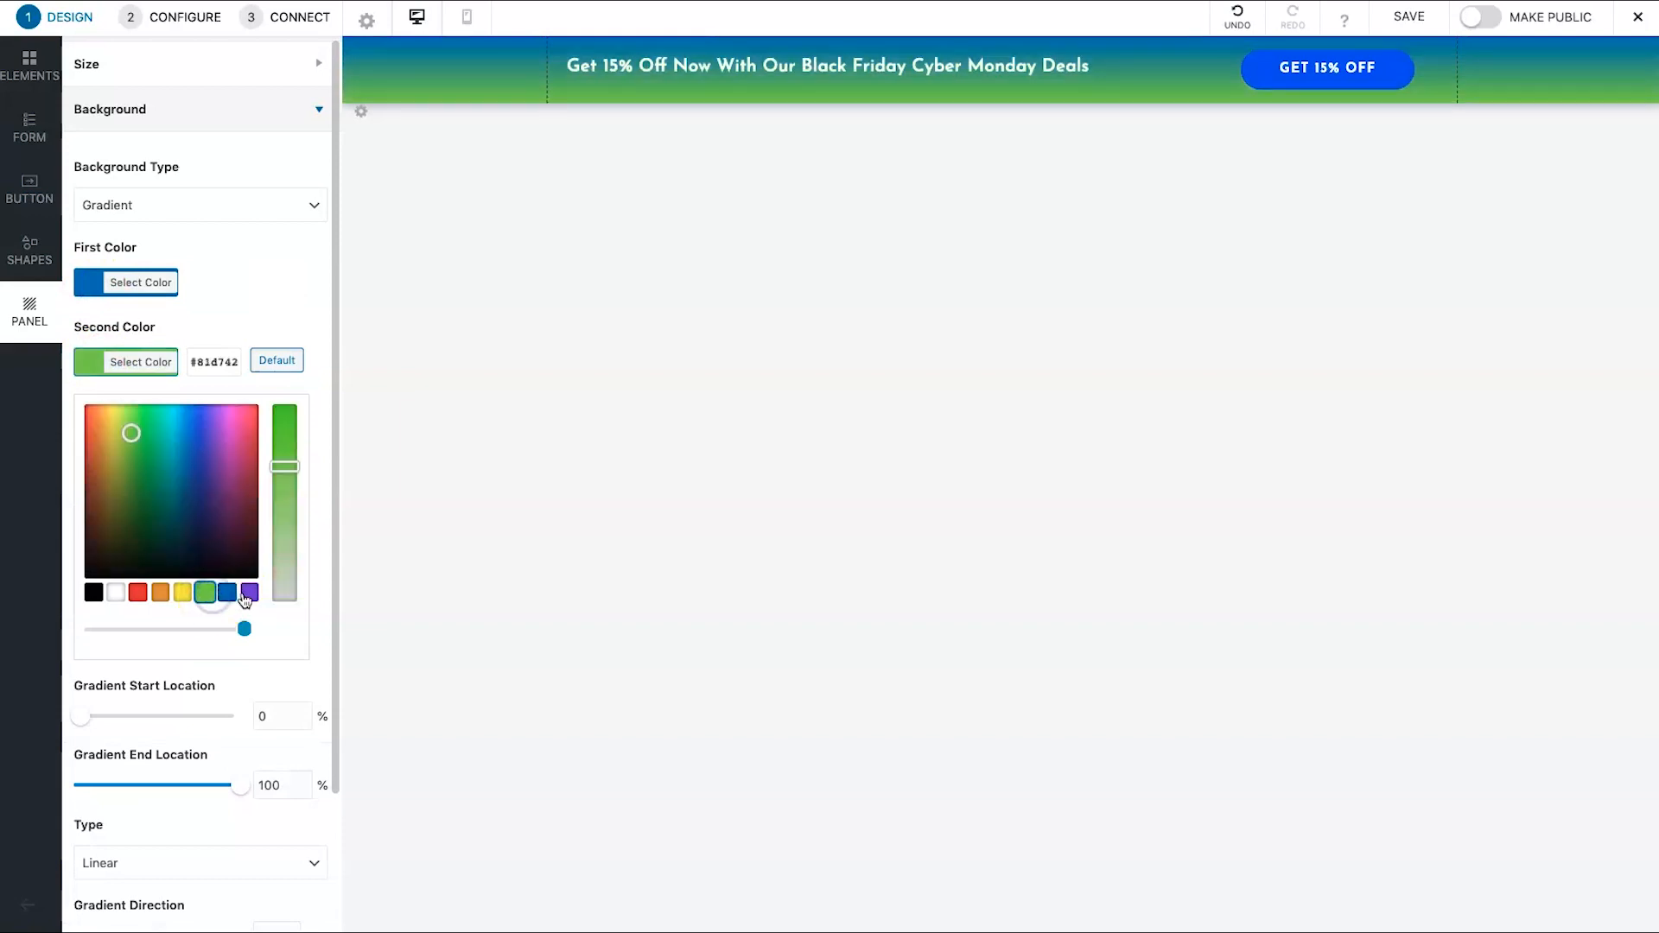
left_click(248, 593)
left_click(222, 310)
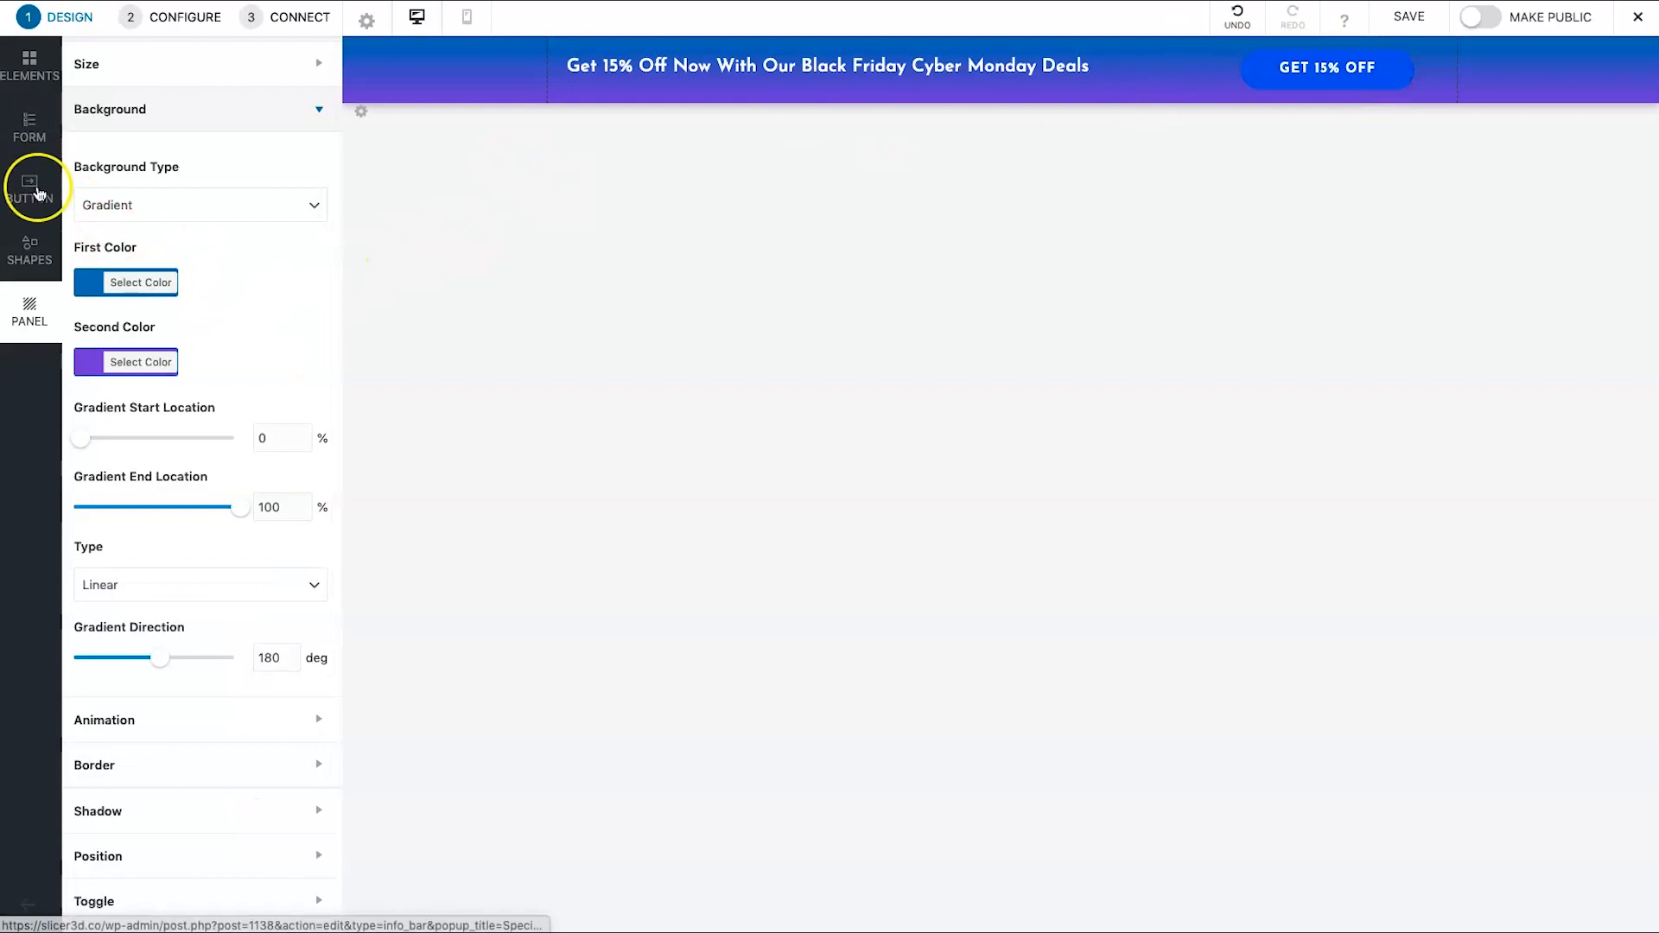
- Set the Get 15% Off button's background color to red #dd3333
left_click_drag(1265, 57, 1268, 60)
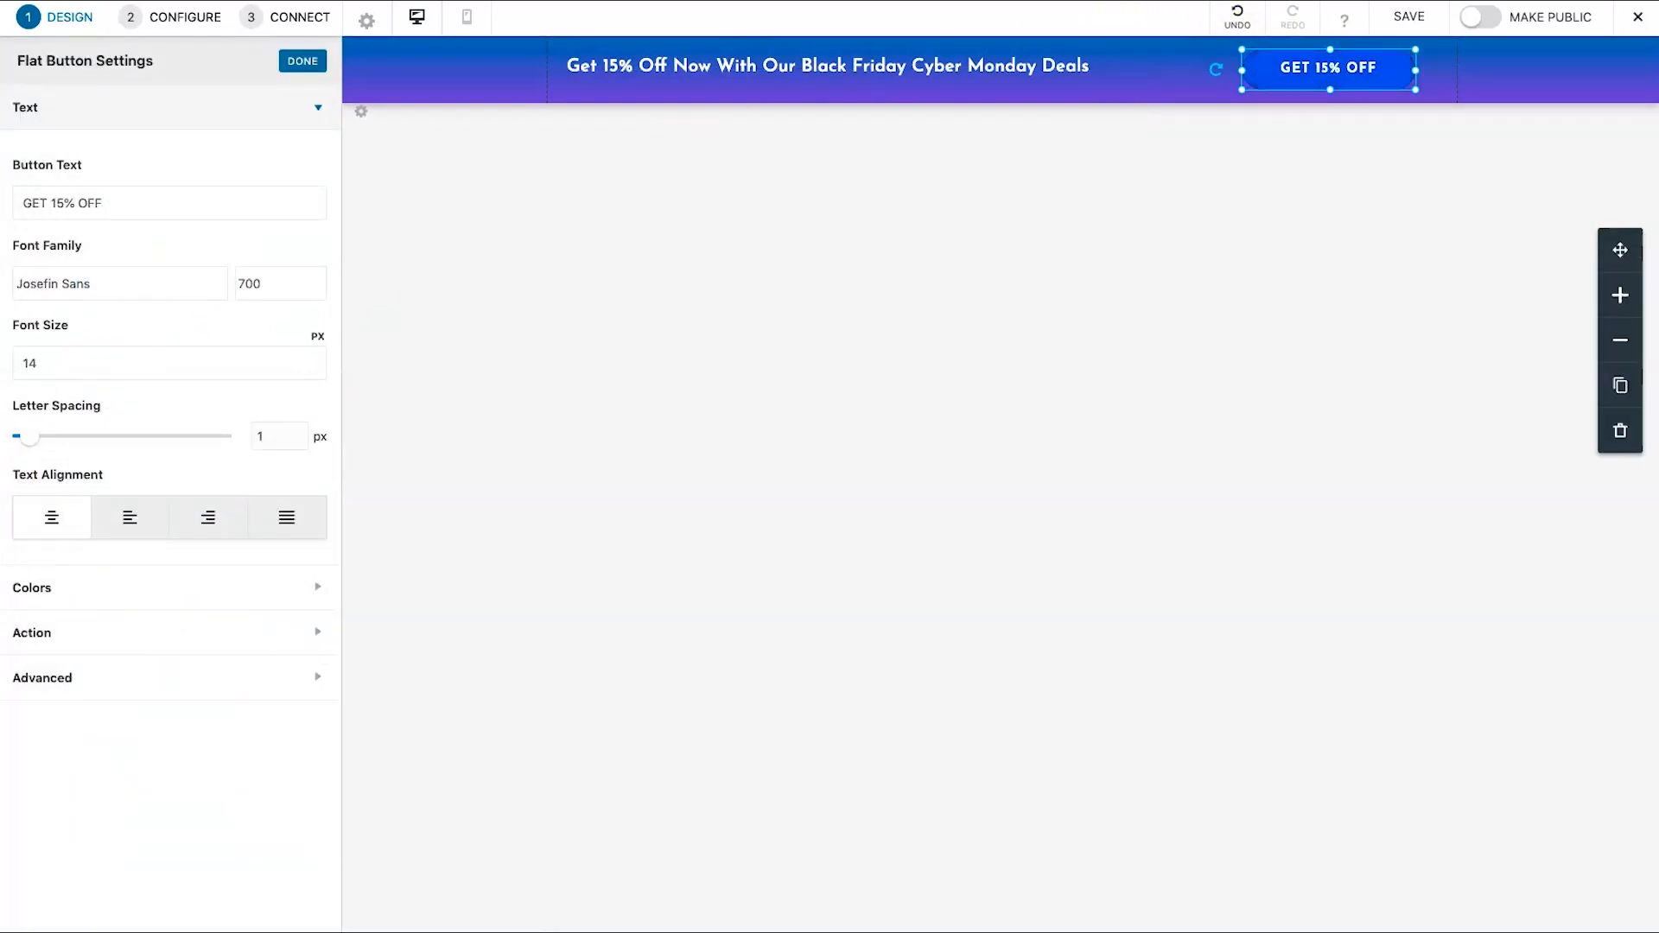
left_click(60, 577)
left_click(34, 407)
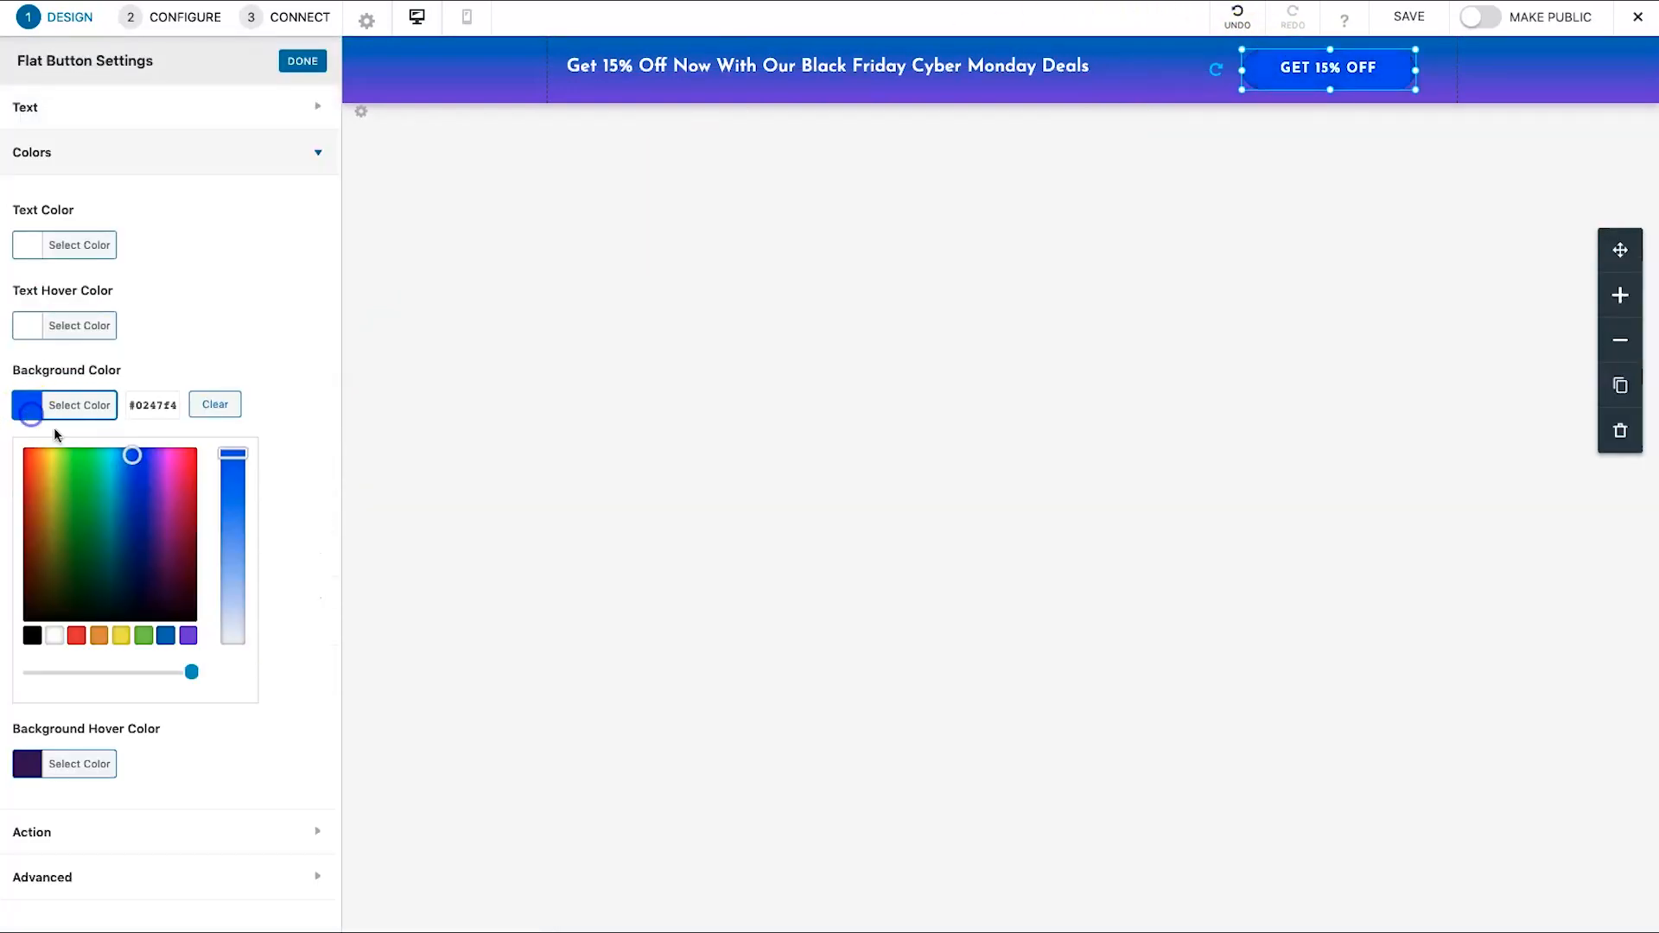
left_click(79, 635)
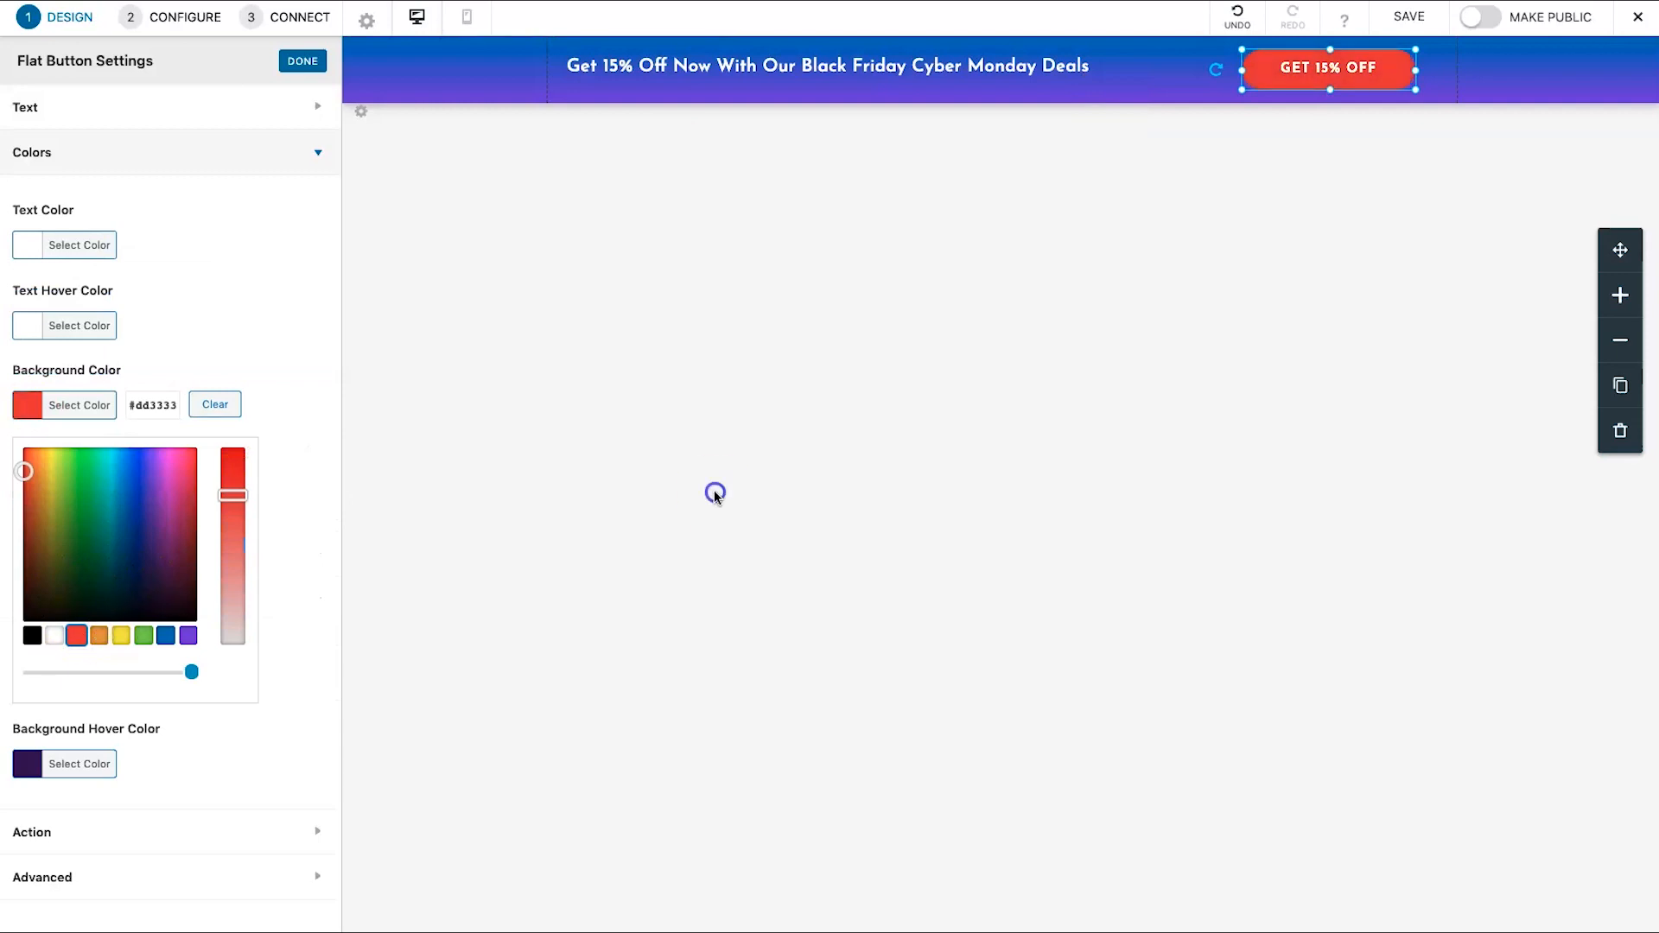
left_click(715, 493)
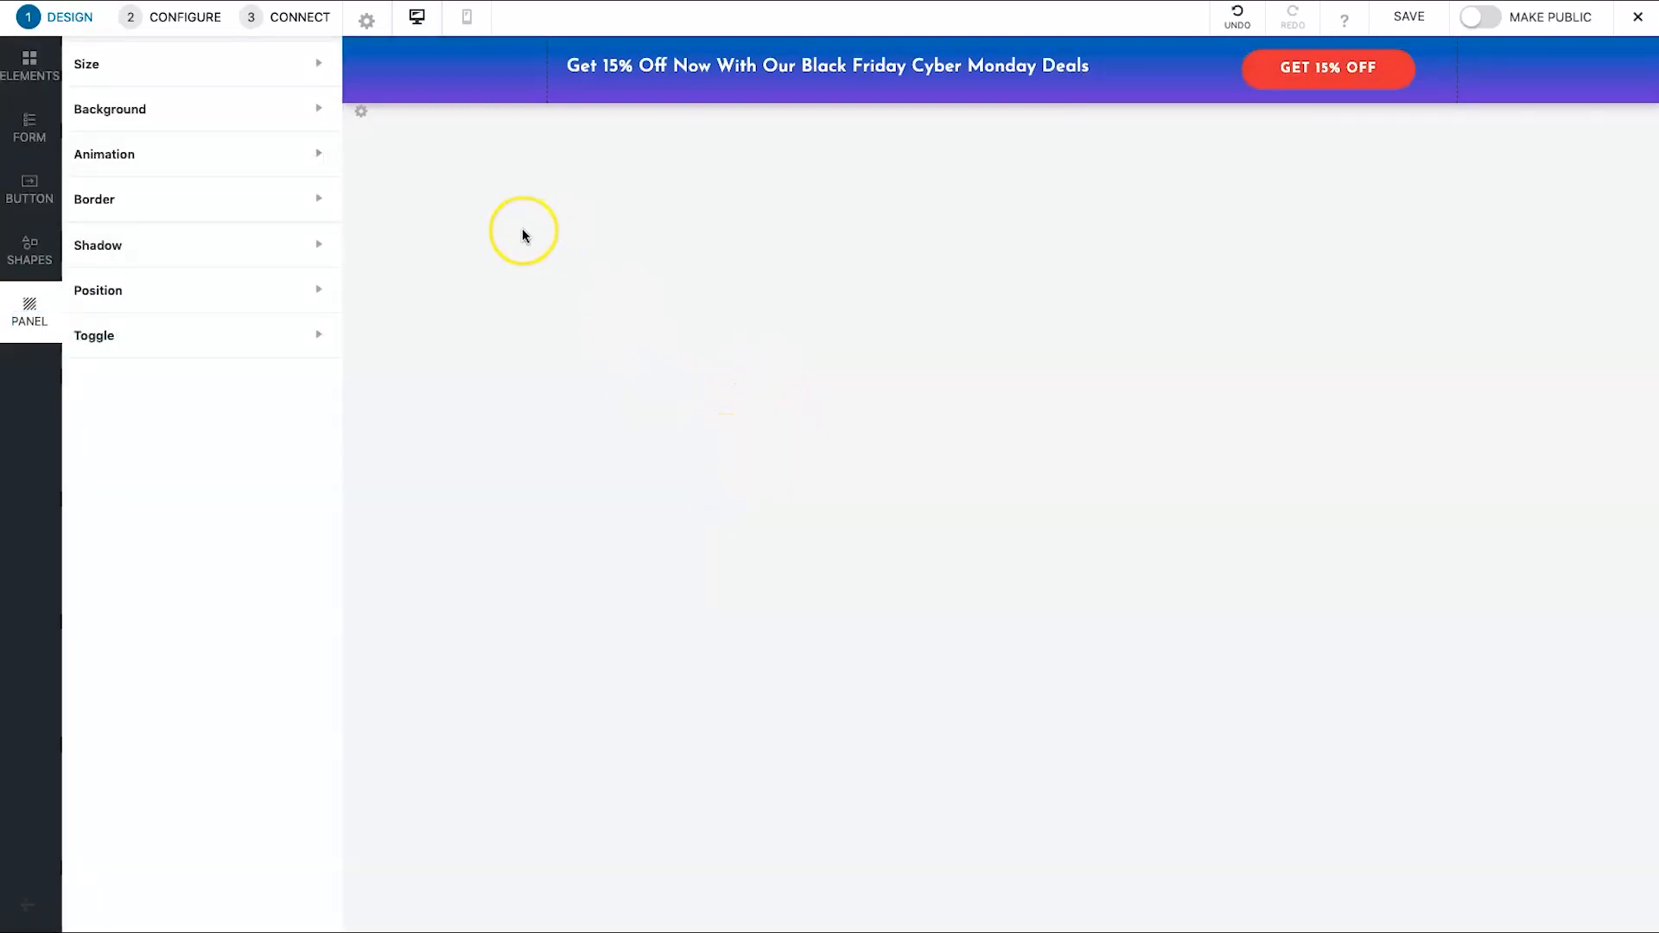
- View the info bar's launch rulesets, make the info bar public and save it
left_click(197, 17)
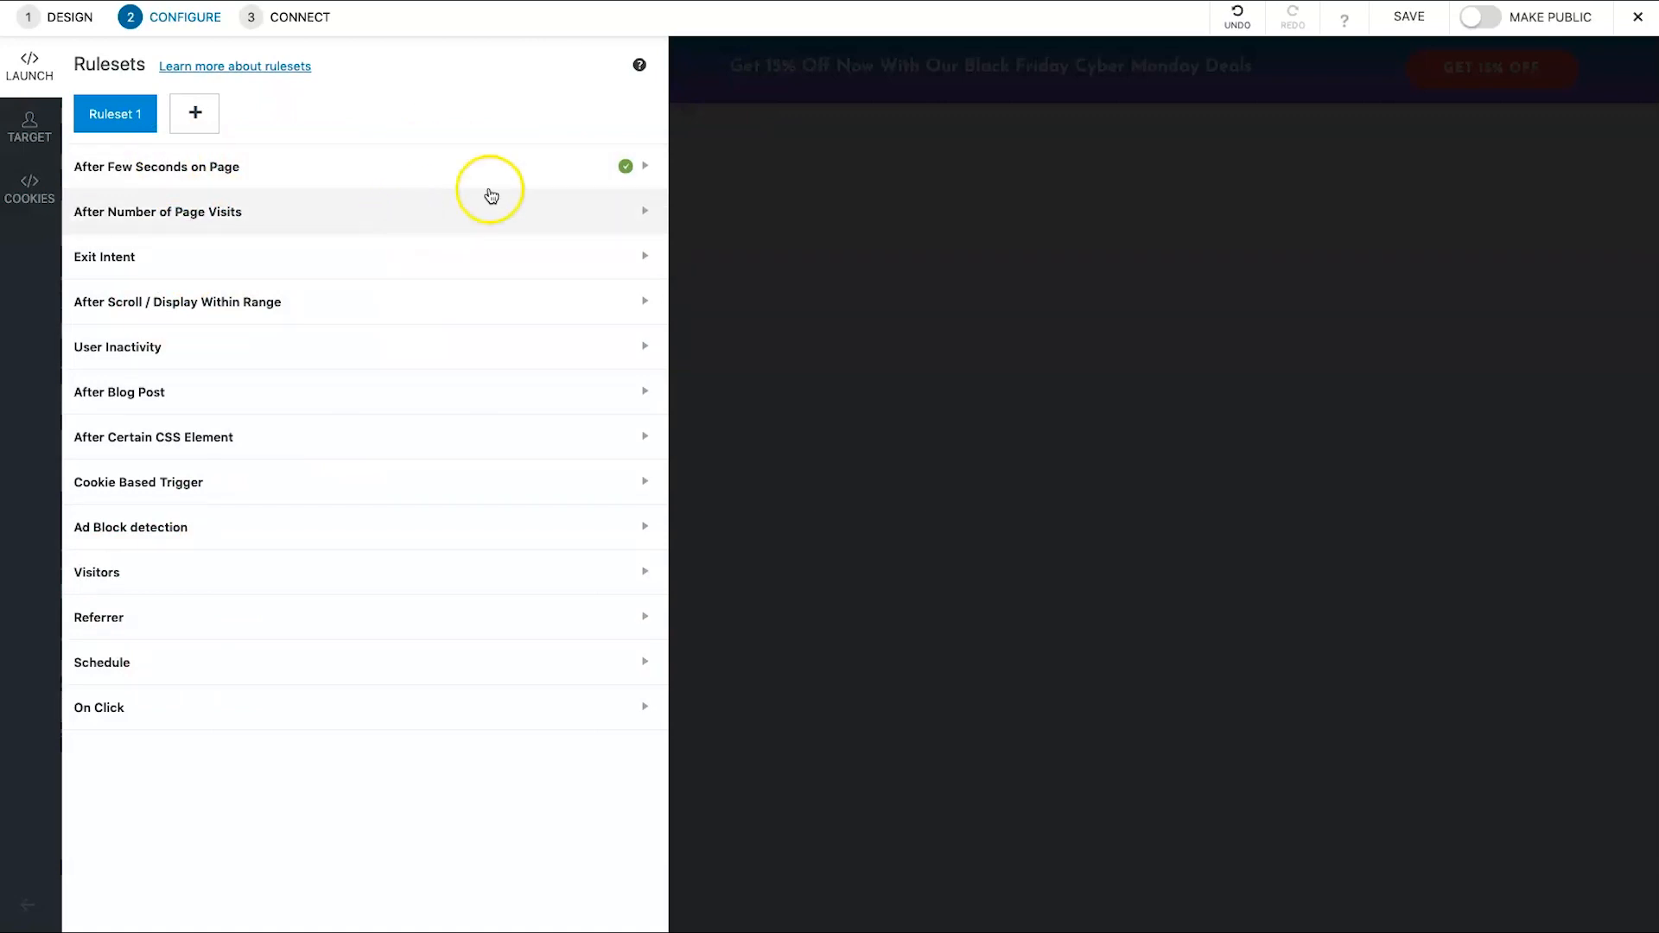
left_click(1472, 17)
left_click(1418, 19)
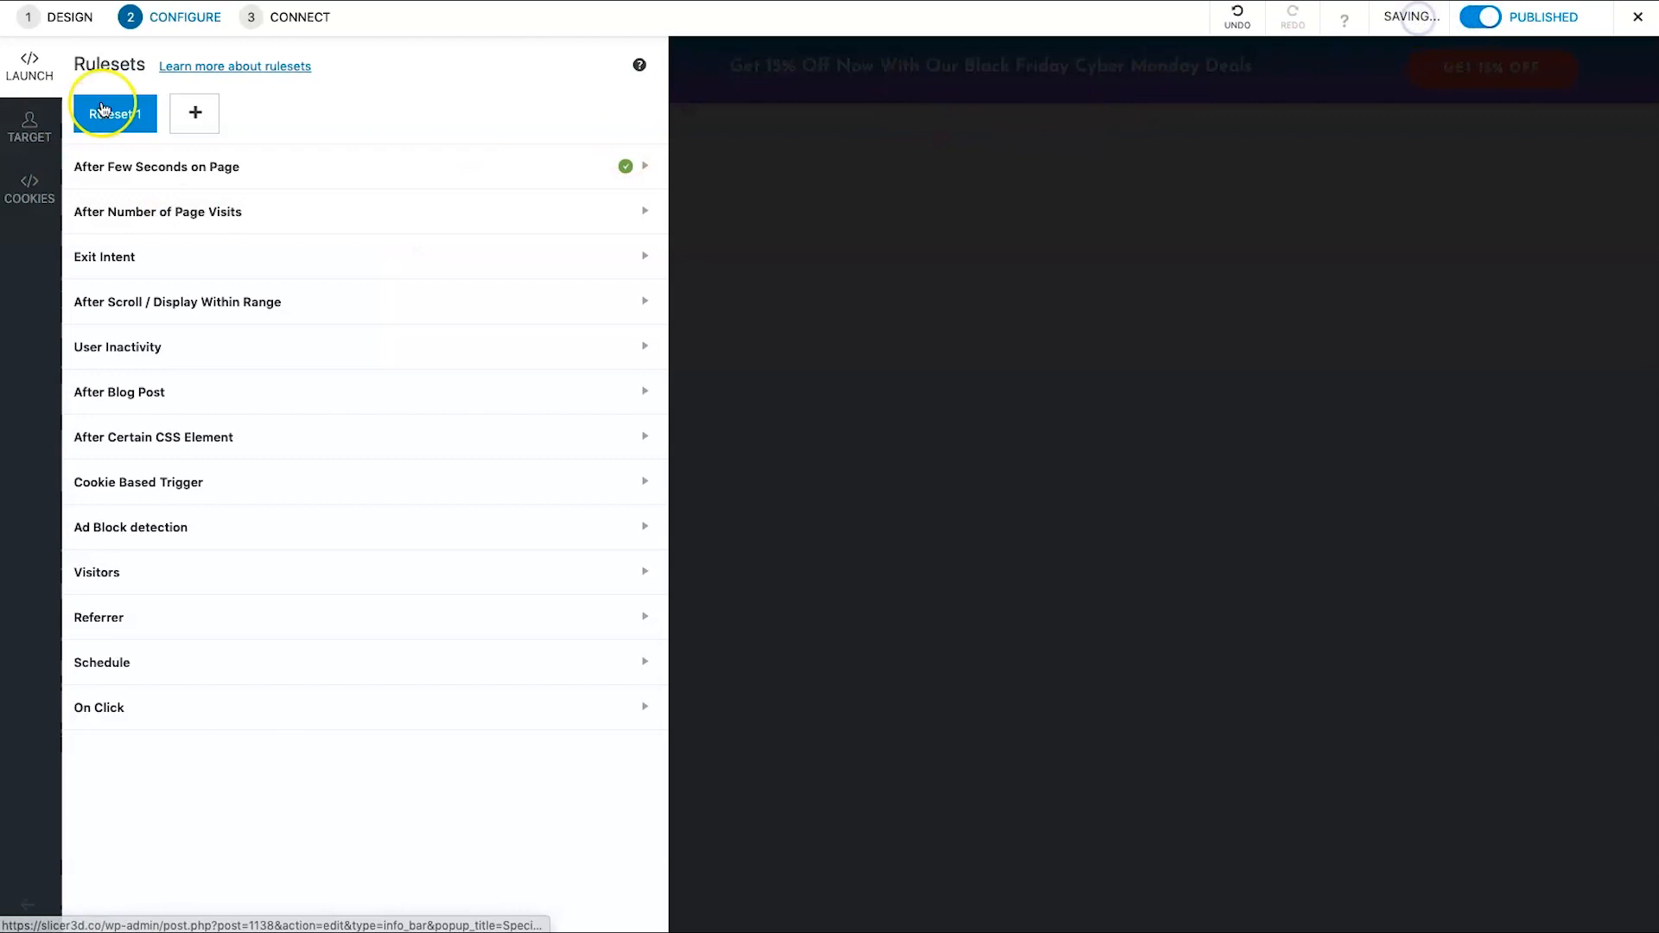
left_click(71, 17)
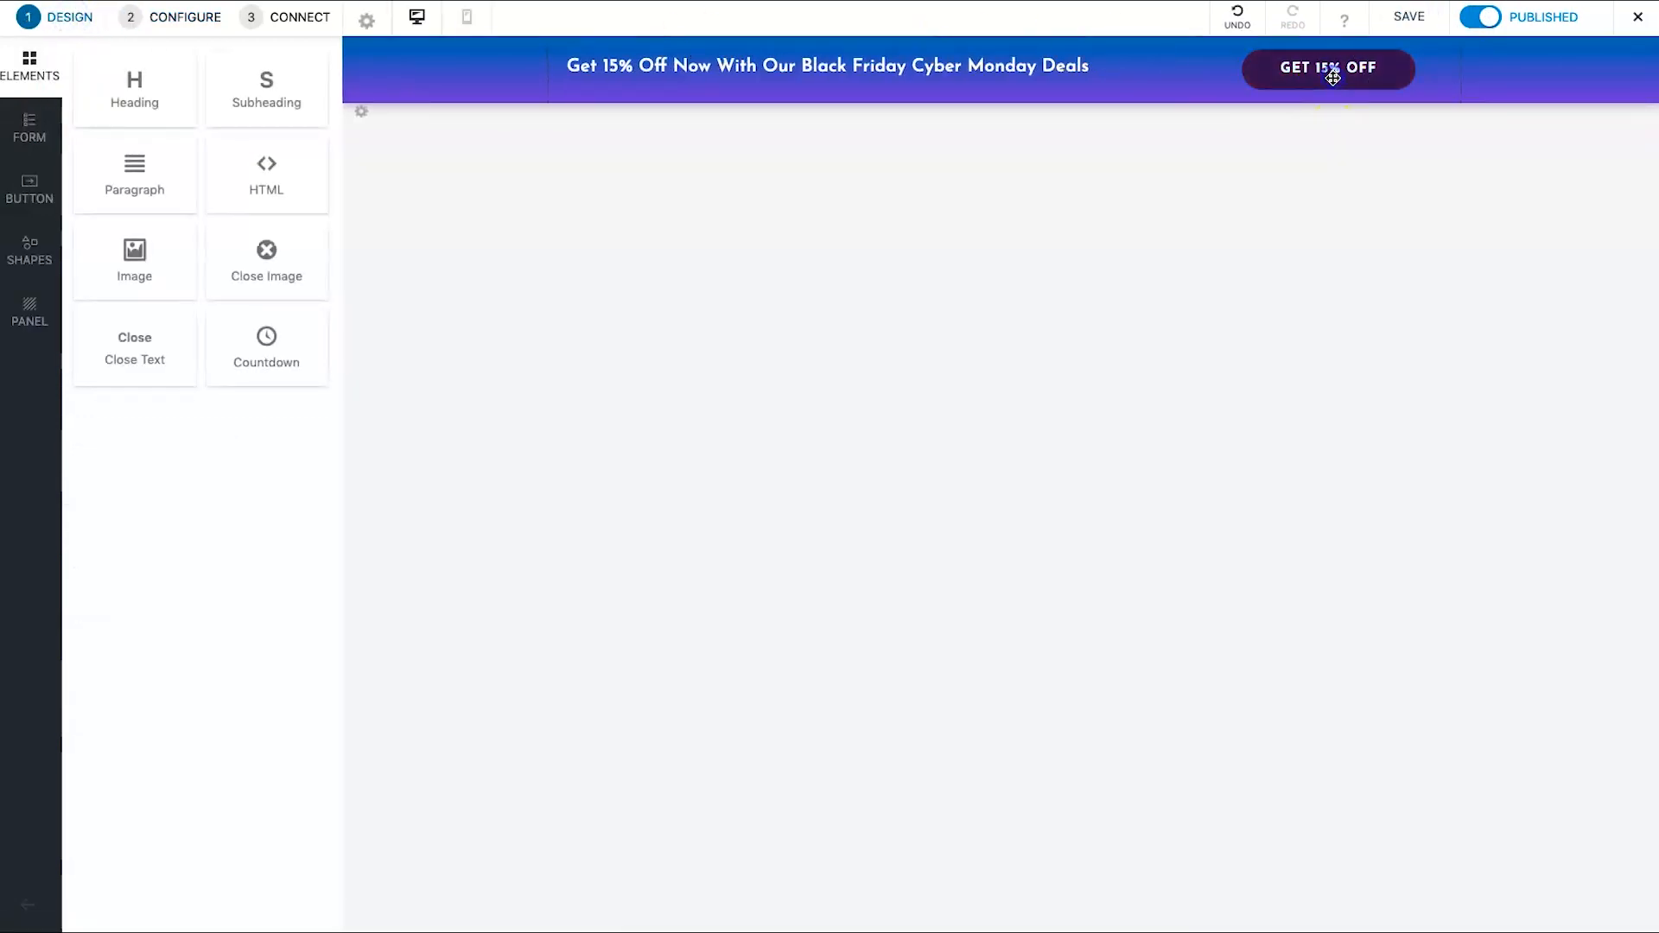
left_click(1287, 80)
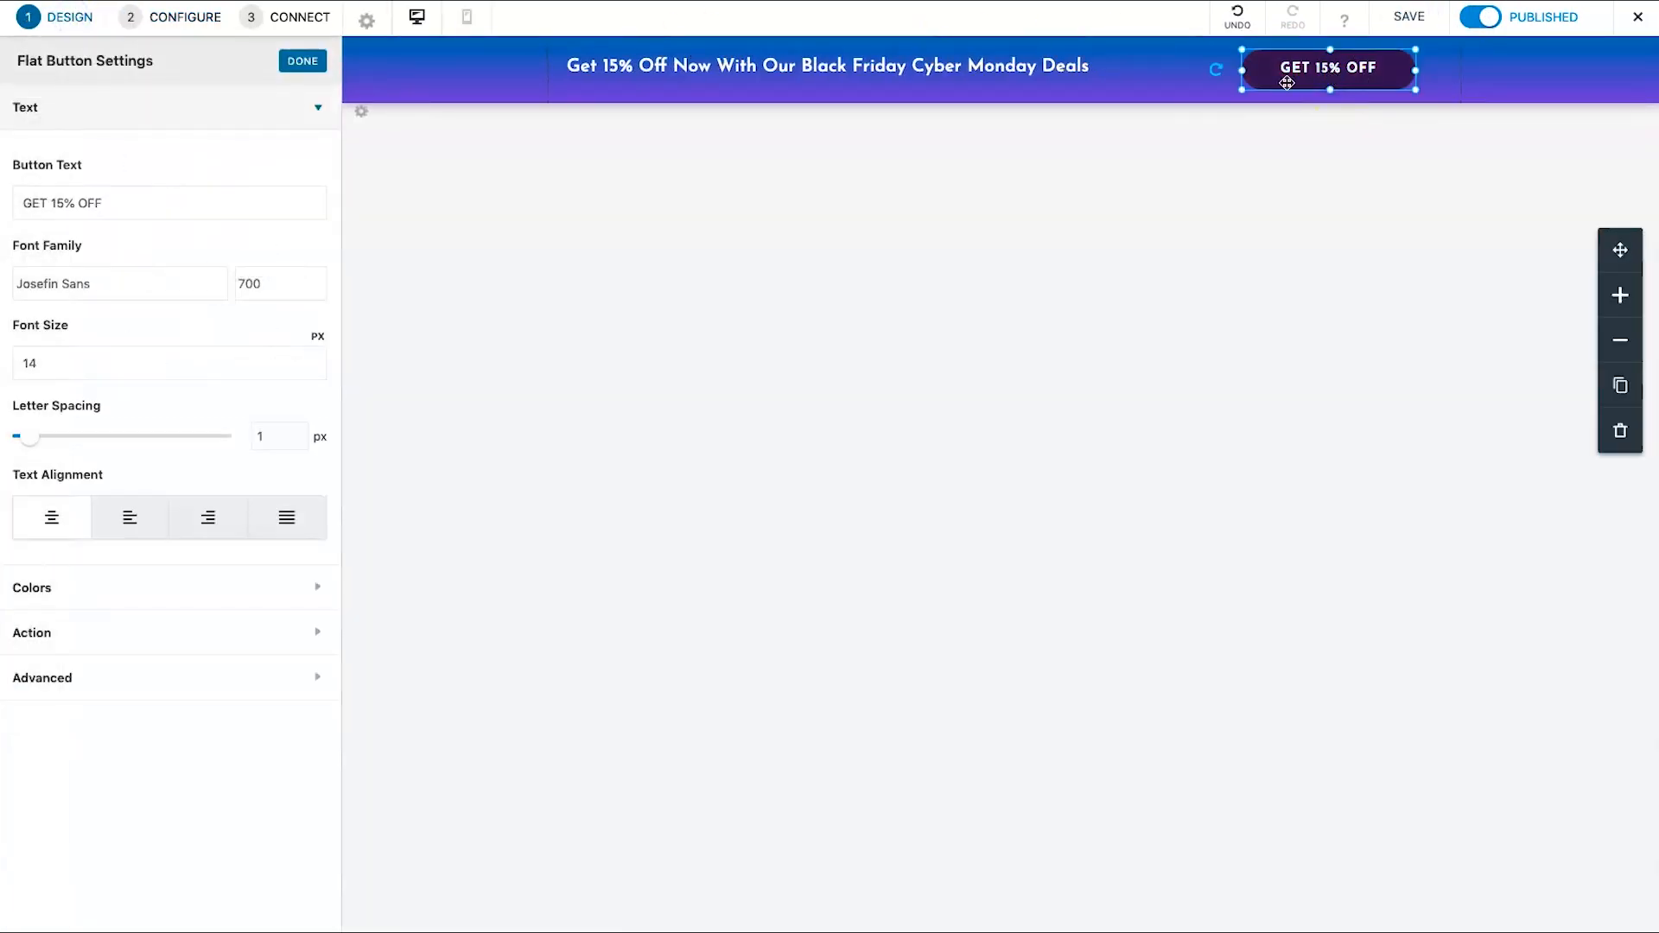
left_click(92, 644)
left_click(97, 291)
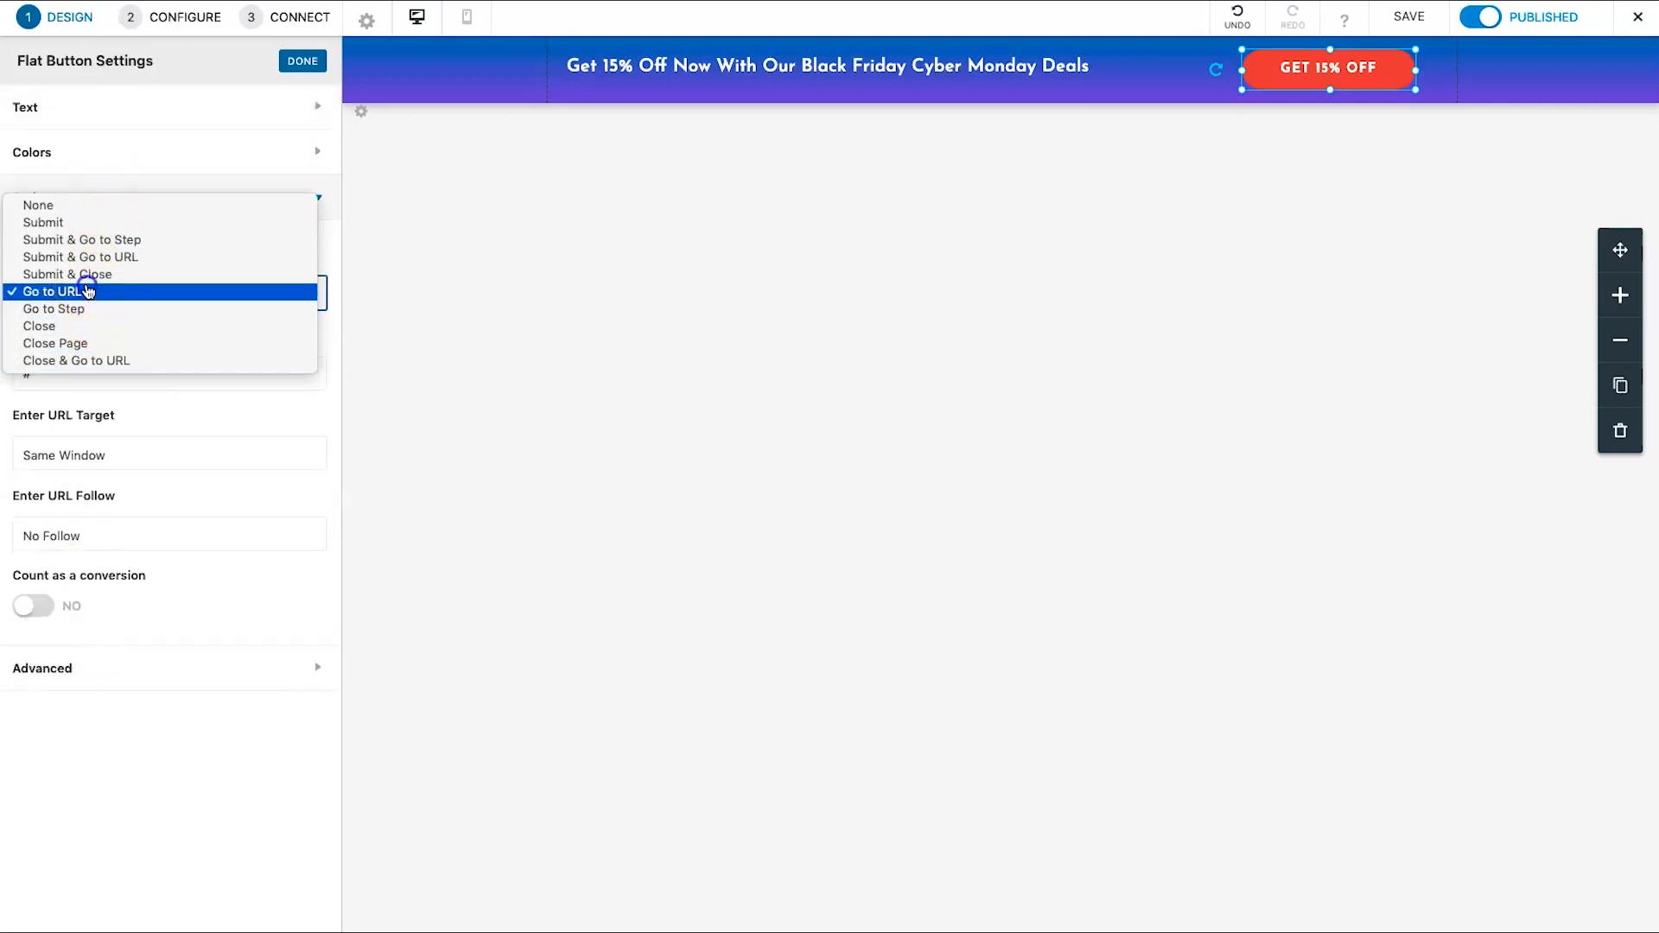
left_click(87, 290)
double_click(73, 370)
type("HTTPS:/")
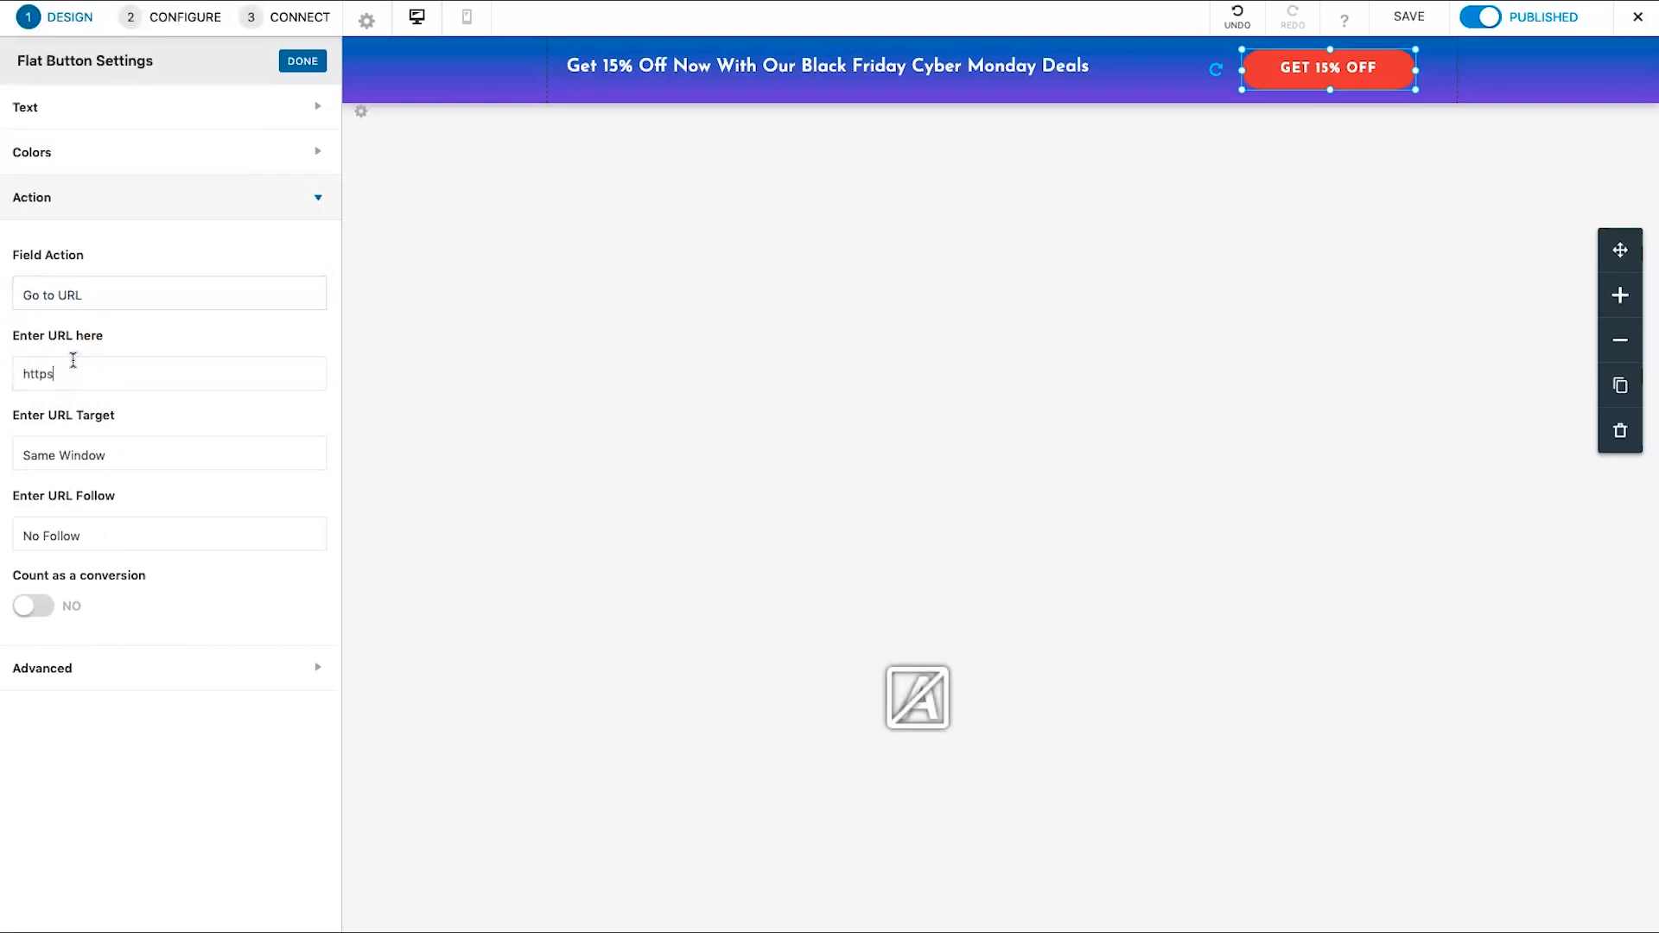
type("/legitmarketingreviews.com/shop")
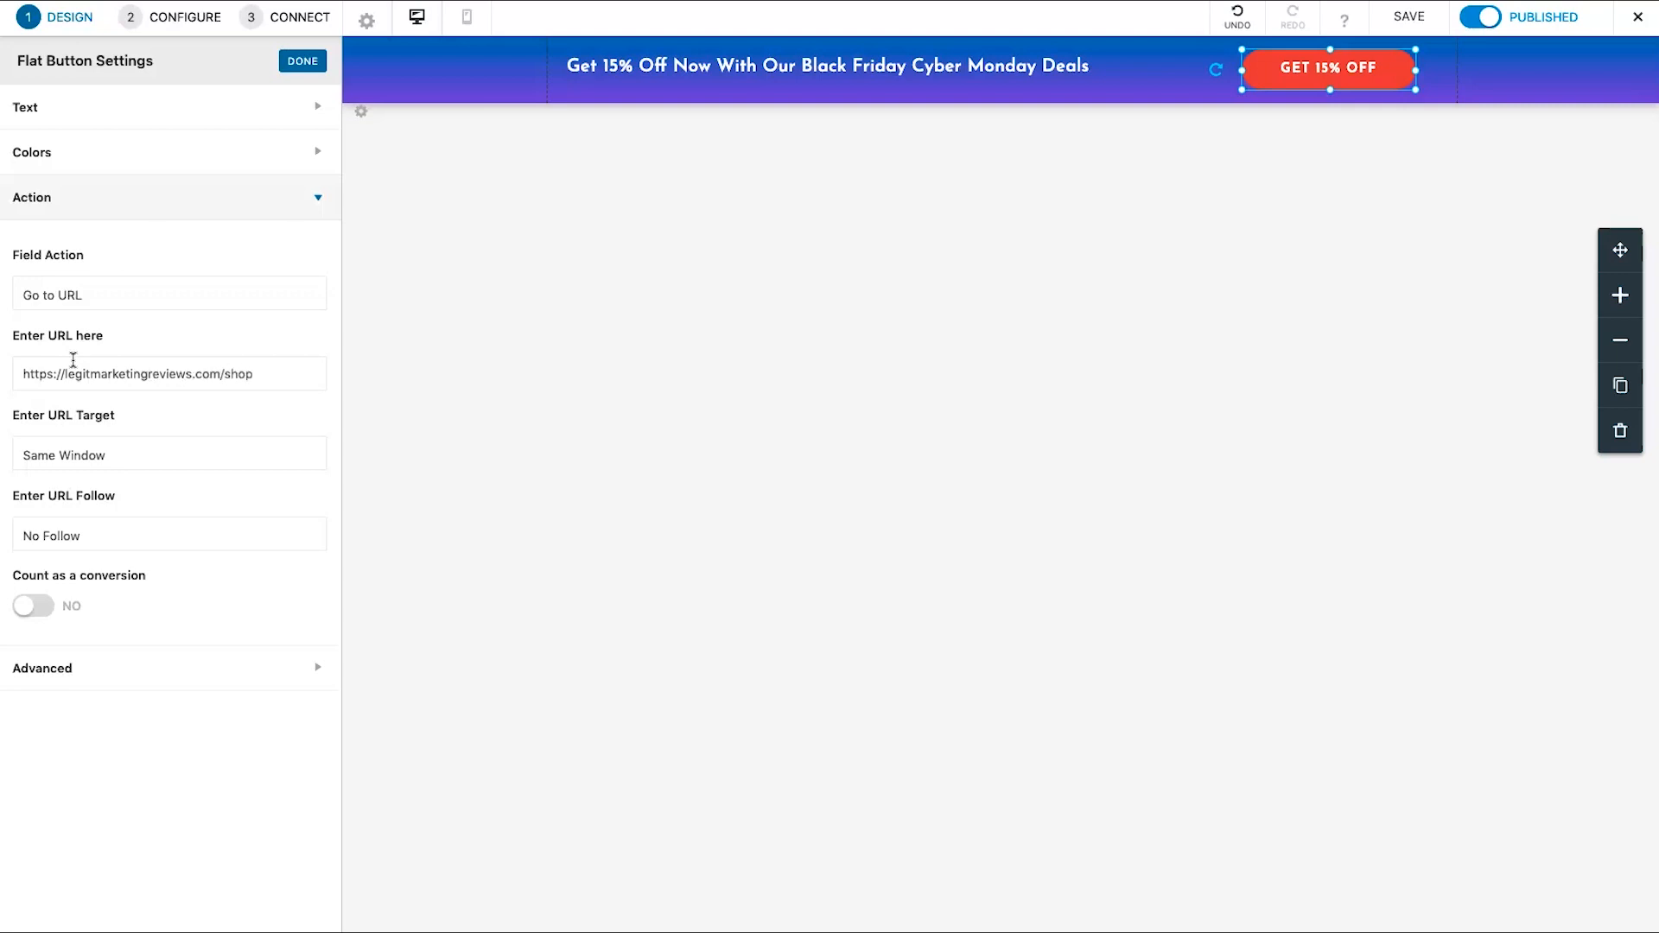
key("BackSpace")
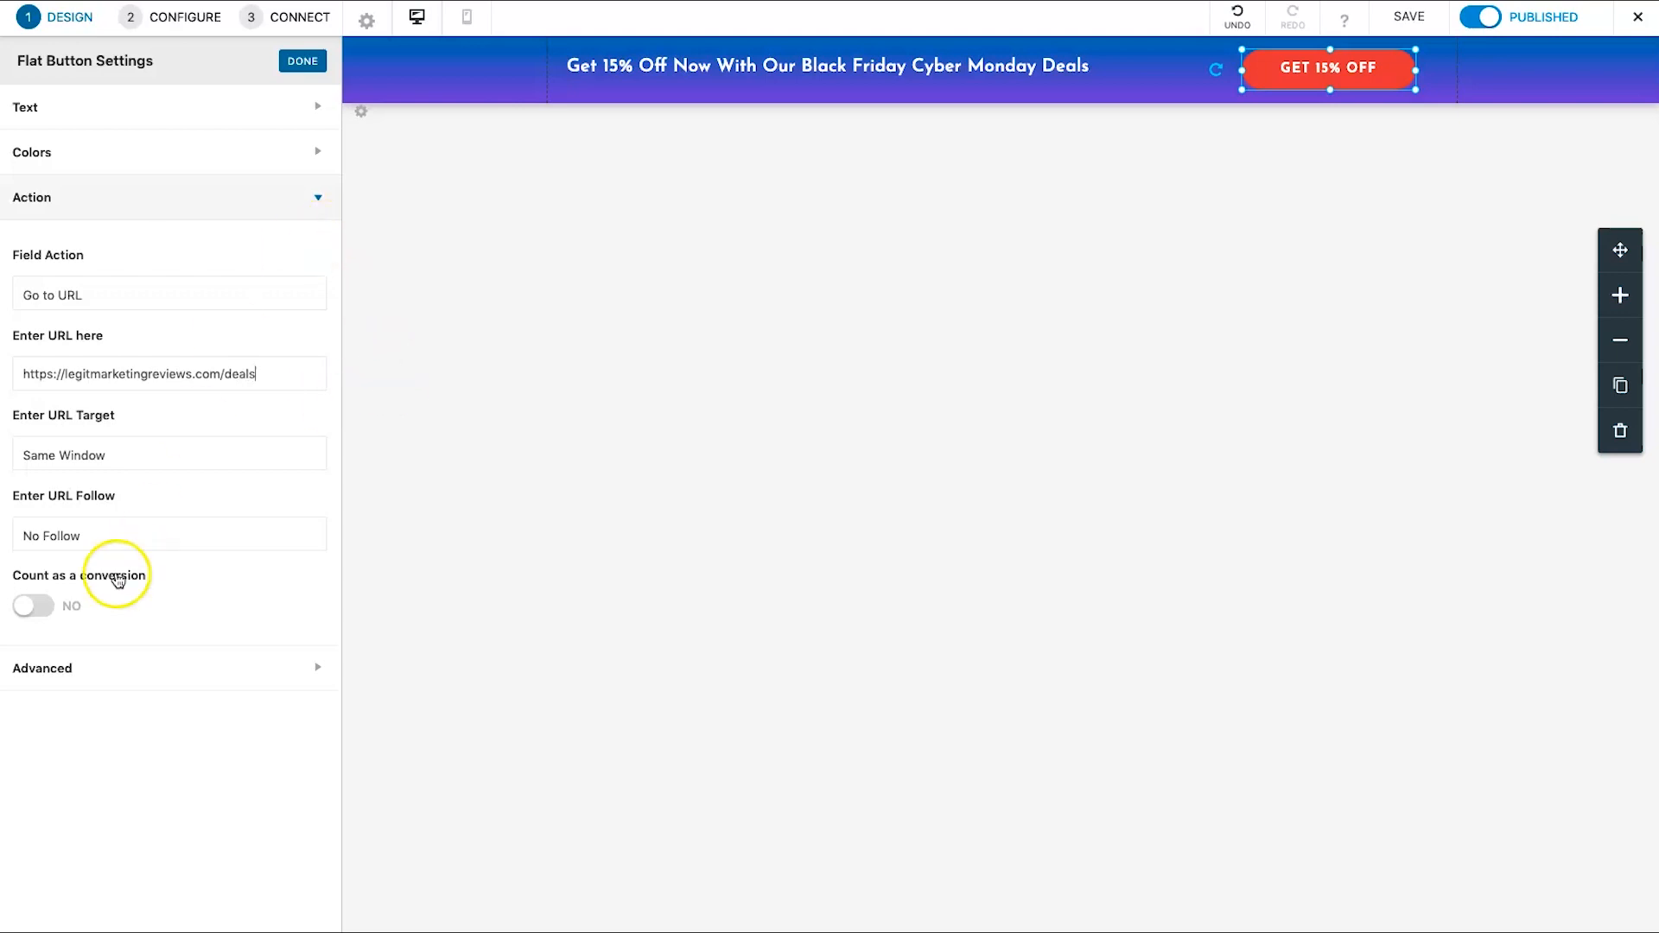
- Review the button link's URL target and follow options, keeping Same Window and No Follow
left_click(109, 436)
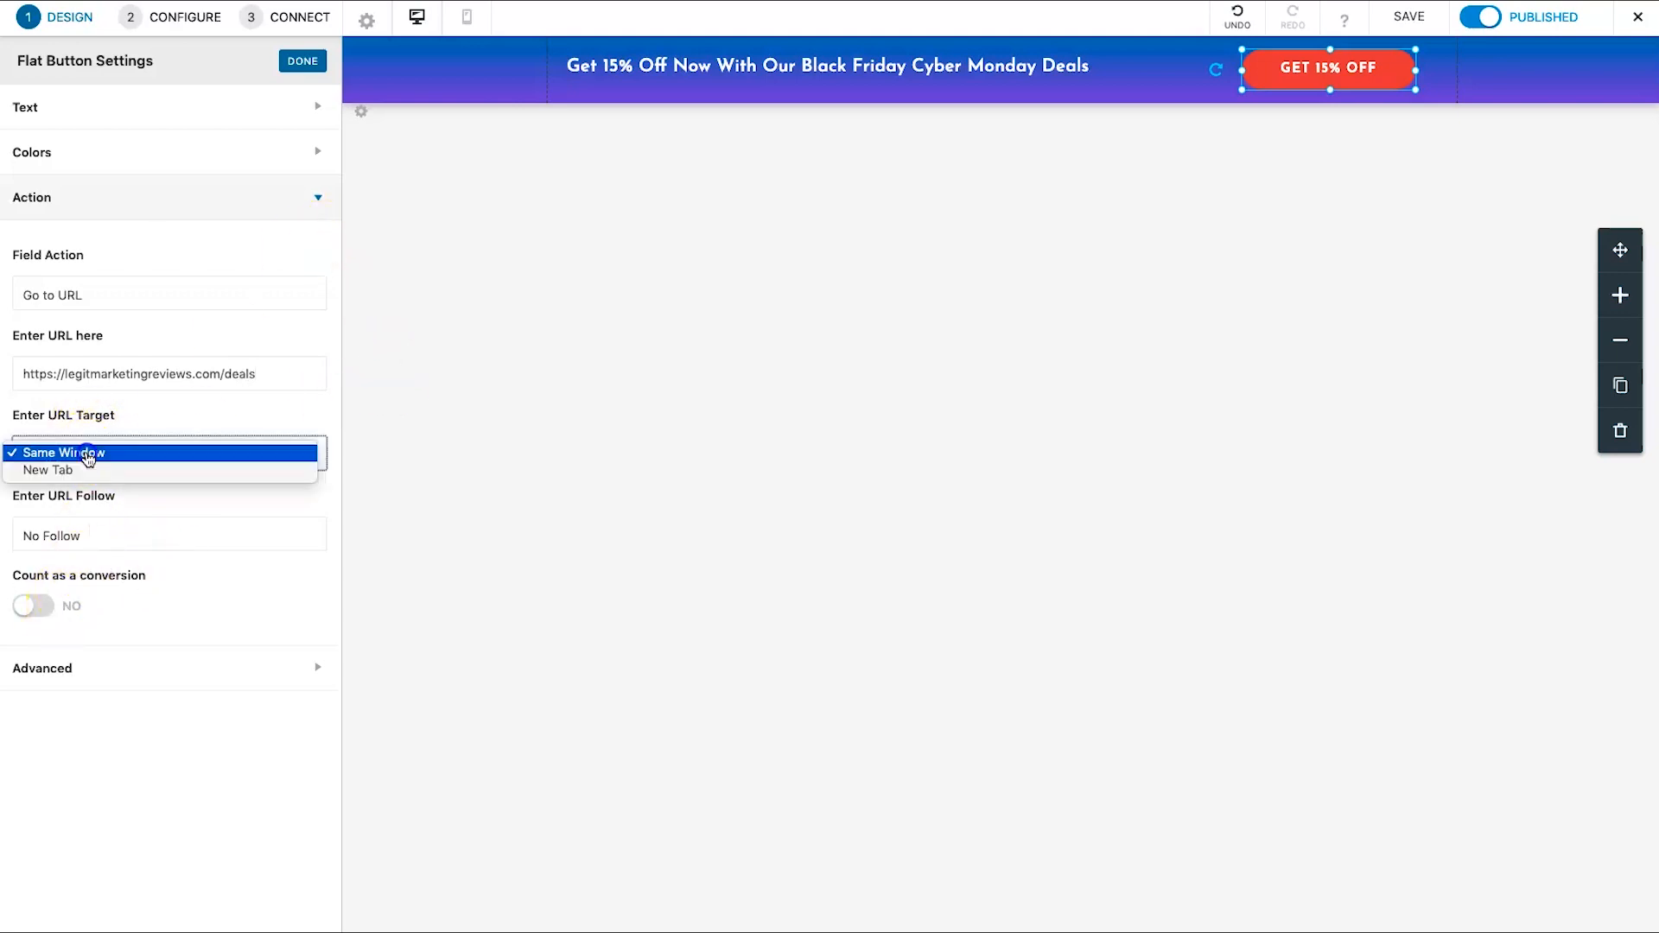
left_click(120, 416)
left_click(80, 448)
left_click(115, 515)
left_click(106, 534)
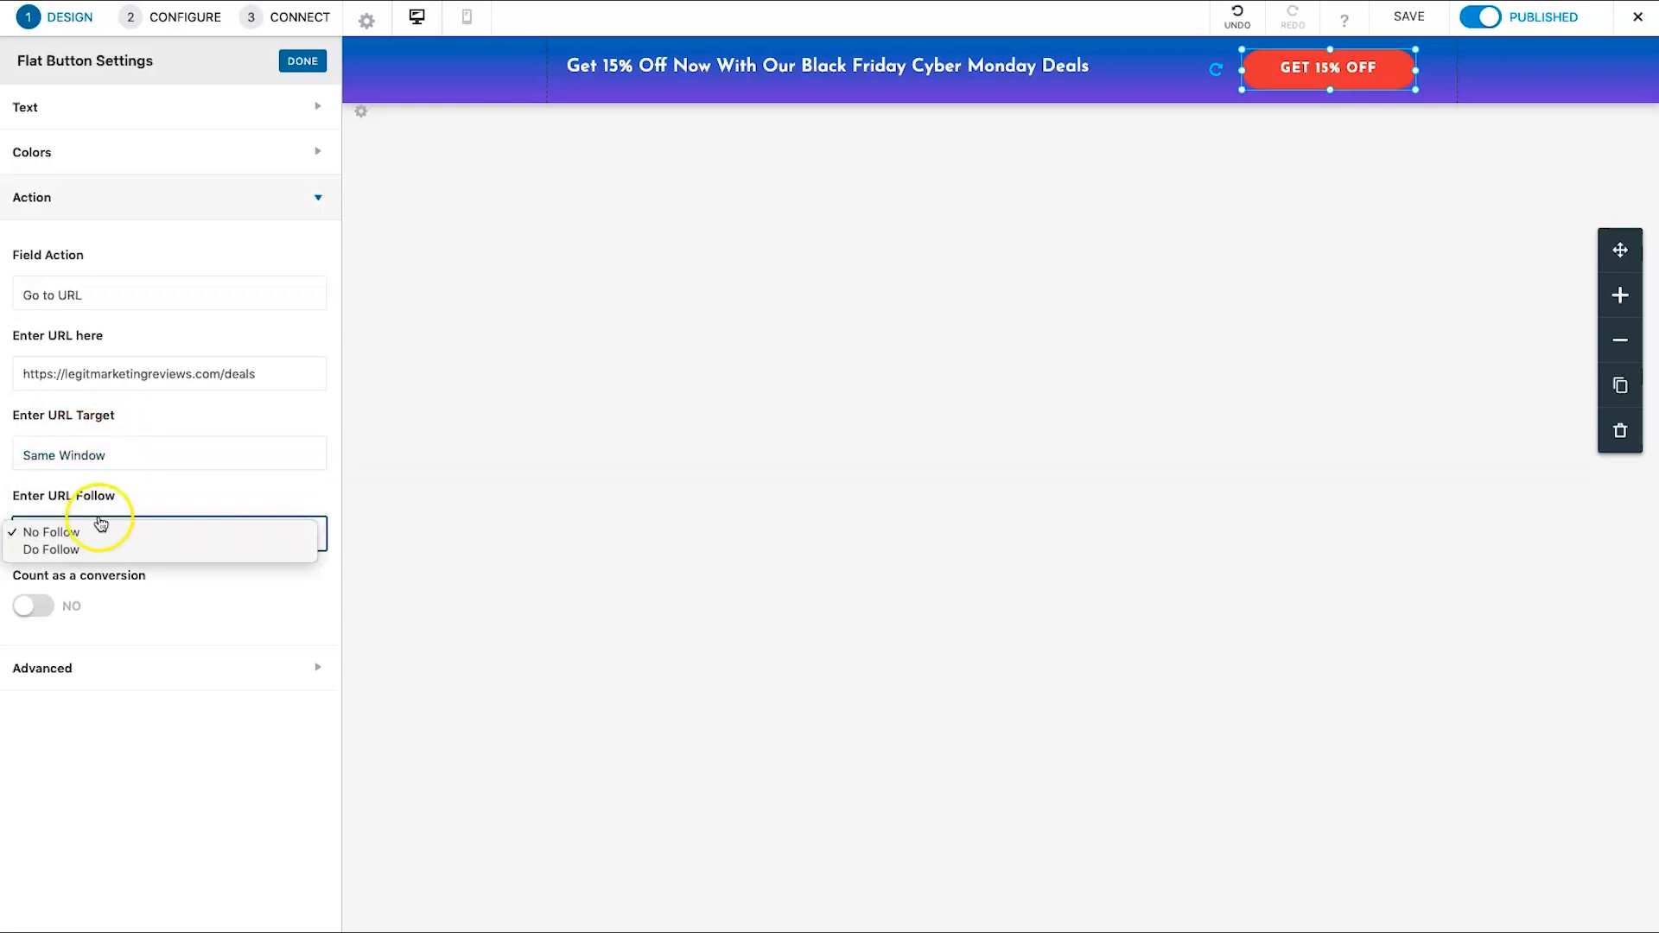
left_click(149, 588)
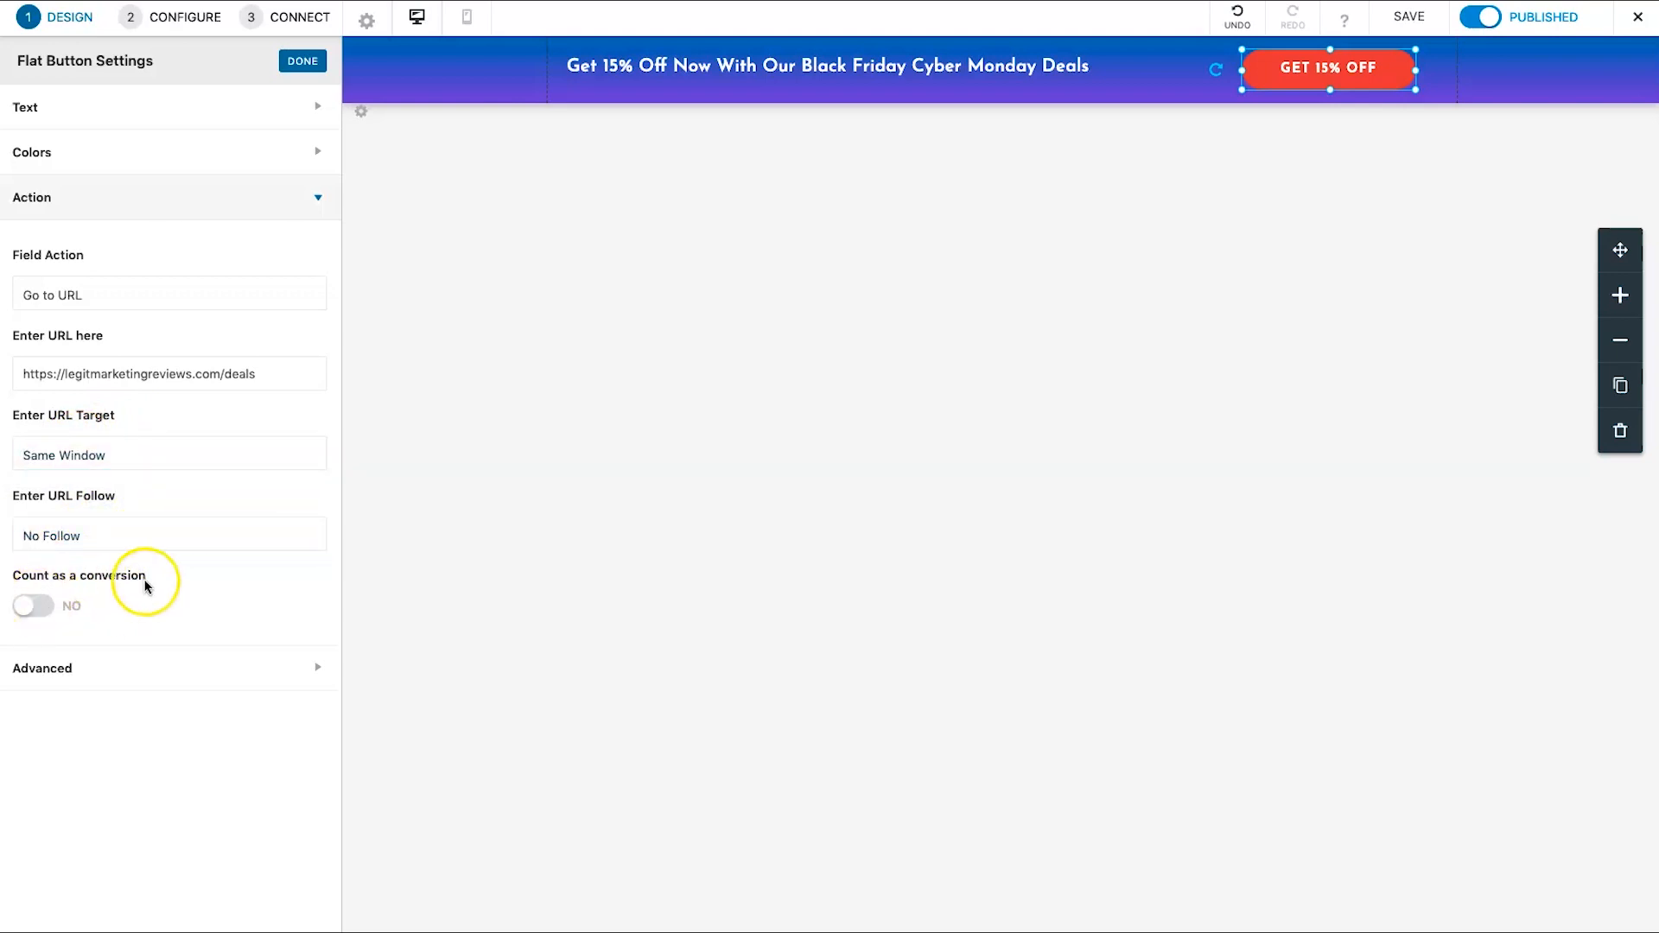
left_click(142, 621)
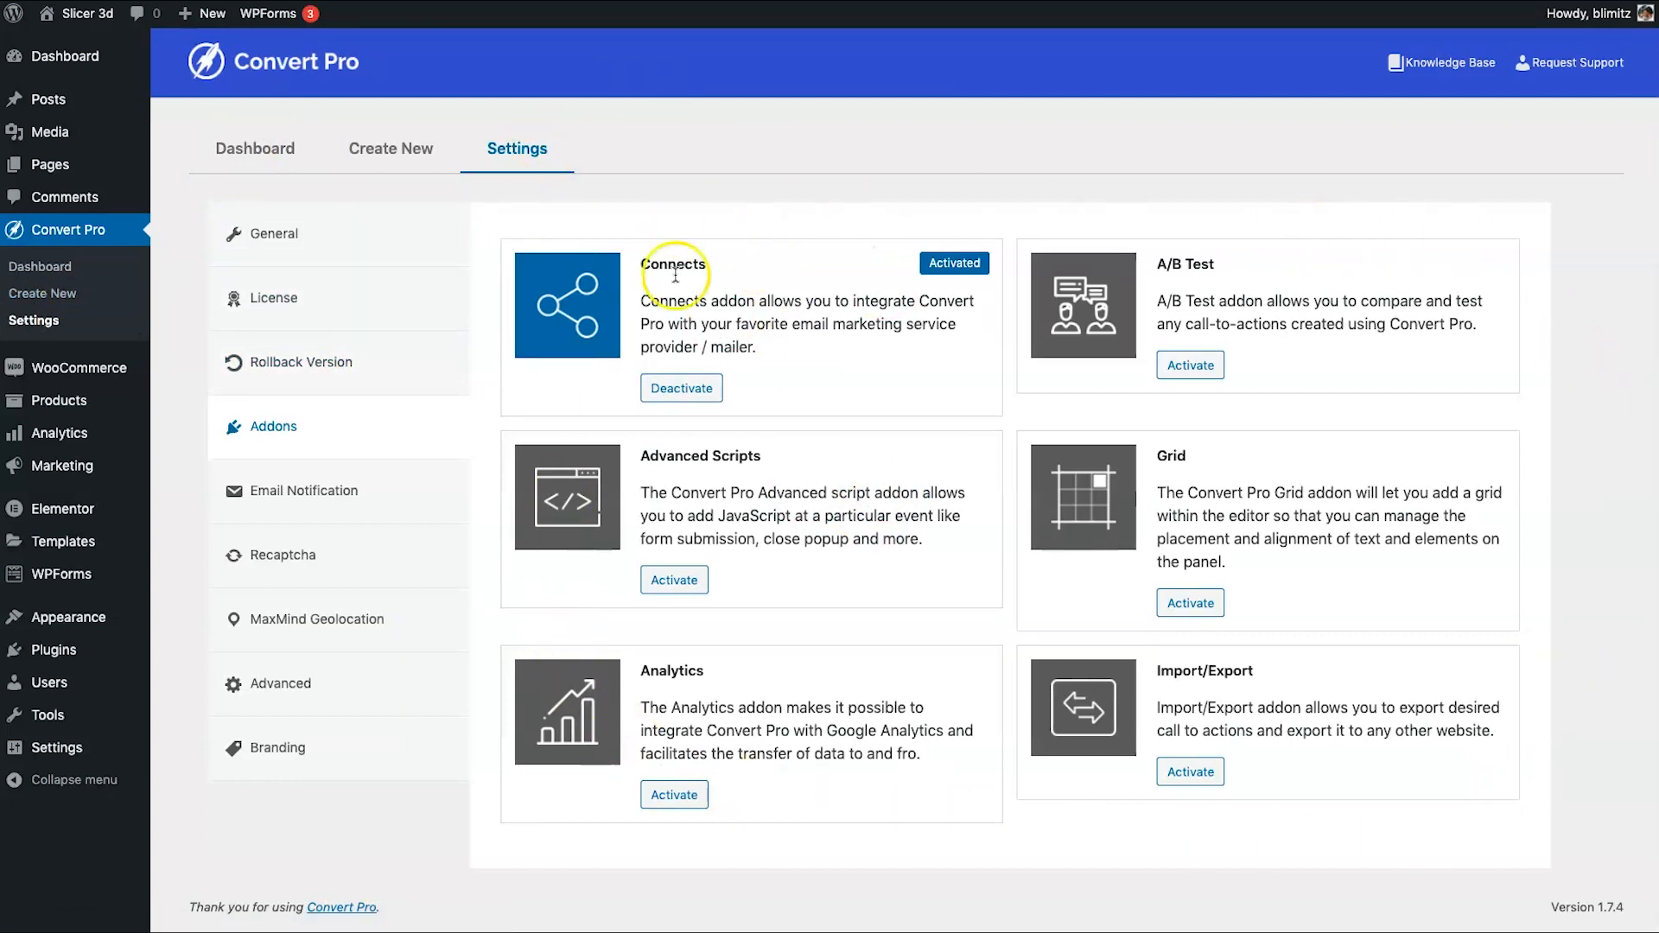
- Activate the Analytics addon in the Convert Pro settings
left_click_drag(643, 264, 721, 266)
left_click(722, 266)
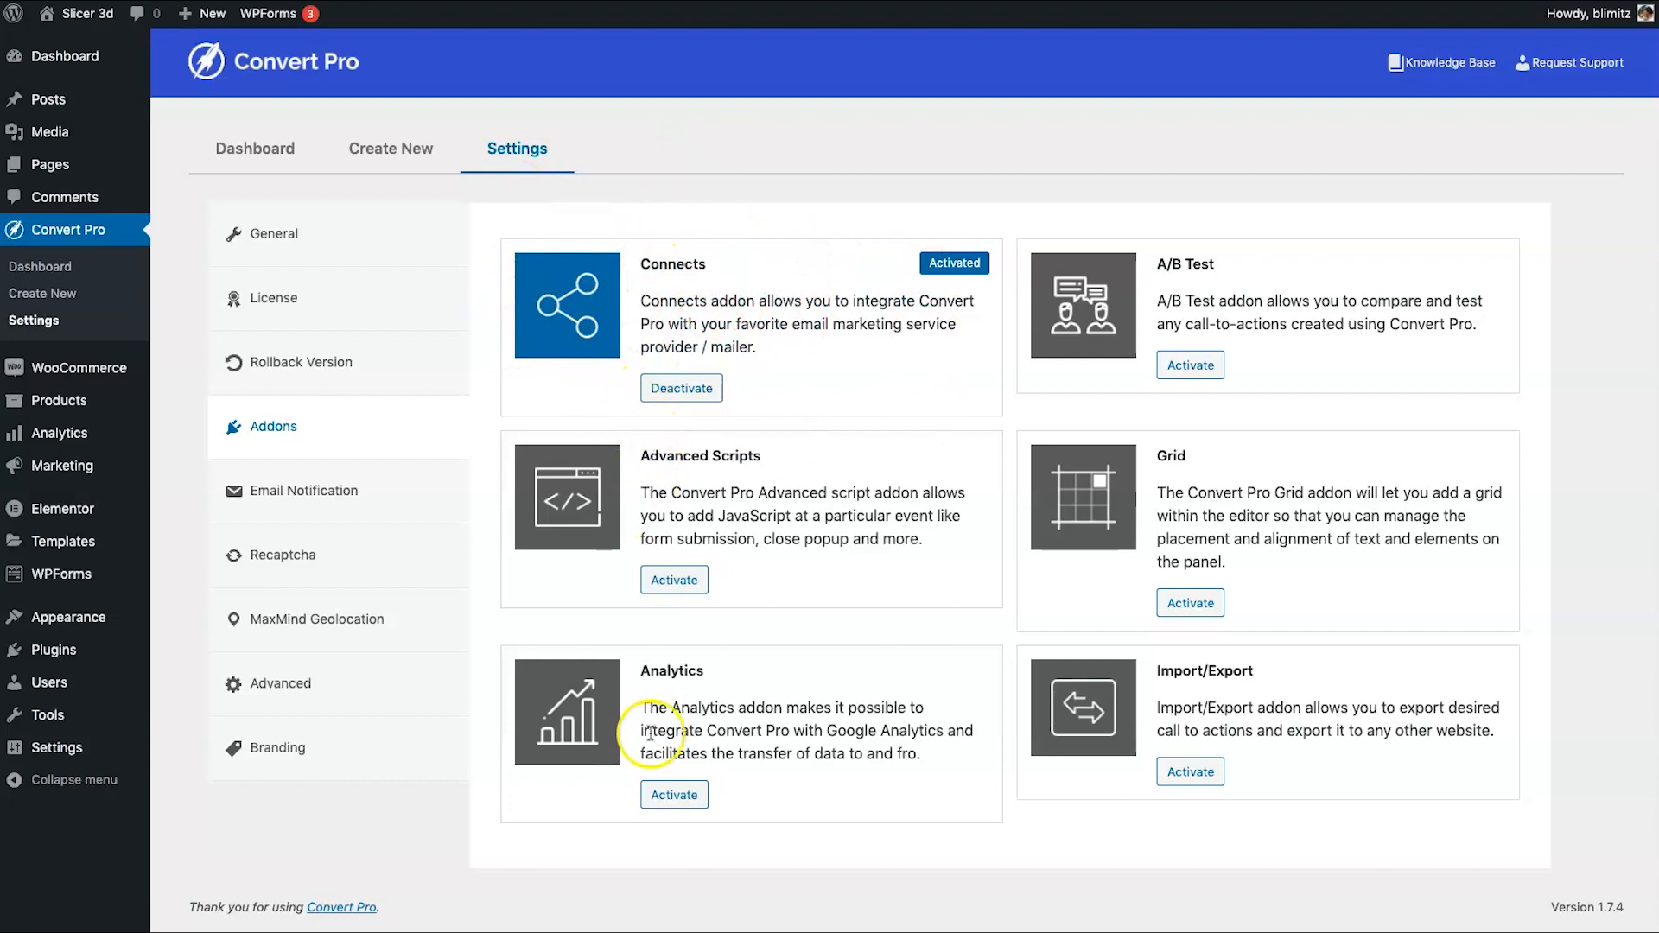
left_click(675, 794)
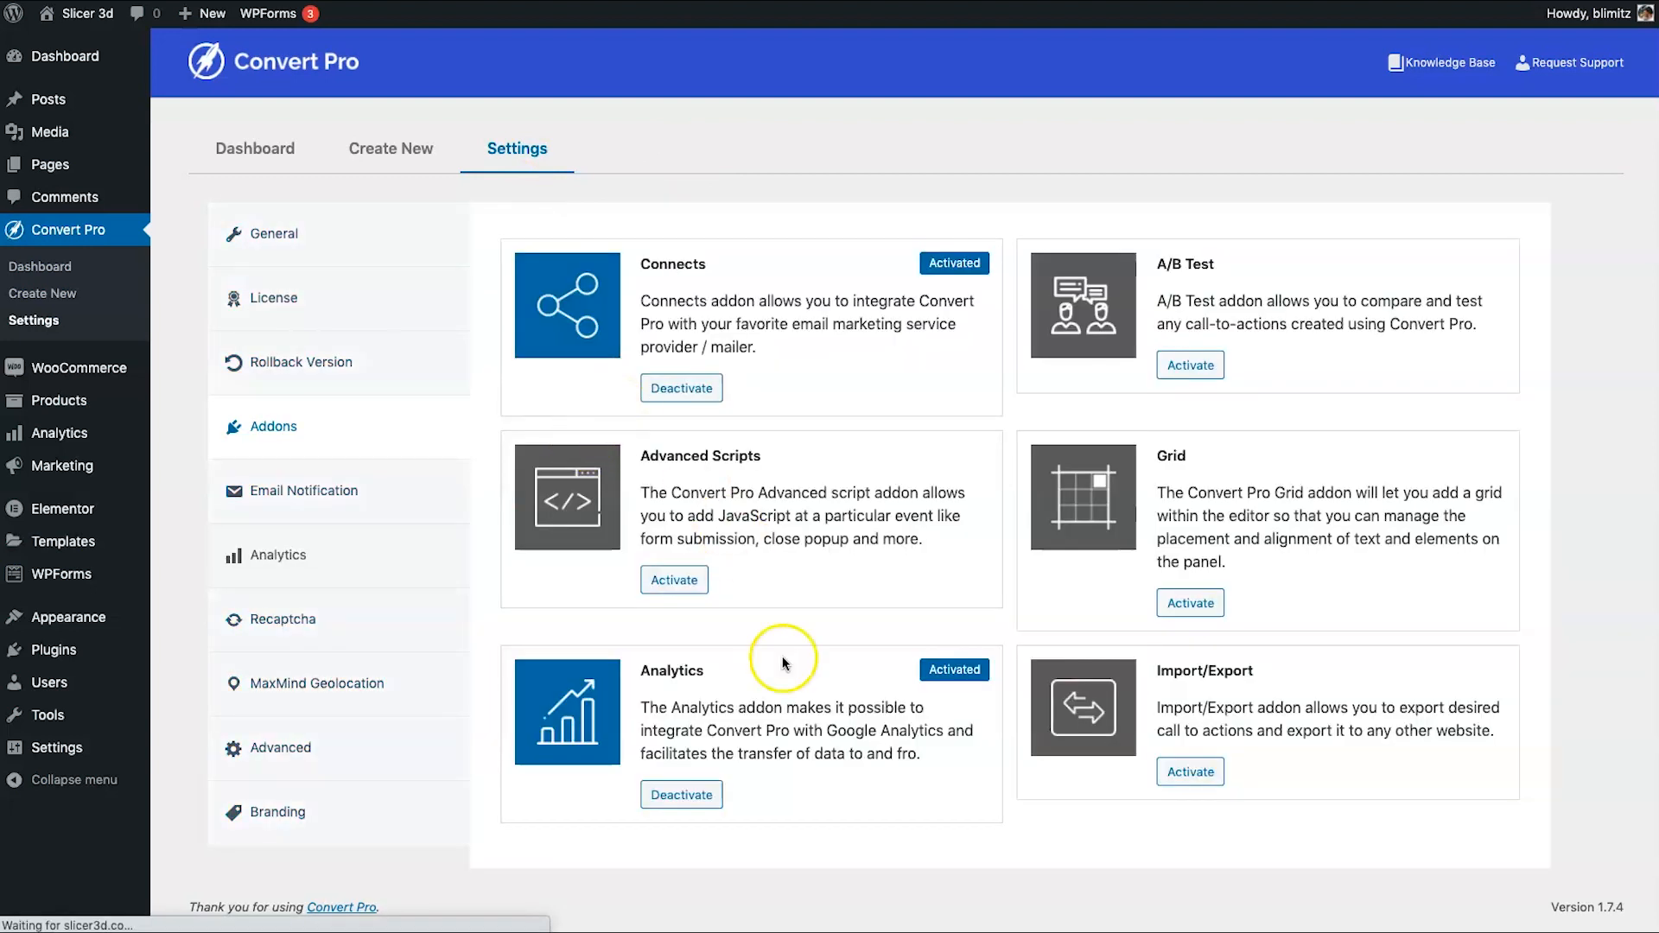
- Activate the A/B Test addon and open the Analytics settings of Convert Pro
left_click(1212, 358)
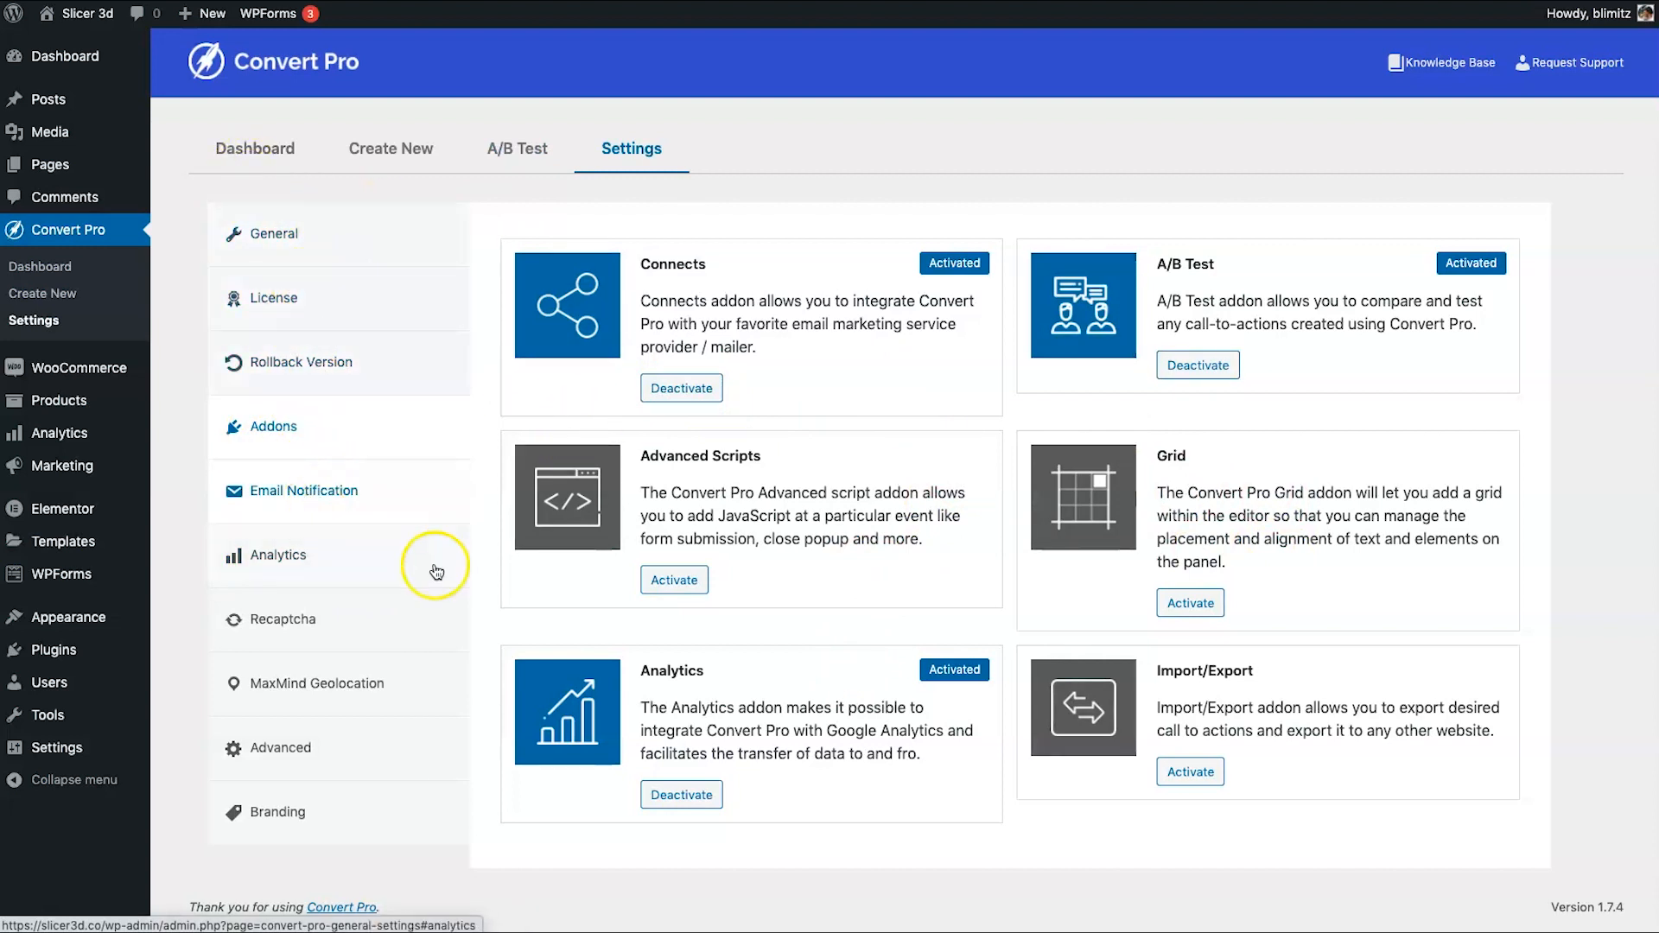
left_click(300, 584)
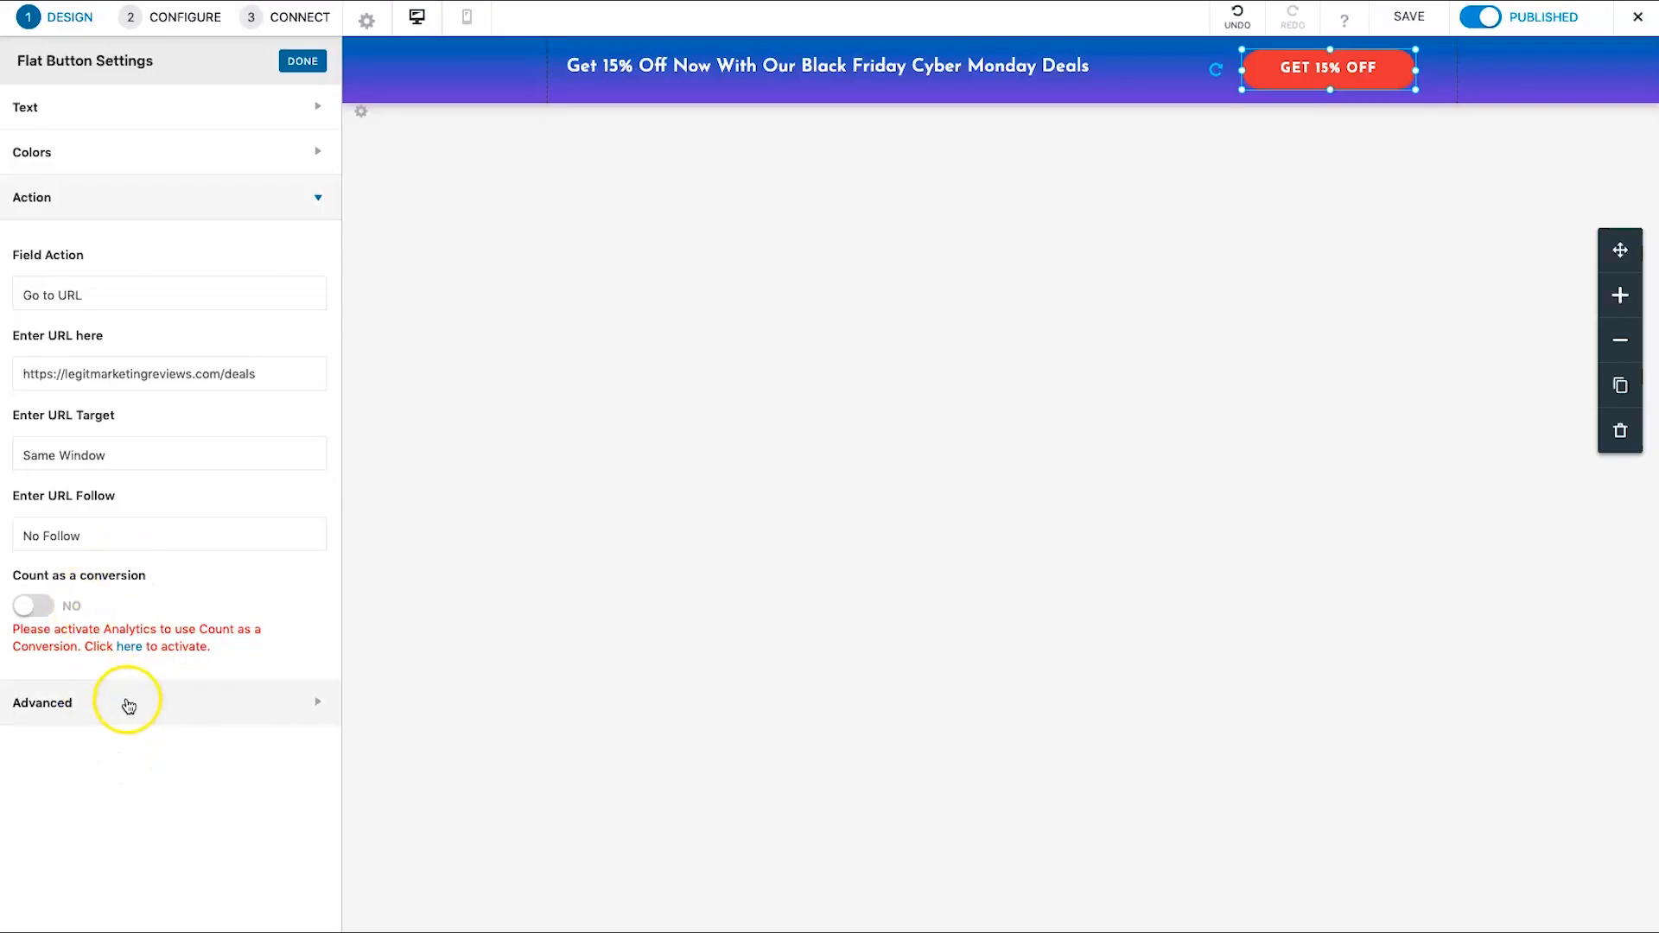
- Review the Get 15% Off button's advanced settings, save the info bar and close the editor
left_click(128, 704)
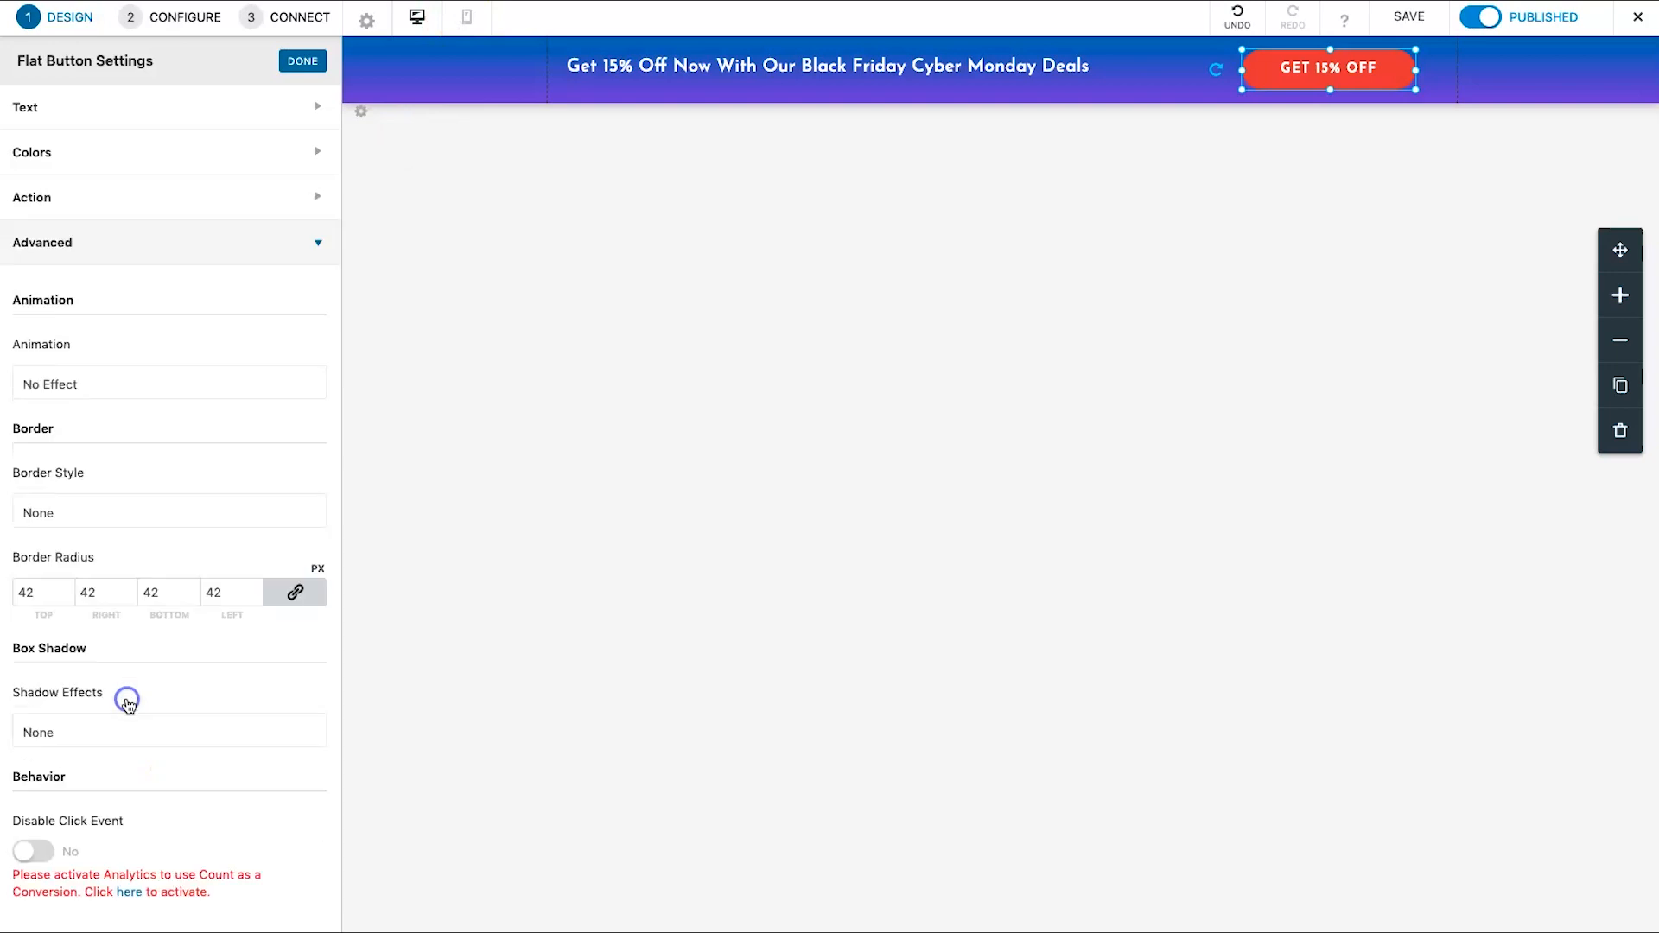
scroll(151, 432, "down", 5)
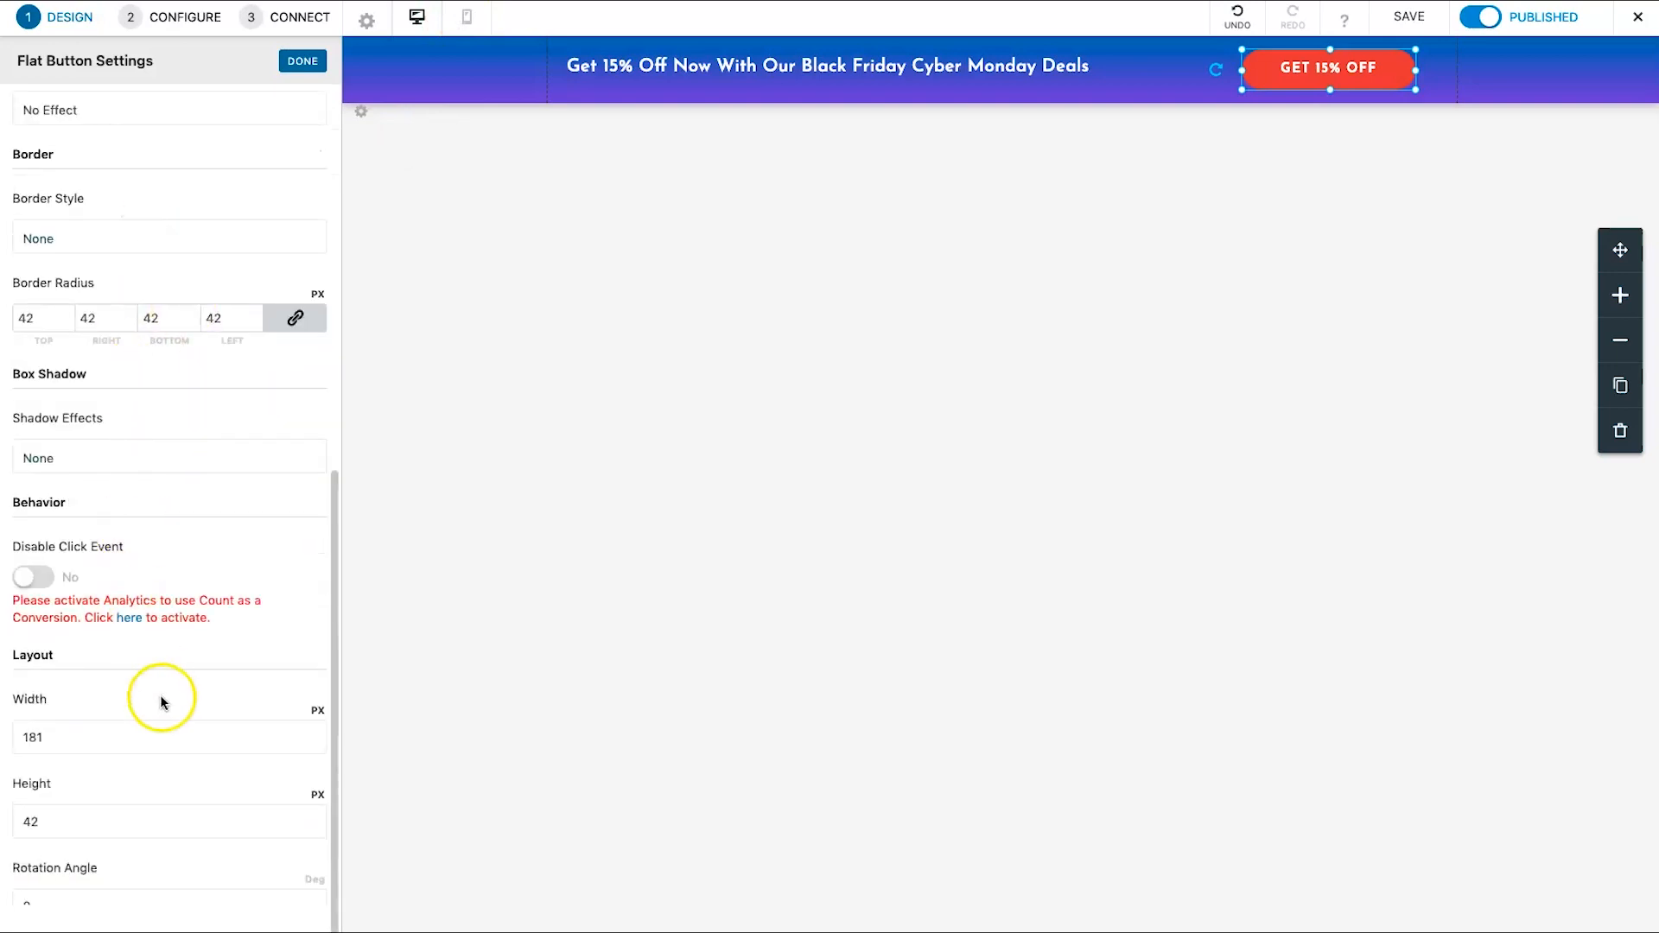
scroll(115, 640, "down", 4)
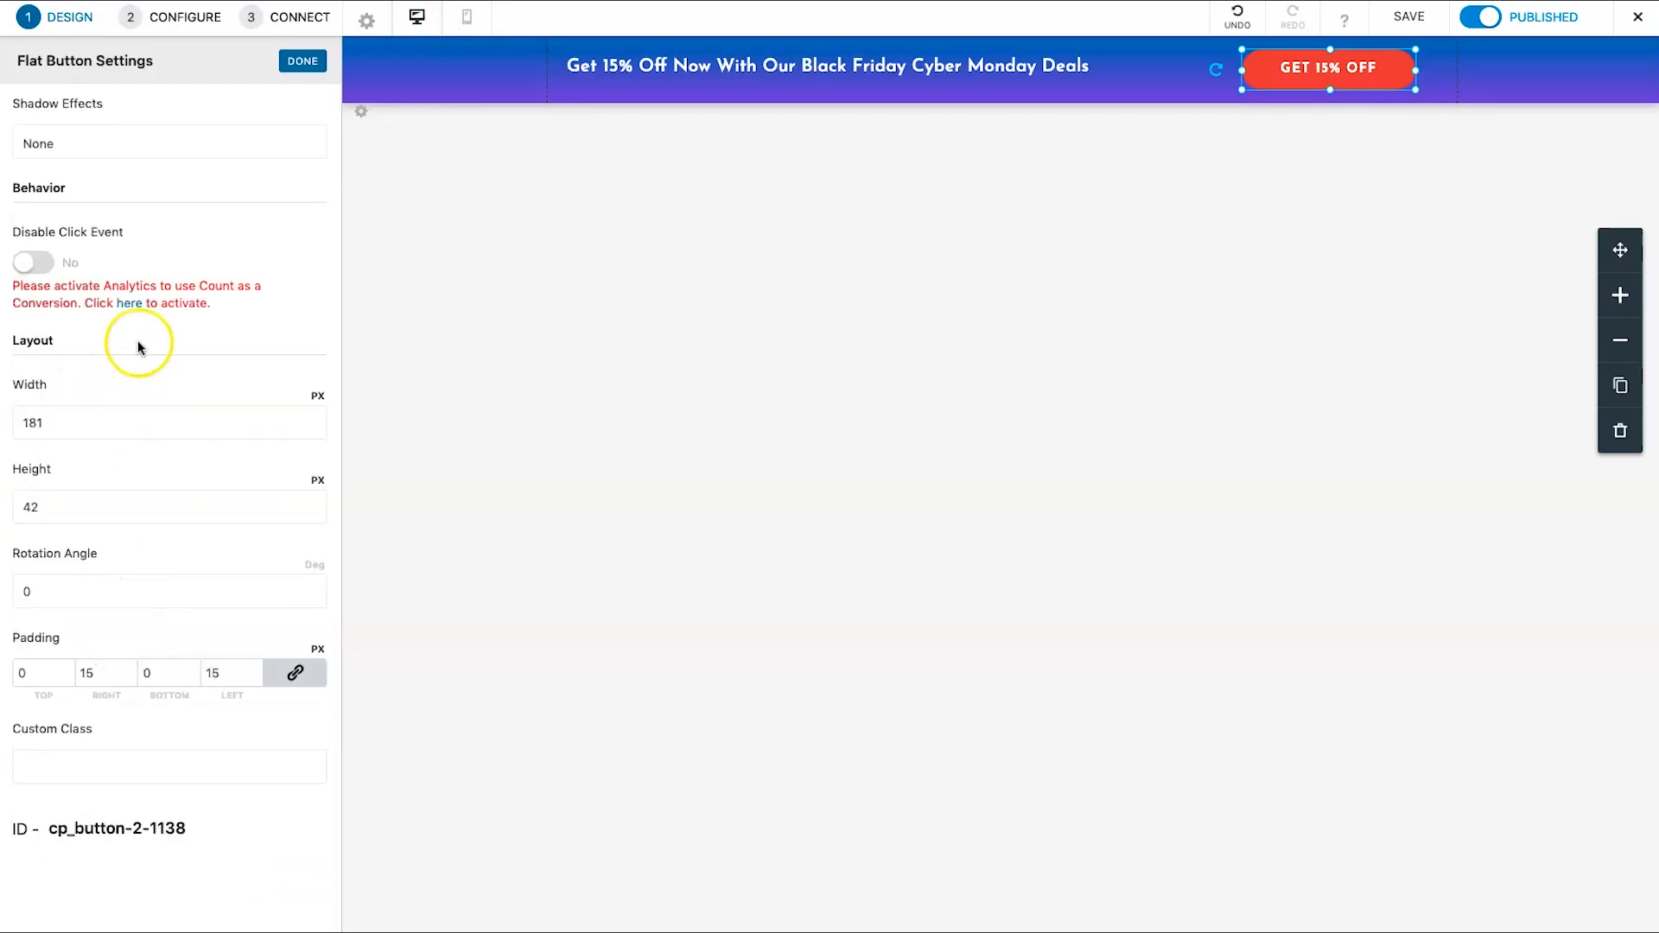
scroll(211, 703, "up", 7)
left_click(1408, 16)
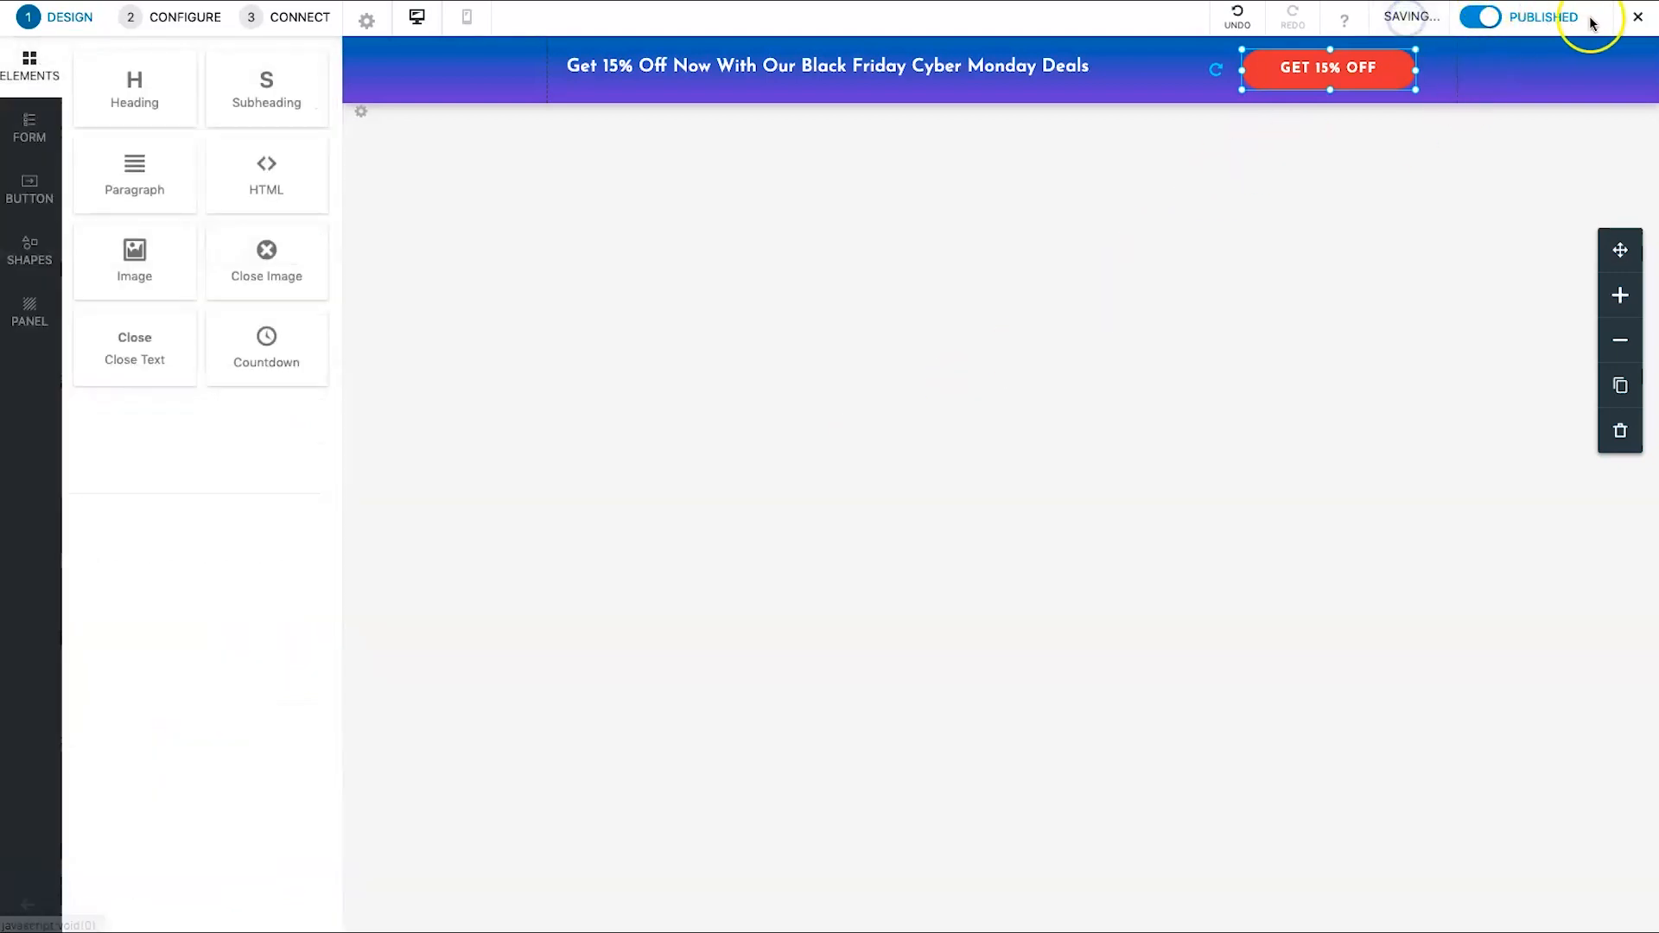
left_click(1630, 19)
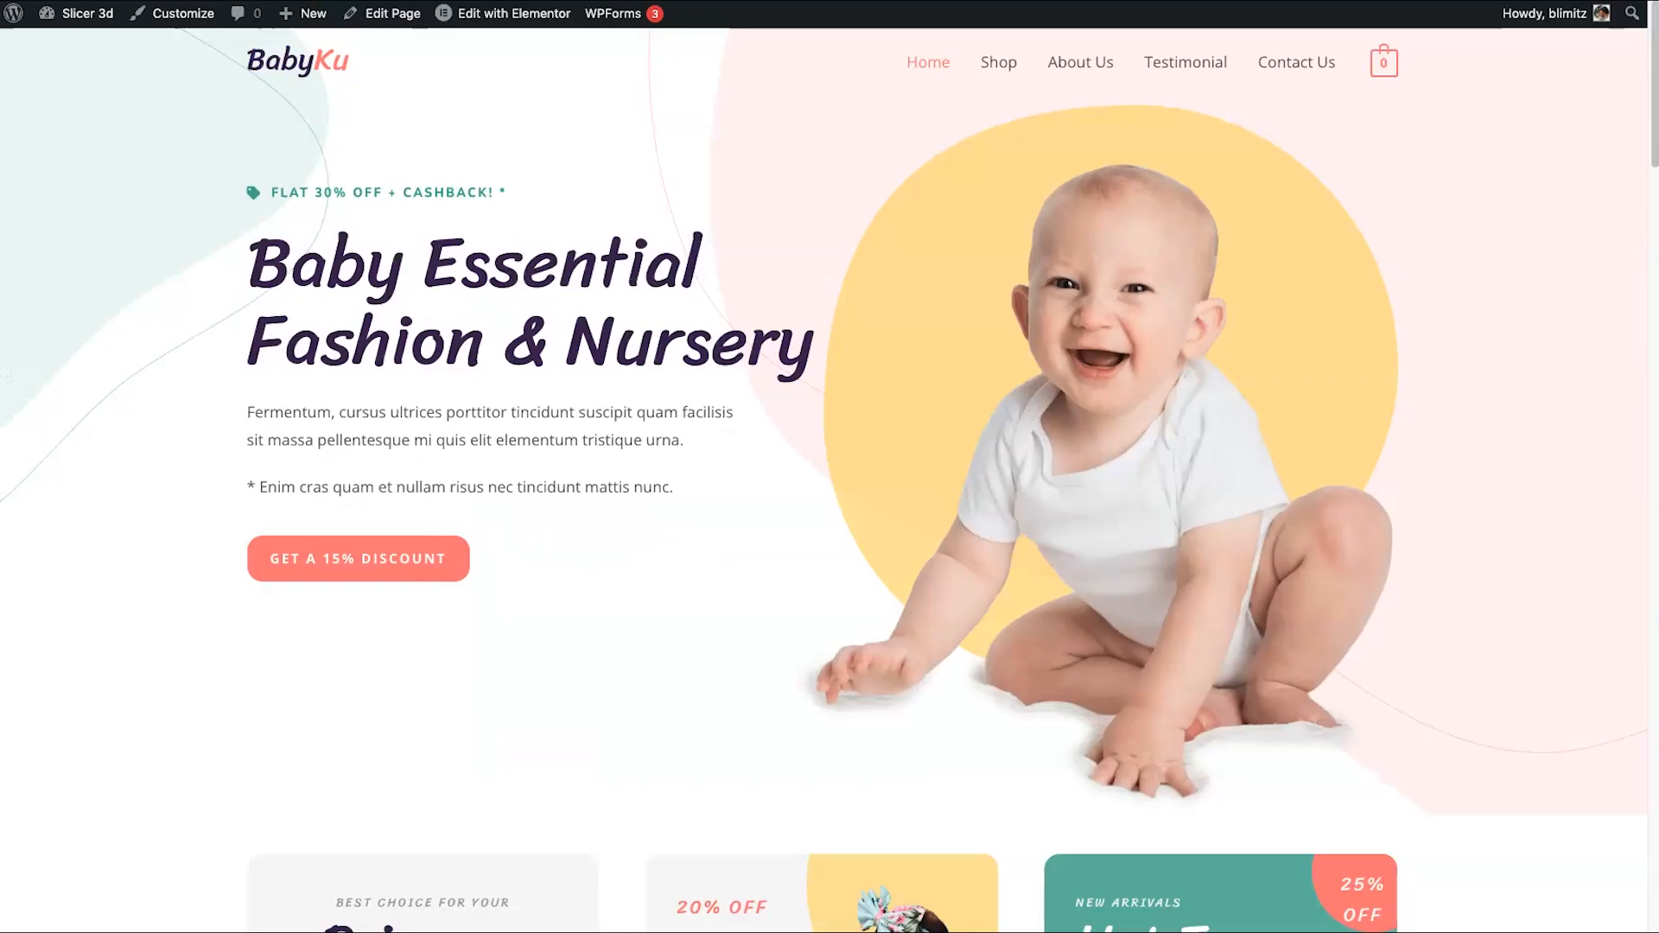
- Reload the store's homepage and look through it to check the published info bar
right_click(192, 146)
left_click(218, 202)
scroll(744, 311, "down", 8)
scroll(745, 311, "up", 8)
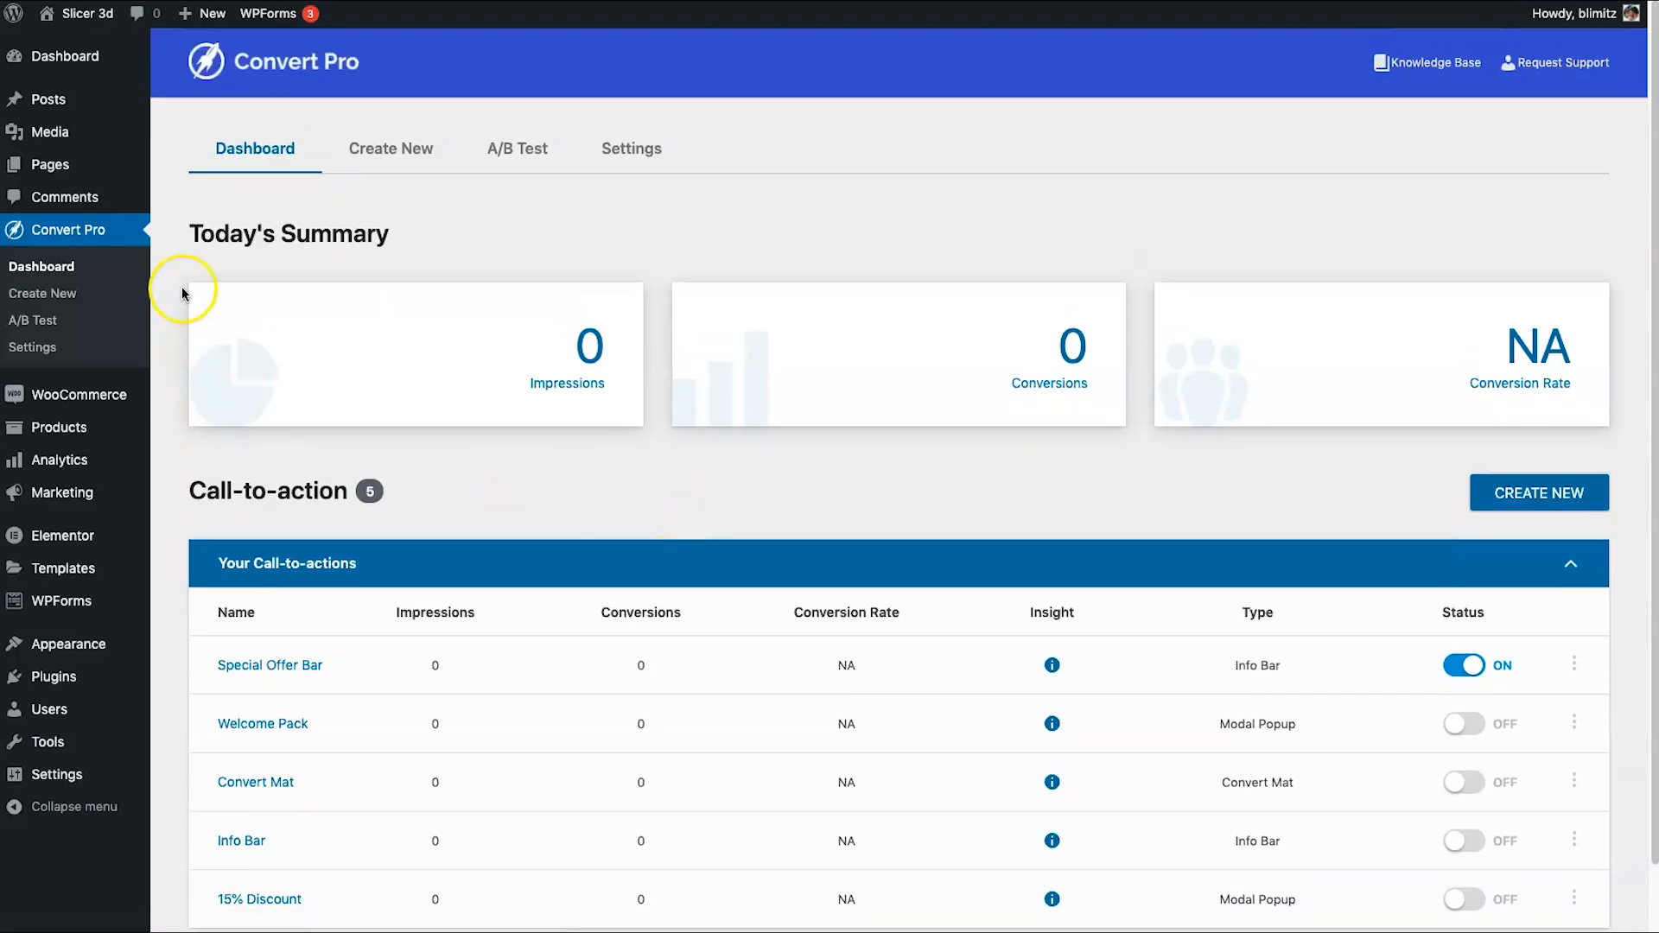
- Create a Convert Mat call-to-action from the green Grab Your Copy Now template, named Welcome Convert Mat
left_click(413, 150)
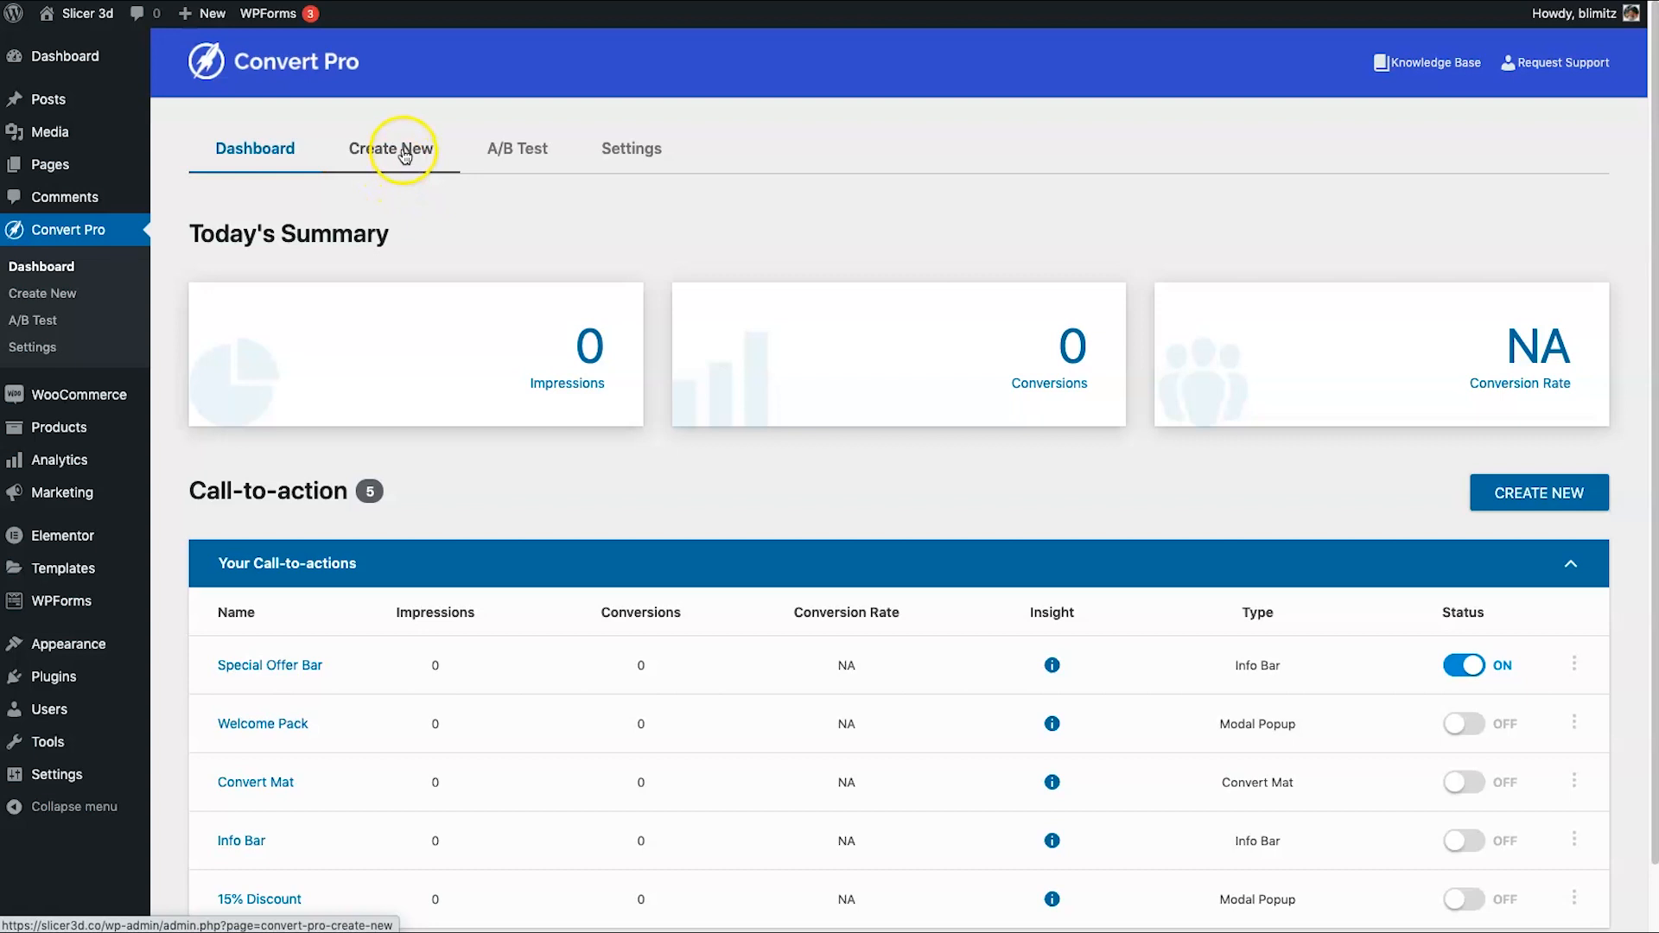
left_click(436, 149)
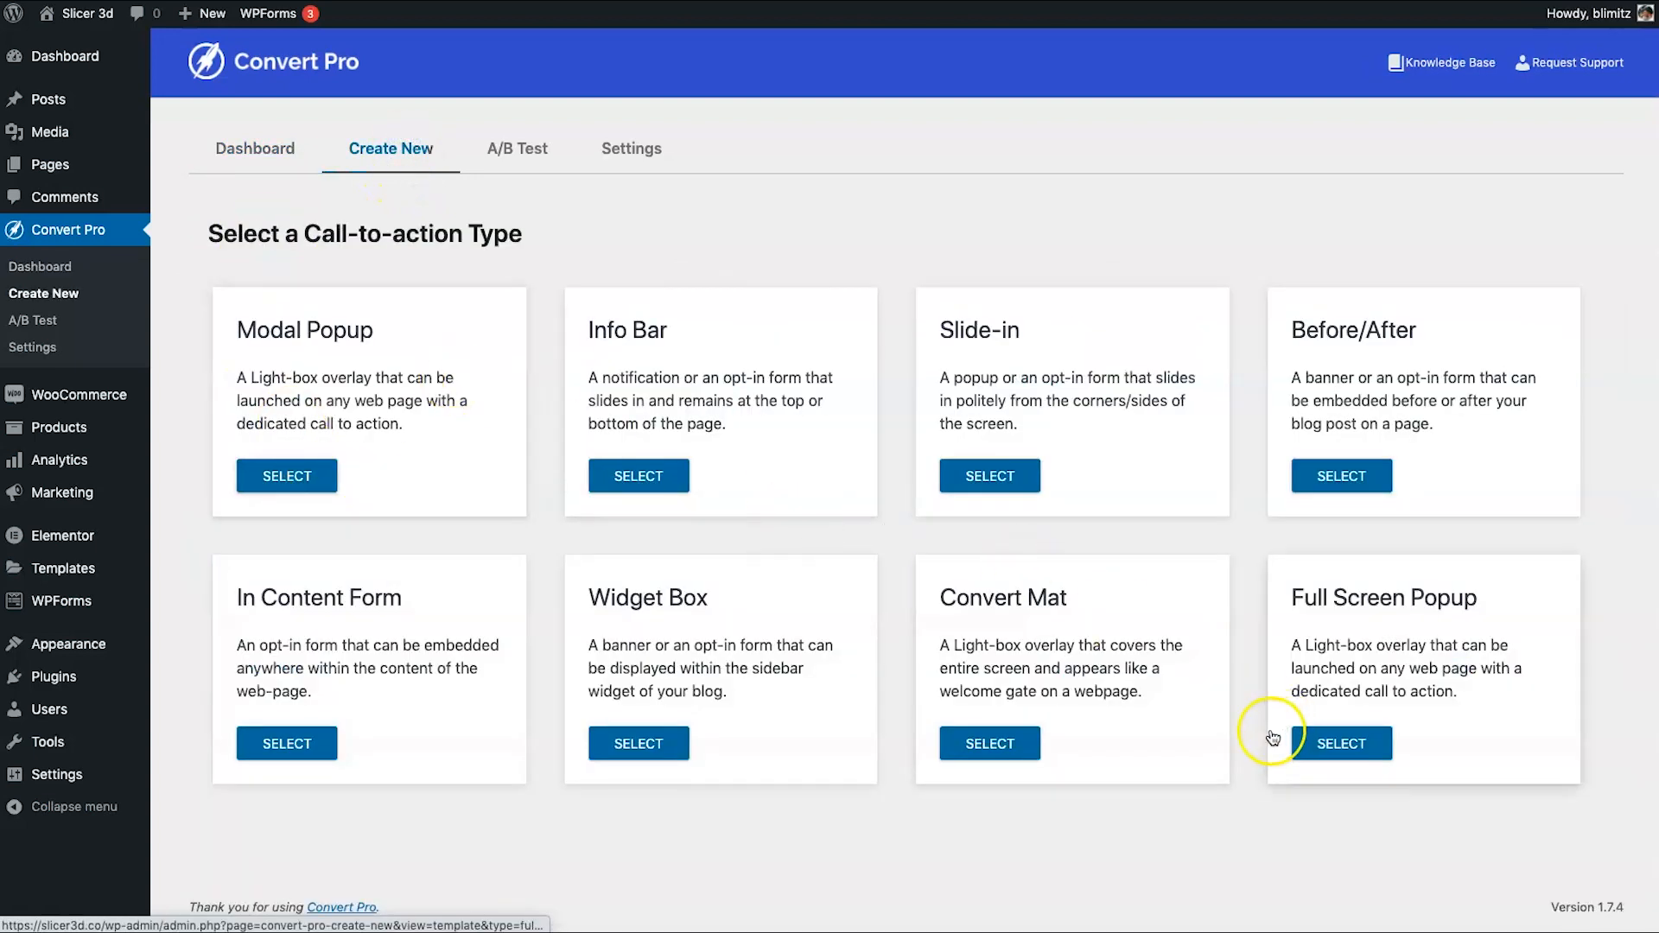
left_click(995, 743)
left_click(995, 691)
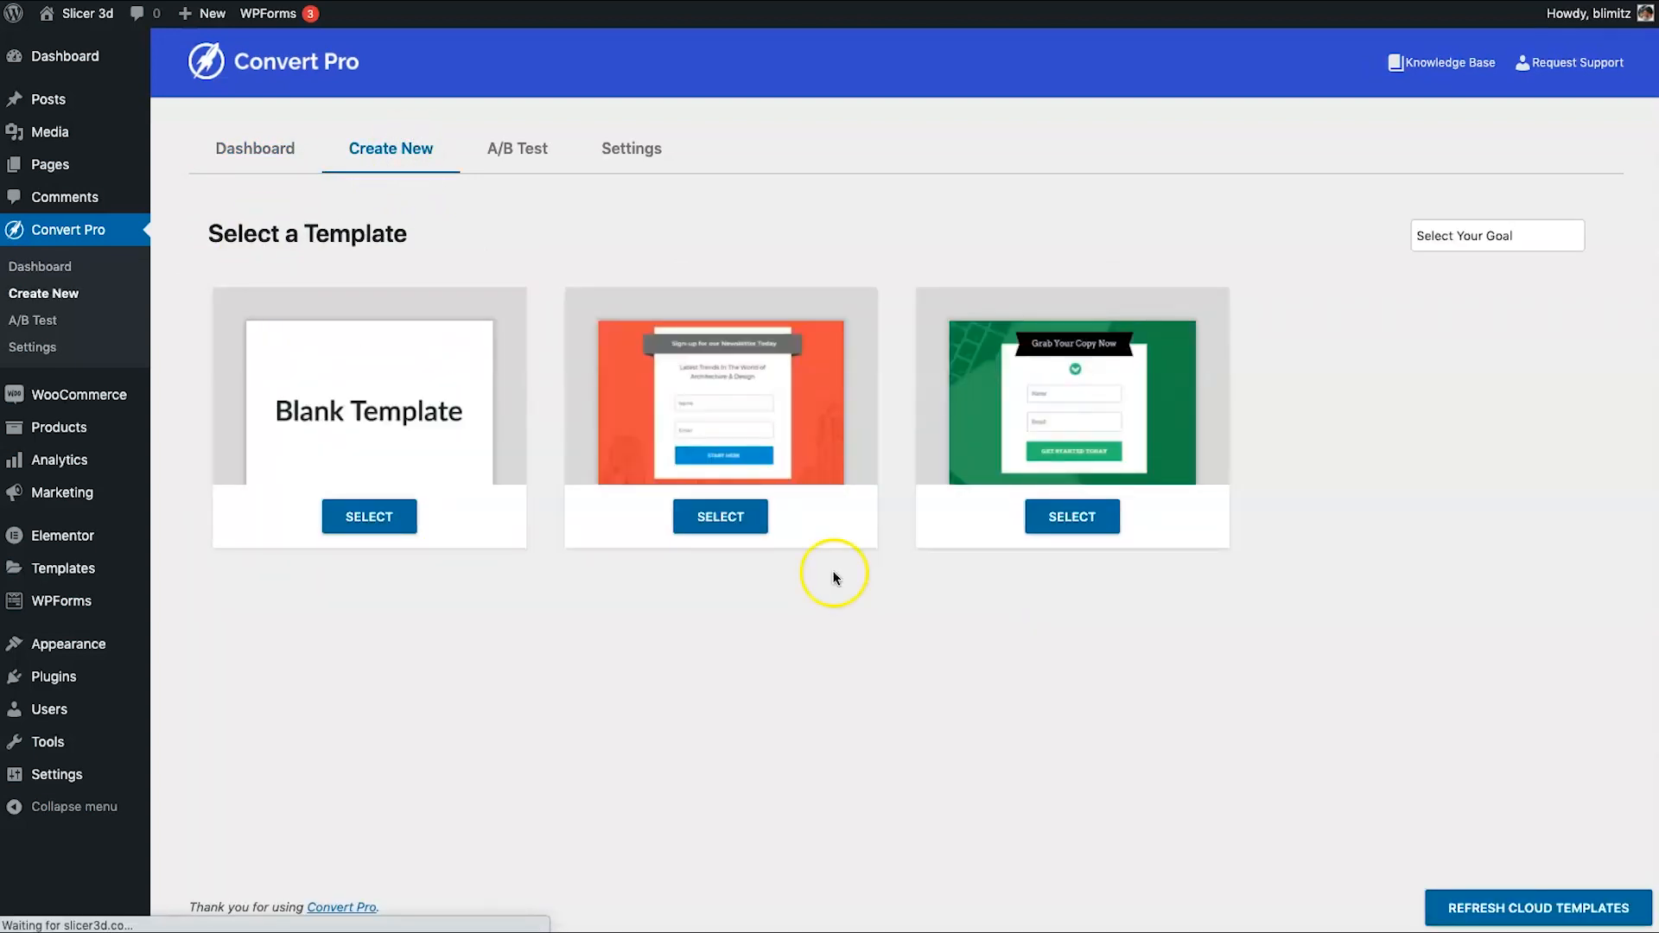
left_click(1072, 518)
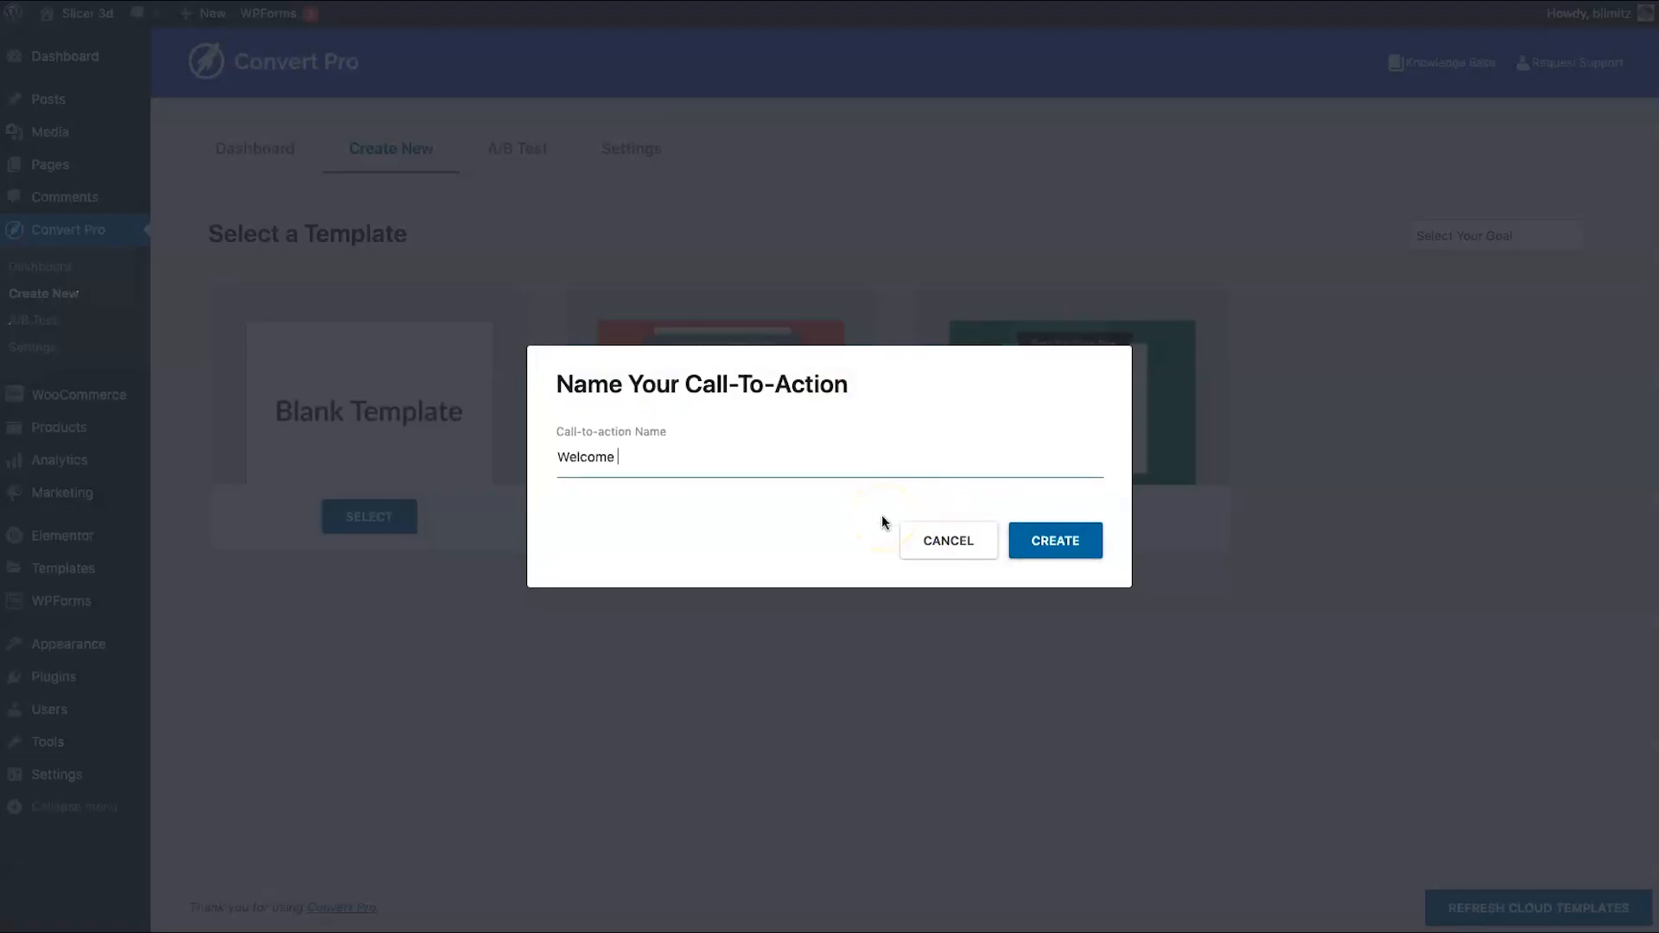
type("Welcome Convert Mat")
left_click(1065, 544)
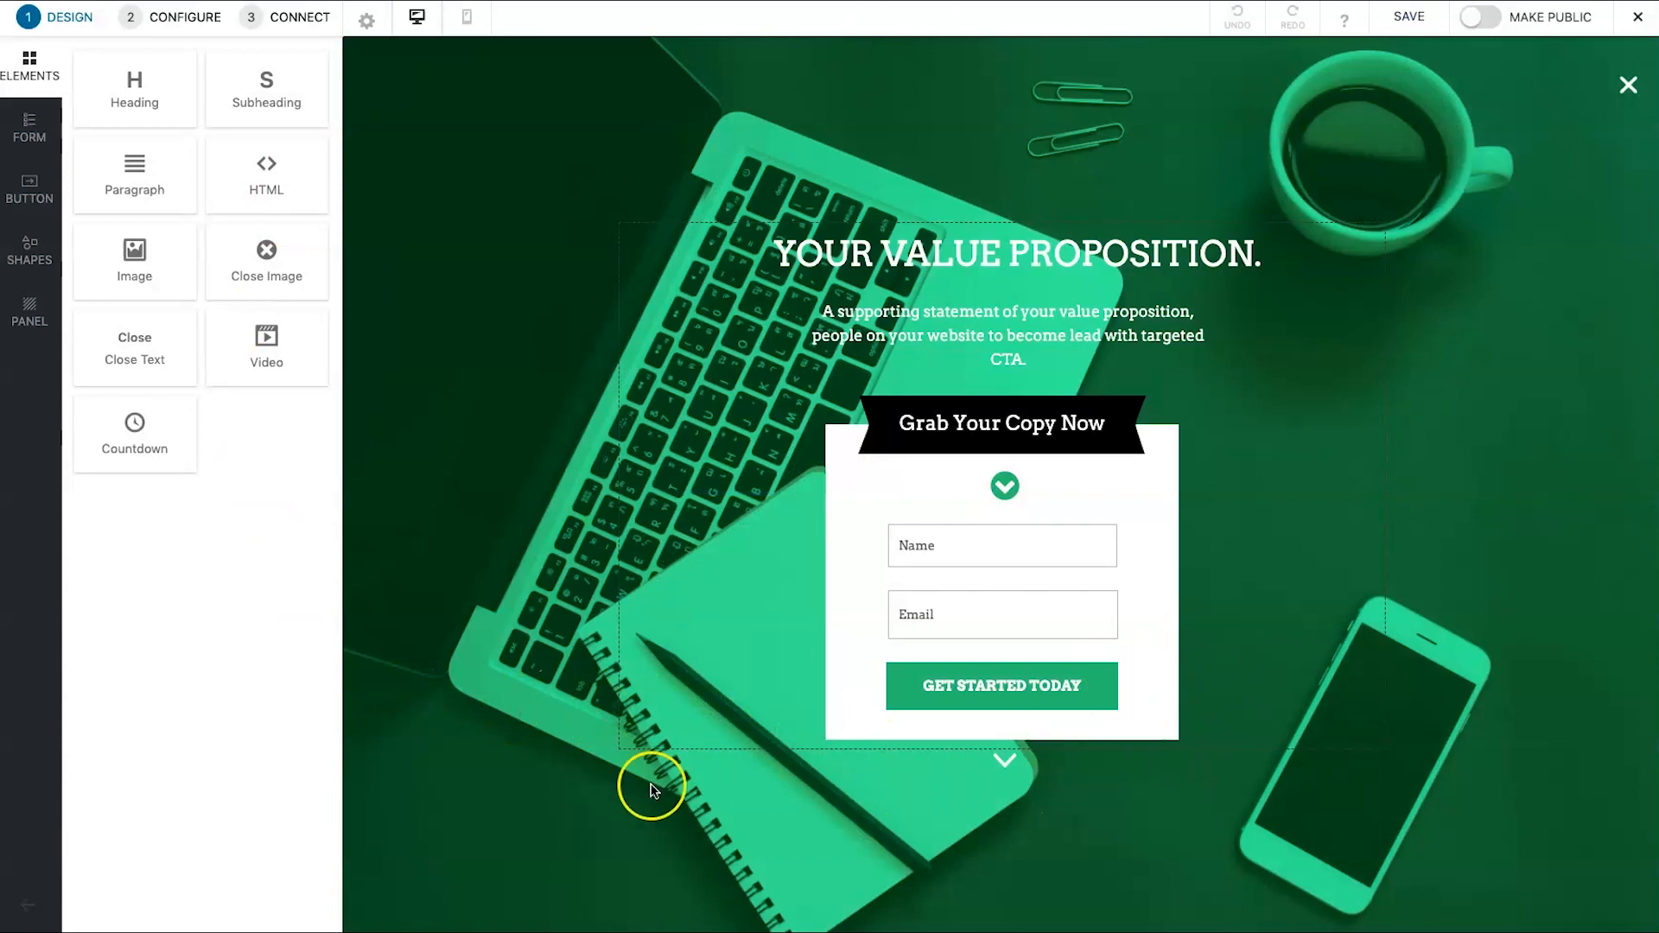
- Change the panel's background overlay color from green to near-black
left_click(29, 333)
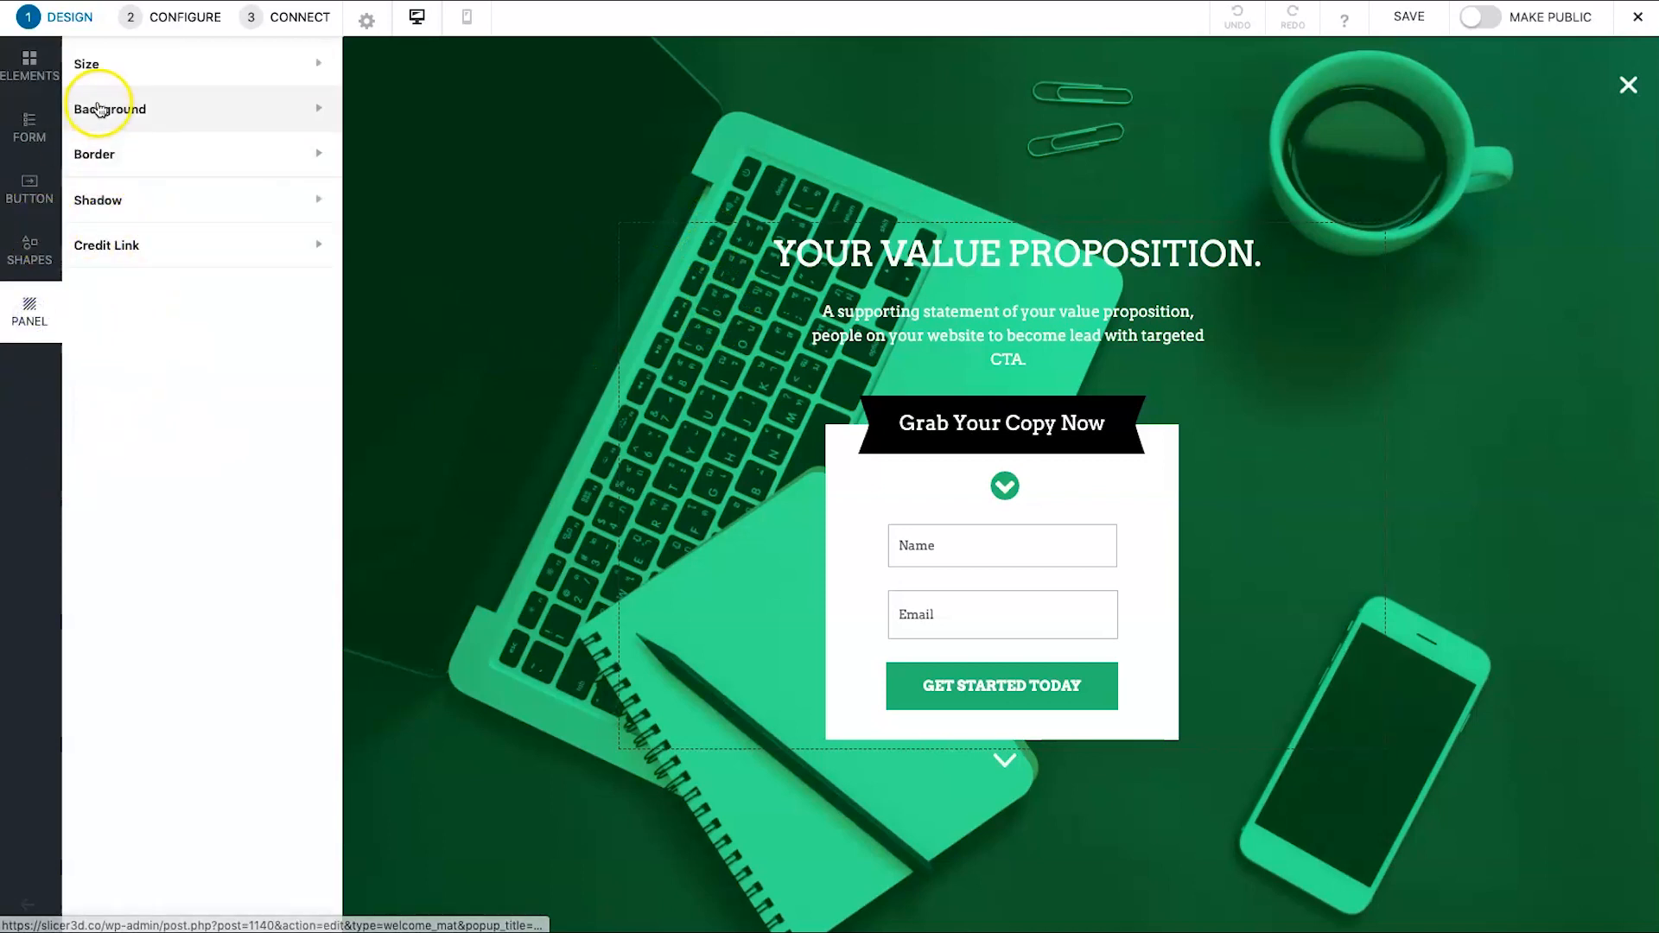
left_click(111, 108)
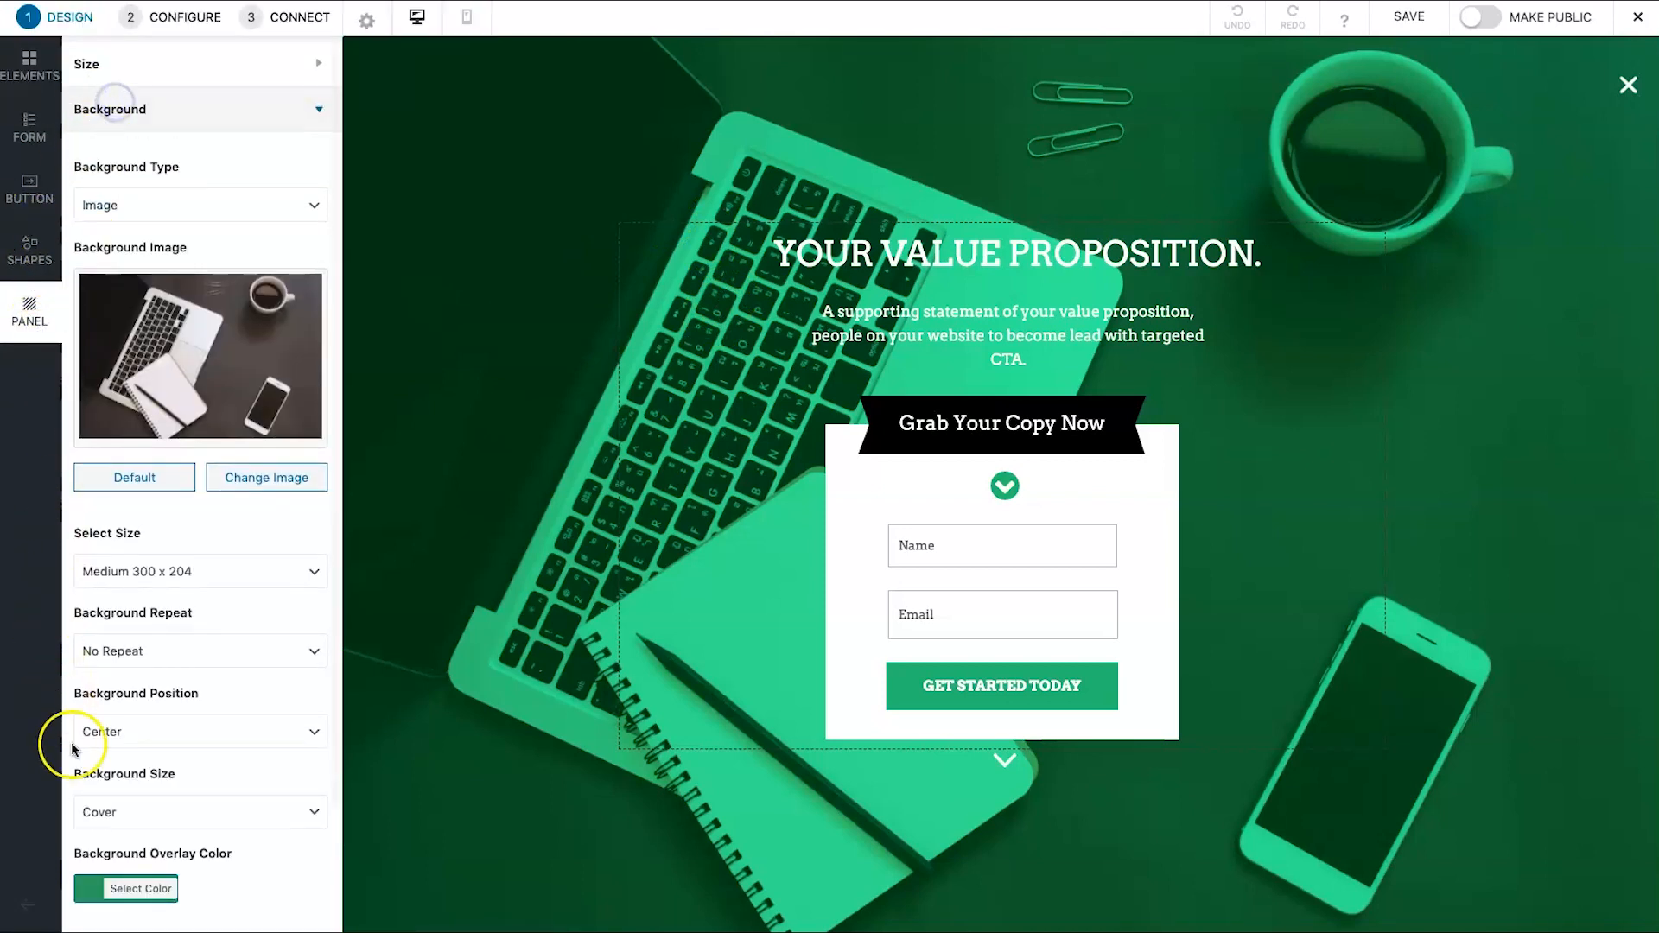
left_click(97, 894)
scroll(164, 839, "down", 3)
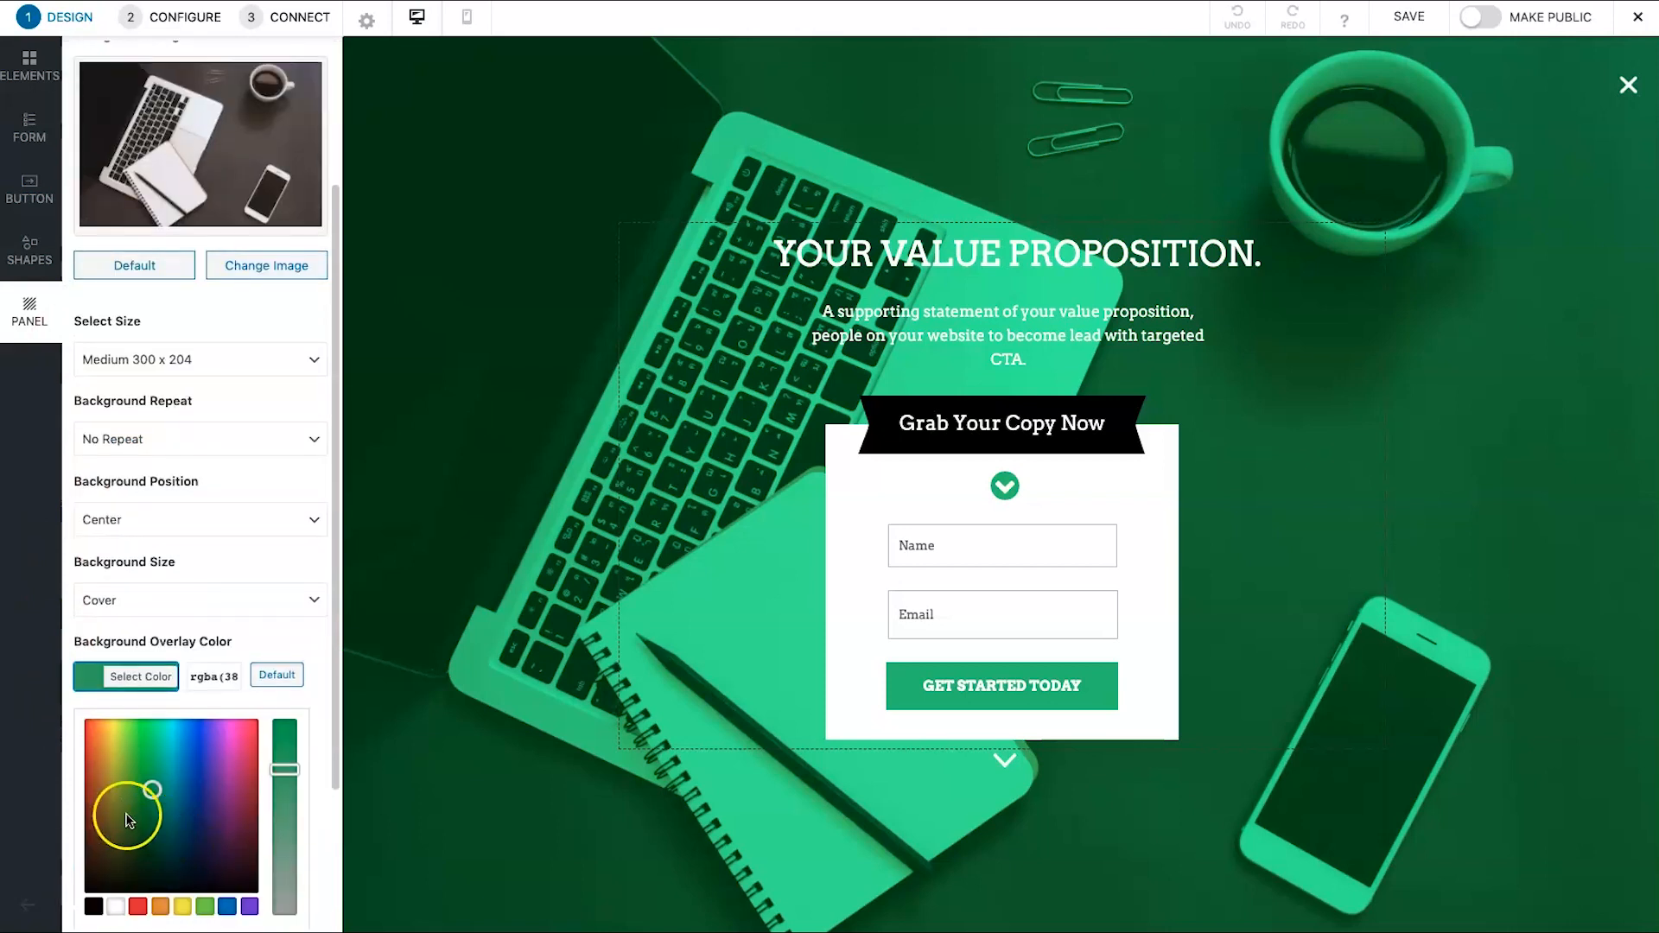
left_click(88, 886)
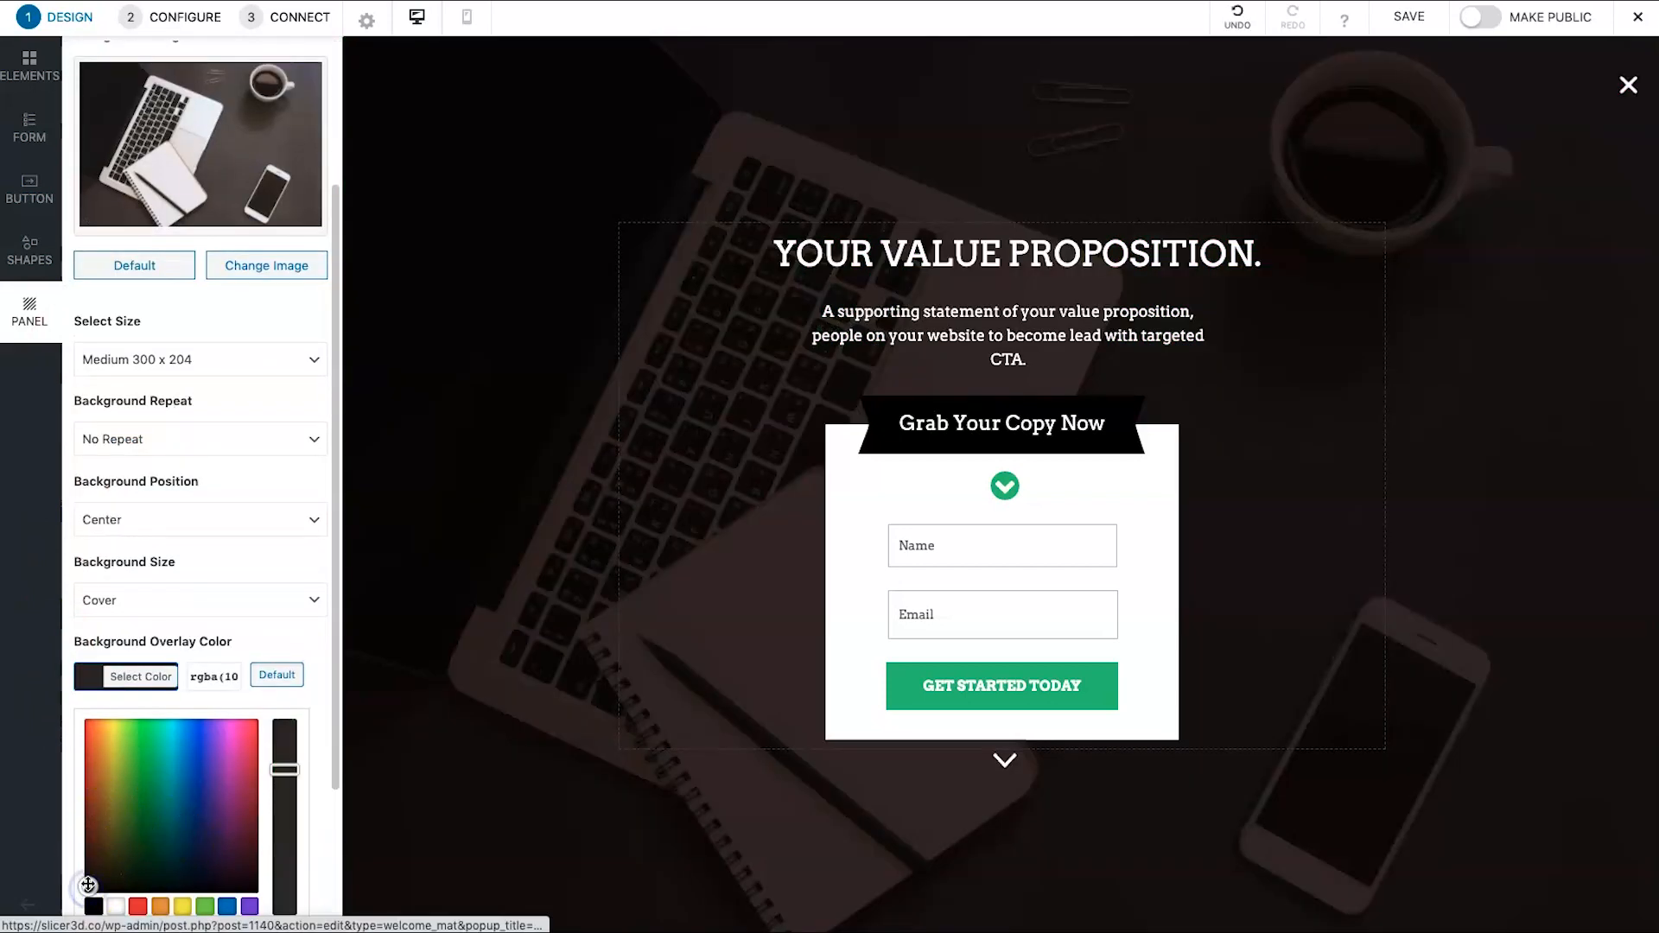
left_click_drag(107, 863, 83, 867)
scroll(148, 847, "down", 3)
left_click_drag(198, 736, 234, 739)
left_click_drag(136, 656, 33, 694)
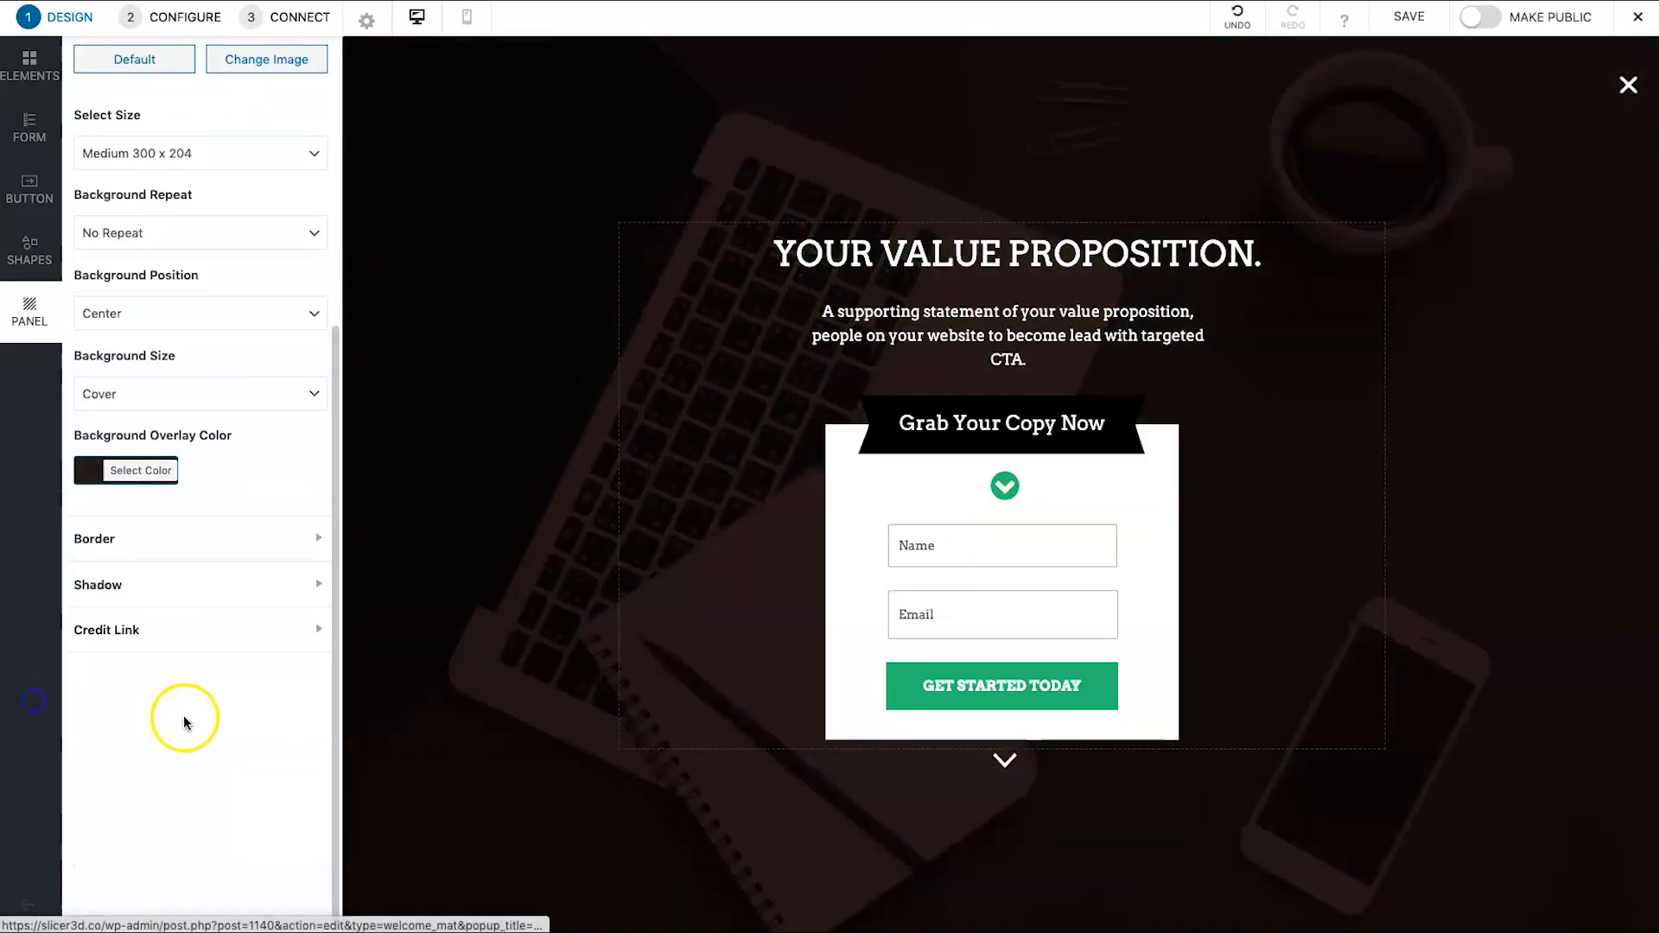
- Lower the background overlay color's opacity to 0.53
left_click(95, 462)
left_click_drag(222, 737, 166, 736)
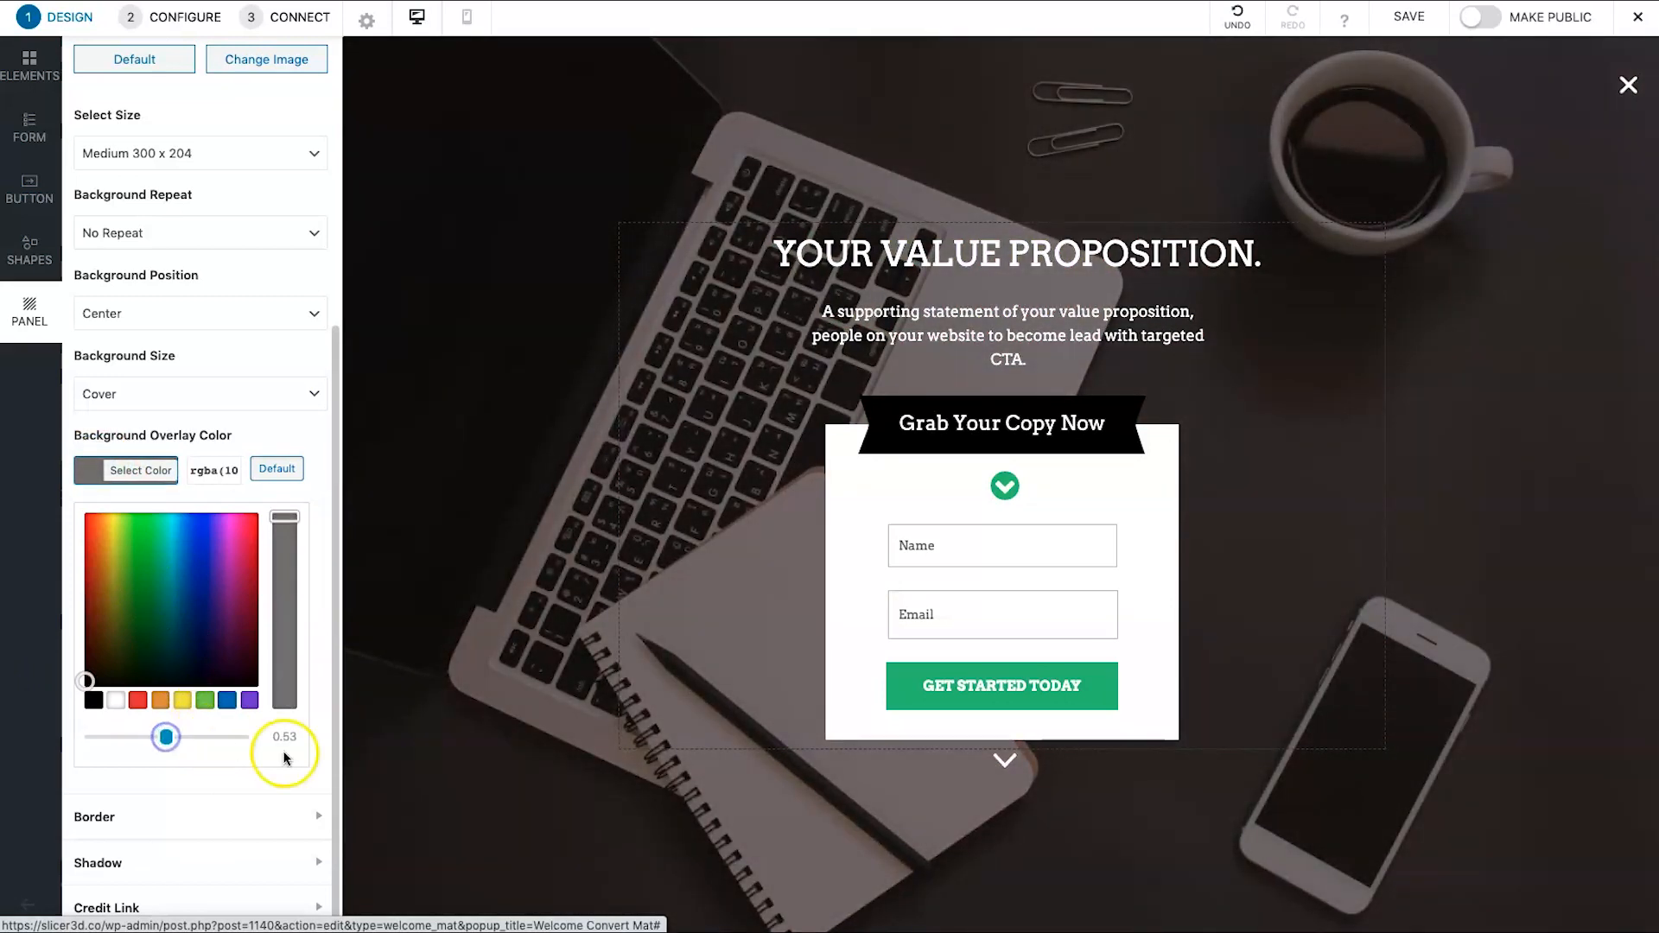
left_click(109, 484)
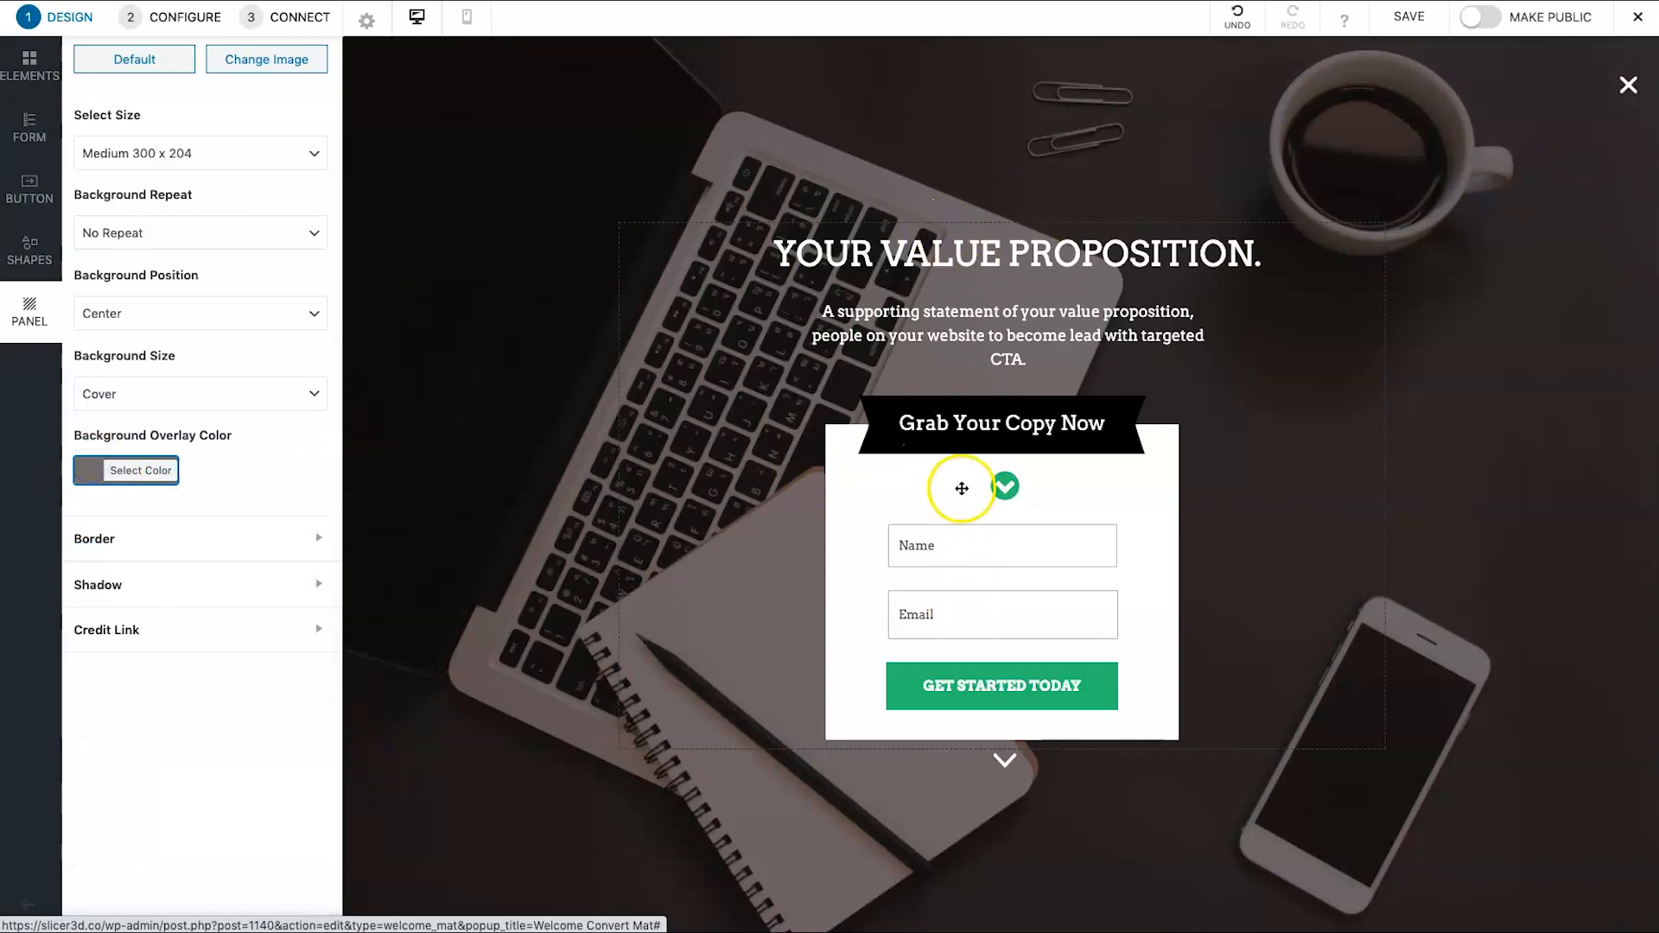
- Look over the heading and paragraph text settings, save the convert mat and make it public
left_click(1002, 311)
left_click(871, 249)
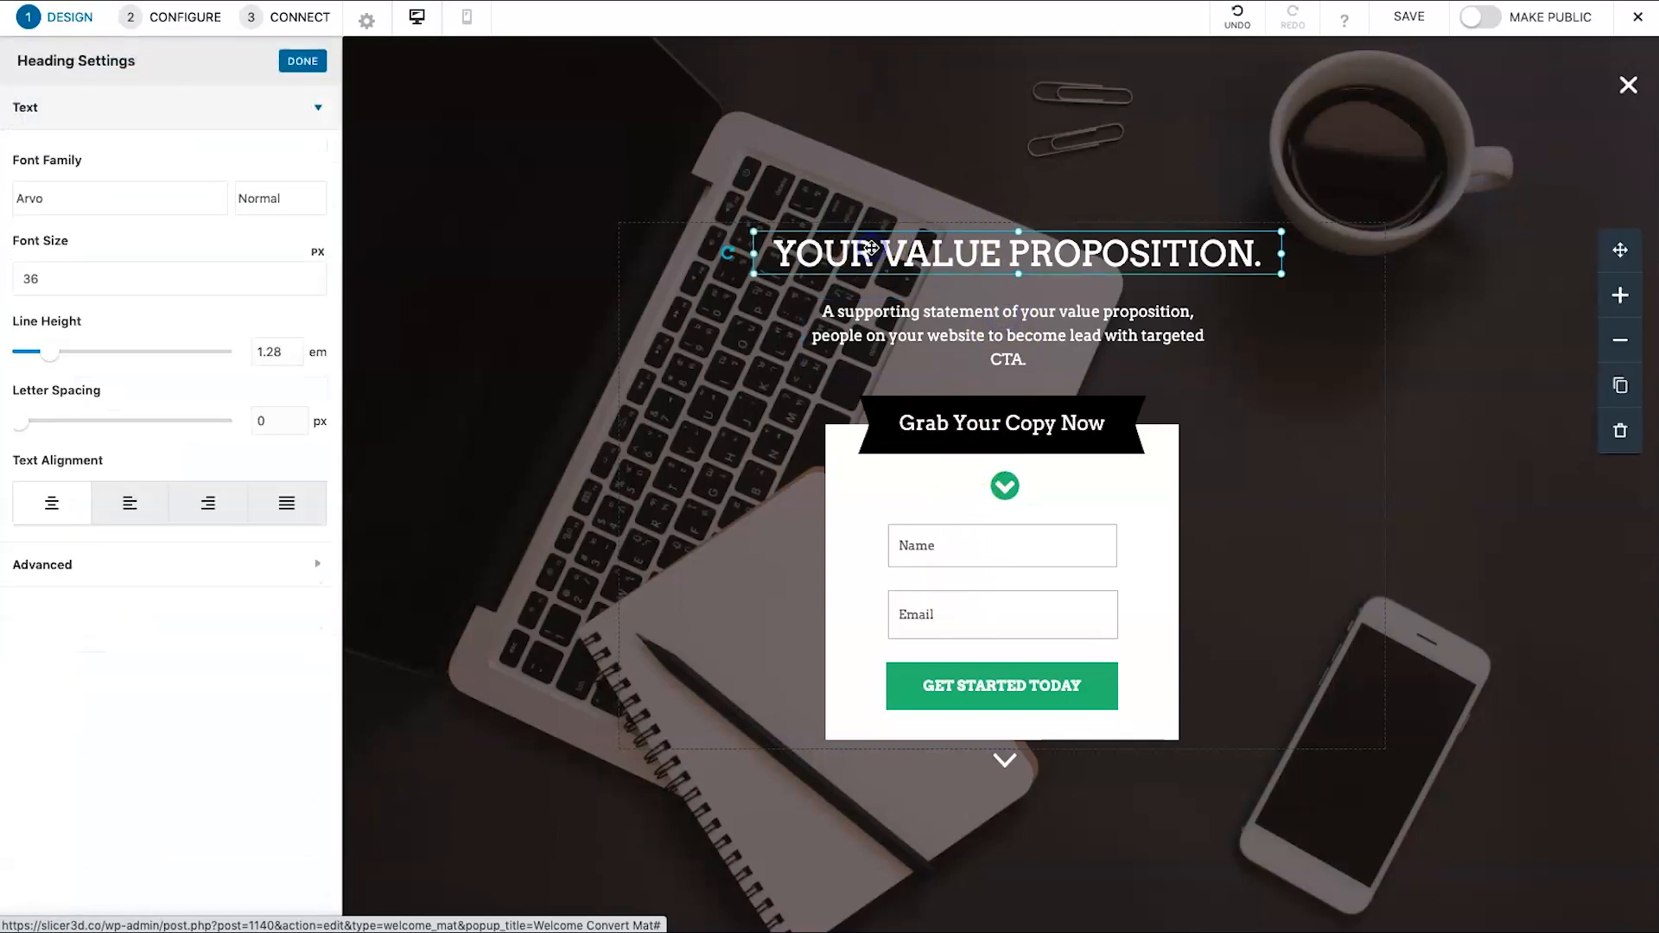
double_click(911, 321)
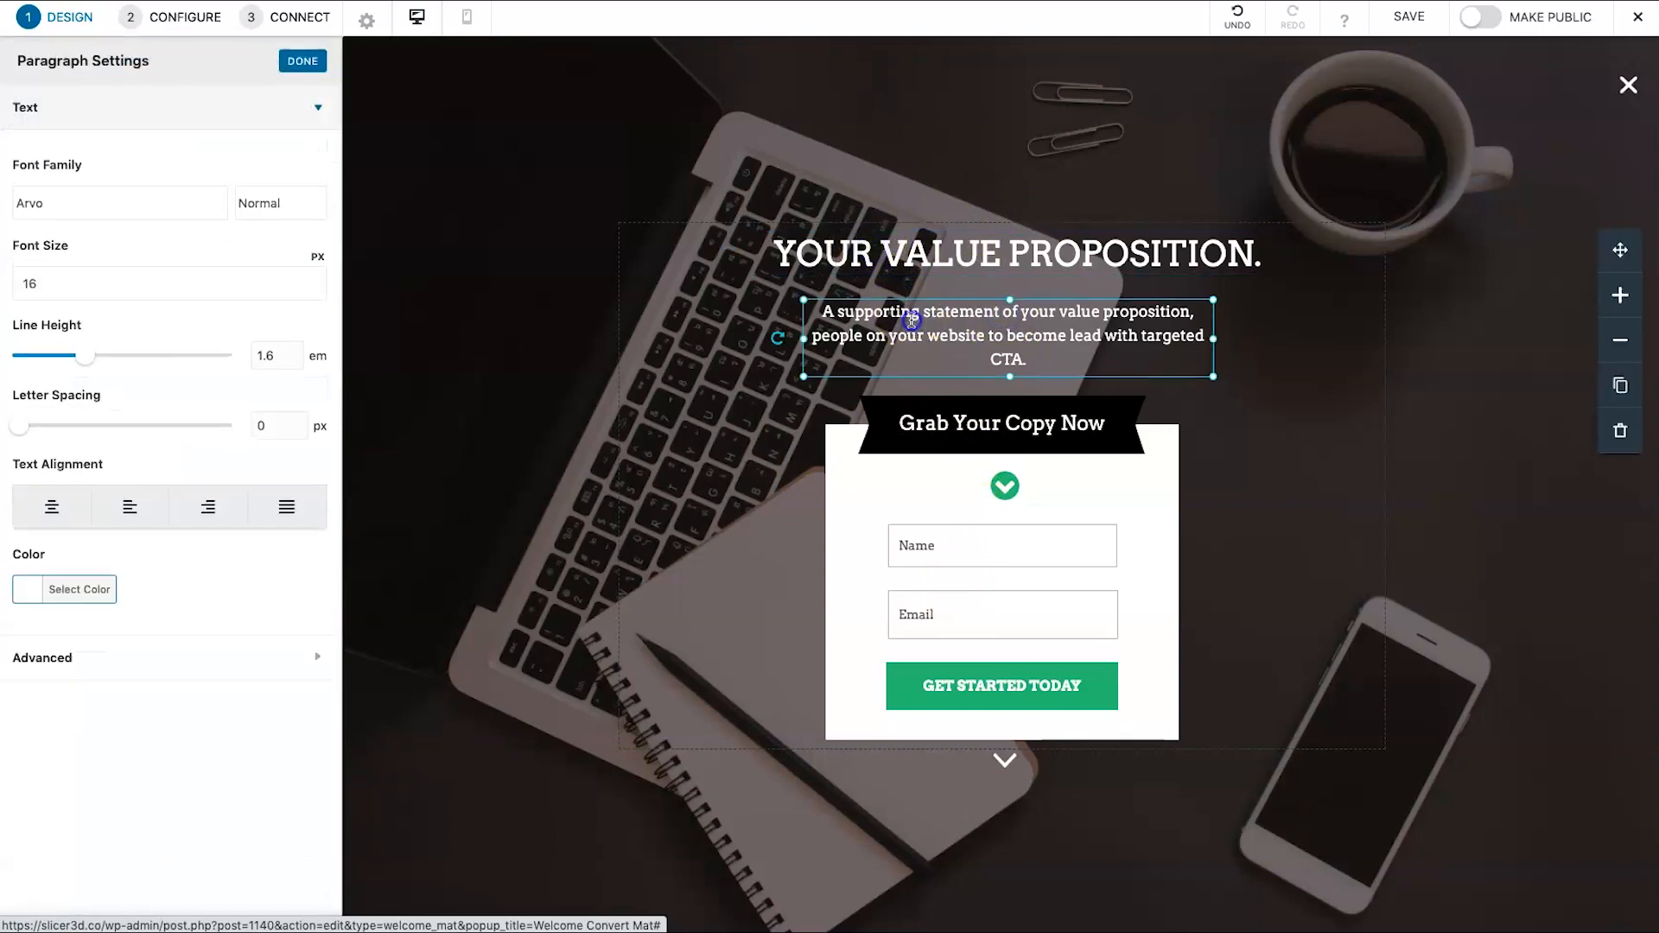
left_click(938, 513)
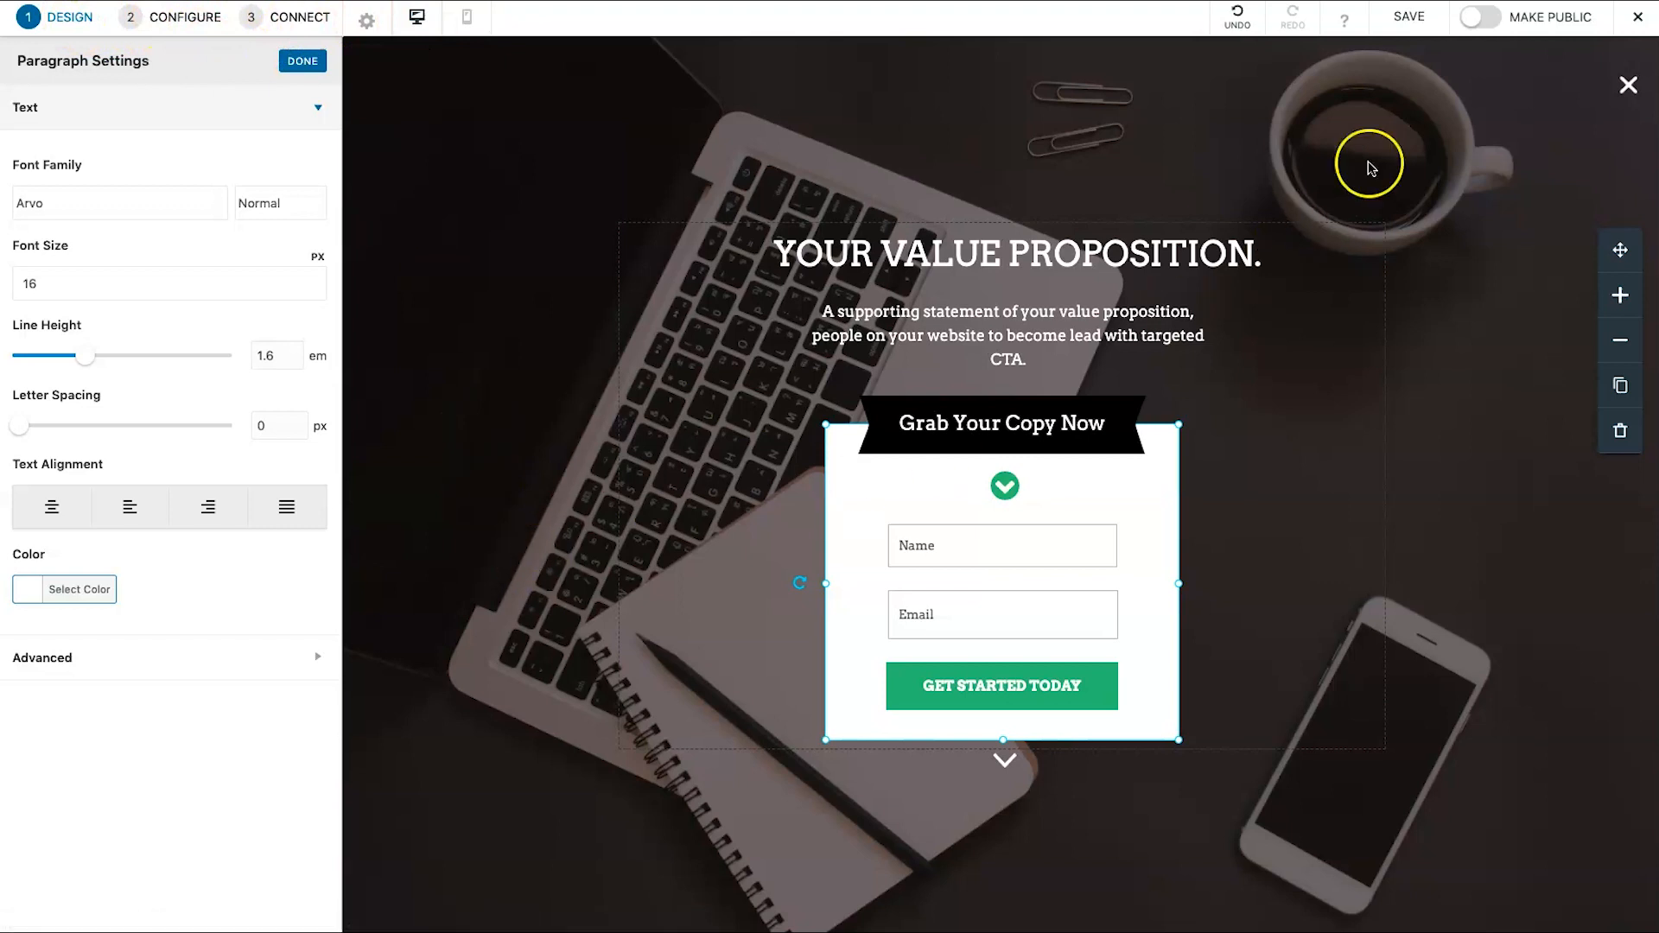
left_click(1413, 18)
left_click(1492, 19)
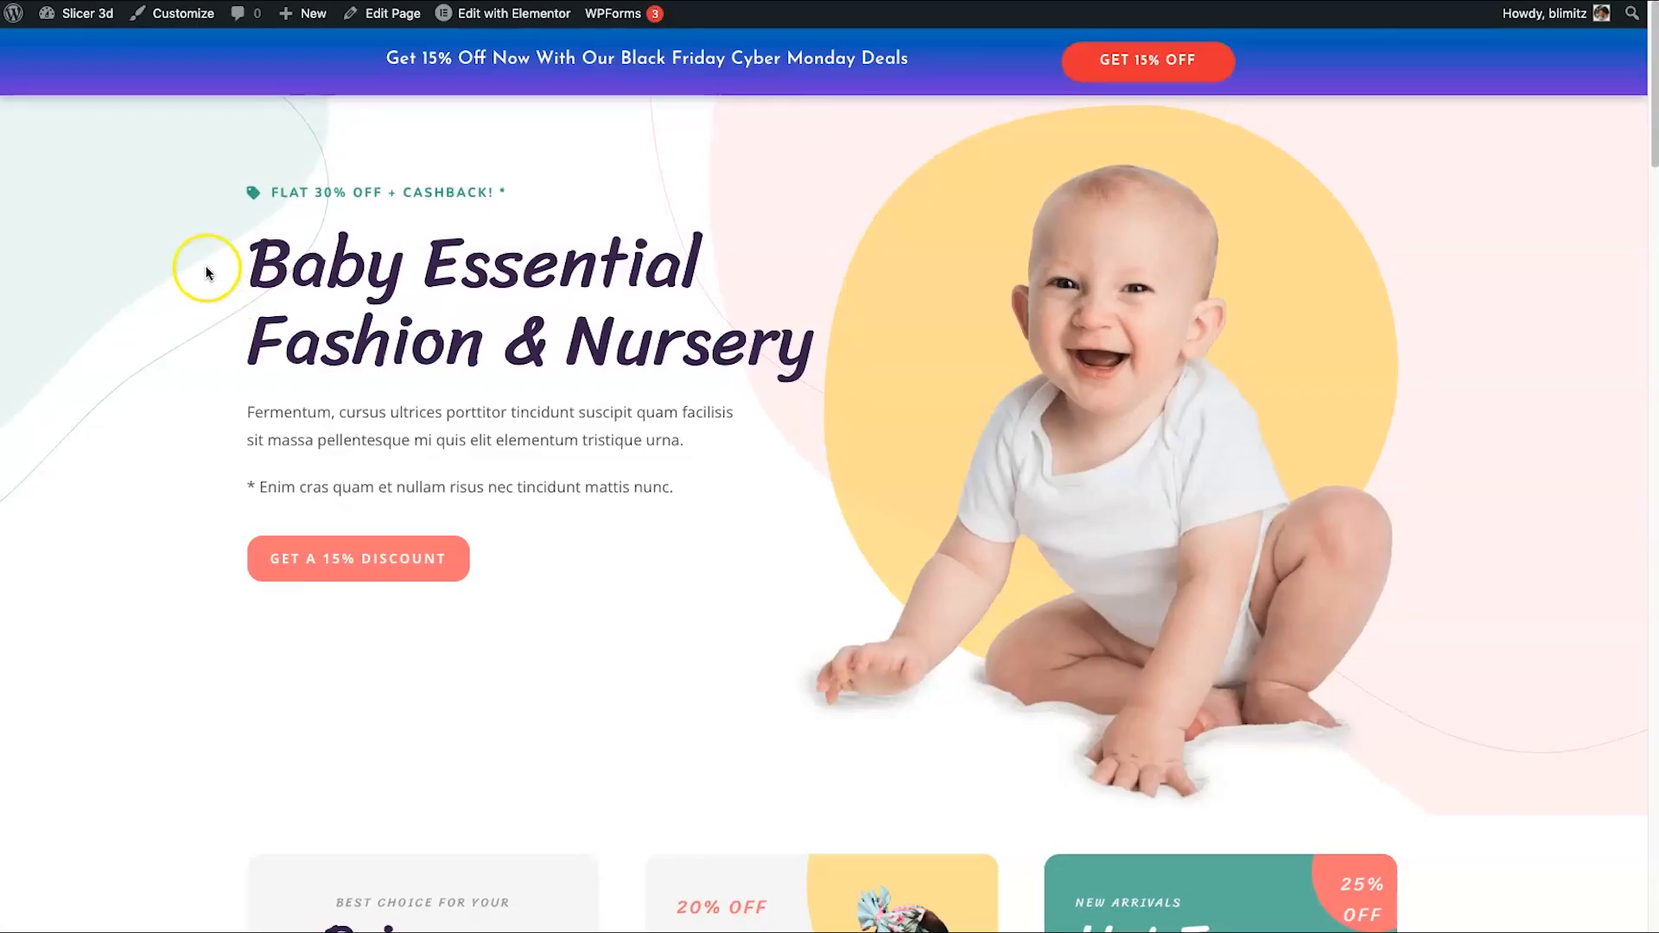
- Reload the store's homepage to check how the published call-to-actions display
right_click(154, 223)
left_click(186, 271)
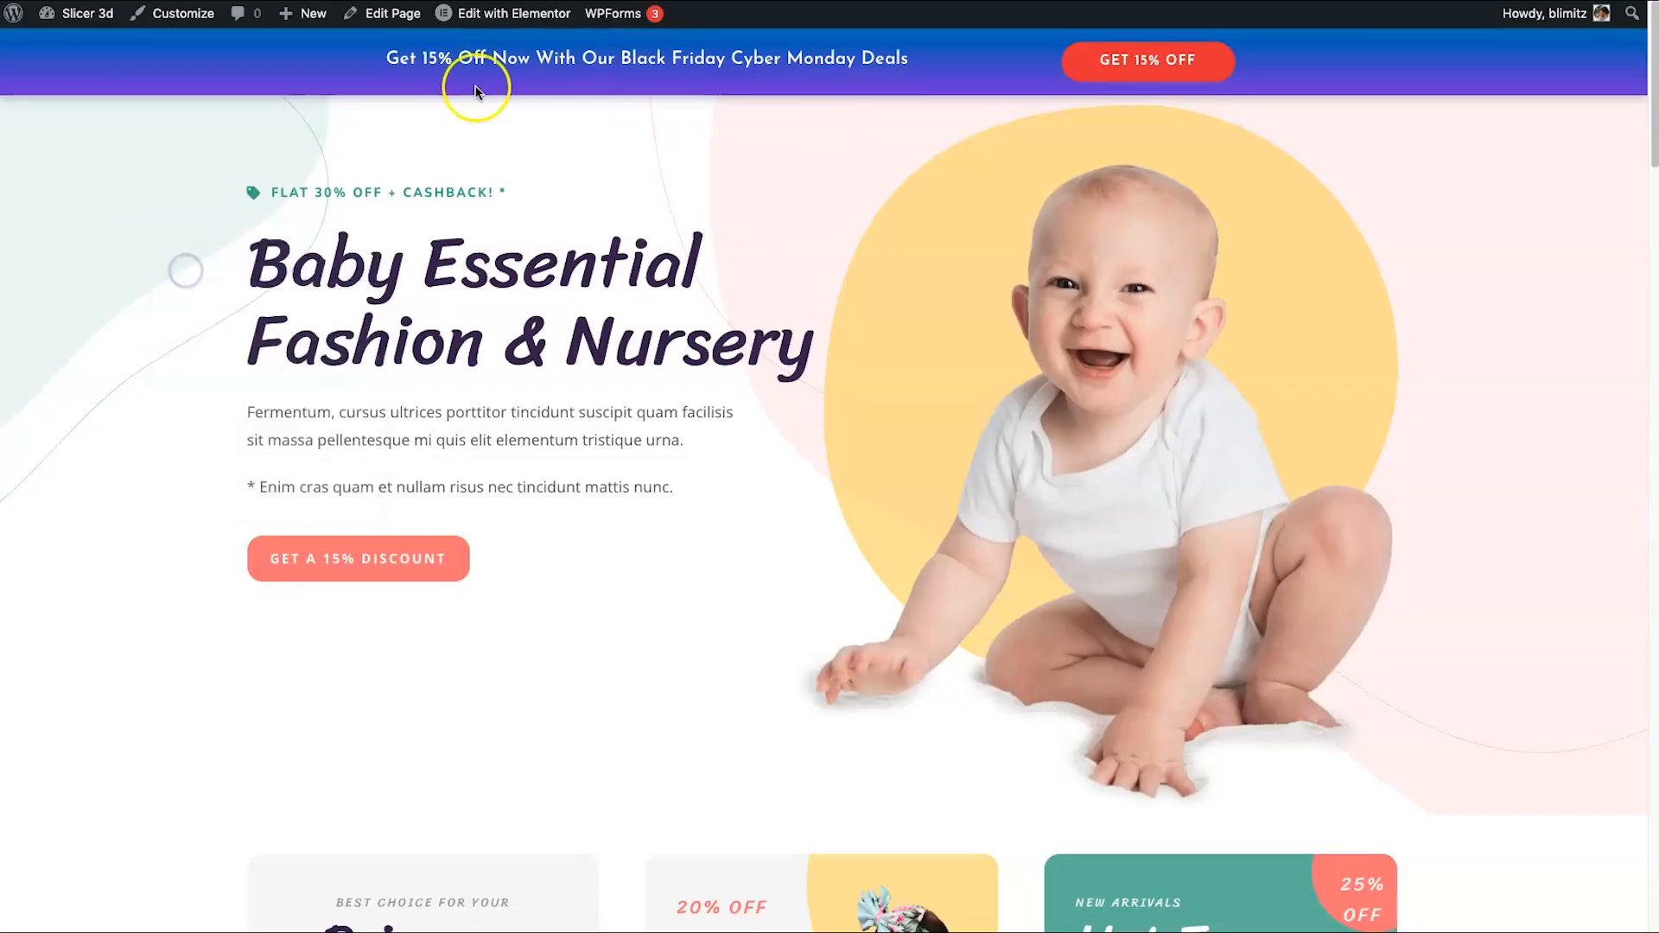
left_click(696, 85)
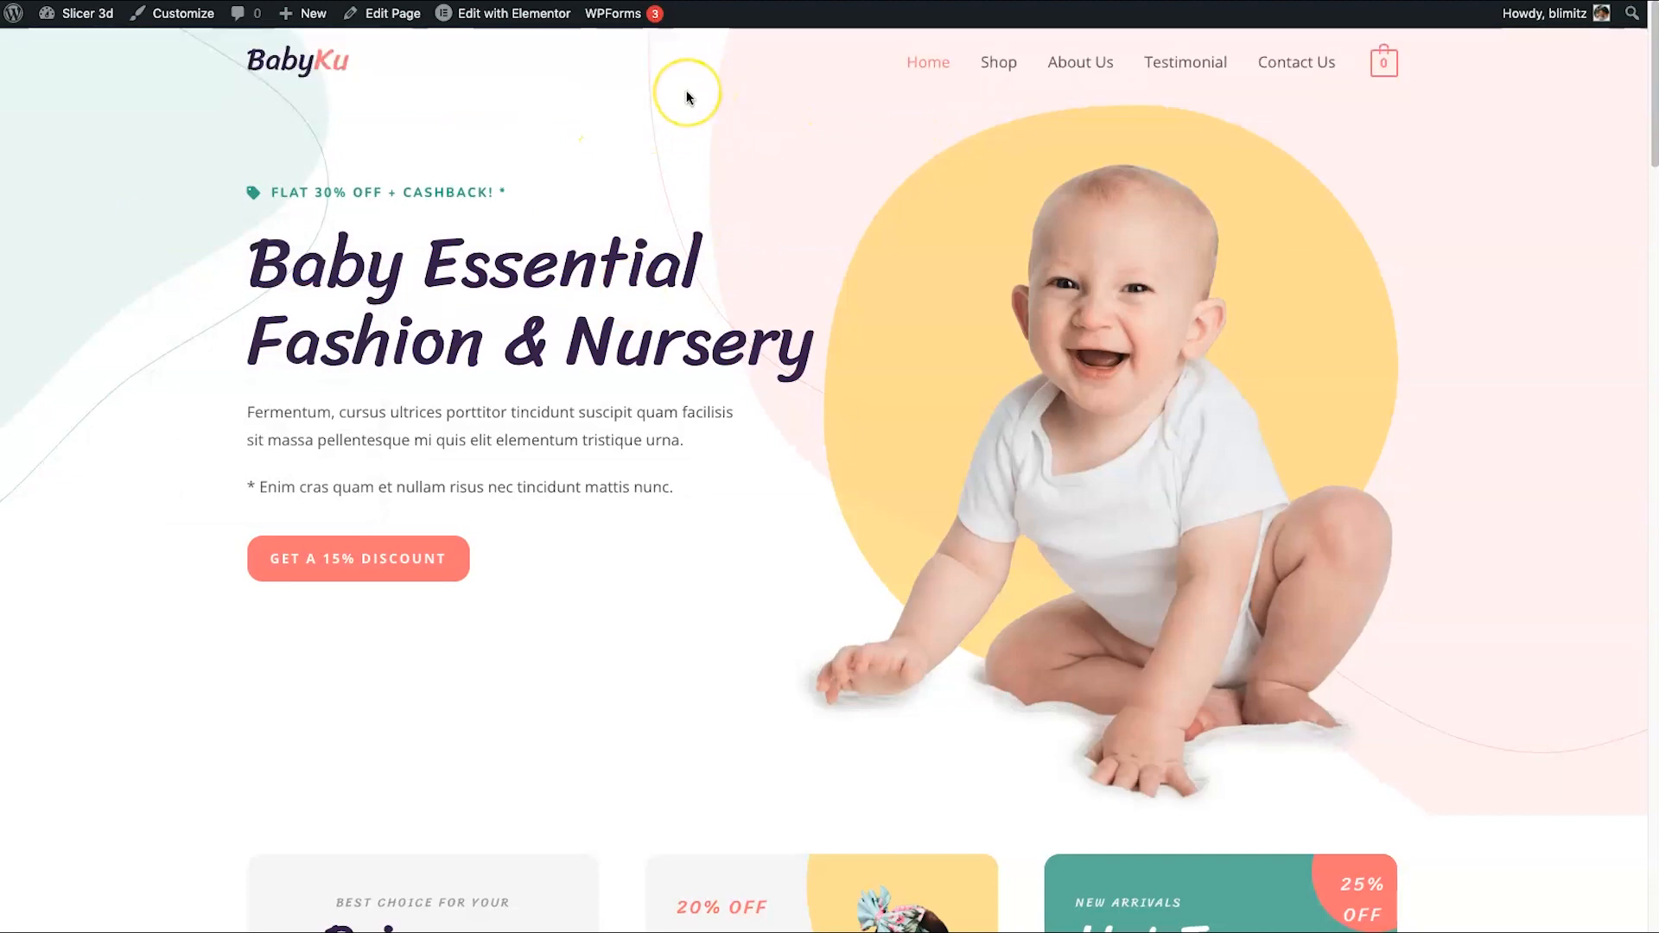